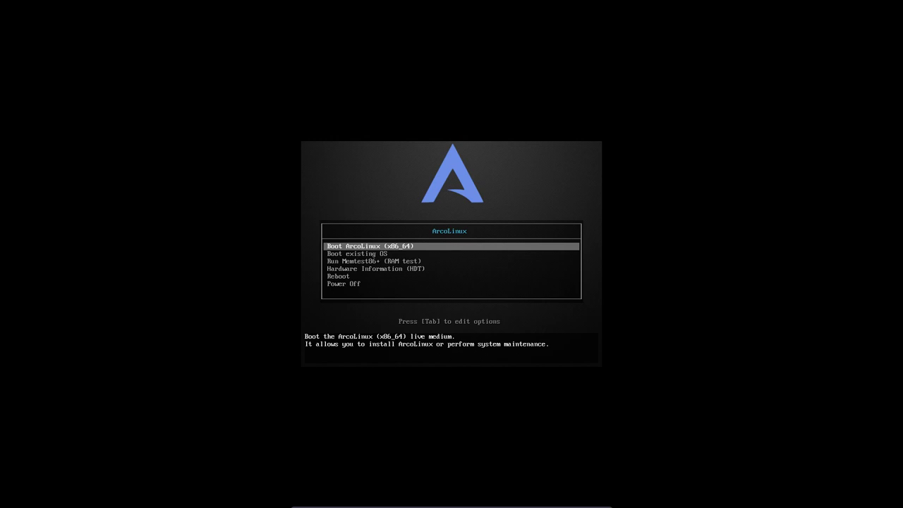
Step: Boot the ArcoLinux (x86_64) live medium
key("Return")
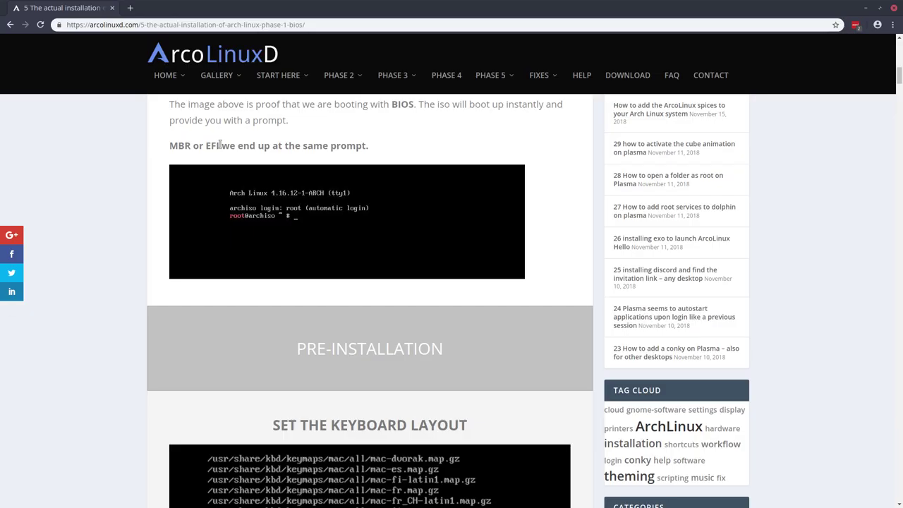
Step: Review the ArcoLinuxD article on the Arch Linux Phase 1 BIOS installation, including its Arch Way guides, boot prompt image and keyboard layout section
scroll(357, 150, "up", 10)
mouse_move(491, 78)
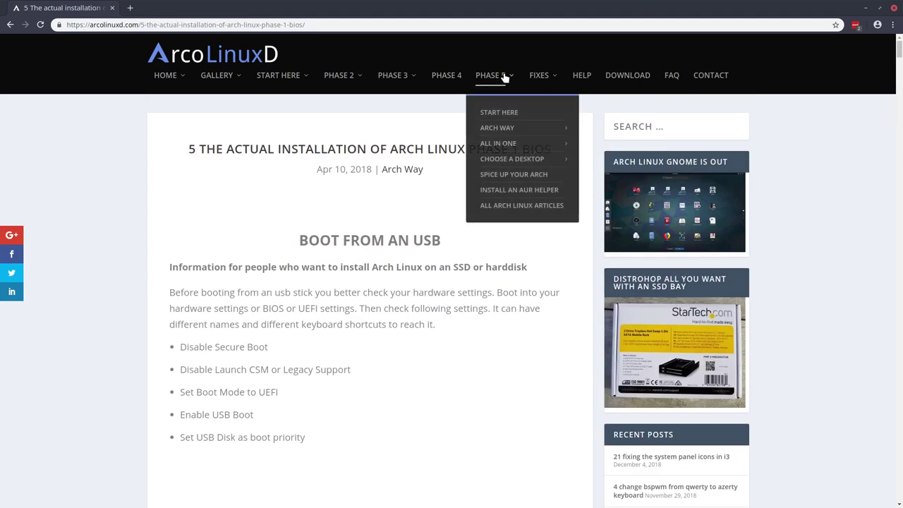
mouse_move(506, 134)
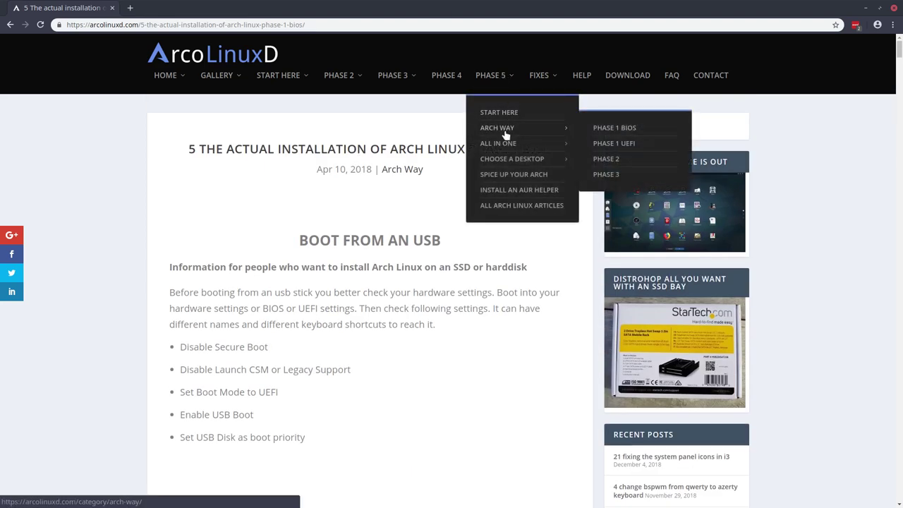
scroll(279, 339, "down", 1)
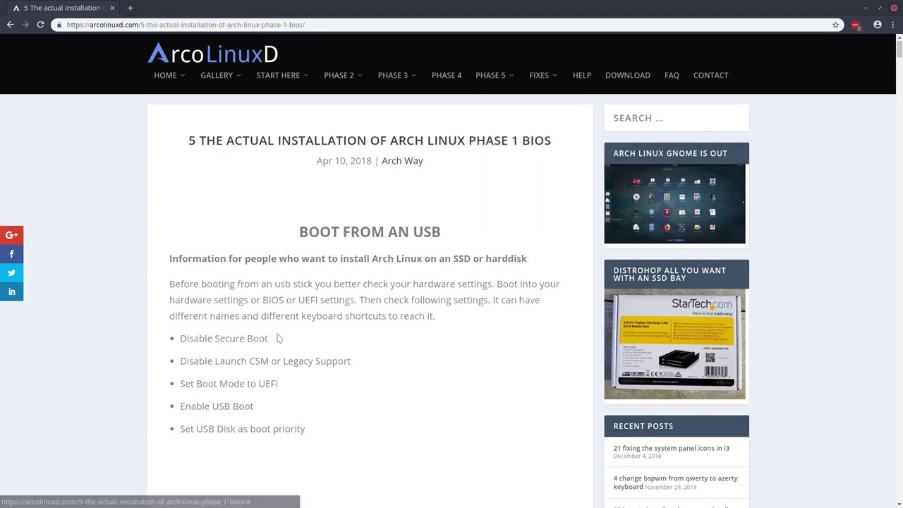
scroll(279, 339, "down", 4)
scroll(367, 379, "down", 2)
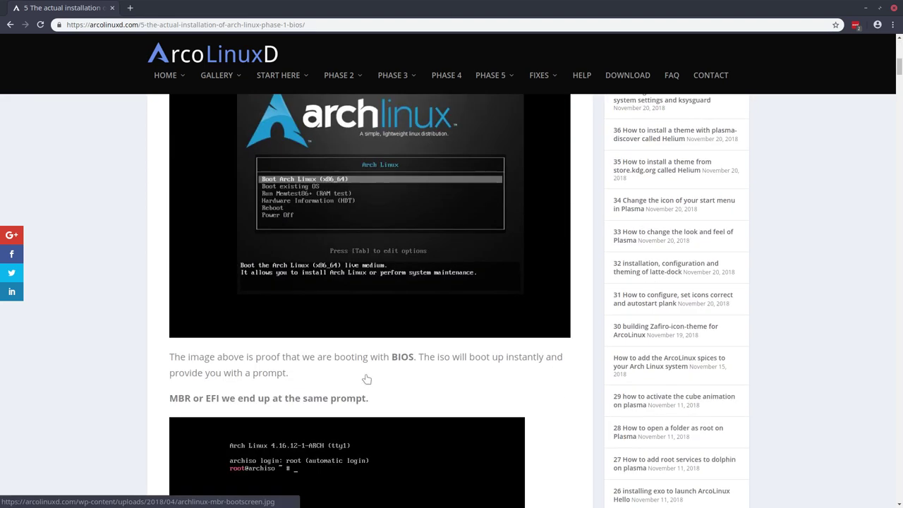
scroll(366, 379, "down", 2)
left_click(320, 402)
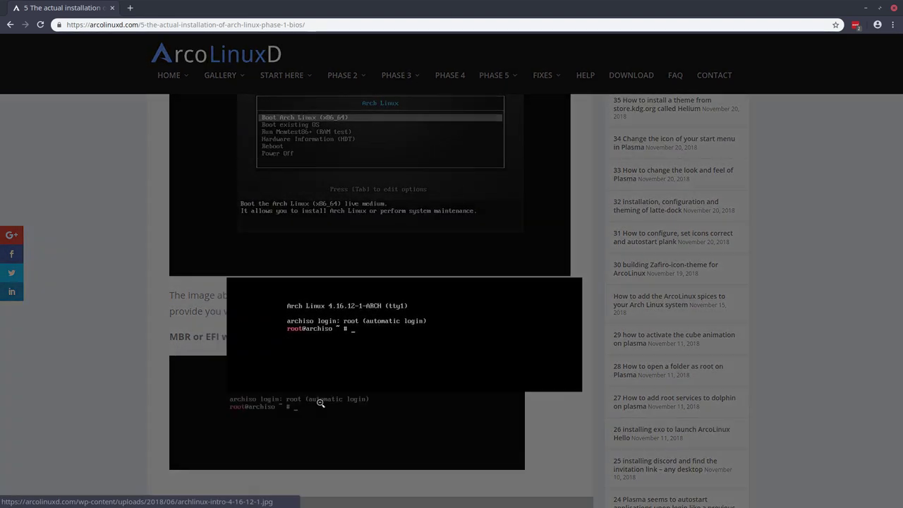
left_click(117, 363)
scroll(121, 362, "down", 2)
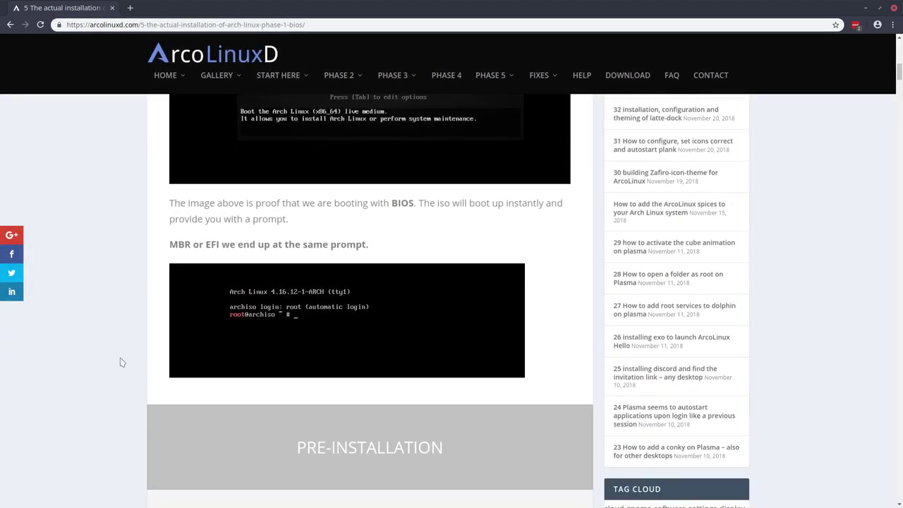
scroll(141, 319, "down", 14)
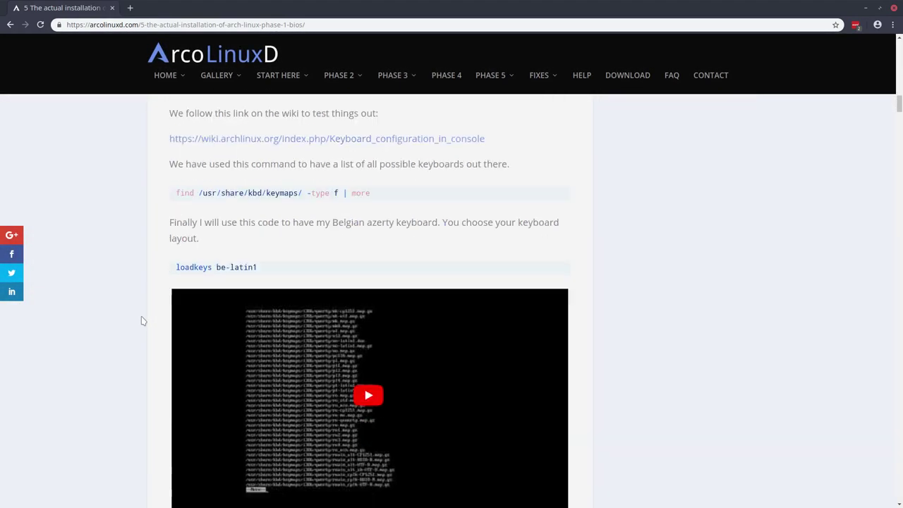
scroll(141, 319, "down", 10)
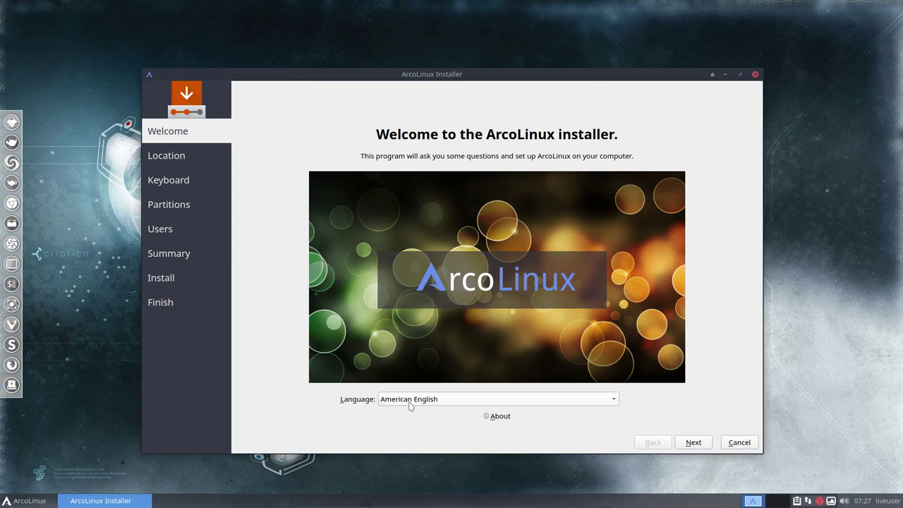
Step: Check the available installer languages, keep American English and proceed to the location settings
left_click(511, 403)
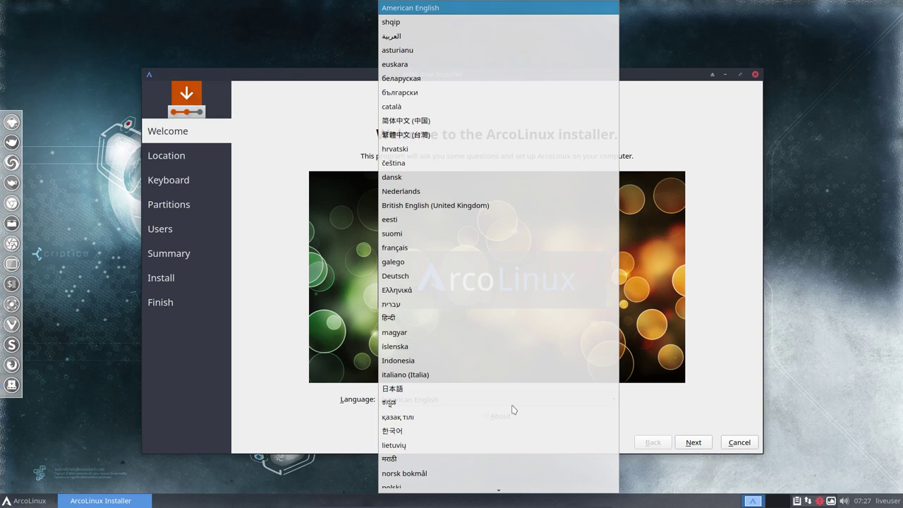
left_click(297, 411)
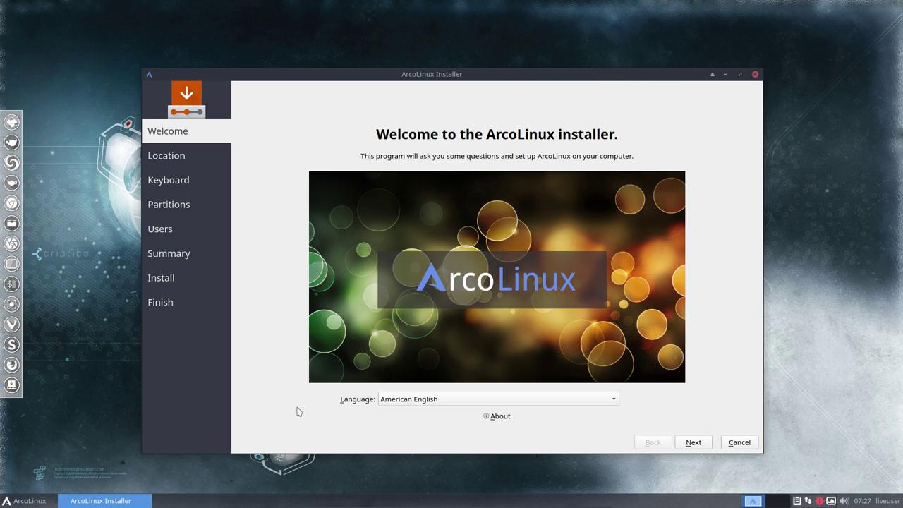
left_click(694, 443)
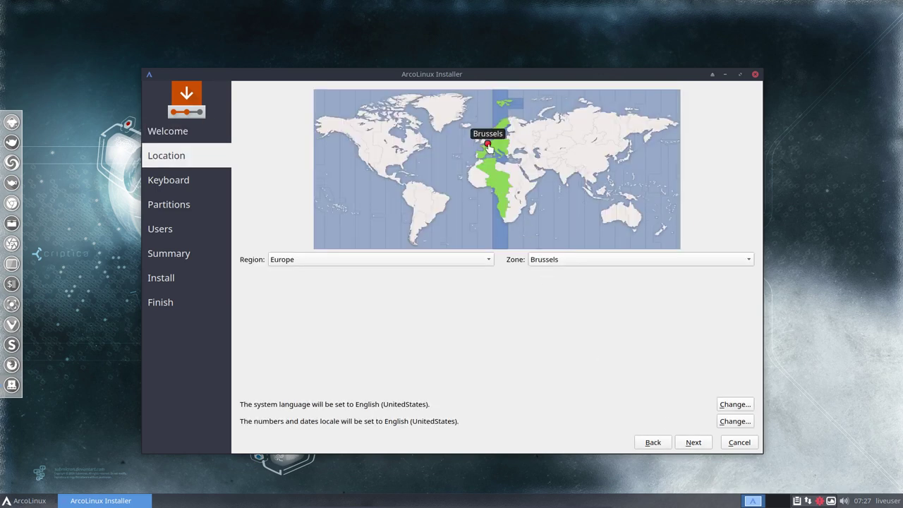
Step: Try the New York, Amsterdam and Berlin time zones on the world map, ending with Brussels in Europe
left_click(410, 146)
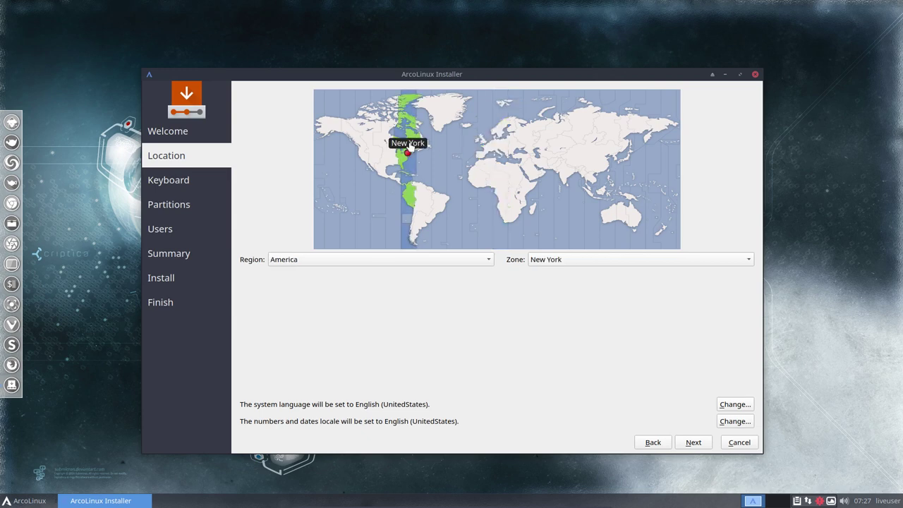
left_click(487, 147)
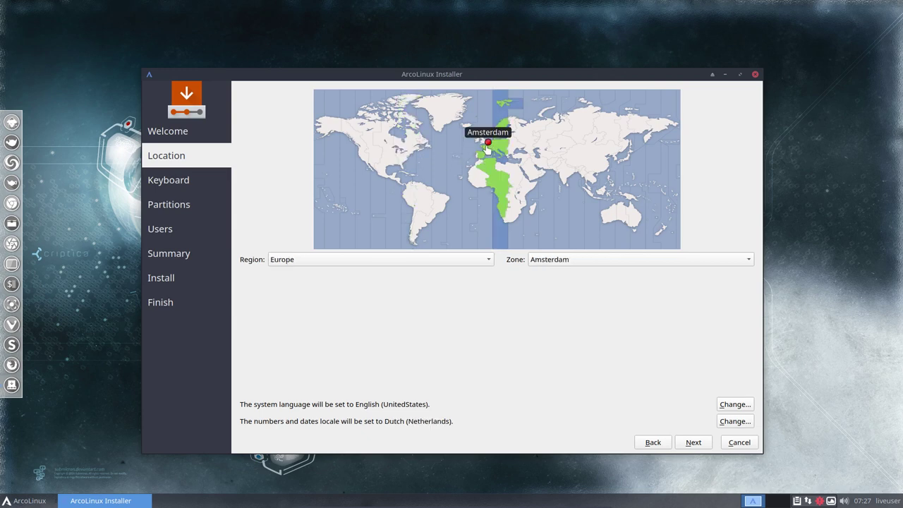
left_click(487, 145)
left_click(488, 149)
left_click(491, 148)
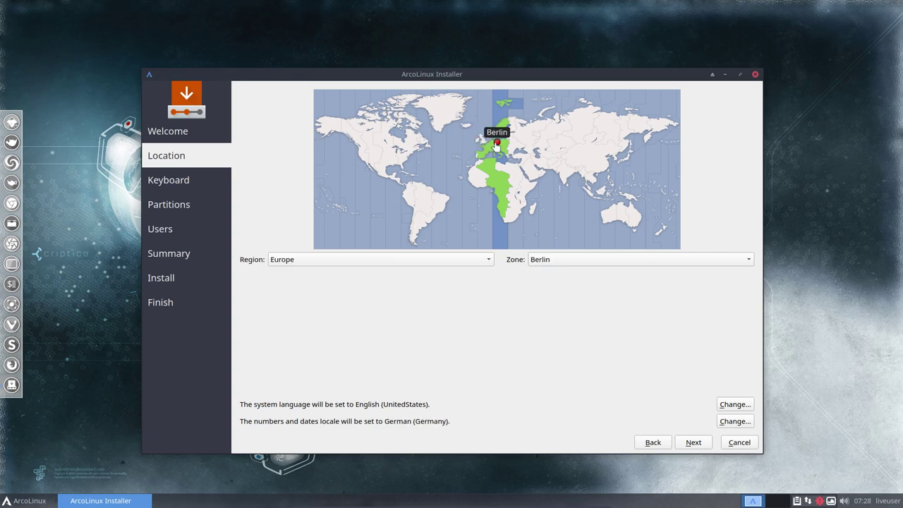
left_click(485, 153)
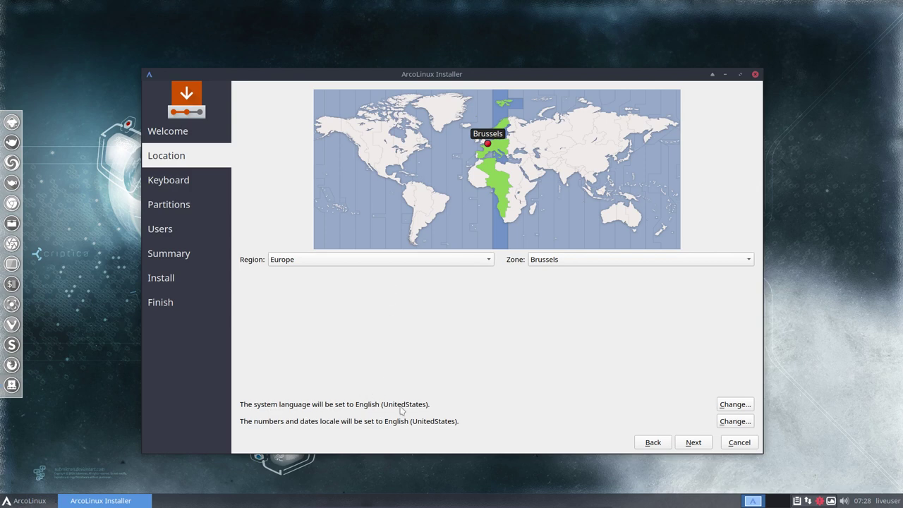
left_click(735, 405)
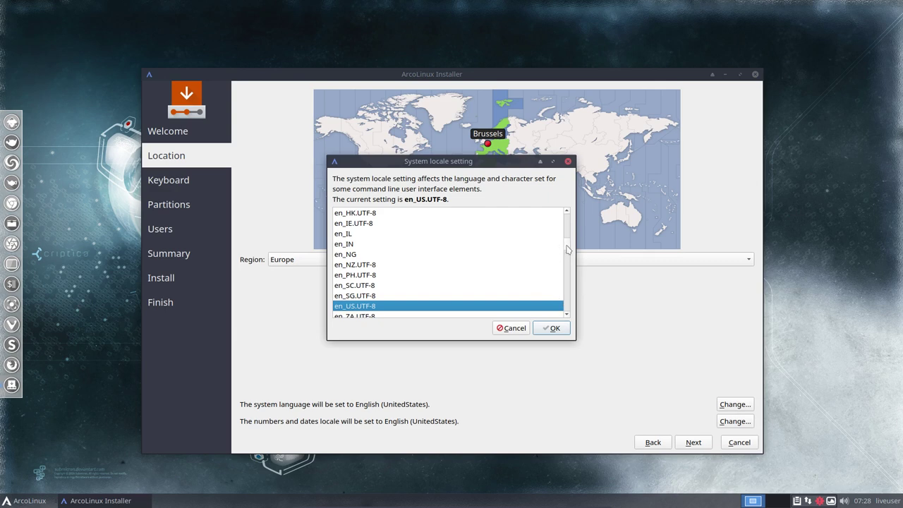
left_click_drag(568, 247, 571, 281)
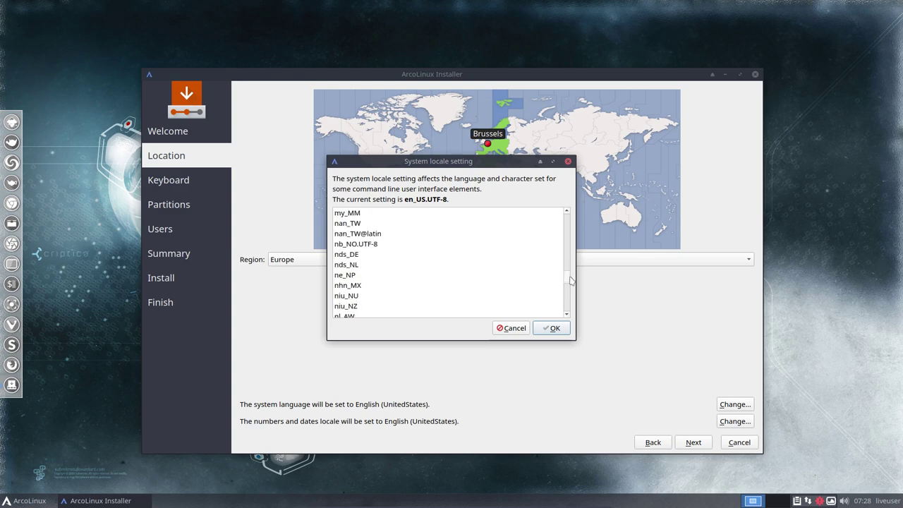
scroll(391, 294, "down", 2)
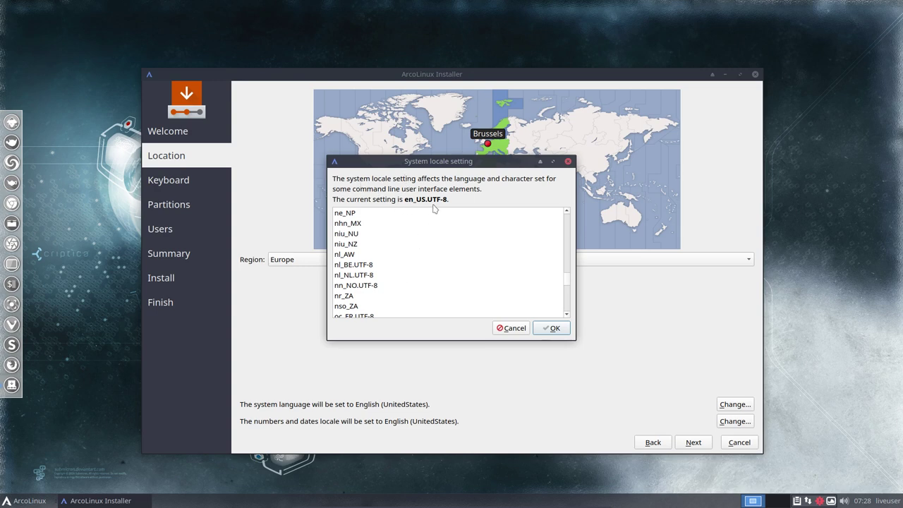
left_click(366, 267)
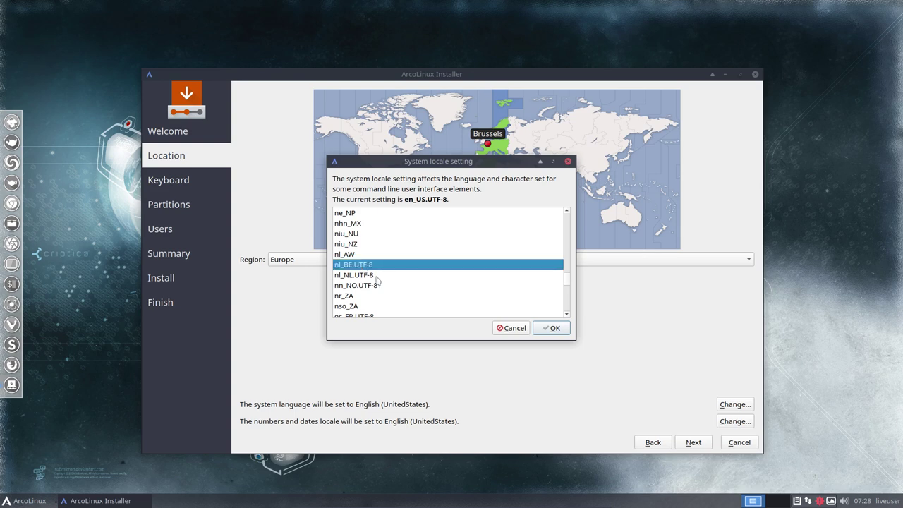
left_click(373, 277)
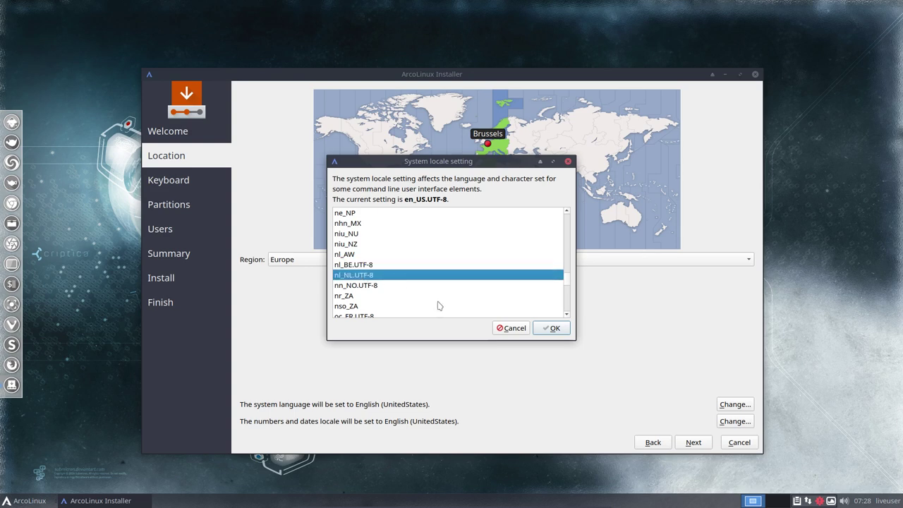
left_click(509, 328)
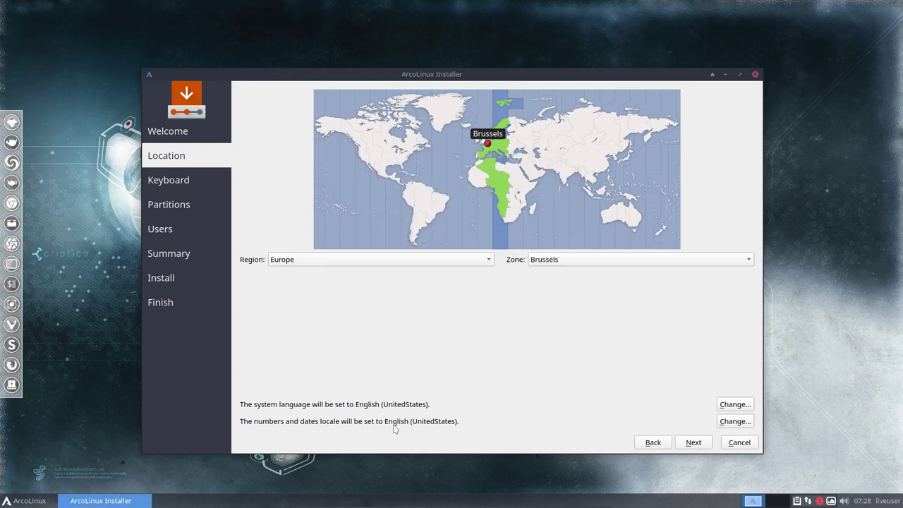
Step: Browse the locales available for numbers and dates, and dismiss the list without choosing another one
left_click(735, 421)
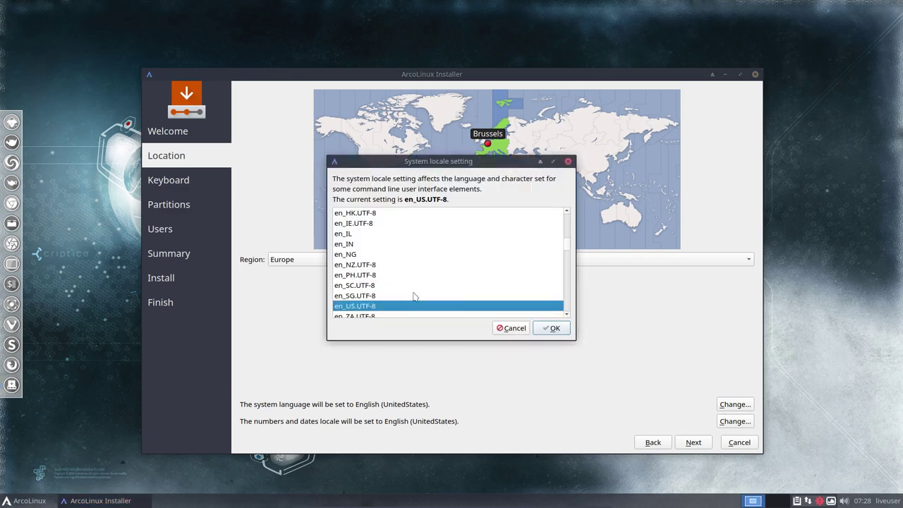
scroll(398, 288, "up", 8)
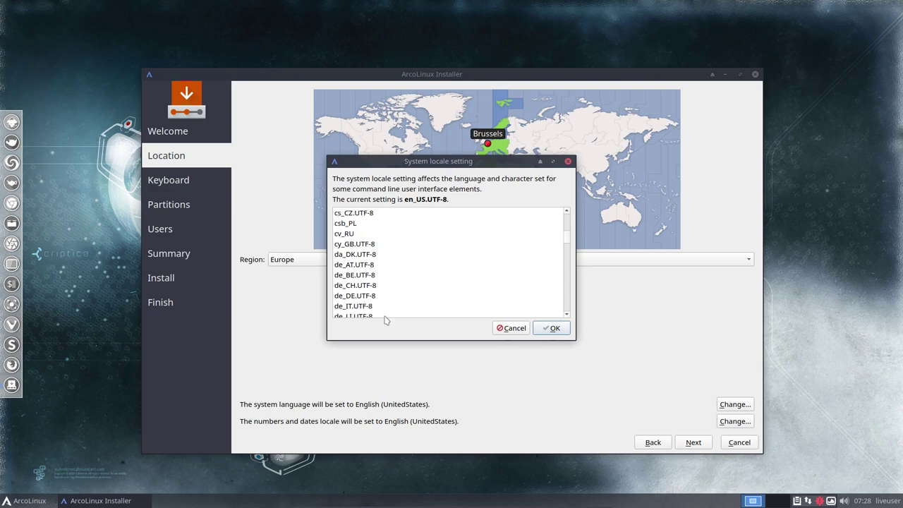
left_click(509, 329)
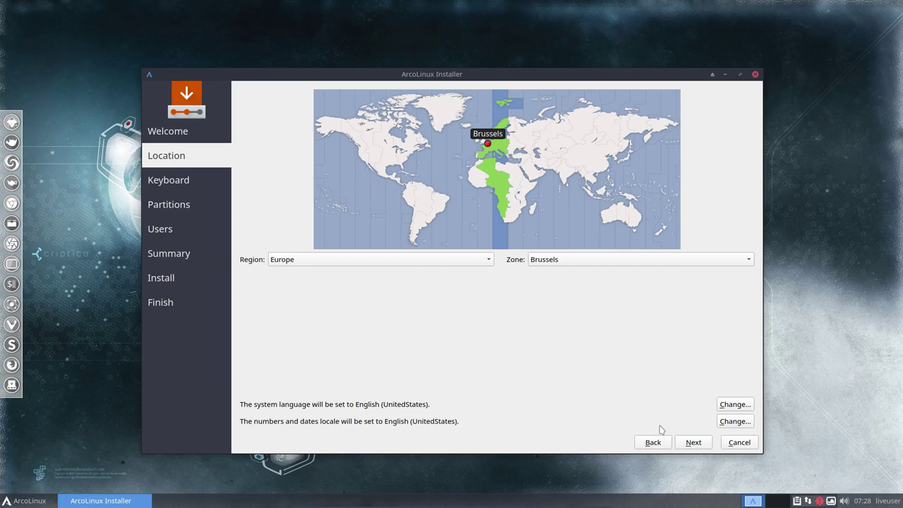
Step: Choose the Belgian keyboard layout with the Default variant and continue to the partition settings
left_click(688, 442)
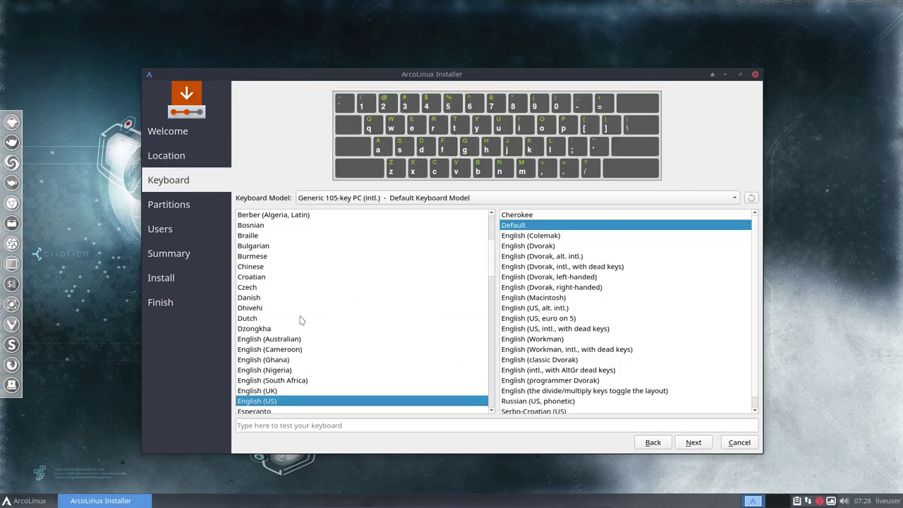
scroll(299, 320, "up", 4)
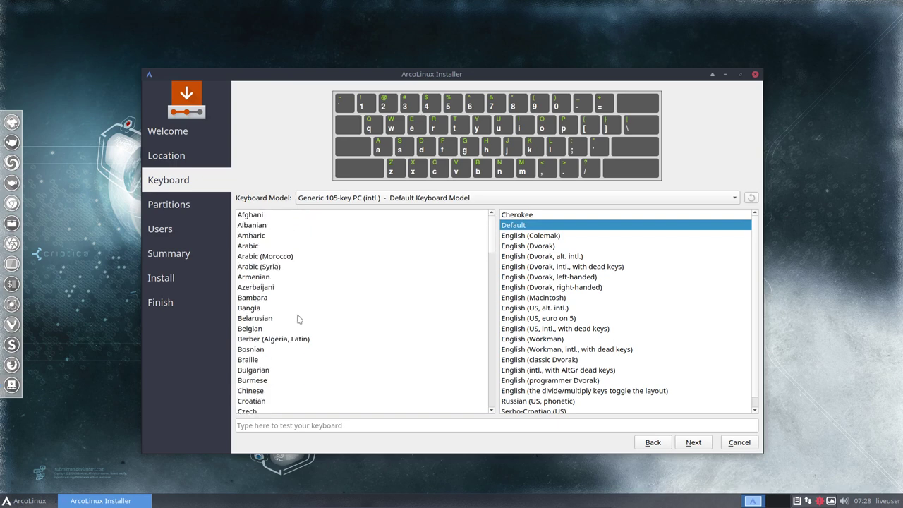
left_click(256, 330)
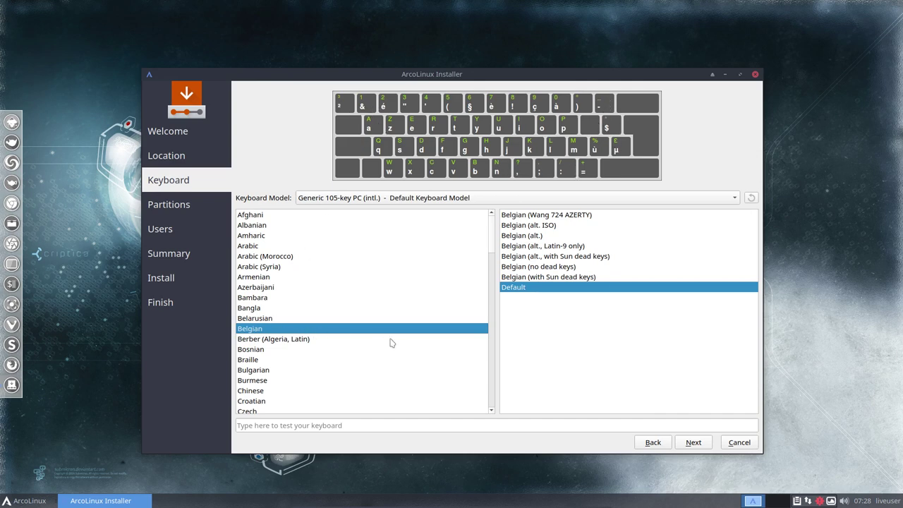
left_click(695, 443)
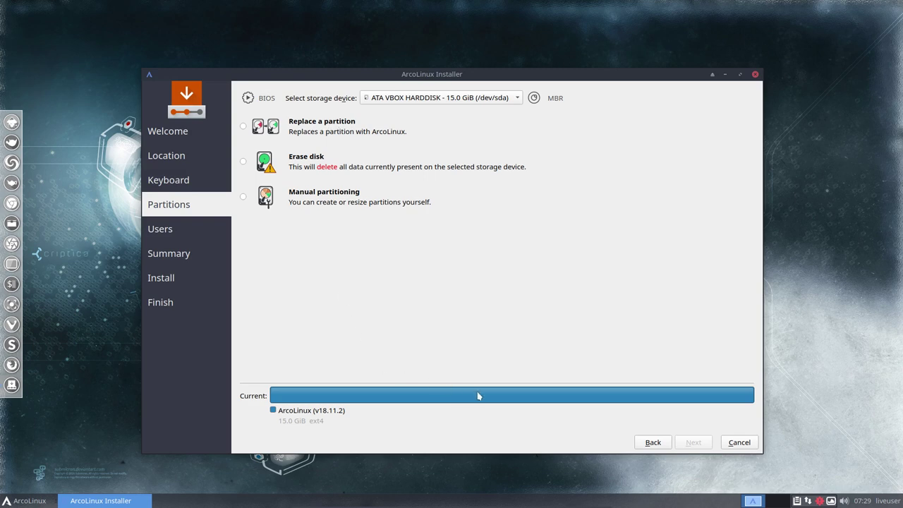
Step: Choose to erase the whole VBOX hard disk for ArcoLinux and continue to the user settings
mouse_move(478, 400)
left_click(244, 164)
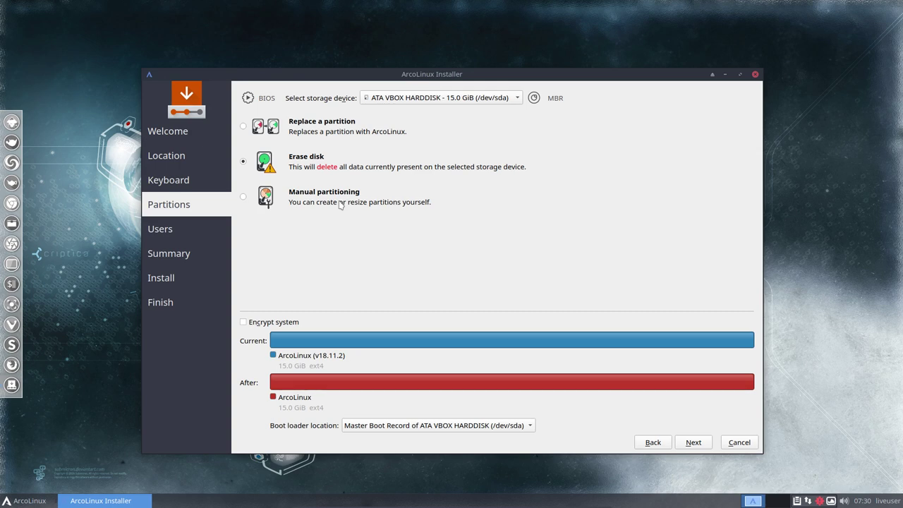
left_click(694, 443)
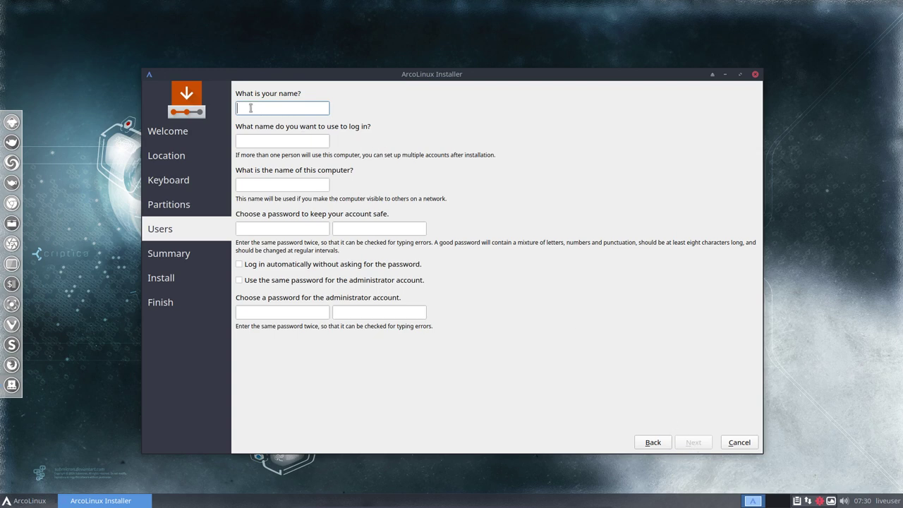
Step: Enter the user's name for the account and name the computer ArcoLinux
type("erik")
key("Tab")
key("Tab")
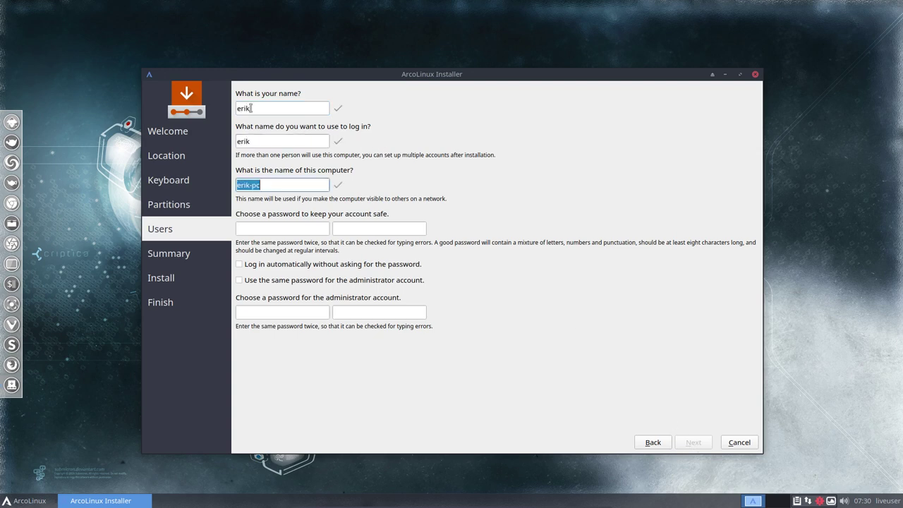
type("ArcoLinux")
Step: Enter the account password in both password fields and enable automatic login without asking for the password
left_click(269, 227)
type("****")
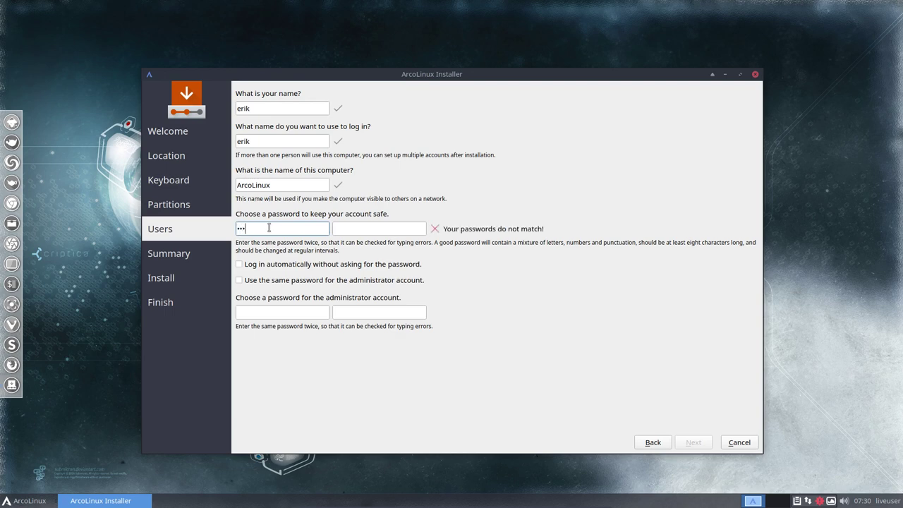
key("Tab")
type("****")
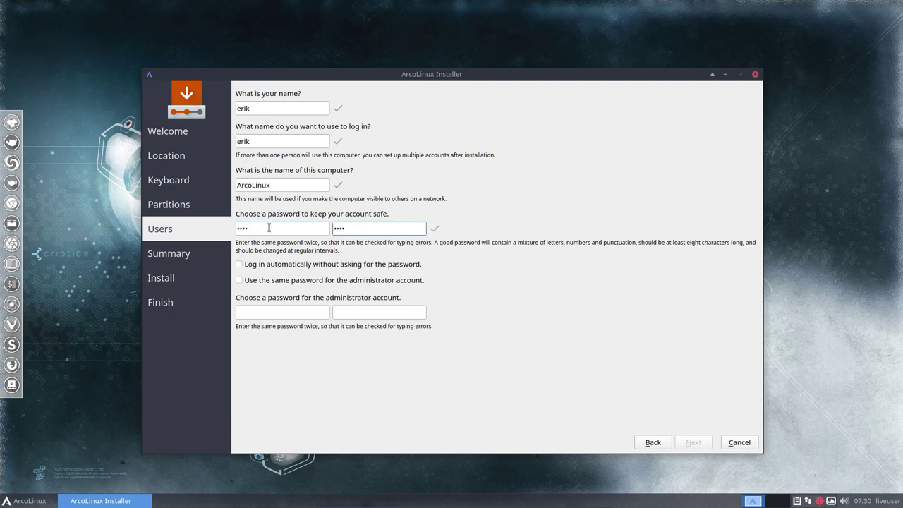
left_click(259, 265)
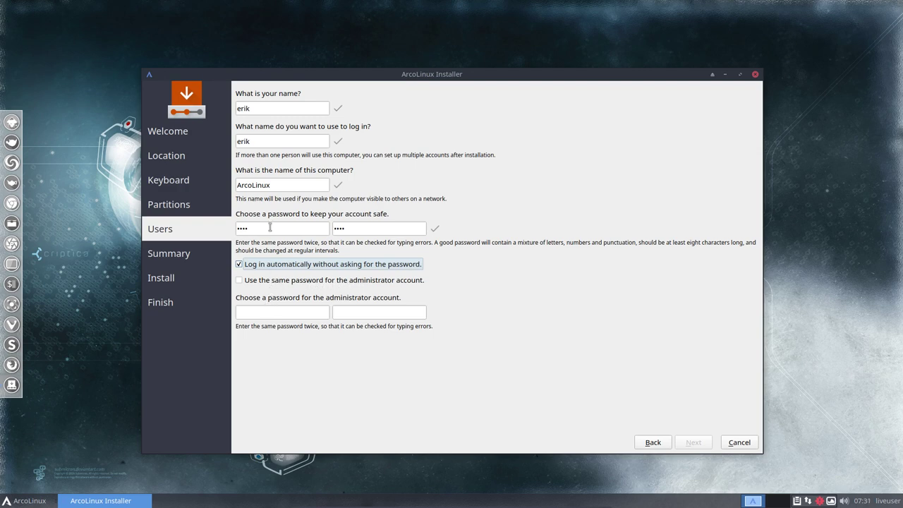
Step: Use the same password for the administrator account and start the installation from the summary
left_click(254, 284)
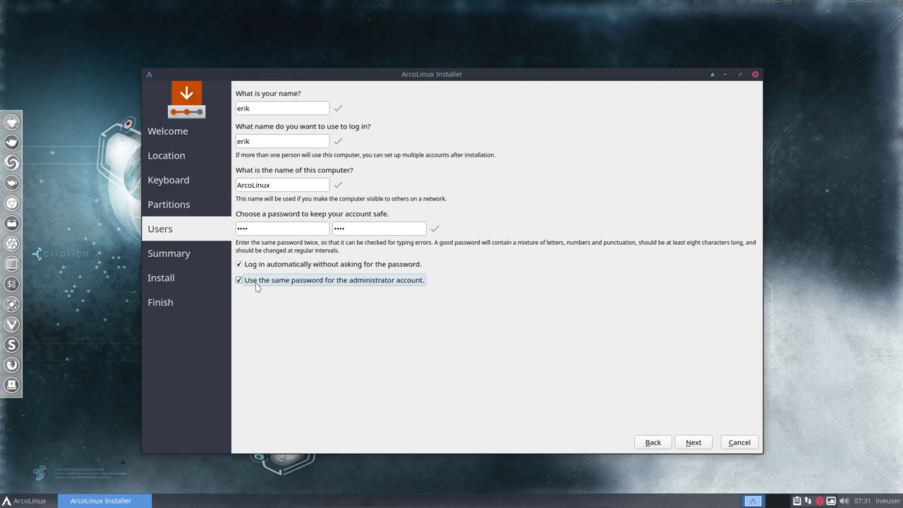
left_click(258, 285)
left_click(272, 315)
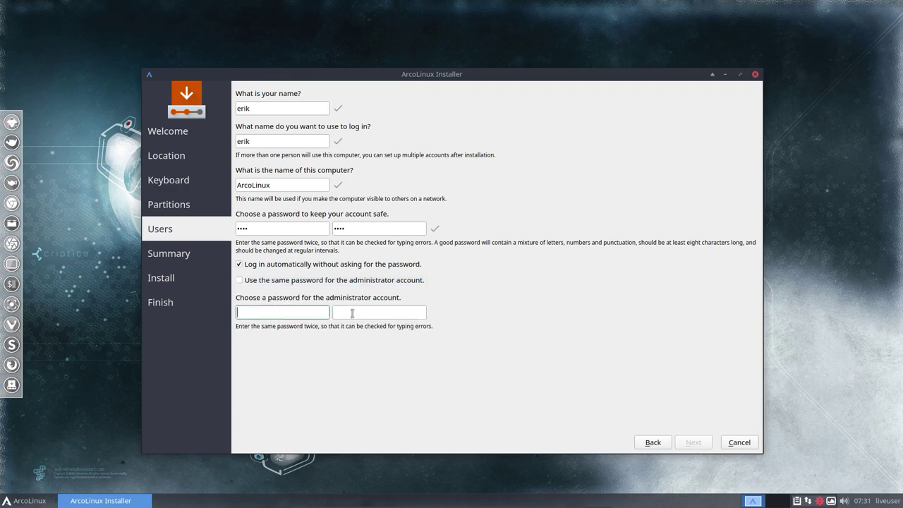
left_click(353, 313)
left_click(283, 309)
left_click(240, 281)
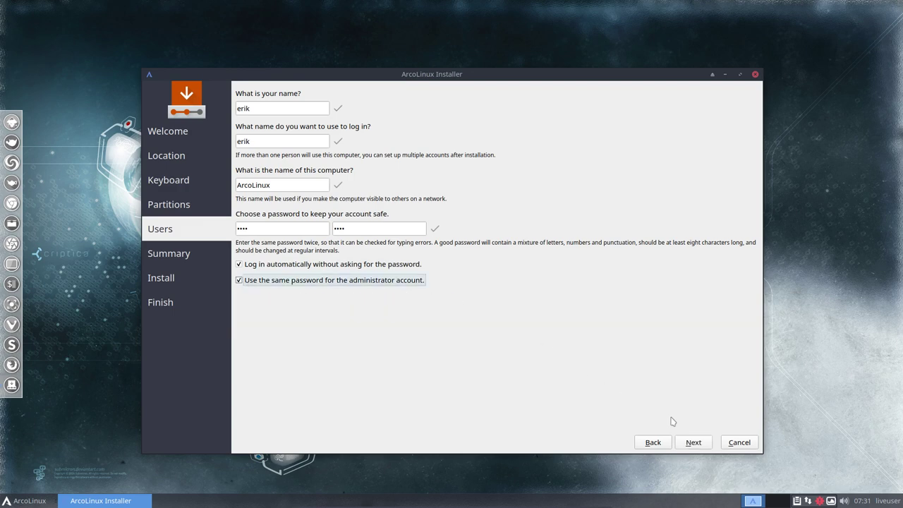
left_click(698, 442)
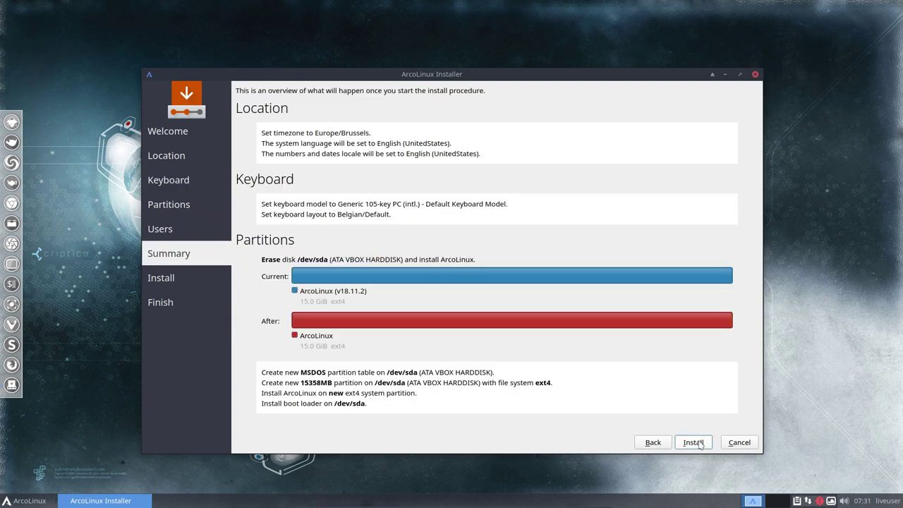
left_click(694, 442)
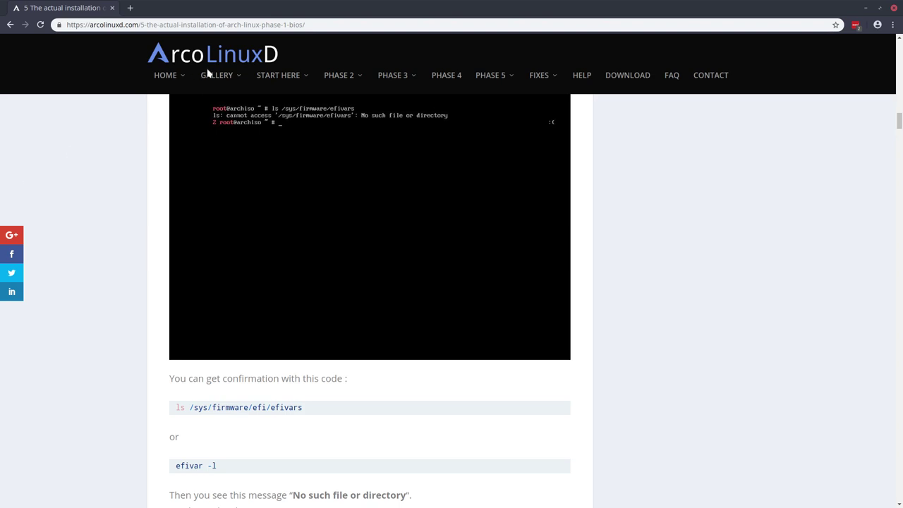
Step: Switch to the browser, open ArcoLinux.info from the ArcoLinuxD site and view the enlarged desktop screenshot beside the 18.12 release article
left_click(167, 77)
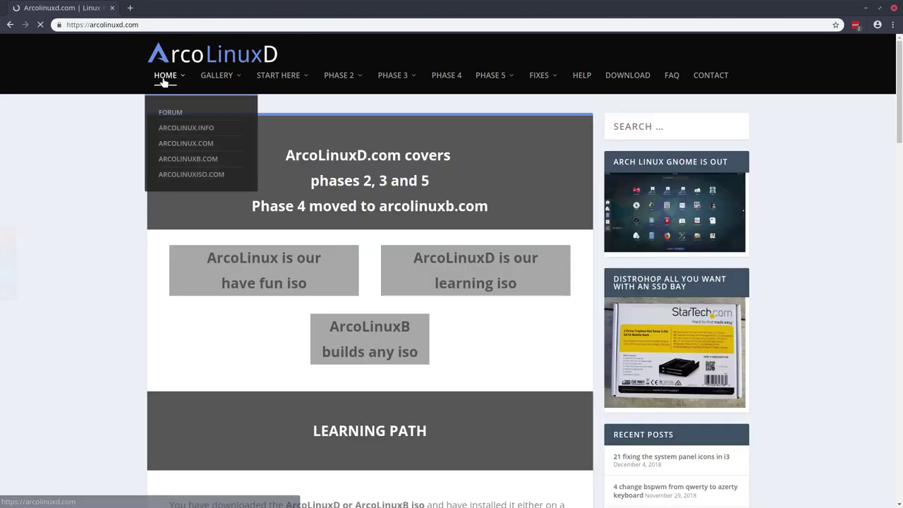
left_click(175, 126)
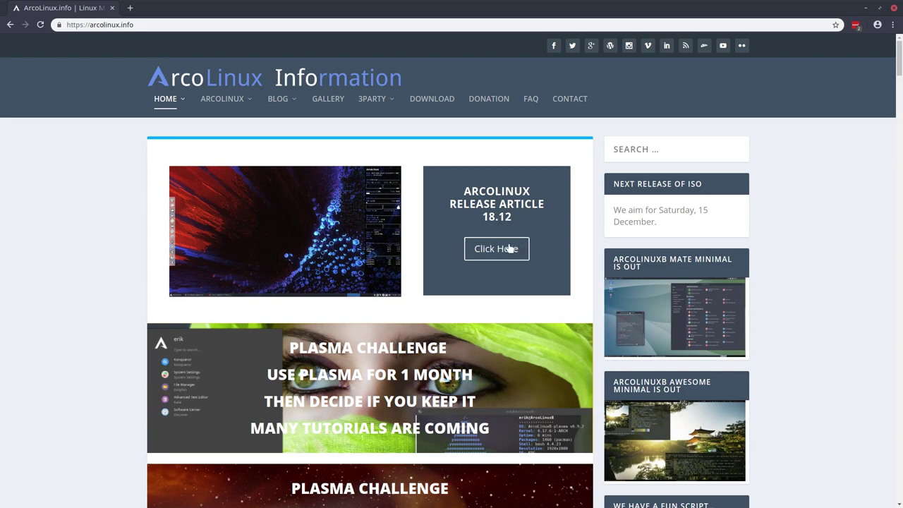
left_click(334, 254)
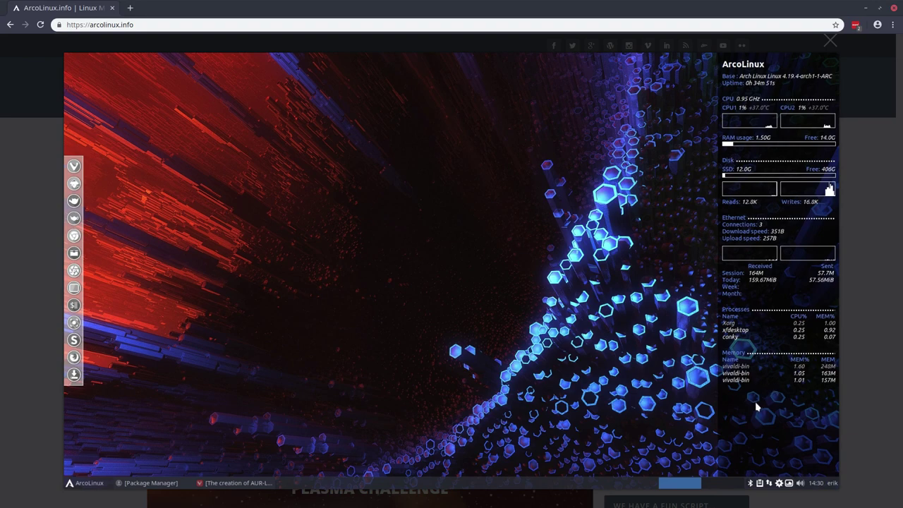
left_click(20, 341)
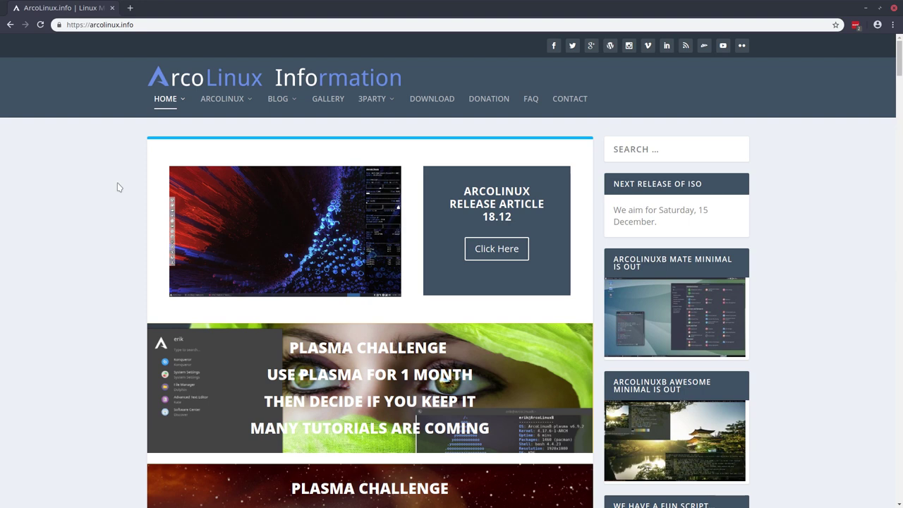
Step: Open the ArcoLinux Editions page to view the edition comparison and check the installer's progress in the virtual machine
mouse_move(222, 100)
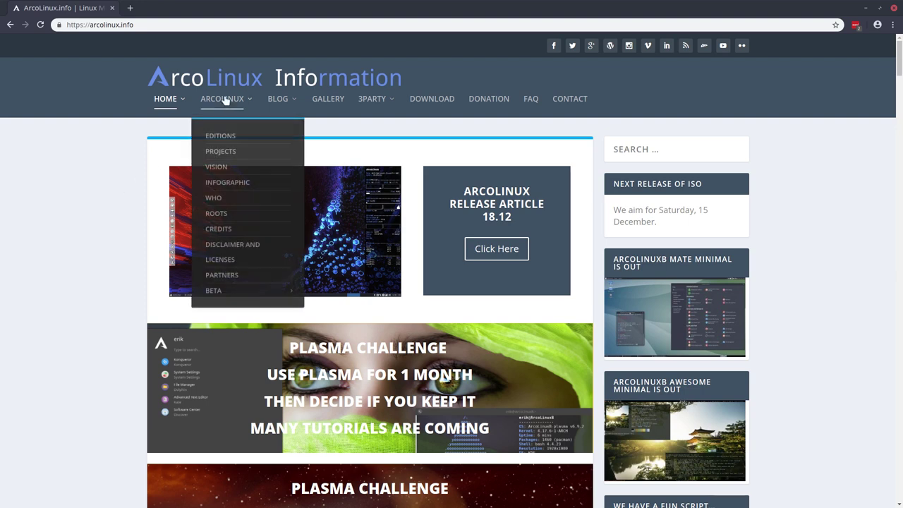
left_click(221, 136)
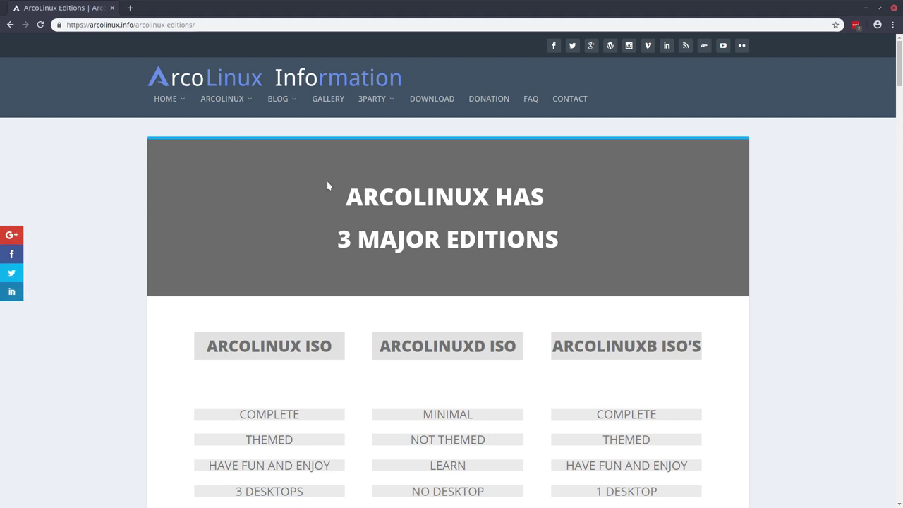
scroll(424, 194, "down", 3)
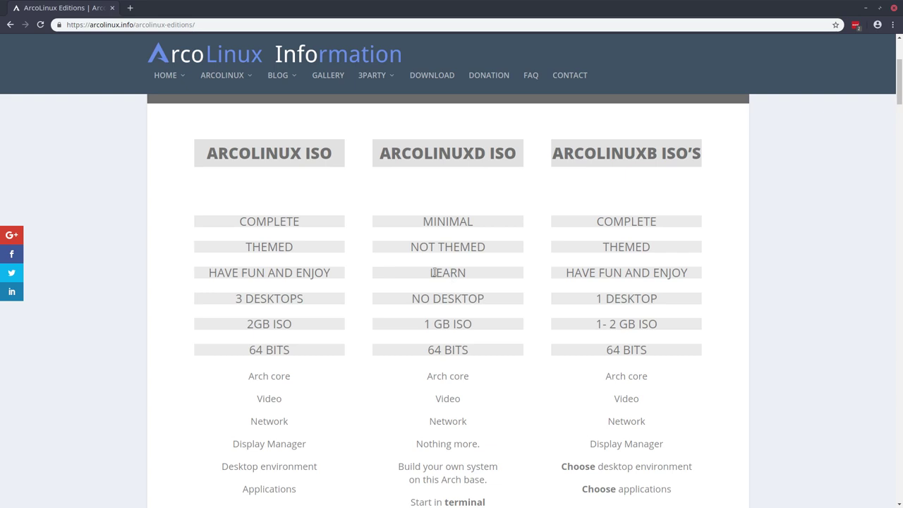
left_click_drag(640, 12, 39, 507)
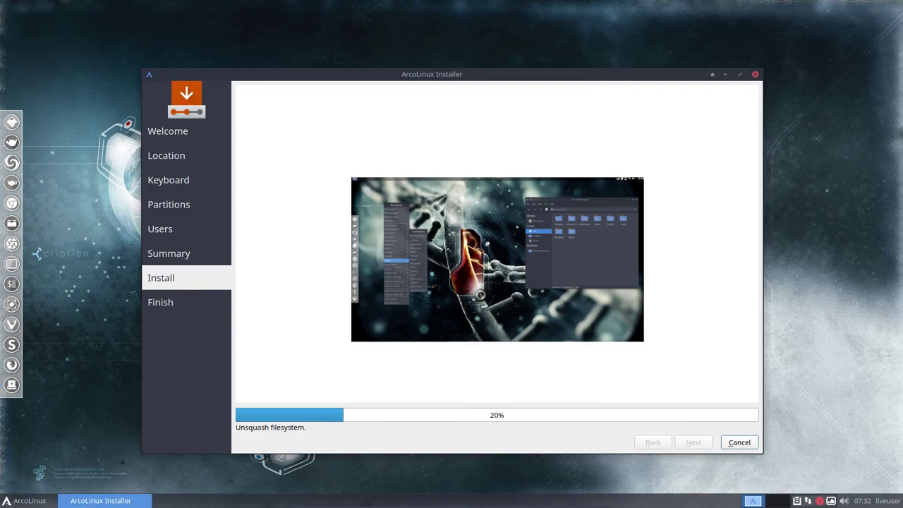
left_click_drag(39, 507, 565, 6)
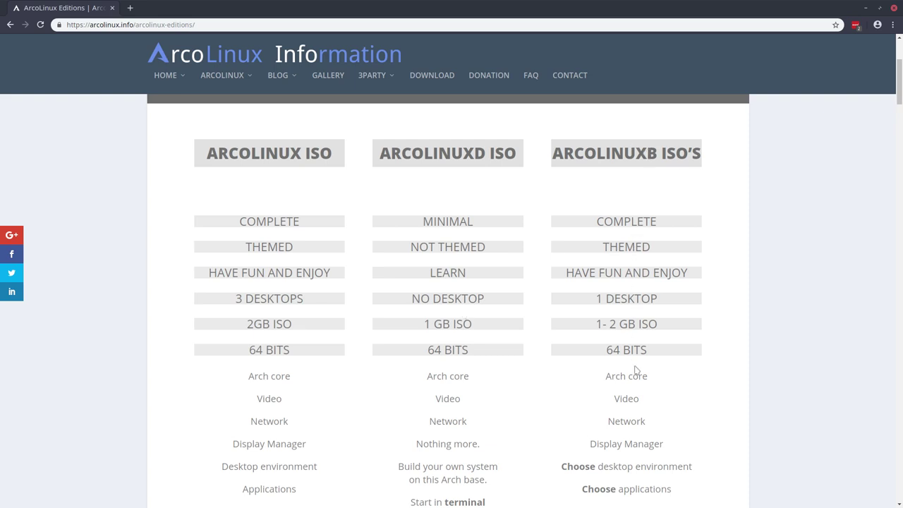
Step: Examine the feature lists of the ArcoLinux, ArcoLinuxD and ArcoLinuxB ISOs and the package statistics chart below them
scroll(637, 371, "down", 1)
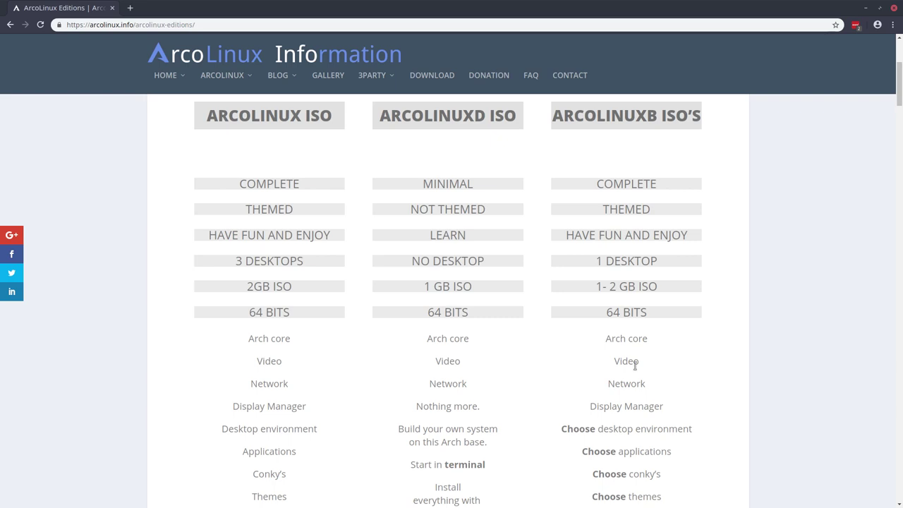
scroll(635, 365, "down", 3)
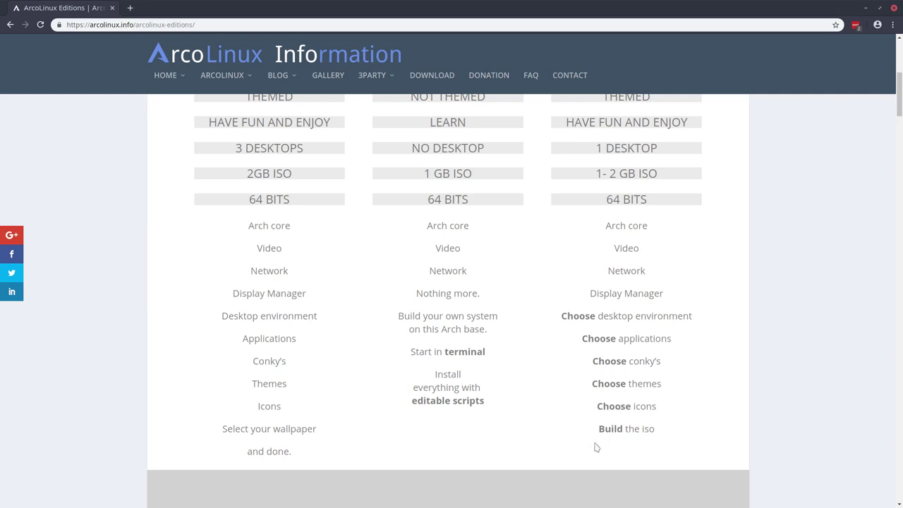
scroll(406, 372, "down", 7)
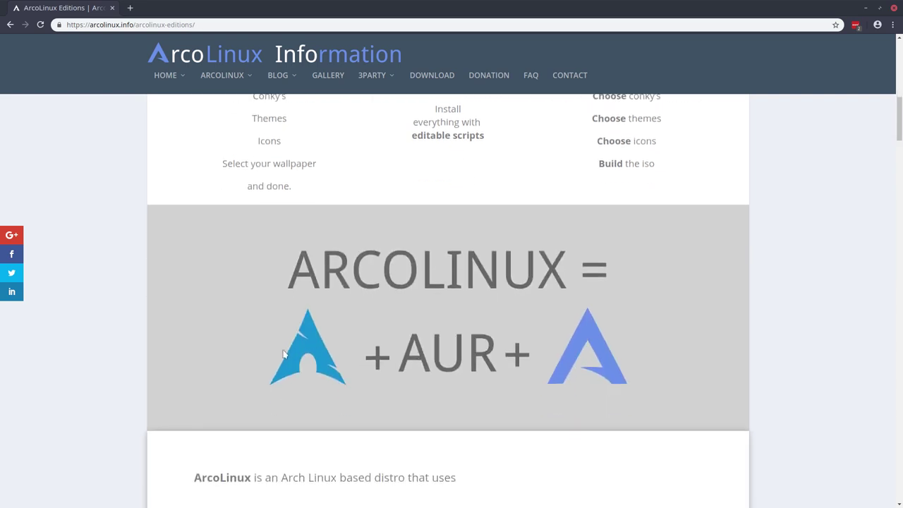
scroll(178, 335, "down", 6)
scroll(129, 336, "down", 4)
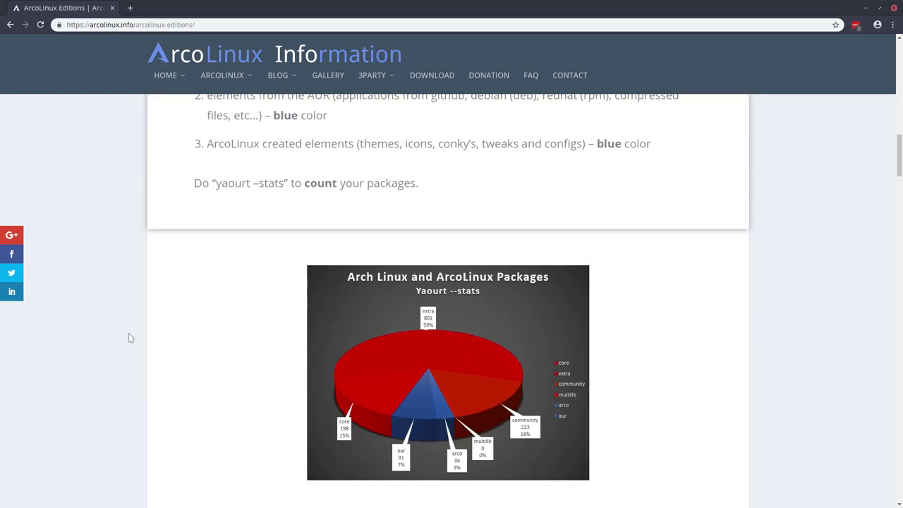
Step: Search the Editions page for "discr" and examine its Discord, YouTube and forum support sections
key("ctrl+f")
type("discr")
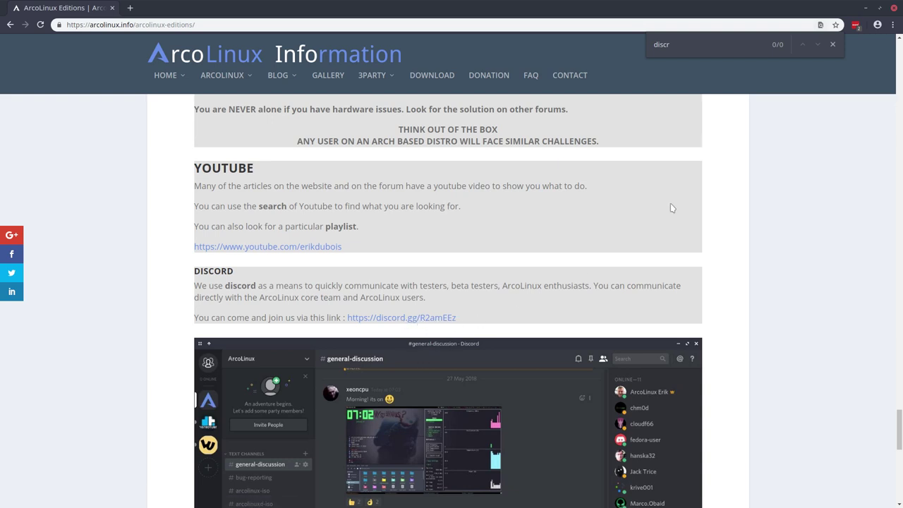
left_click(833, 44)
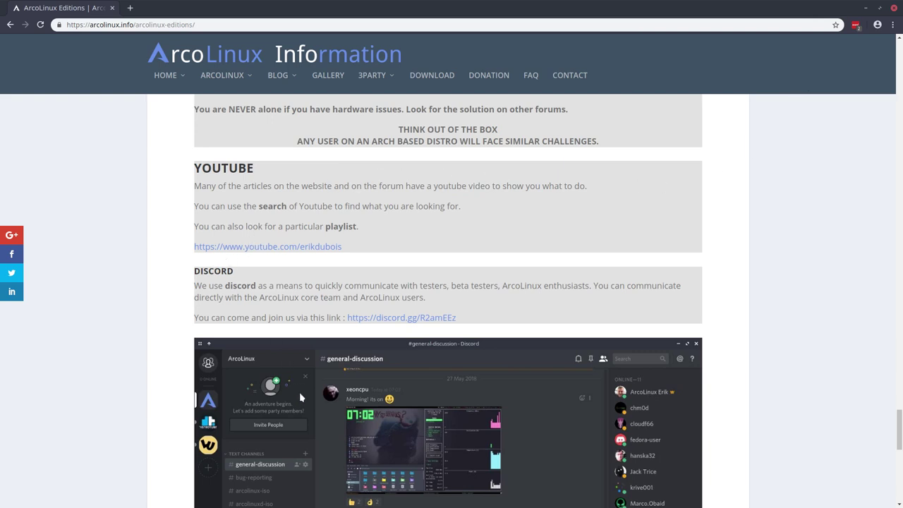
scroll(299, 391, "down", 4)
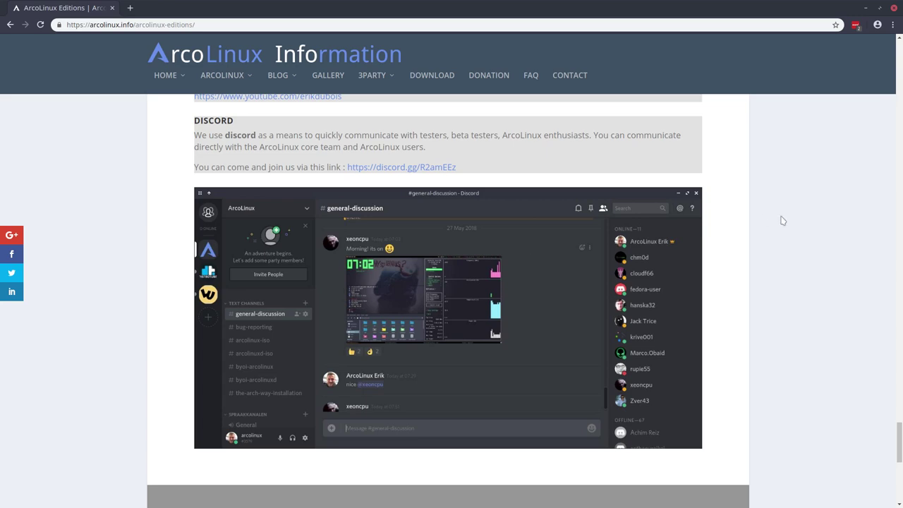
scroll(782, 221, "up", 5)
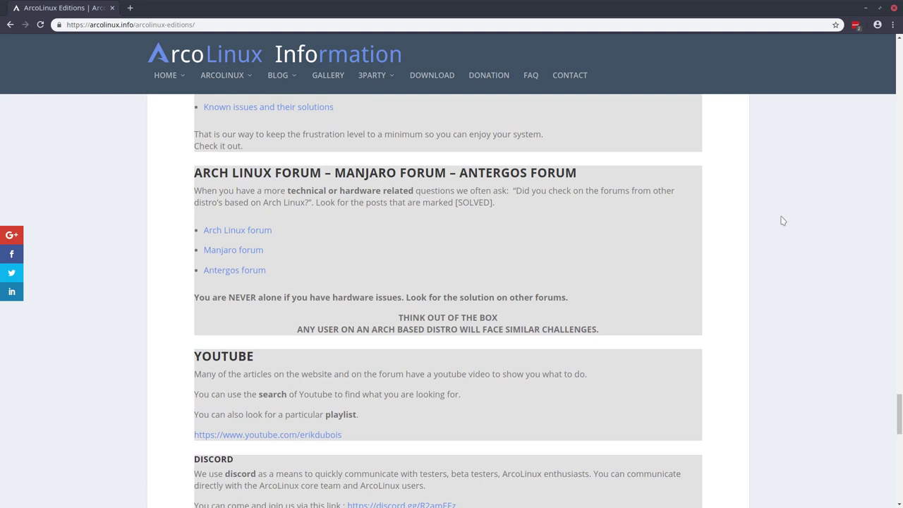
Step: Open the ArcoLinux.info gallery and examine the desktop screenshots from the ArcoLinux section down to ArcoLinuxB, returning to the page's start
mouse_move(171, 77)
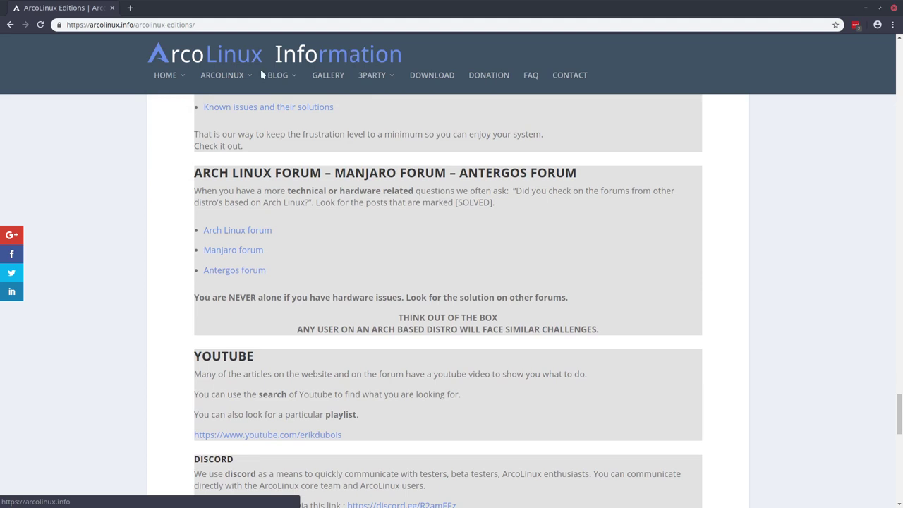
mouse_move(230, 76)
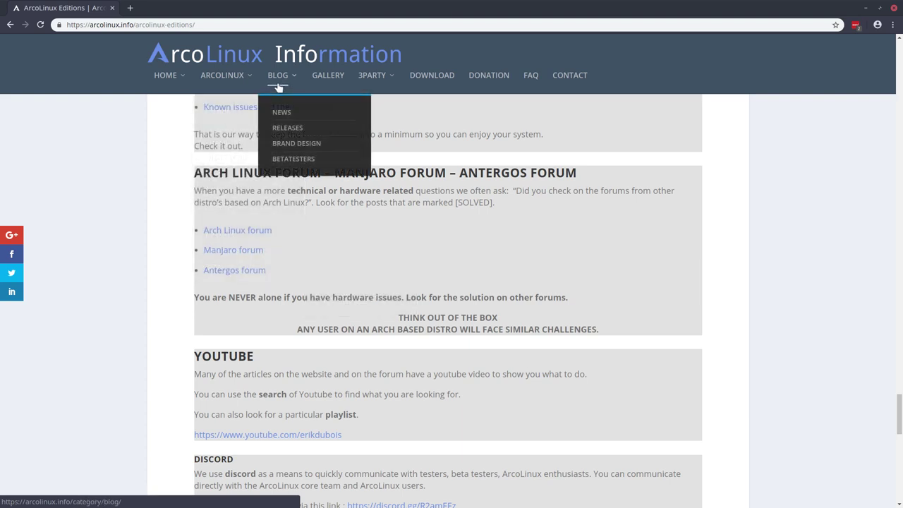
left_click(333, 78)
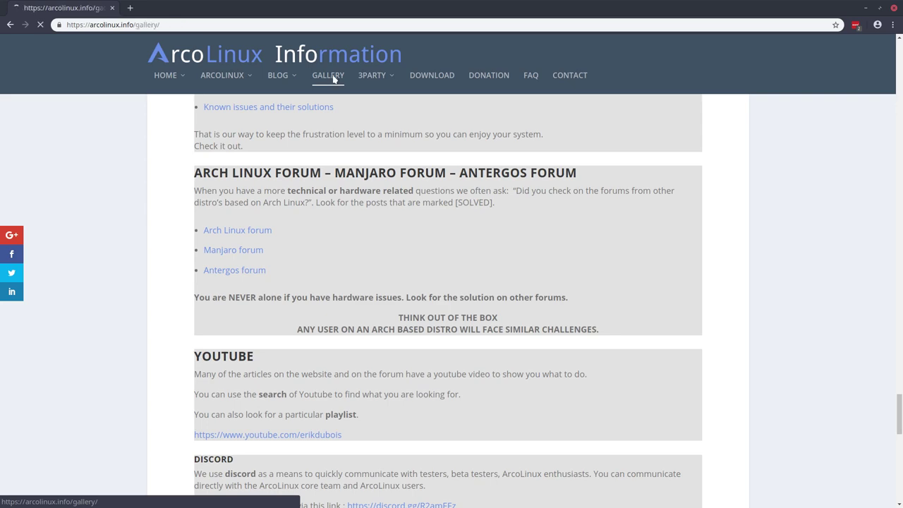
scroll(182, 241, "down", 3)
scroll(182, 242, "down", 5)
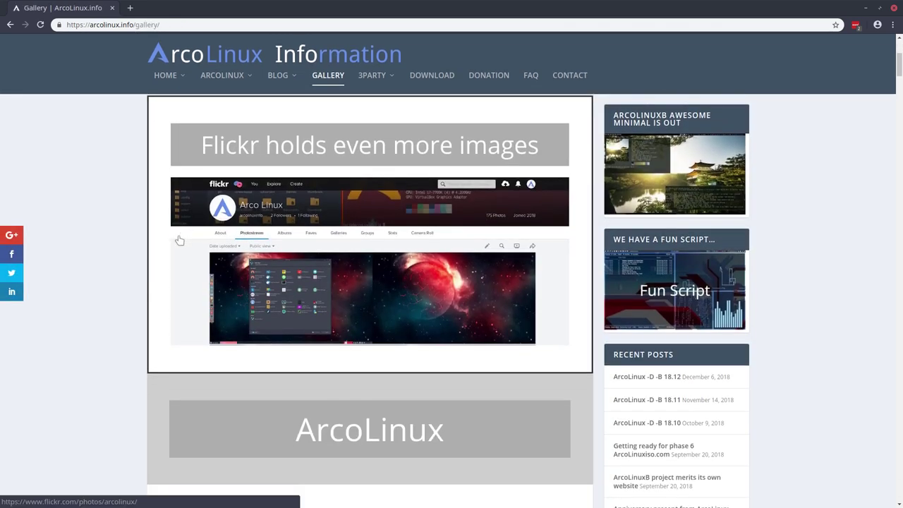
scroll(178, 240, "down", 14)
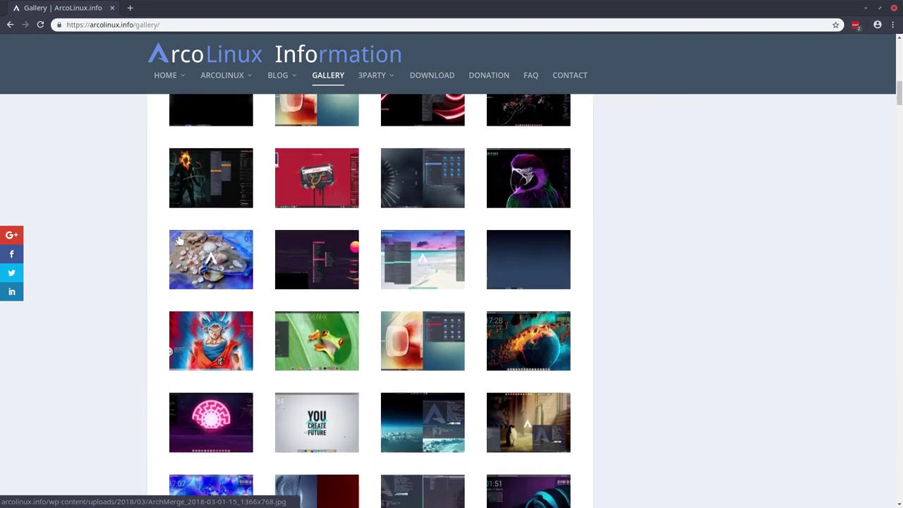
scroll(179, 240, "down", 16)
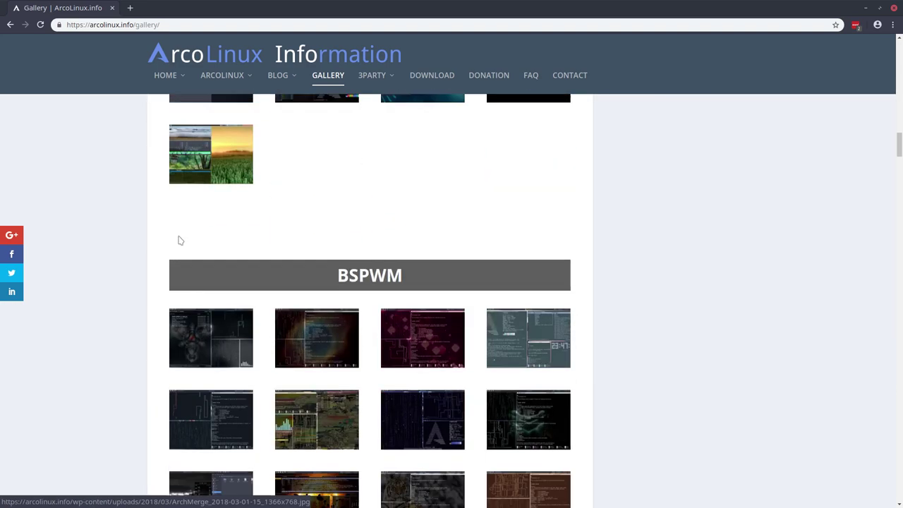
scroll(179, 240, "down", 10)
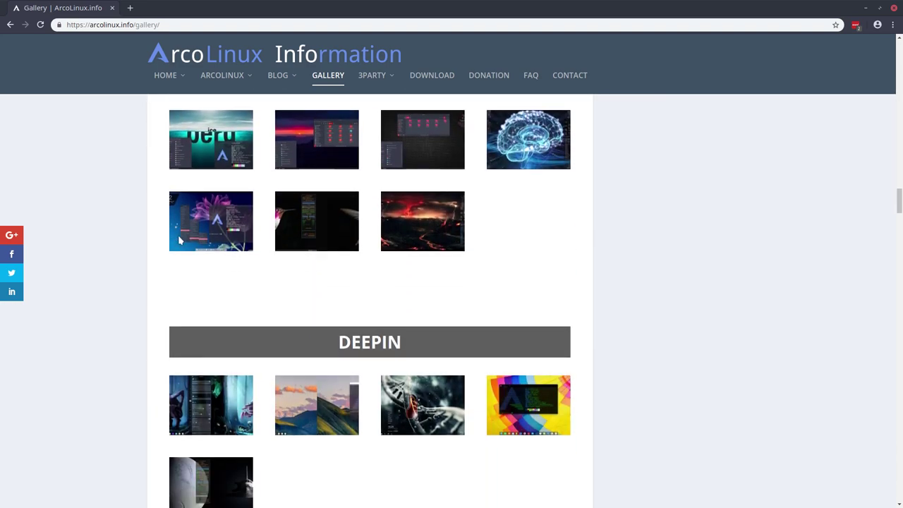
scroll(179, 241, "down", 10)
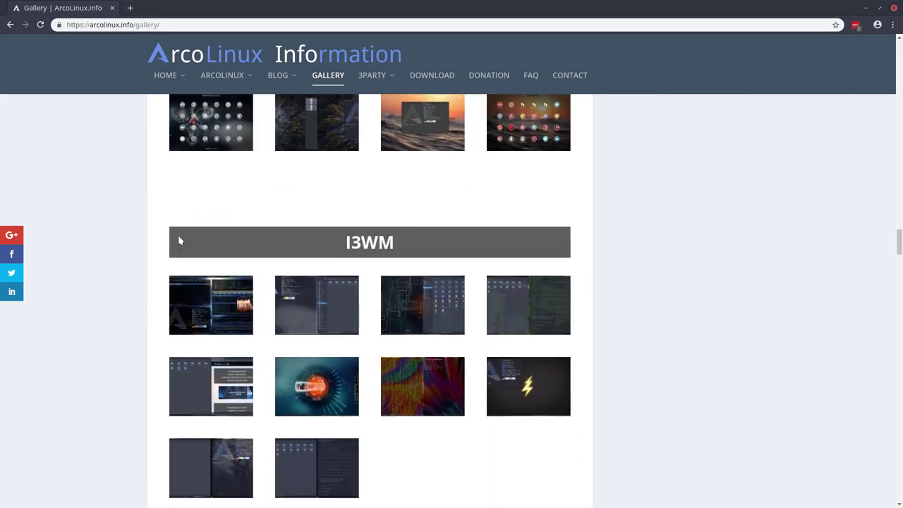
scroll(178, 241, "down", 6)
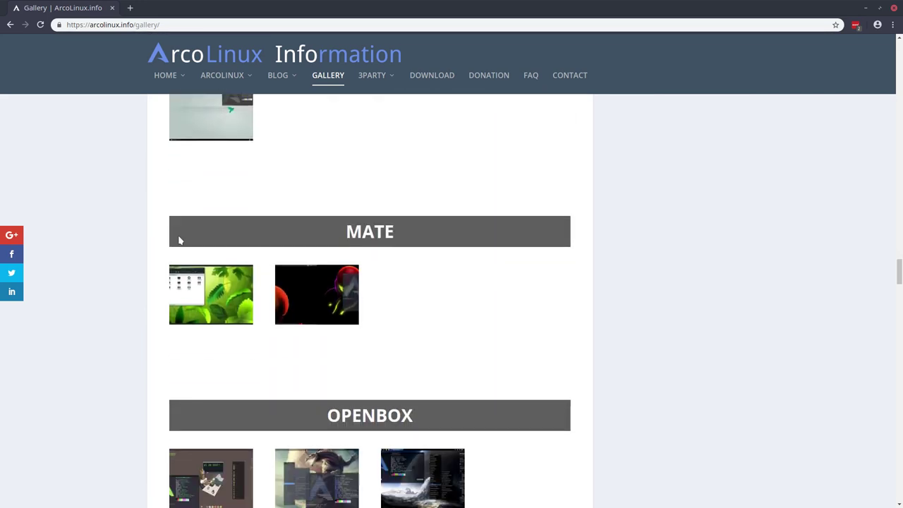
scroll(178, 241, "down", 5)
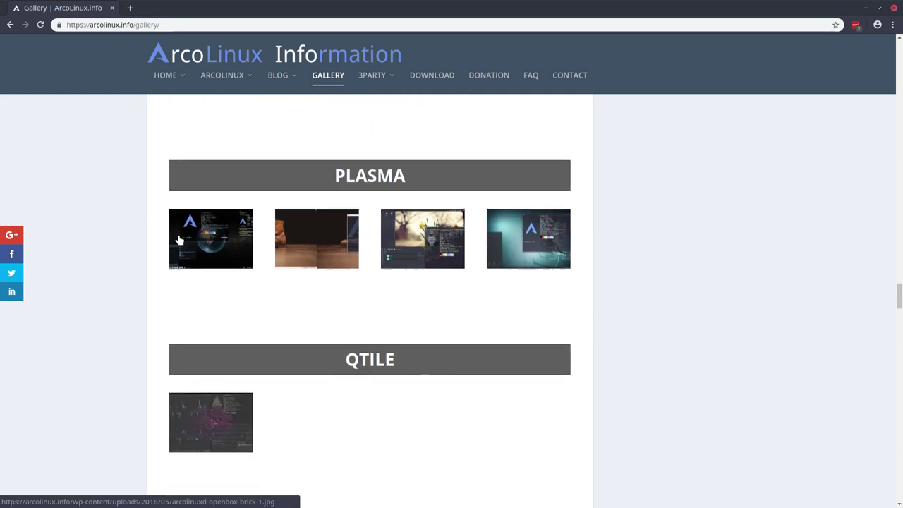
scroll(174, 289, "down", 7)
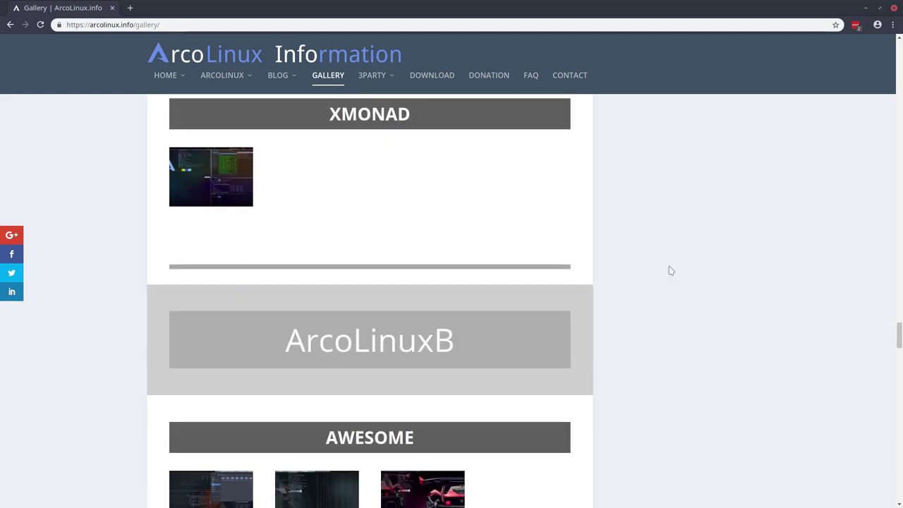
scroll(651, 276, "down", 5)
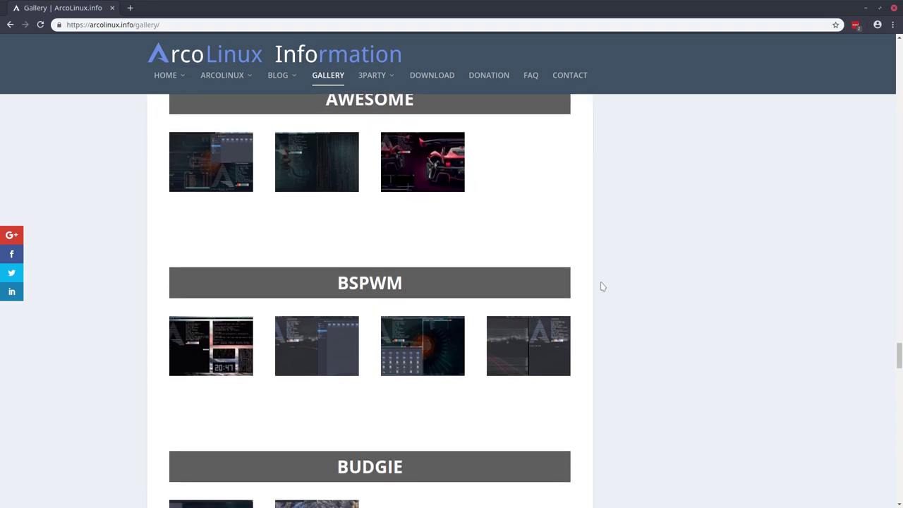
scroll(597, 286, "up", 20)
scroll(578, 272, "up", 15)
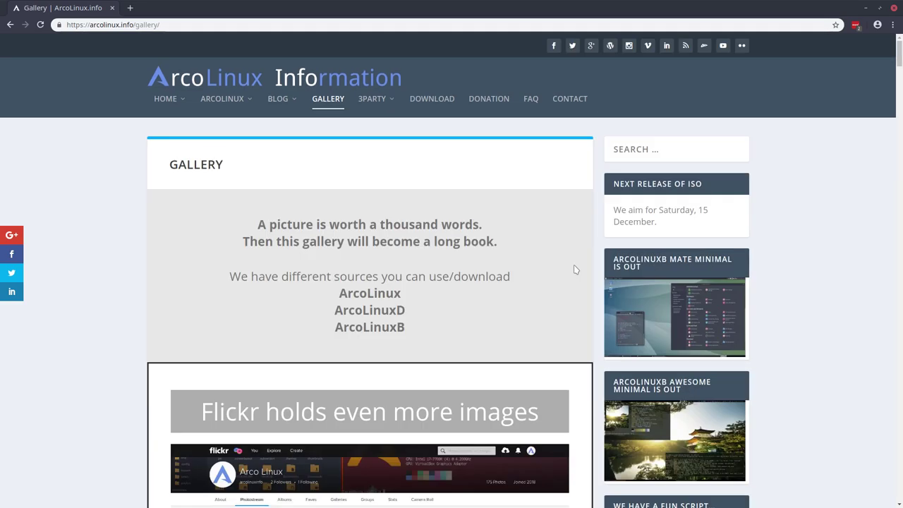
Step: Go from the gallery to ArcoLinux.com and view its learning phase 1 introduction and learning path
mouse_move(380, 103)
mouse_move(176, 103)
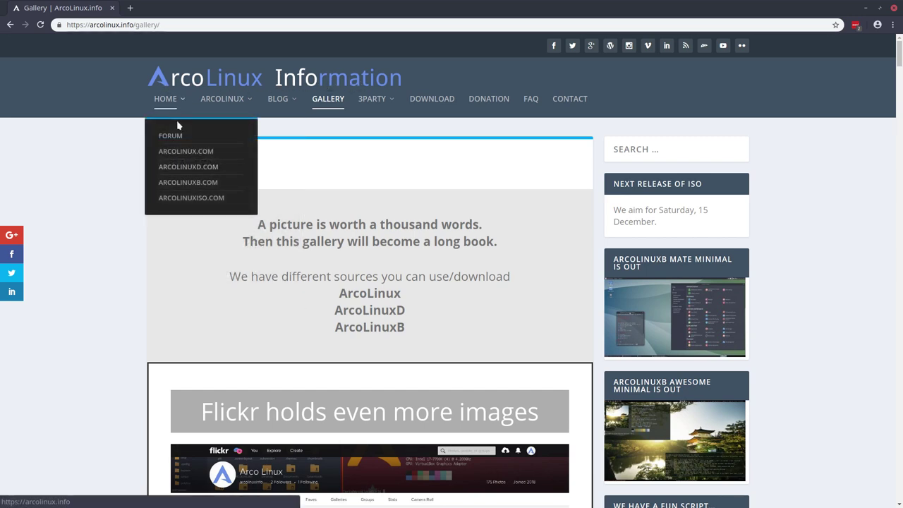
left_click(191, 153)
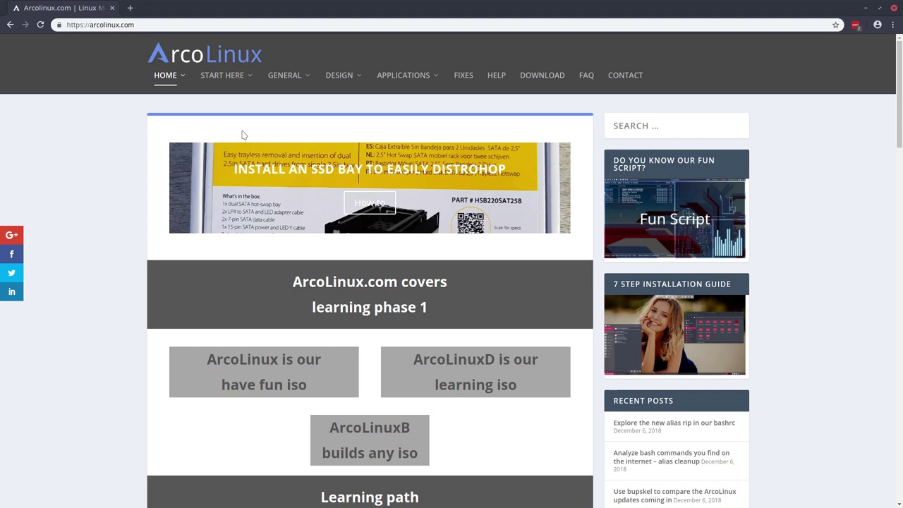
scroll(294, 160, "down", 4)
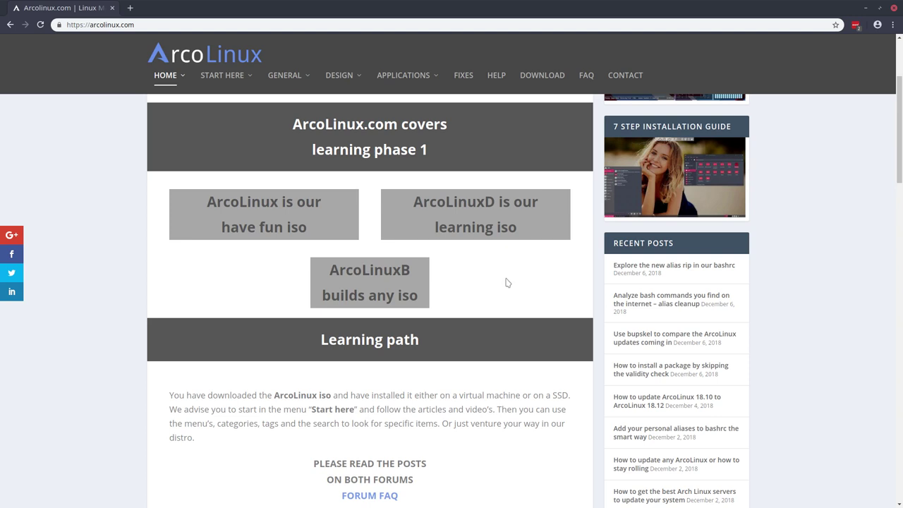
Step: Look through the Start Here, General, Design and Applications categories of ArcoLinux.com and open the Samba articles
mouse_move(248, 85)
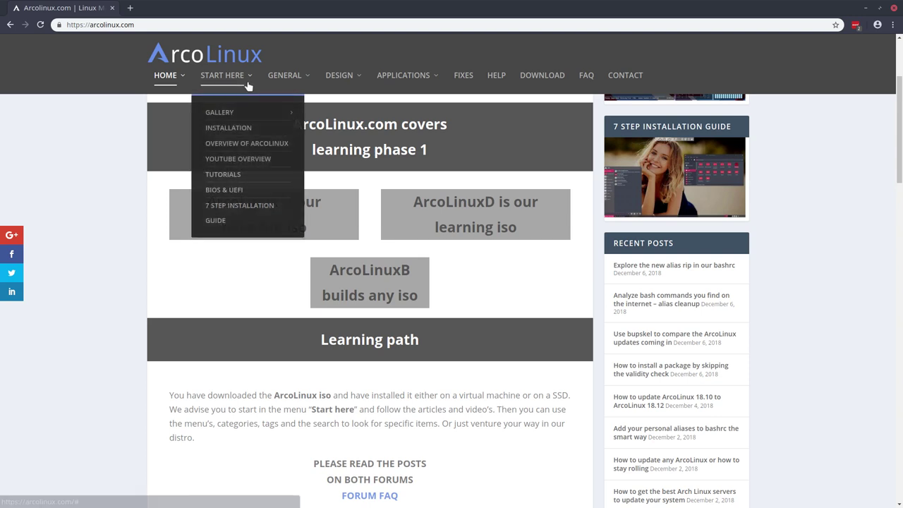
mouse_move(292, 82)
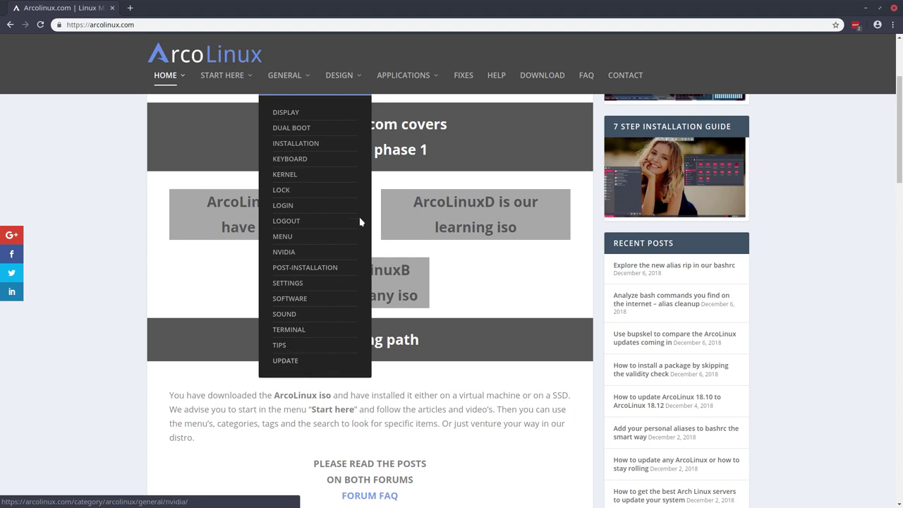
mouse_move(353, 83)
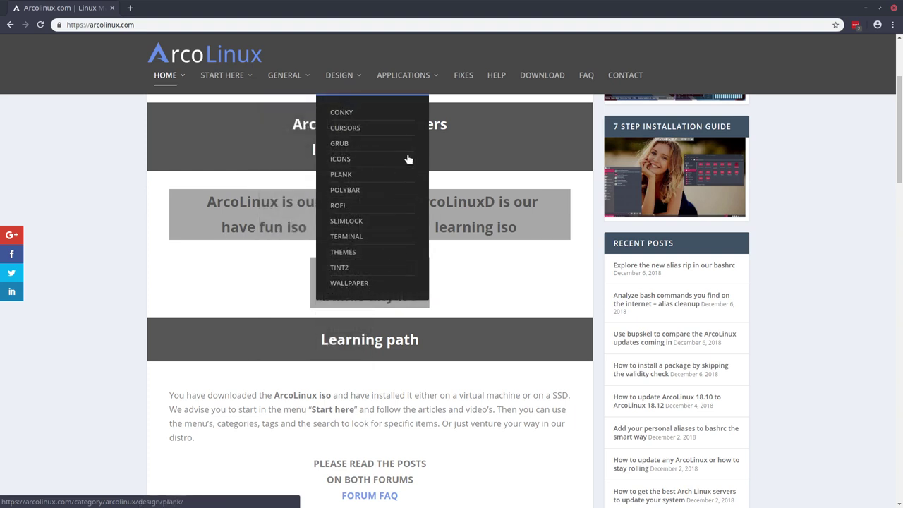
mouse_move(415, 88)
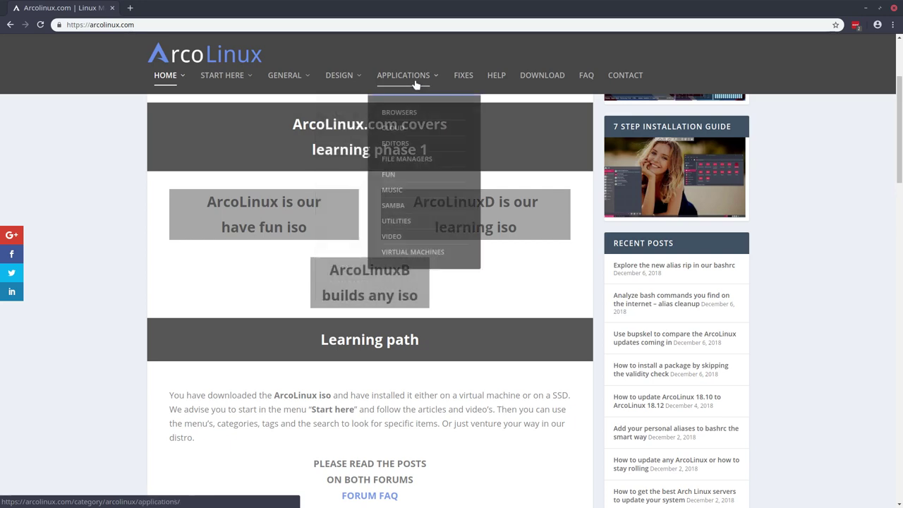
left_click(394, 206)
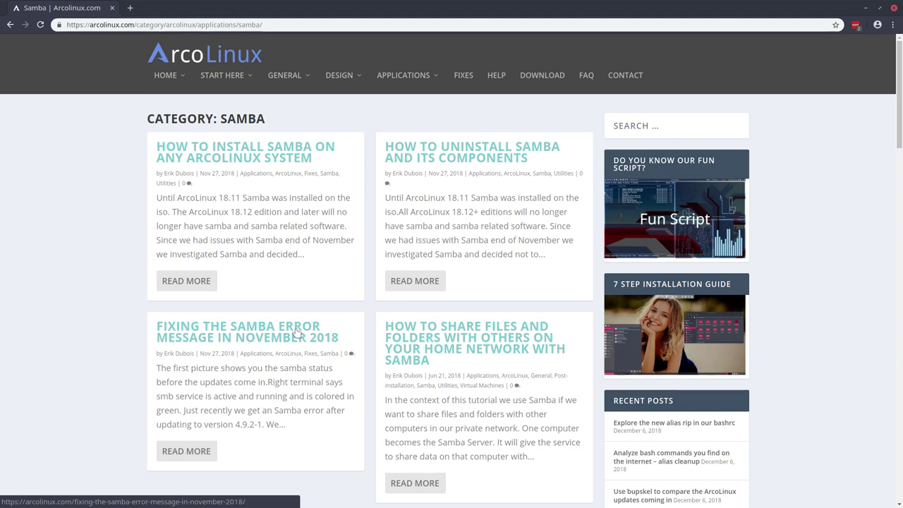
Step: Open the Fixes category and examine its list of articles, returning to the start of the page
left_click(464, 76)
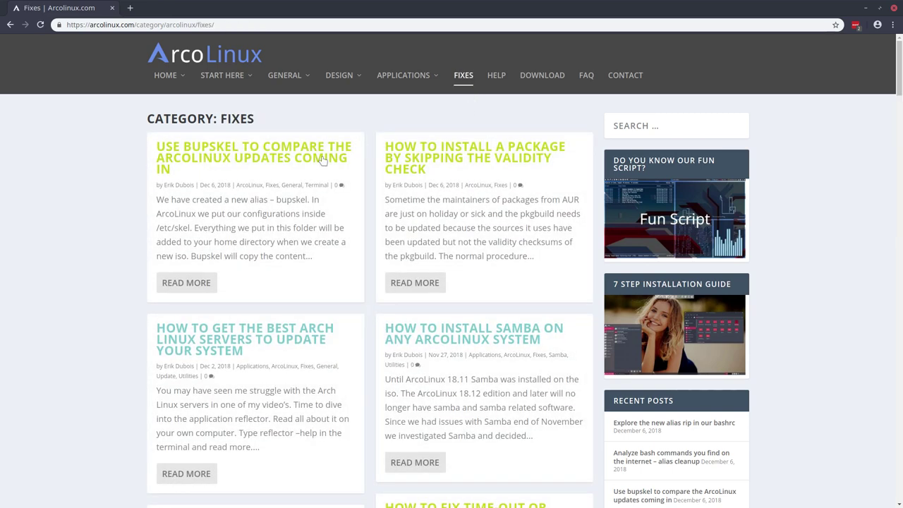
scroll(275, 413, "down", 10)
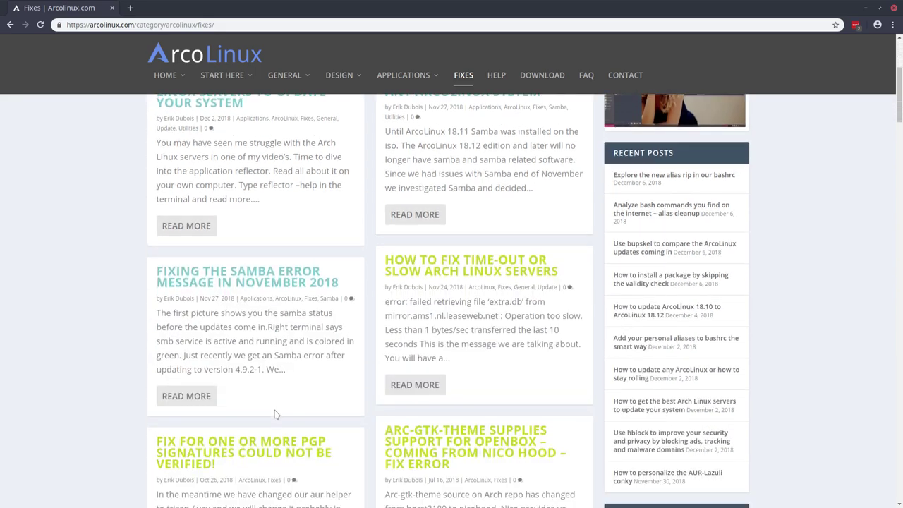
scroll(275, 415, "down", 10)
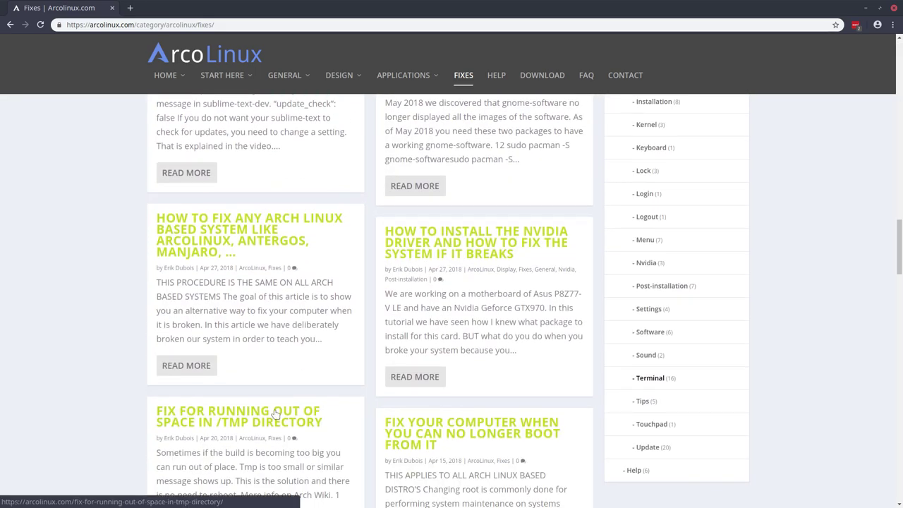
scroll(275, 413, "up", 20)
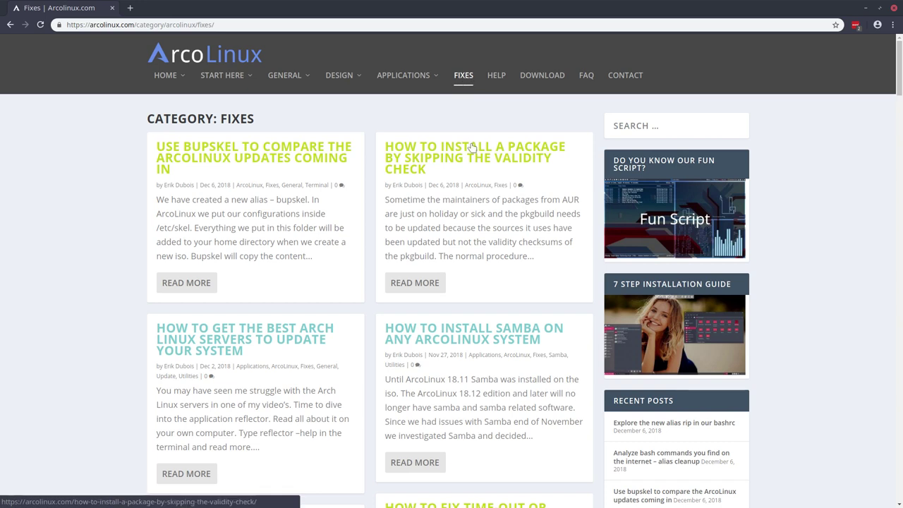
Step: Open ArcoLinuxD.com and examine the desktops offered under Phase 2 and Phase 3, down to Plasma
mouse_move(179, 83)
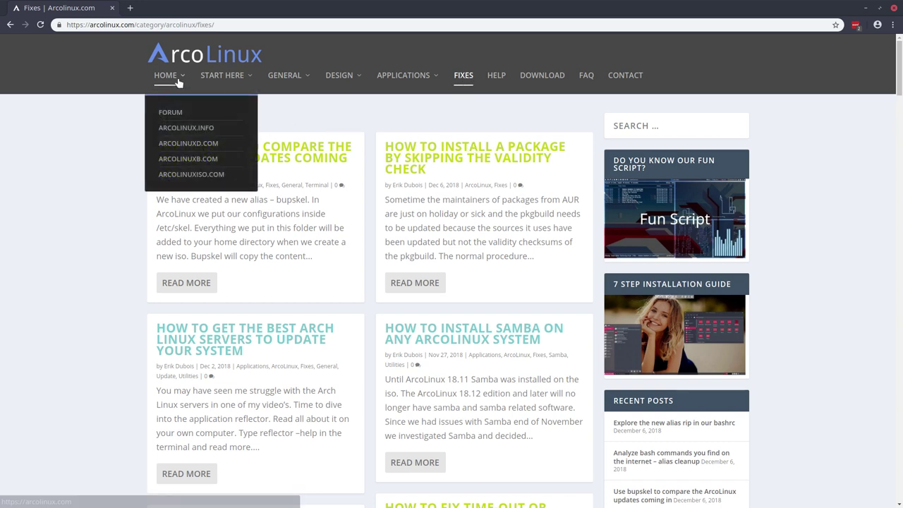
left_click(195, 146)
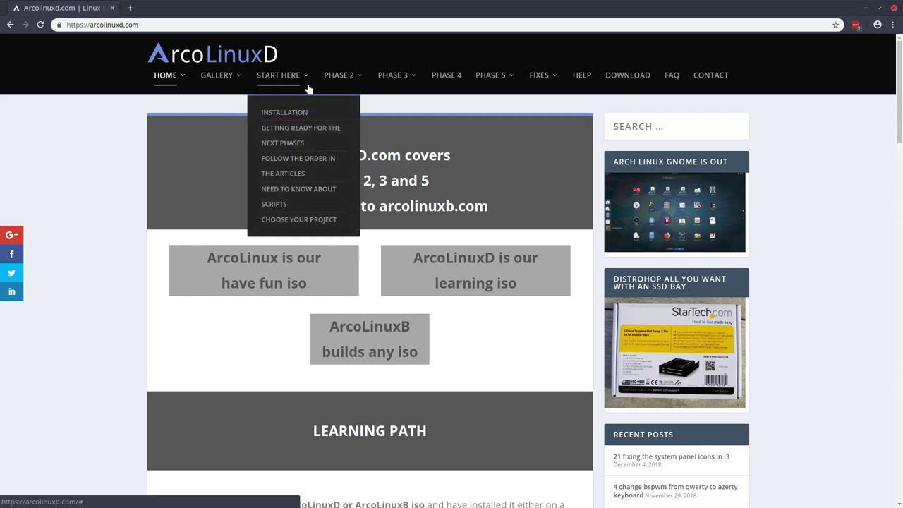
mouse_move(340, 77)
mouse_move(347, 116)
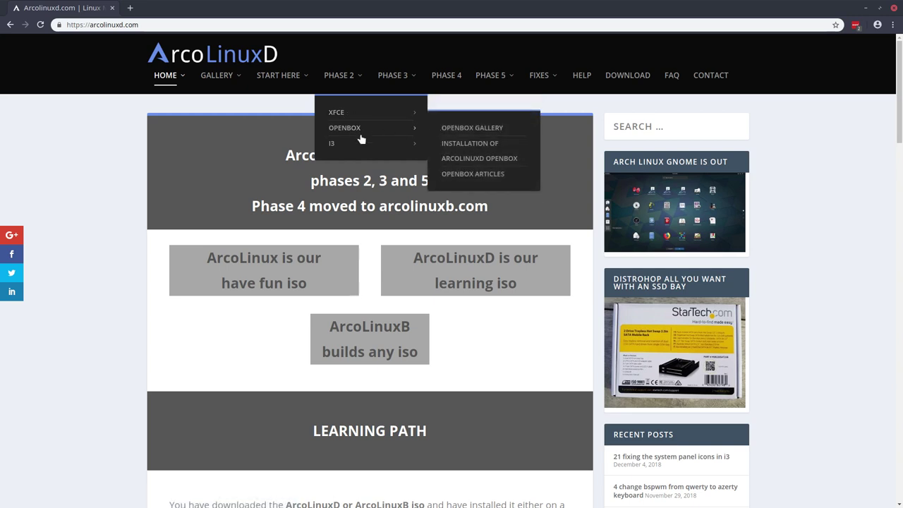
mouse_move(407, 79)
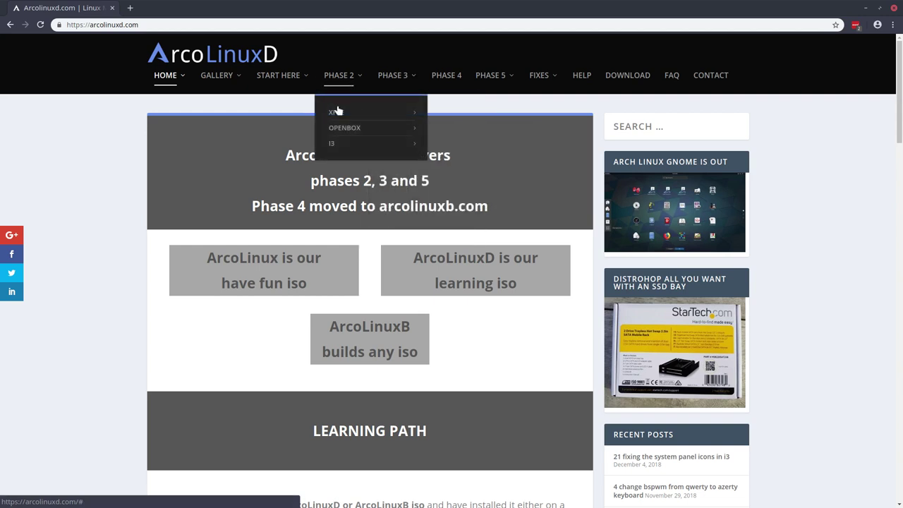
mouse_move(340, 148)
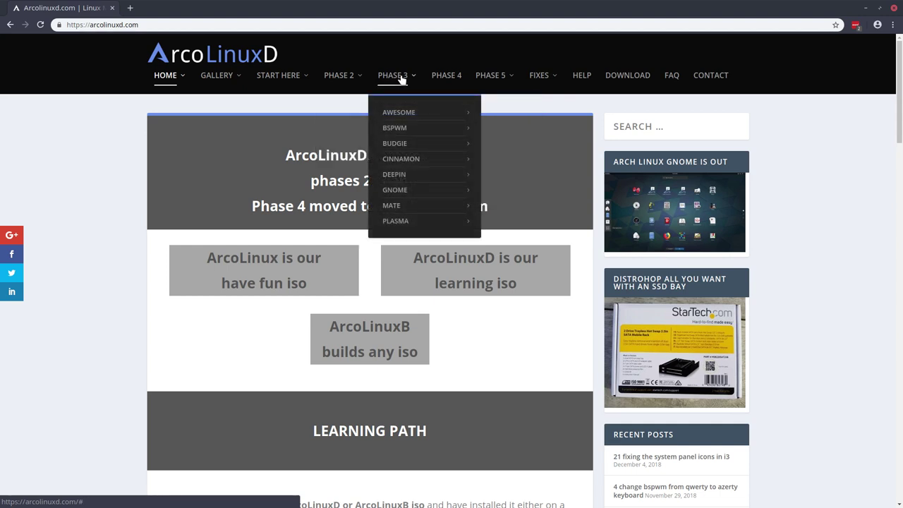
mouse_move(403, 154)
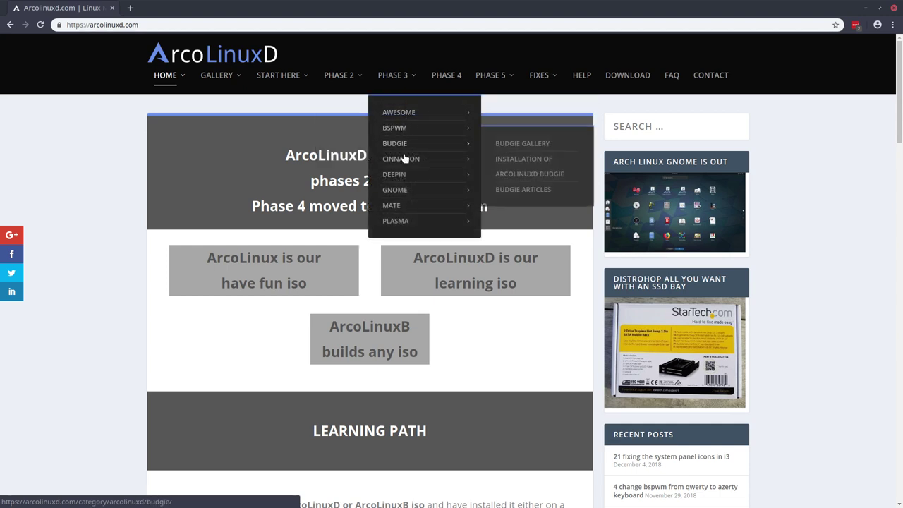
mouse_move(401, 211)
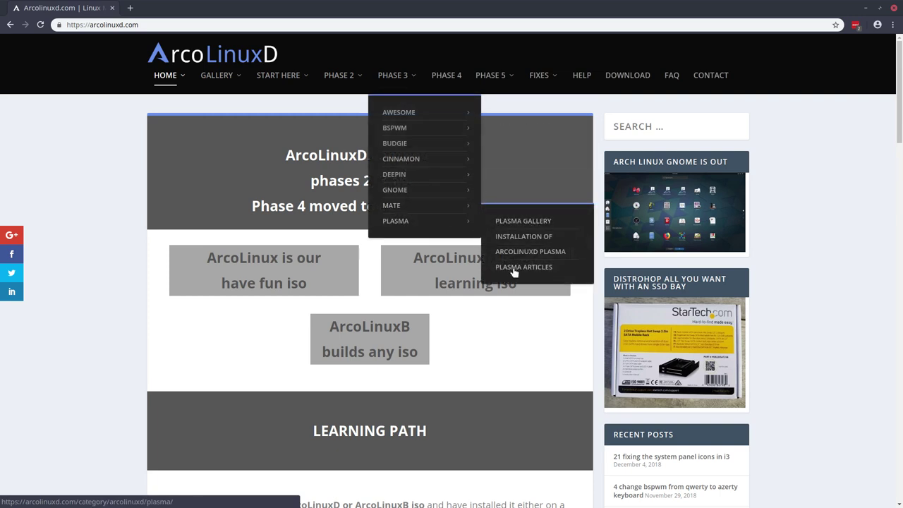
Step: Open the Phase 4 site ArcoLinuxB.com and examine the BYOI options for the ArcoLinux, ArcoLinuxD, ArcoLinuxB and minimal ISOs
left_click(453, 77)
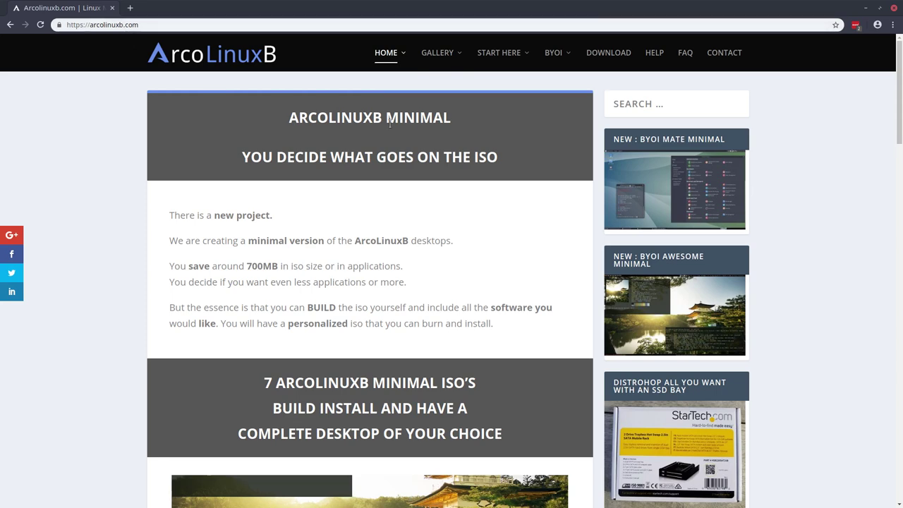
scroll(390, 125, "down", 2)
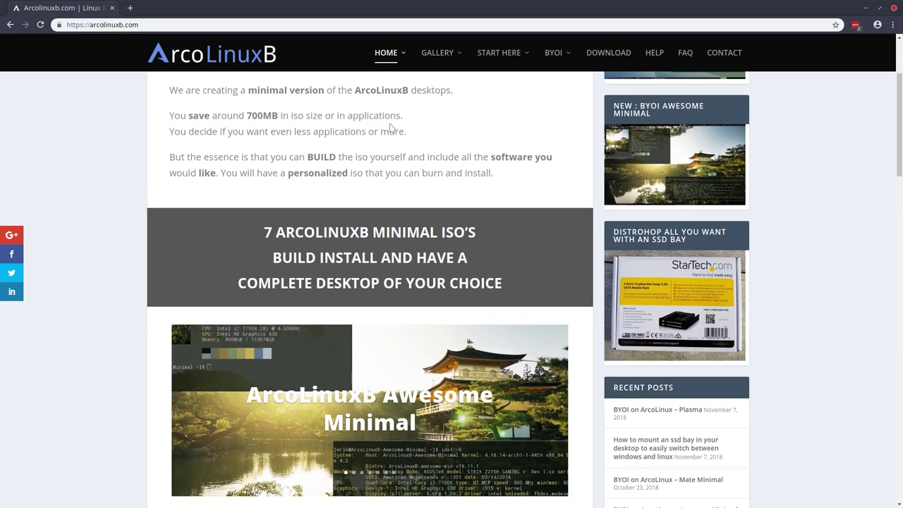
mouse_move(557, 60)
mouse_move(573, 106)
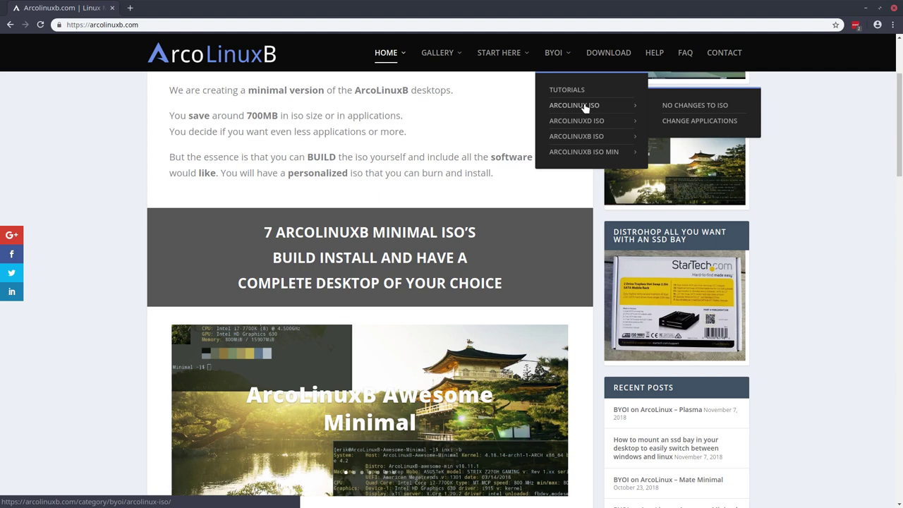
mouse_move(586, 126)
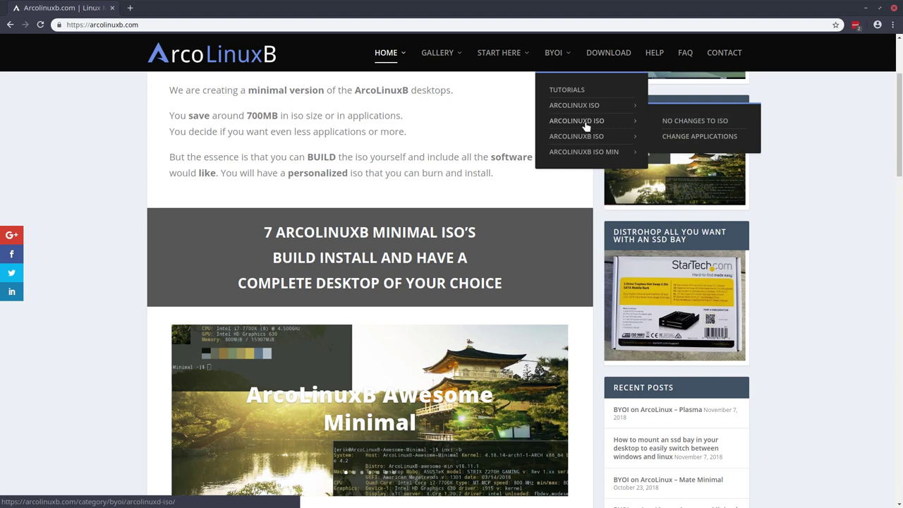
mouse_move(591, 144)
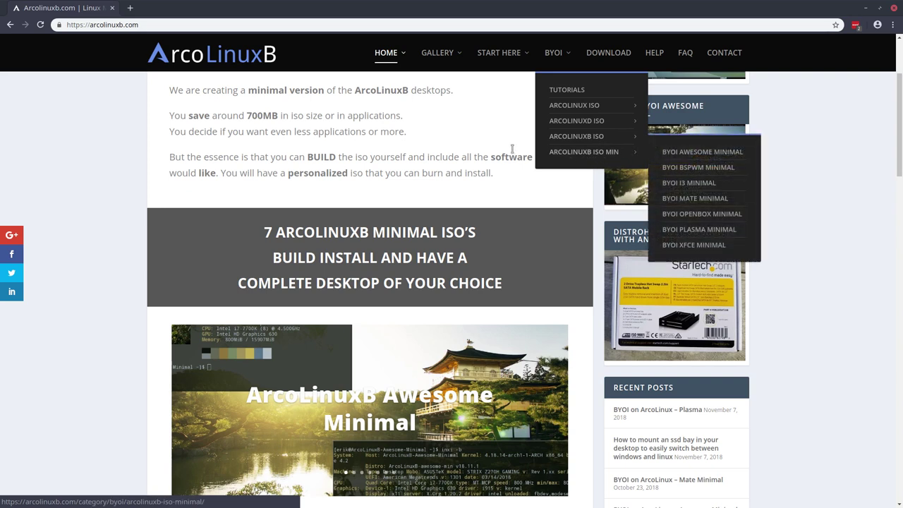
Step: Return to ArcoLinuxD.com and open the Phase 5 Arch Way article for Phase 1 BIOS
left_click(23, 26)
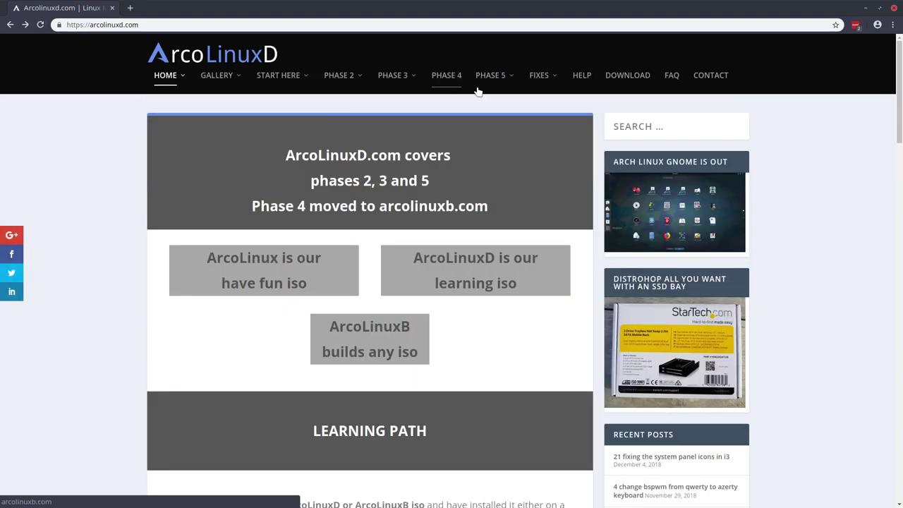
mouse_move(491, 82)
mouse_move(505, 129)
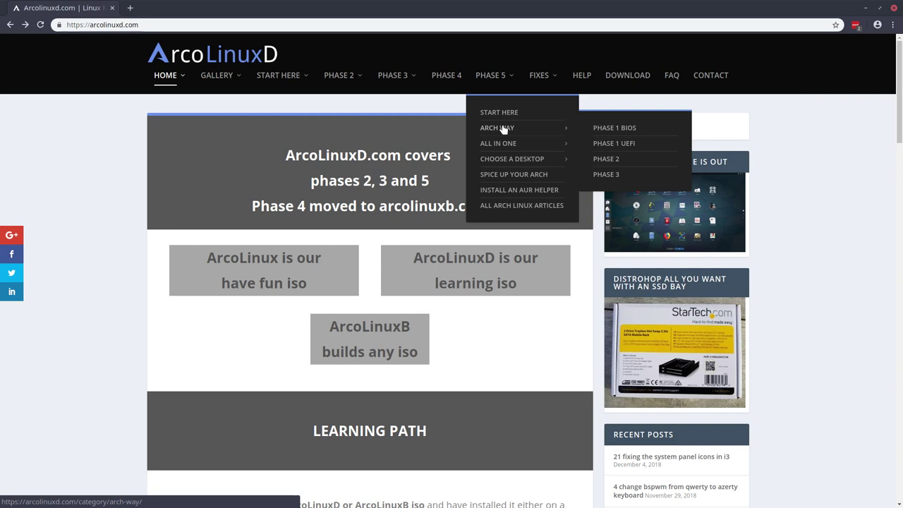
left_click(622, 133)
Step: Read the article's USB and BIOS boot sections, enlarging the Arch Linux login prompt screenshot and closing it again
scroll(438, 191, "down", 5)
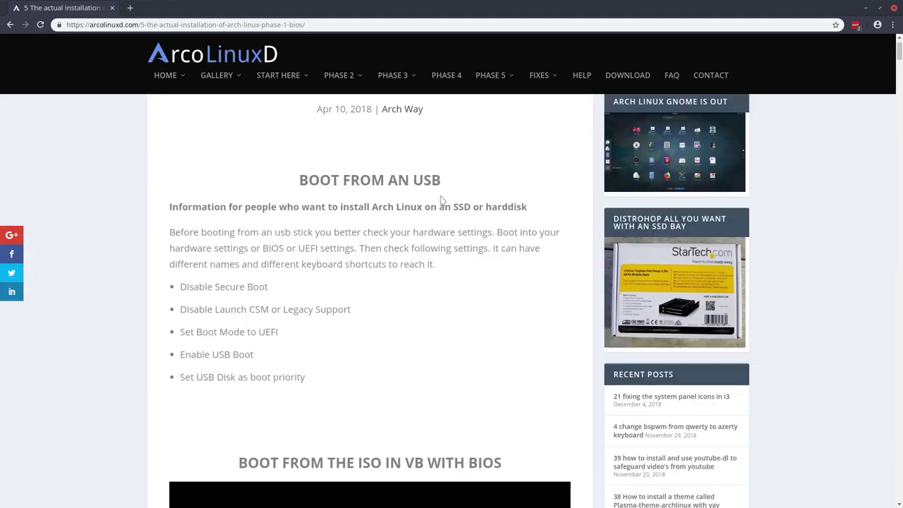
scroll(288, 241, "down", 2)
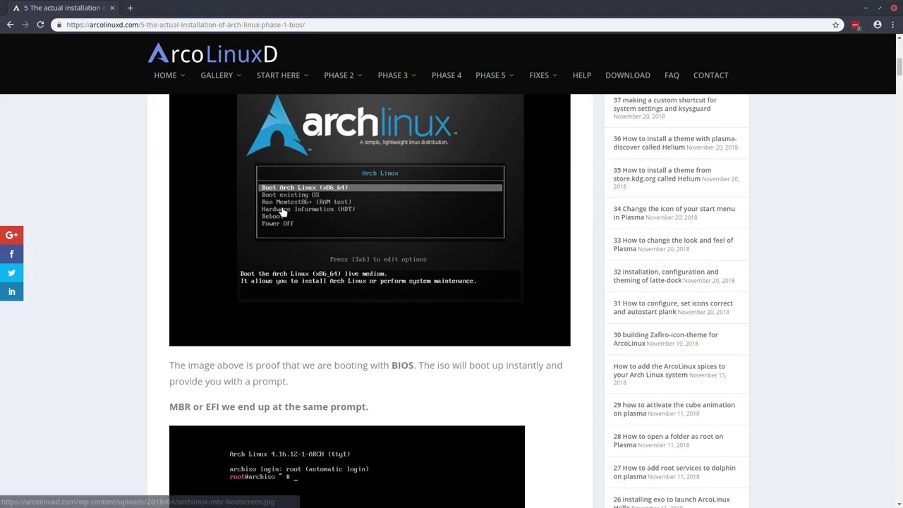
scroll(287, 274, "down", 3)
left_click(288, 274)
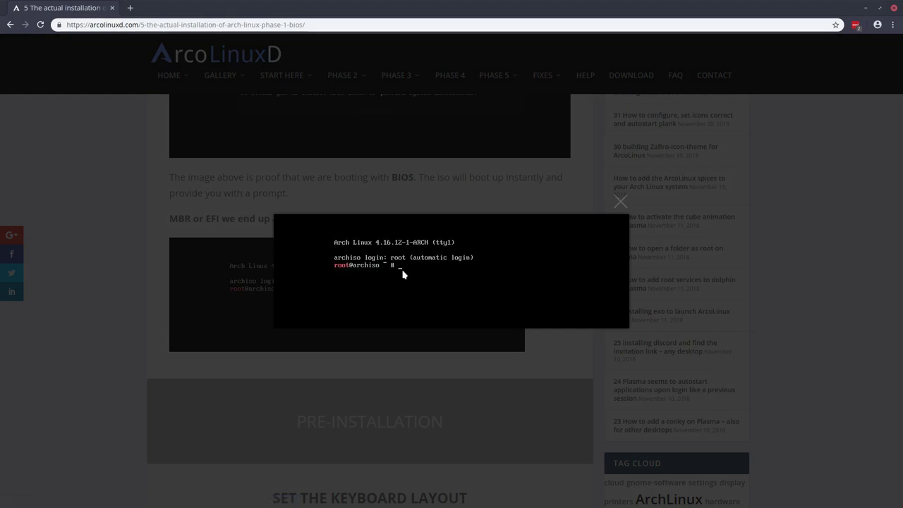
left_click(111, 283)
scroll(109, 286, "down", 1)
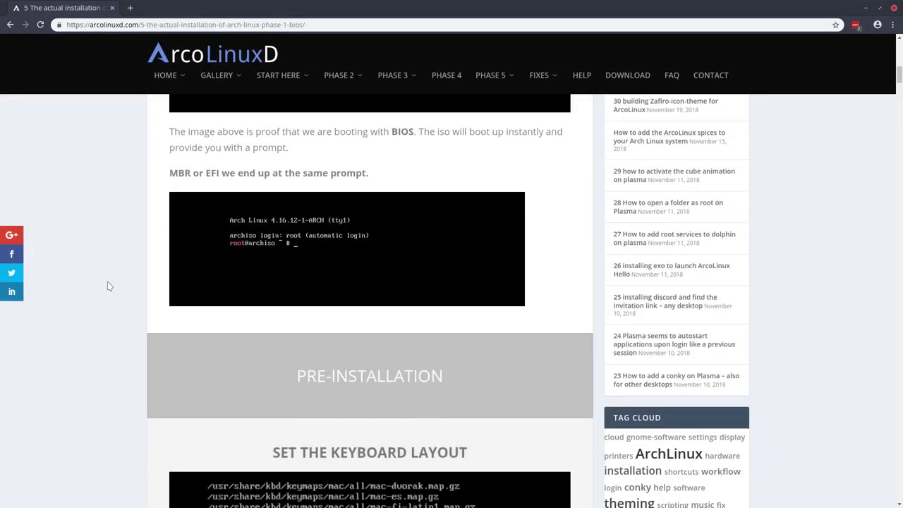
Step: Examine the article's keyboard layout and boot mode verification sections and look over the other Phase 5 topics
scroll(109, 286, "down", 2)
scroll(109, 286, "down", 10)
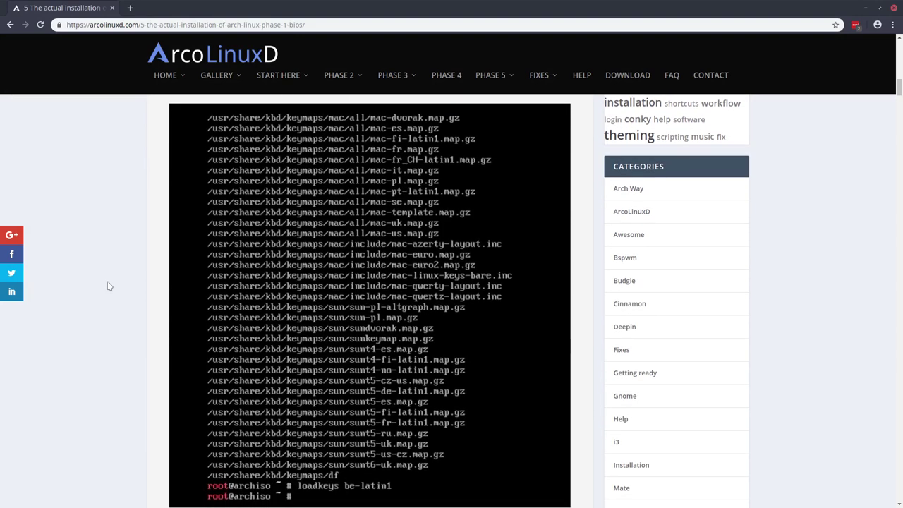
scroll(109, 285, "down", 4)
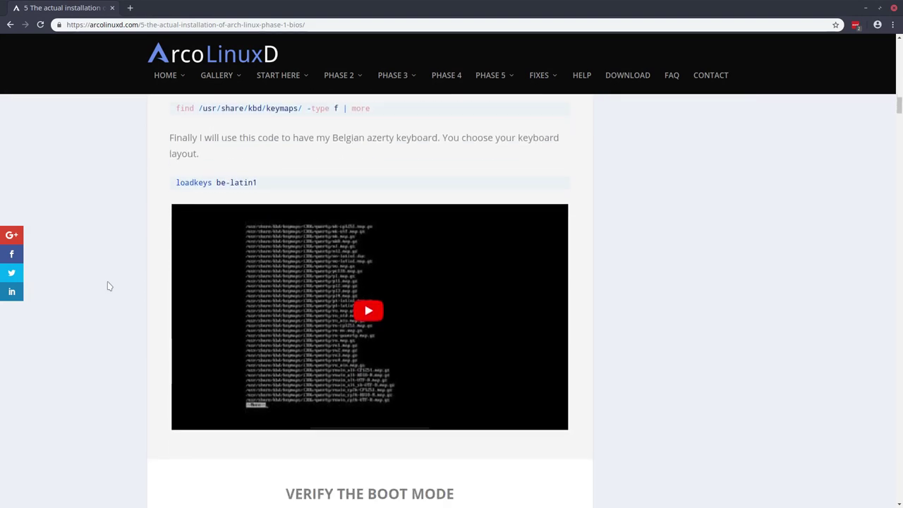
scroll(109, 286, "down", 2)
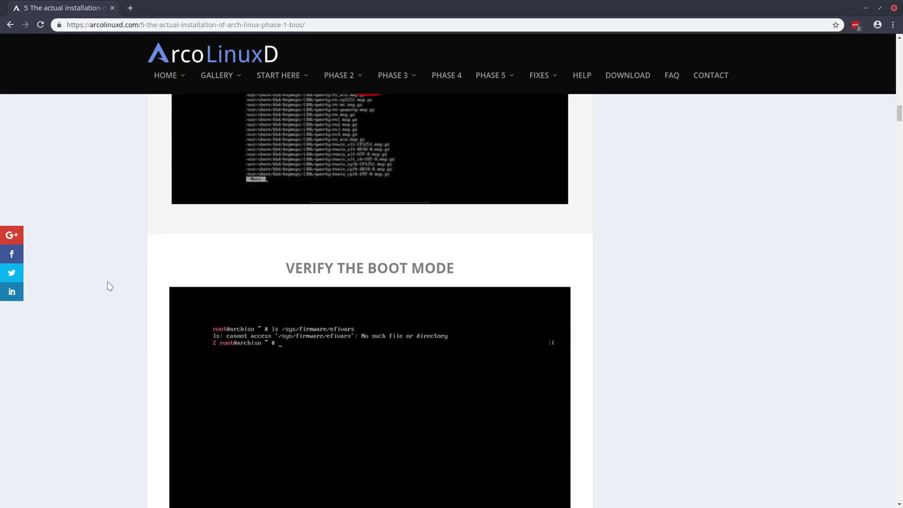
scroll(110, 286, "down", 6)
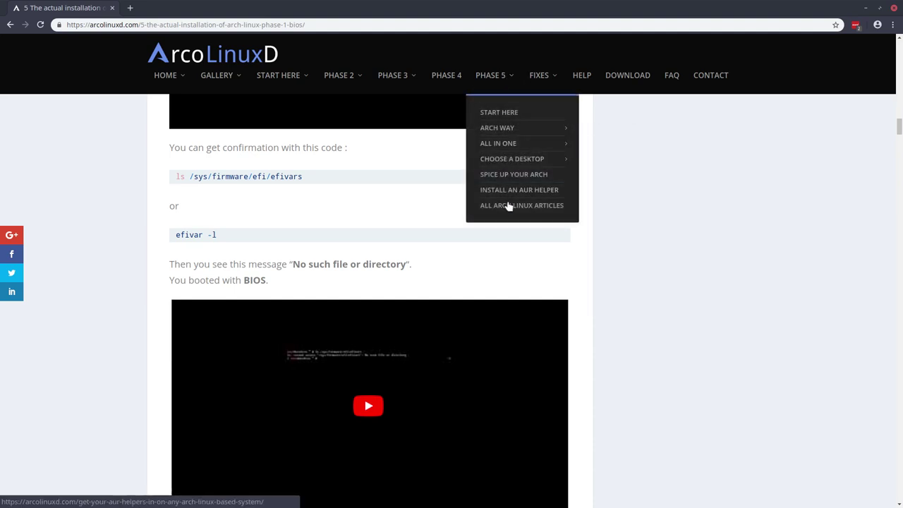
mouse_move(186, 82)
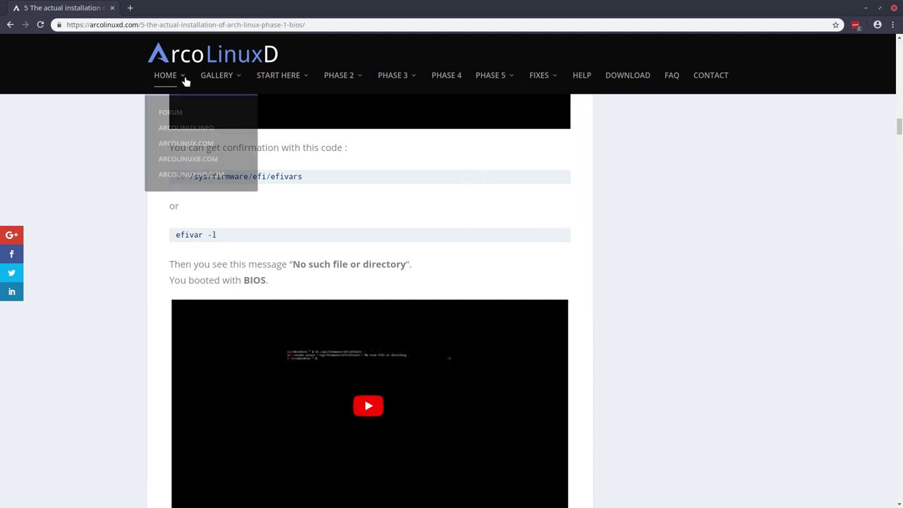
Step: Open the Phase 6 site ArcoLinuxIso.com and look over its introduction and articles on building an Arch Linux based ISO
left_click(197, 177)
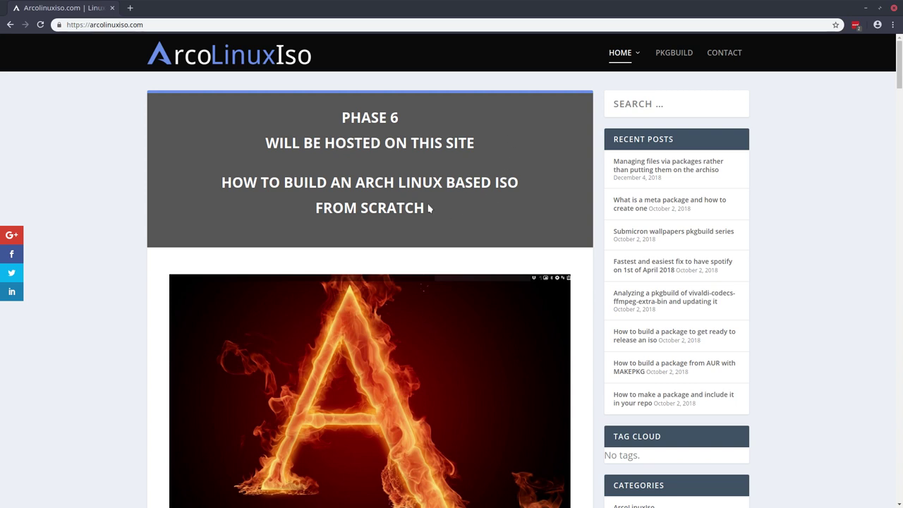
left_click_drag(424, 208, 201, 185)
scroll(313, 322, "down", 5)
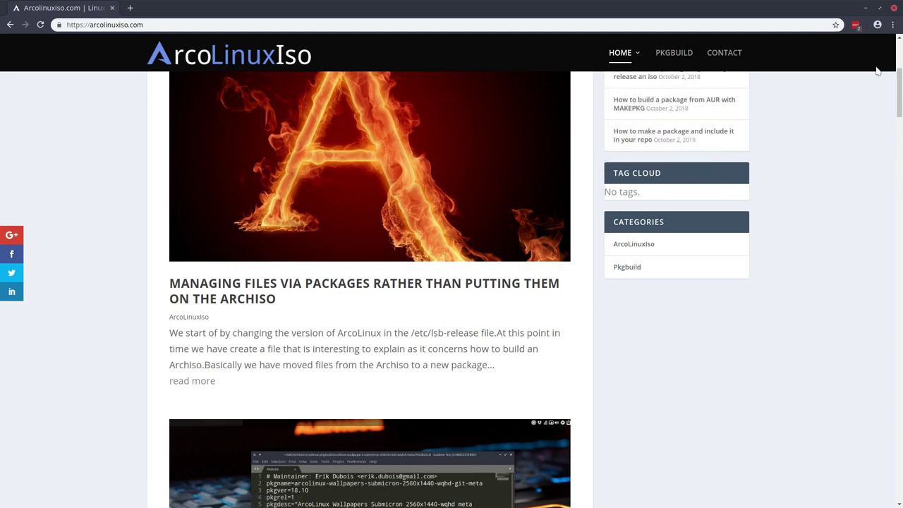
Step: Return to the ArcoLinux Installer and enable the Restart now option
left_click(868, 9)
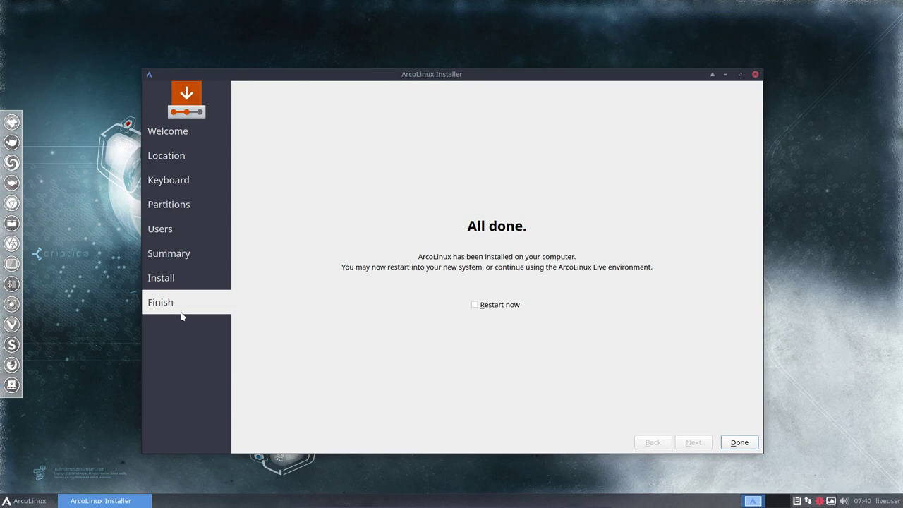
left_click(487, 306)
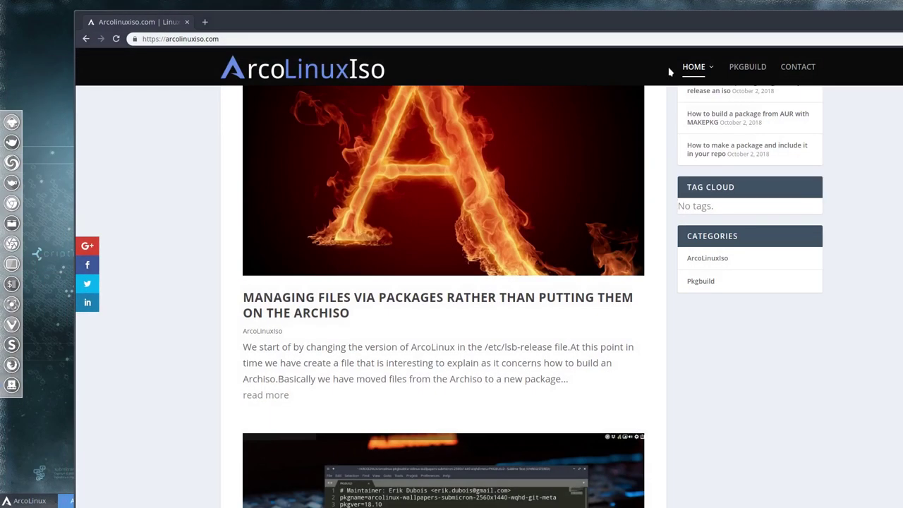
Step: Open the ArcoLinux forum's Frequent Asked Questions, view the topic about files not passing the validity check, and return to the topic list
mouse_move(695, 71)
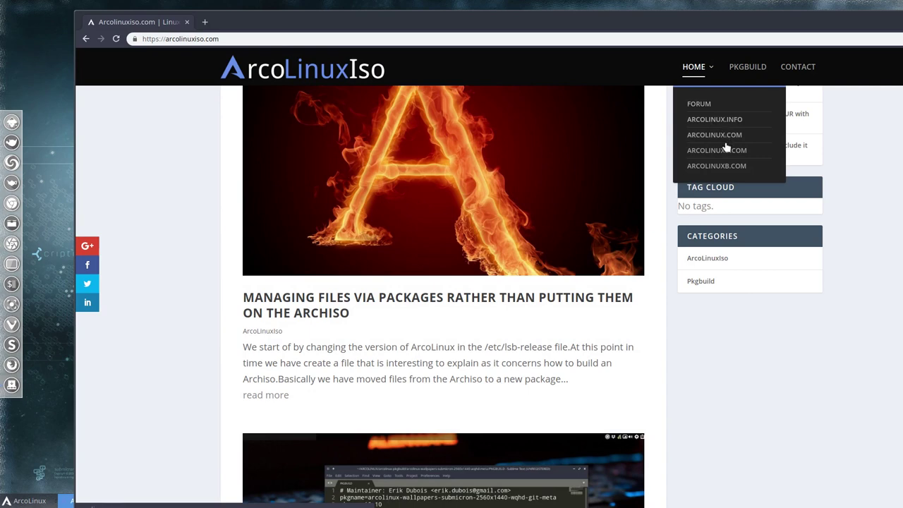
left_click(706, 106)
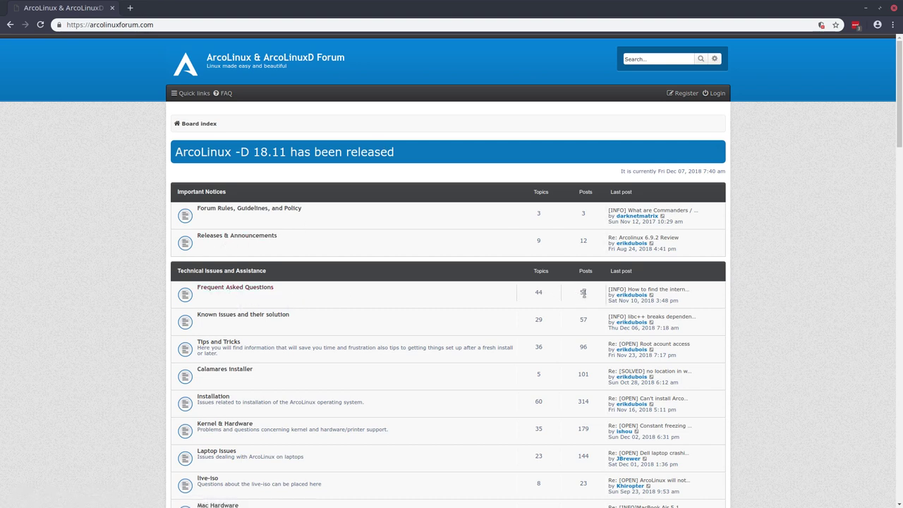
left_click(235, 288)
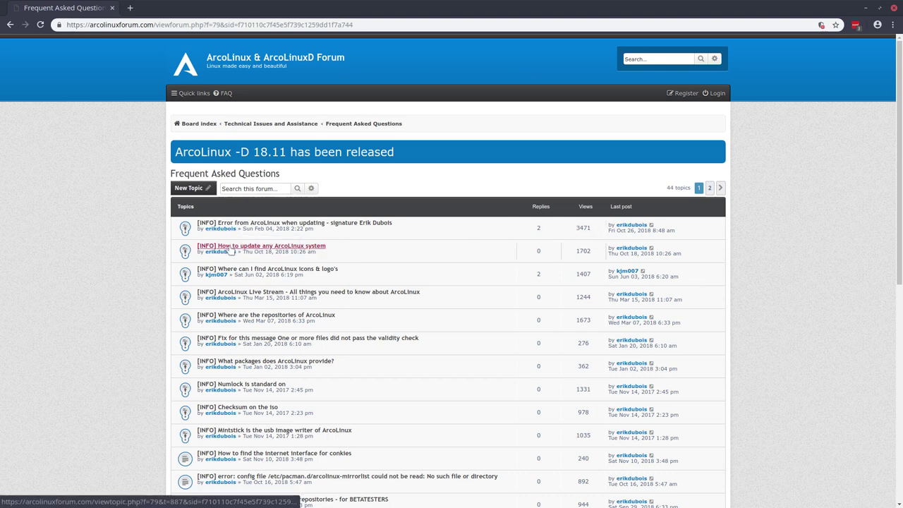
left_click(241, 339)
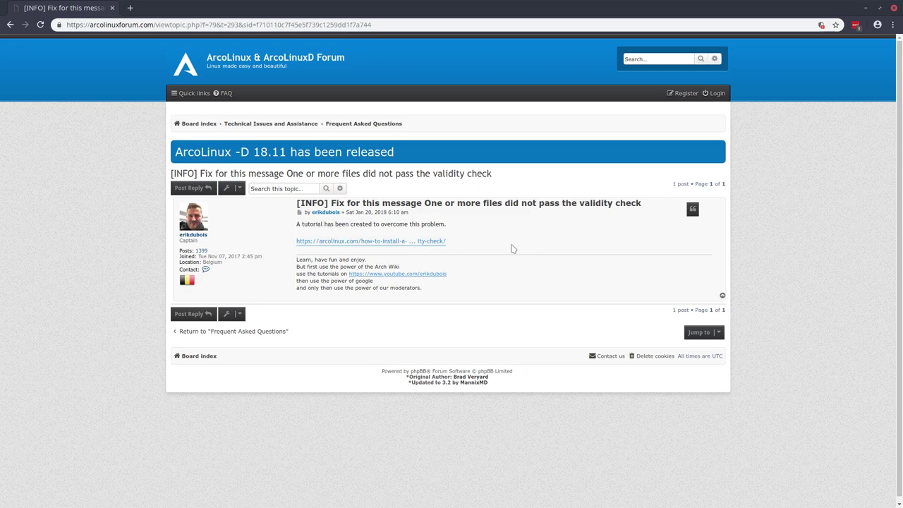
left_click(9, 26)
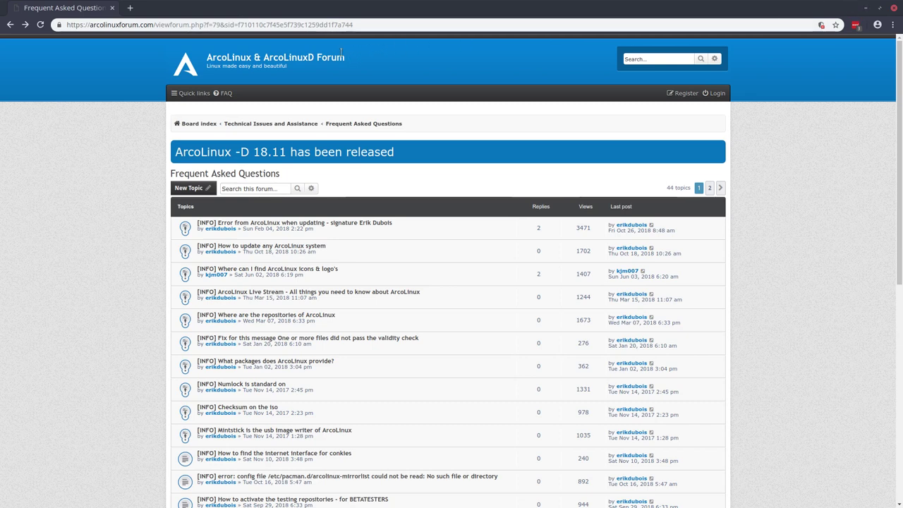
left_click_drag(212, 60, 353, 57)
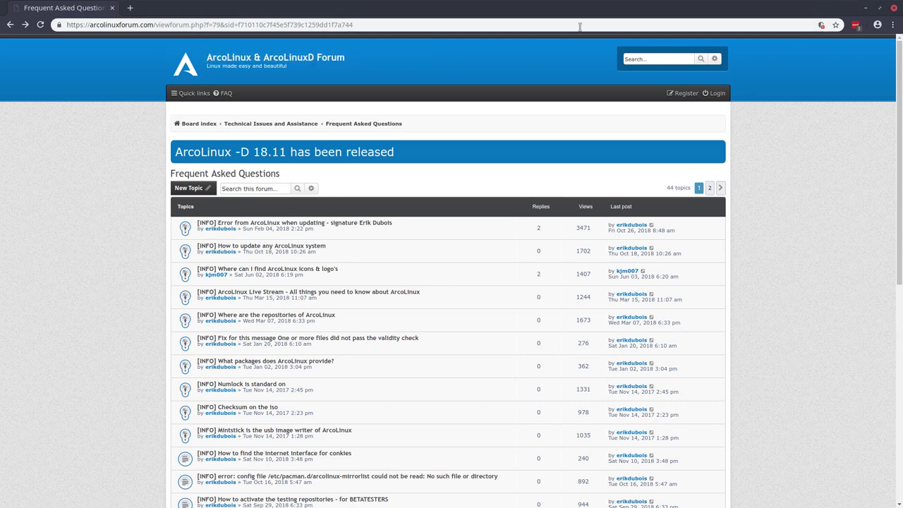
Step: Go back to the ArcoLinux Installer, disable Restart now and finish the installer
left_click(864, 9)
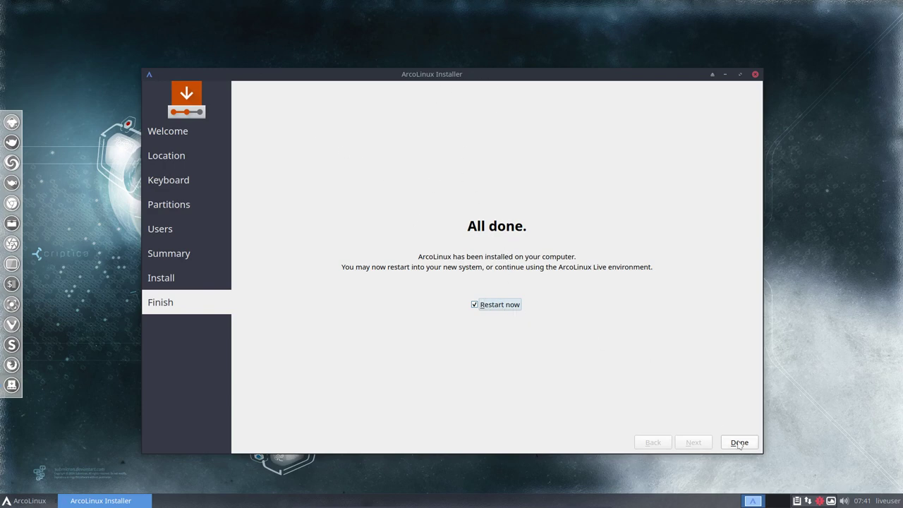
left_click(498, 305)
left_click(748, 446)
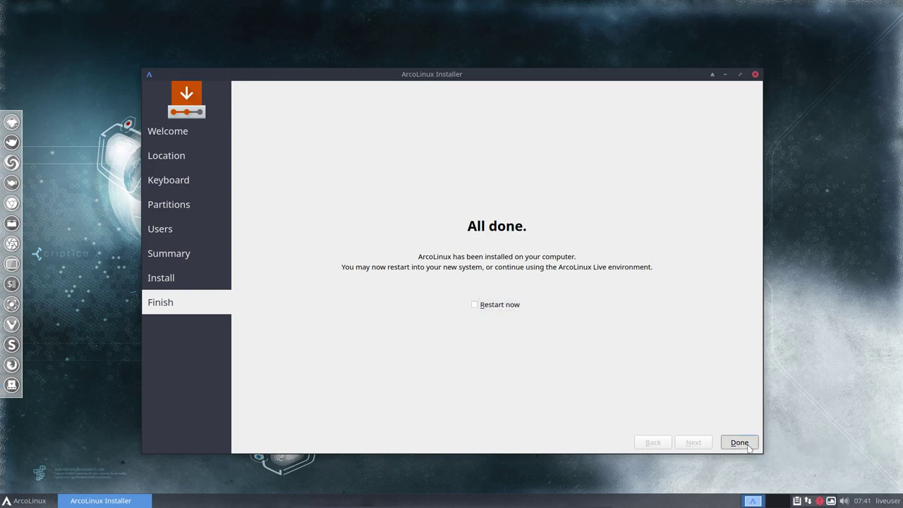
Step: Shut down the live session and confirm the shutdown
left_click(886, 500)
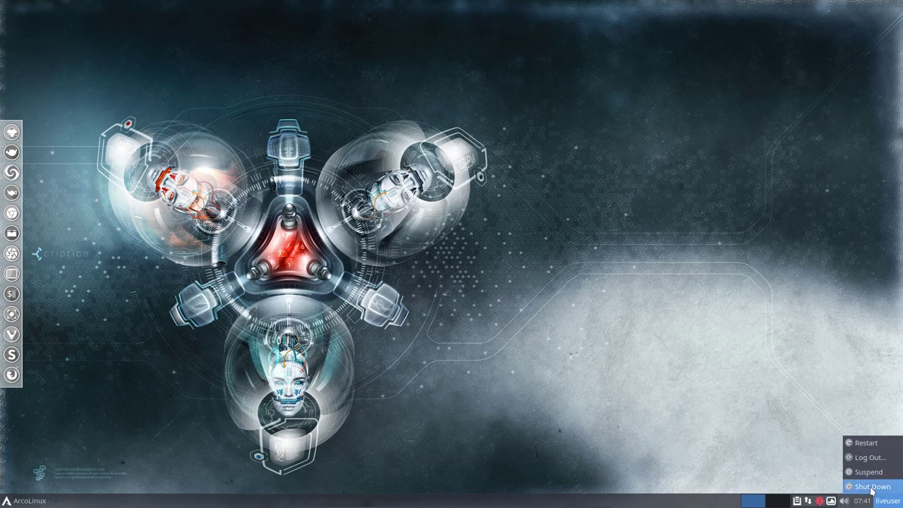
left_click(873, 487)
left_click(513, 276)
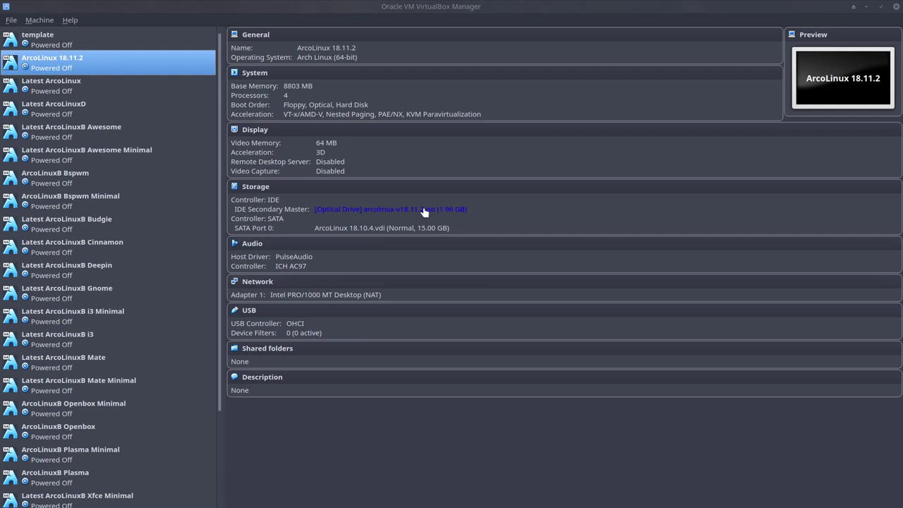
Step: Eject arcolinux-v18.11.2.iso from the ArcoLinux 18.11.2 machine's optical drive and boot the machine into the ArcoLinux Linux entry
left_click(424, 213)
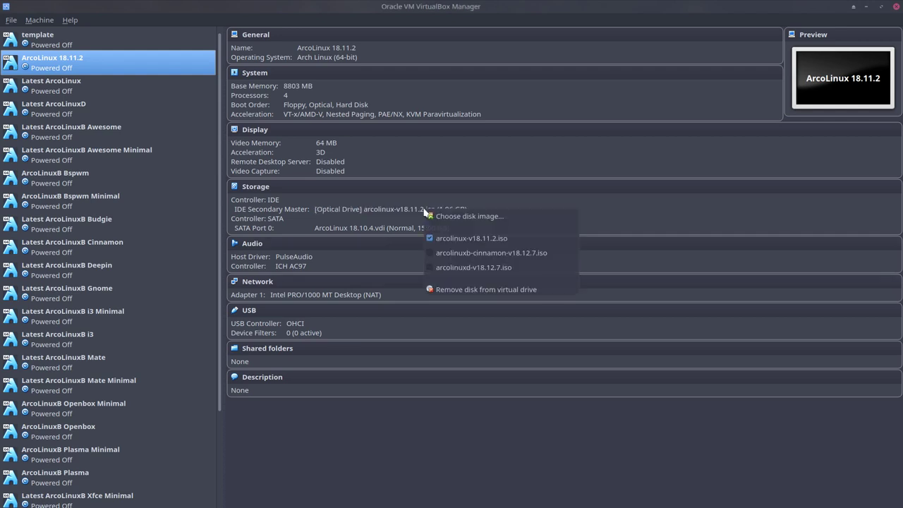
left_click(434, 239)
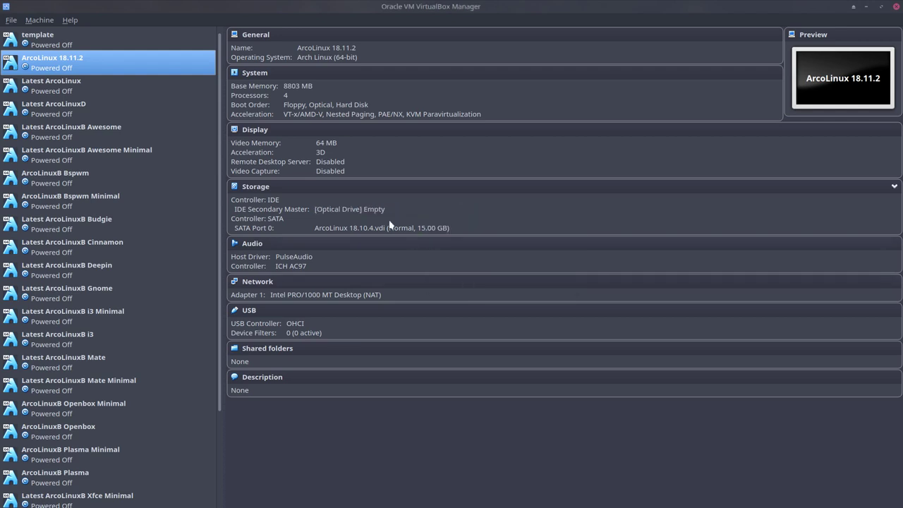
double_click(110, 64)
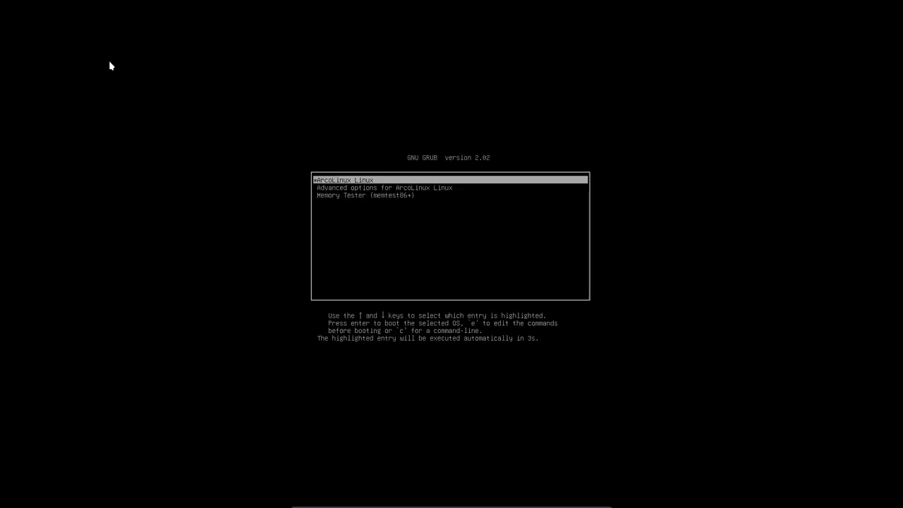
key("Return")
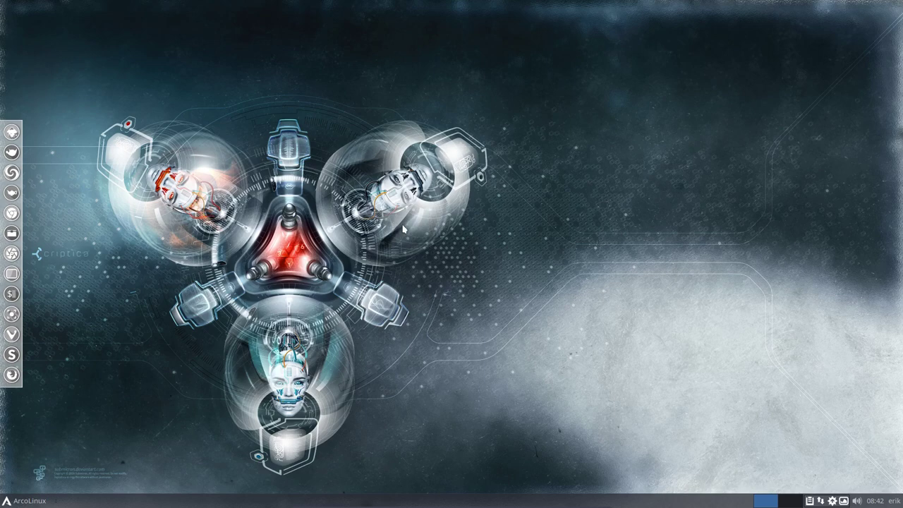
Step: Open a terminal, move it toward the middle of the desktop, and check the calendar for the date
key("ctrl+alt+t")
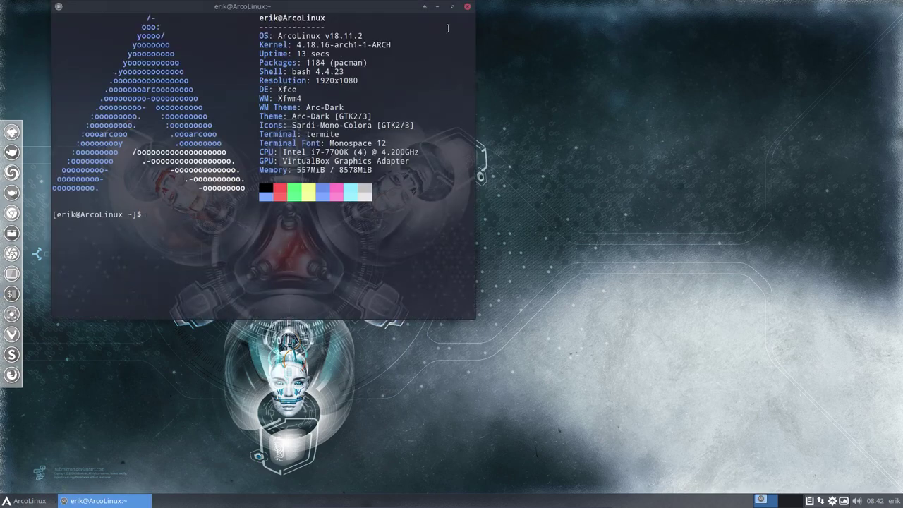
left_click_drag(305, 14, 466, 47)
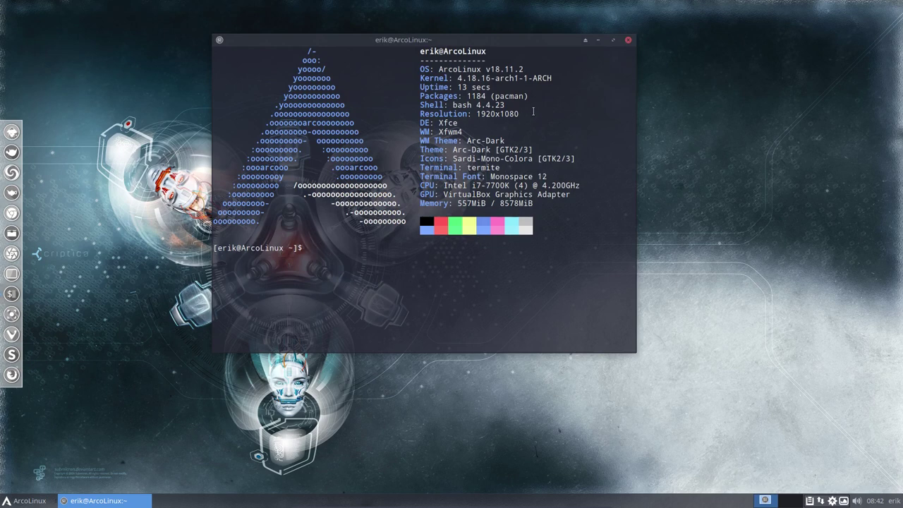
left_click(875, 502)
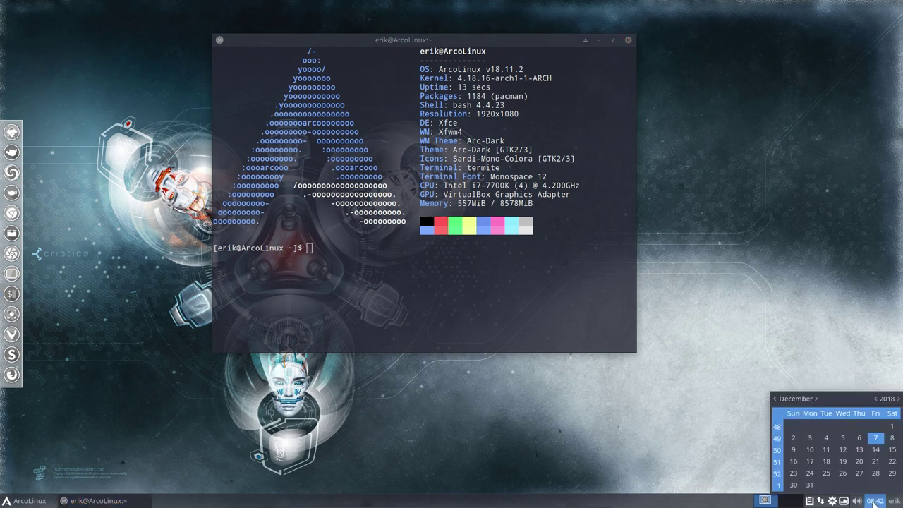
left_click(875, 501)
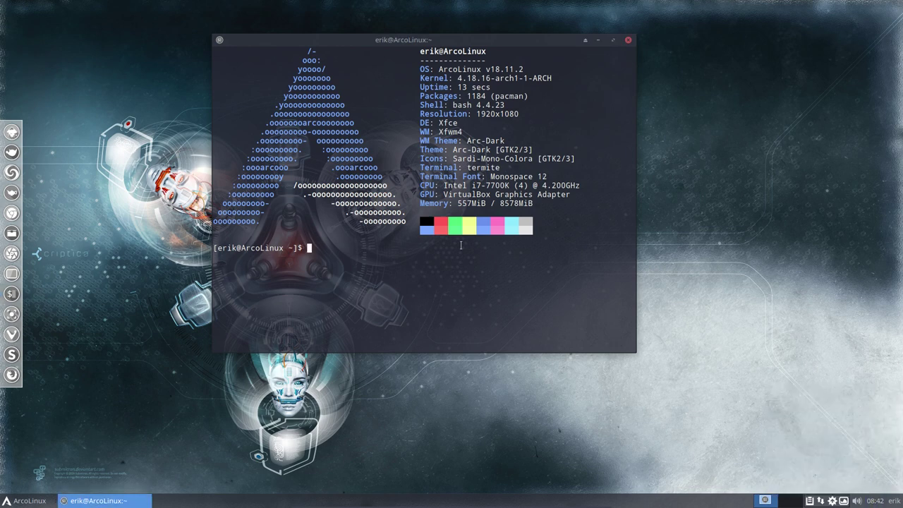
Step: Run update in the terminal with the sudo password, tile the window to a desktop corner, and accept the installation with y
type("update")
key("Return")
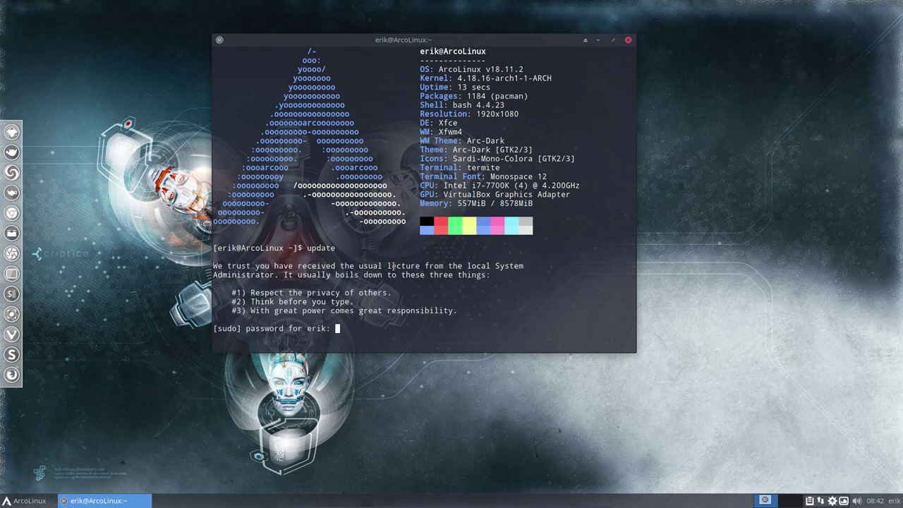
key("Return")
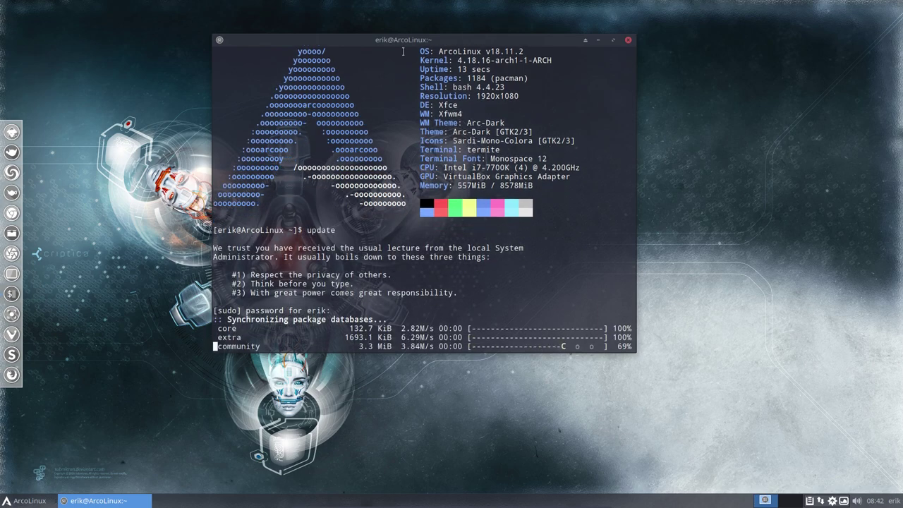
left_click_drag(430, 43, 900, 1)
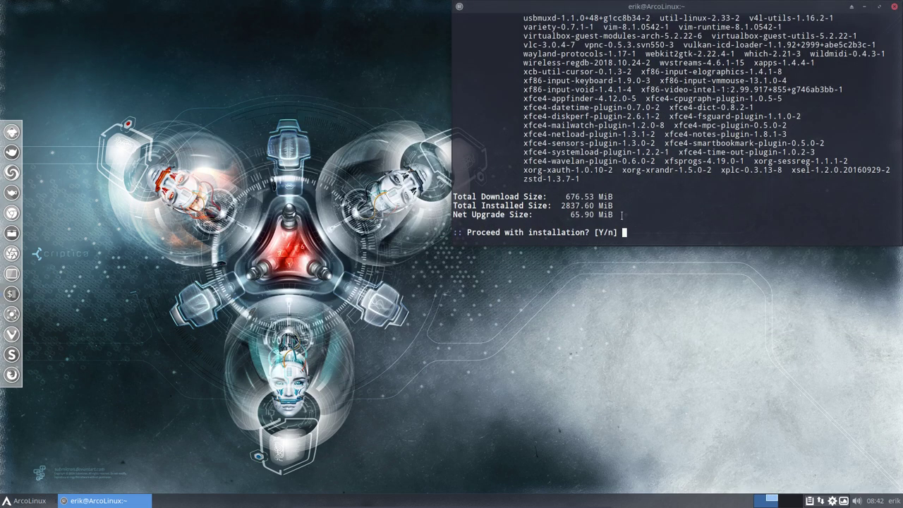
type("y")
key("Return")
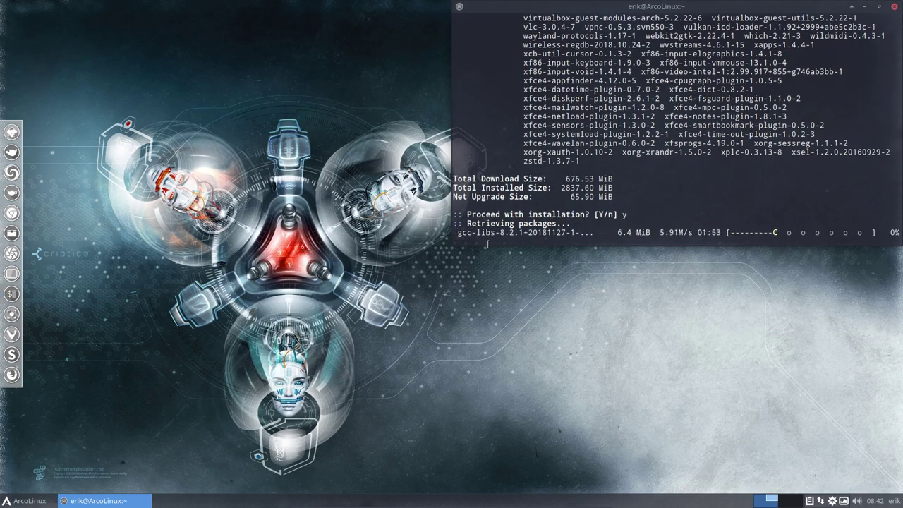
Step: Run skel and bupskel in a second terminal, then close that terminal
key("super+Return")
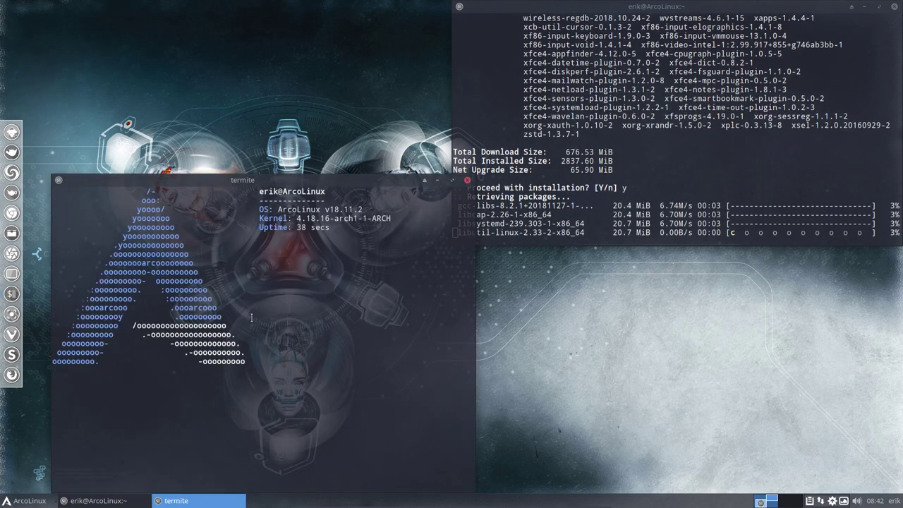
type("skel")
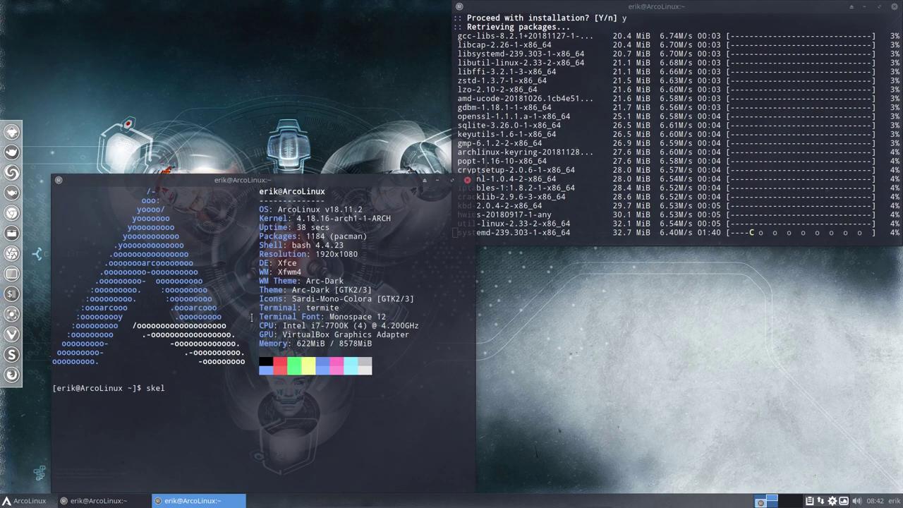
key("Return")
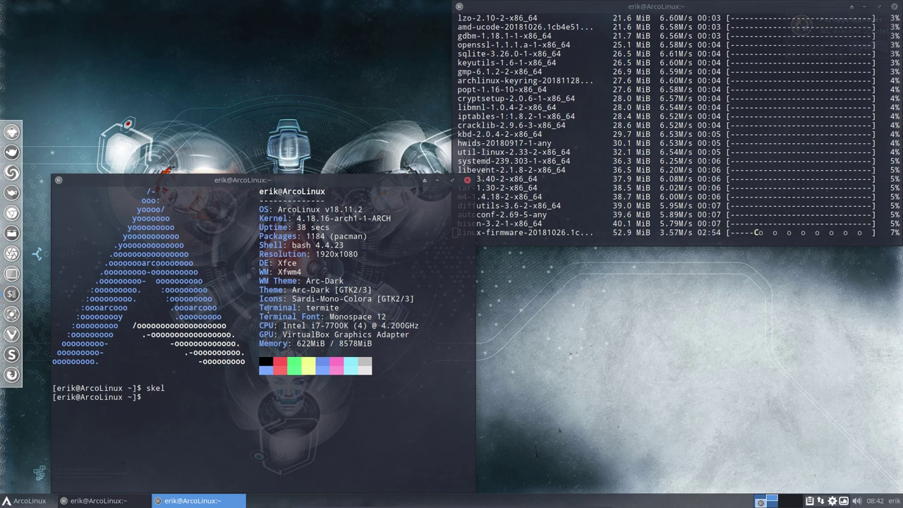
type("buspke")
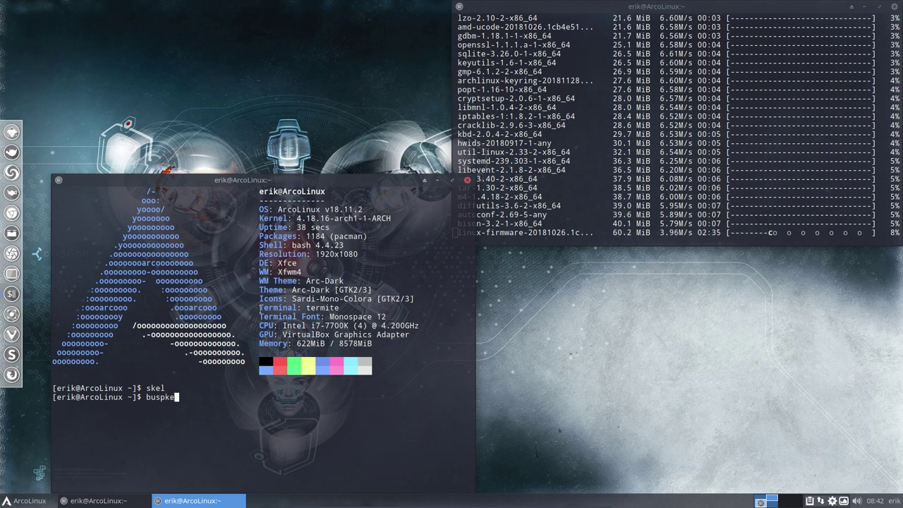
key("BackSpace")
key("BackSpace")
key("BackSpace")
key("BackSpace")
type("pskel")
key("Return")
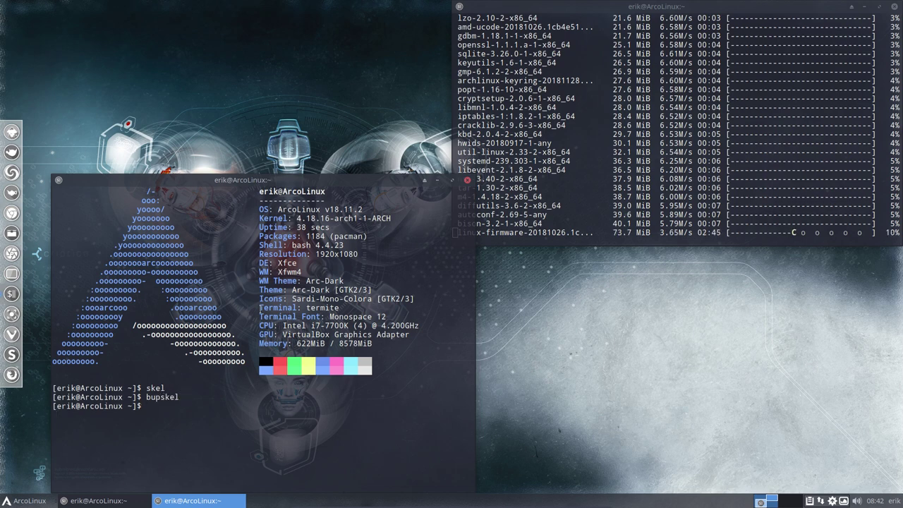
left_click(466, 180)
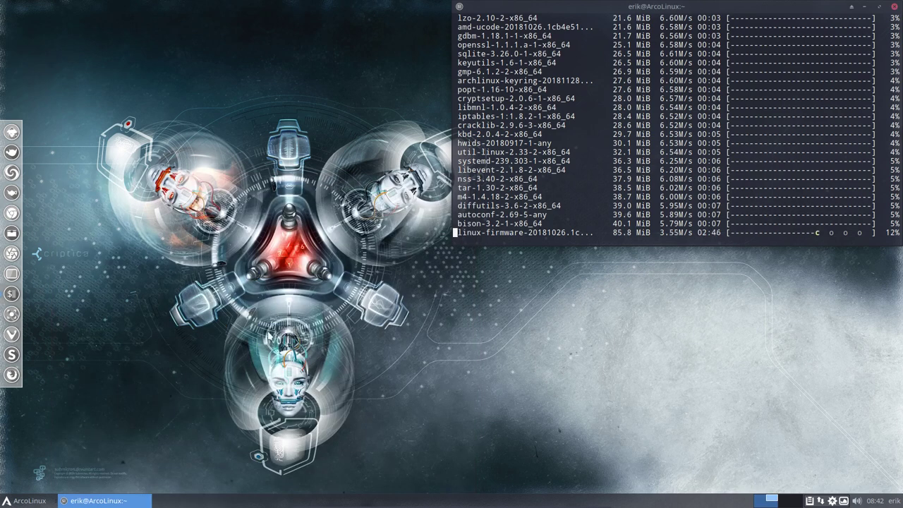
Step: List all aliases in a new terminal and examine the list from its beginning, including the bupskel definition
key("super+Return")
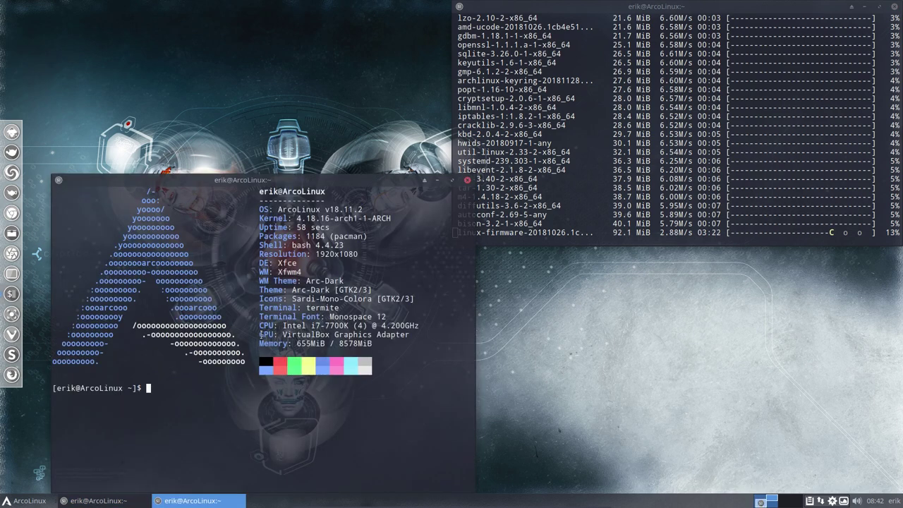
type("alai")
key("BackSpace")
key("BackSpace")
type("ias")
key("Return")
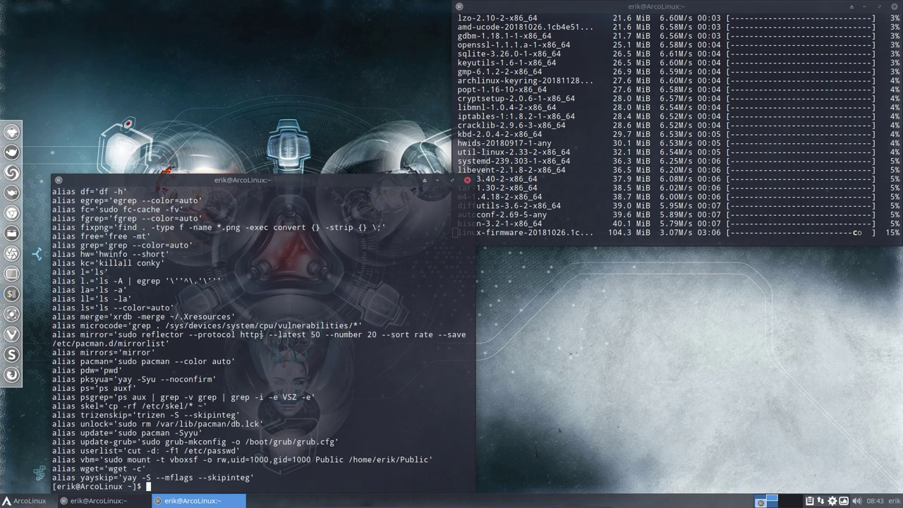
scroll(139, 292, "up", 5)
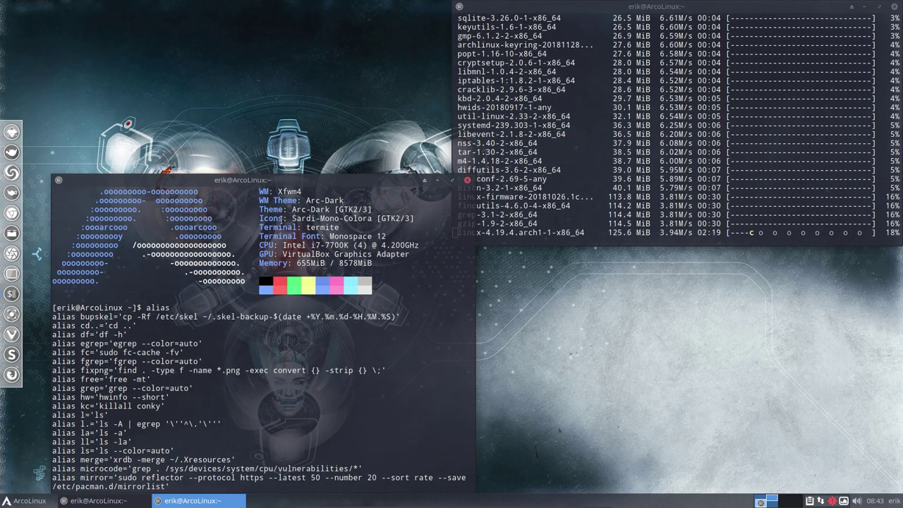
Step: Check the download progress in the update terminal and move the alias terminal toward the middle of the desktop
left_click_drag(297, 178, 364, 154)
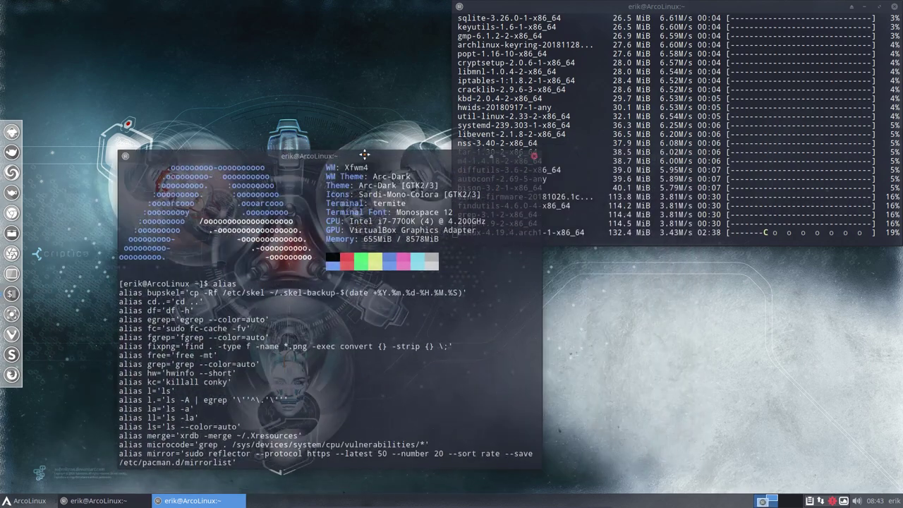
left_click(621, 155)
scroll(626, 157, "up", 5)
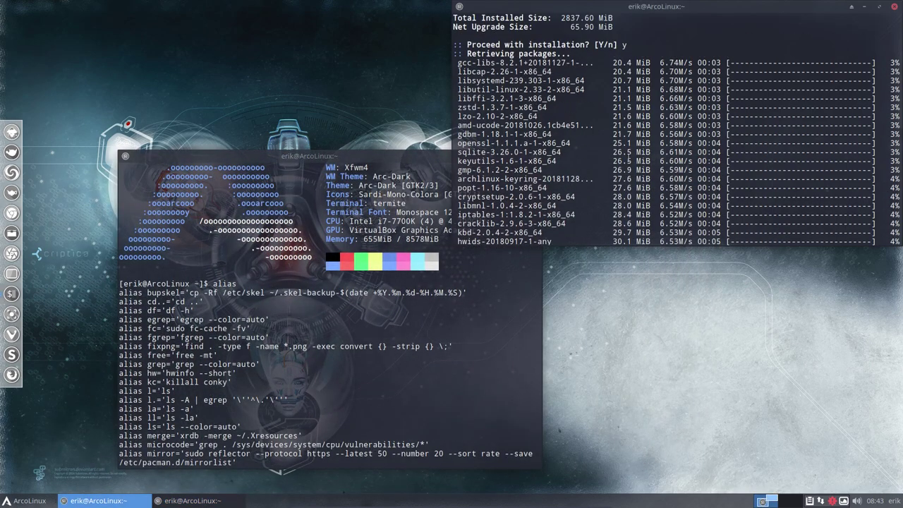
scroll(628, 158, "down", 5)
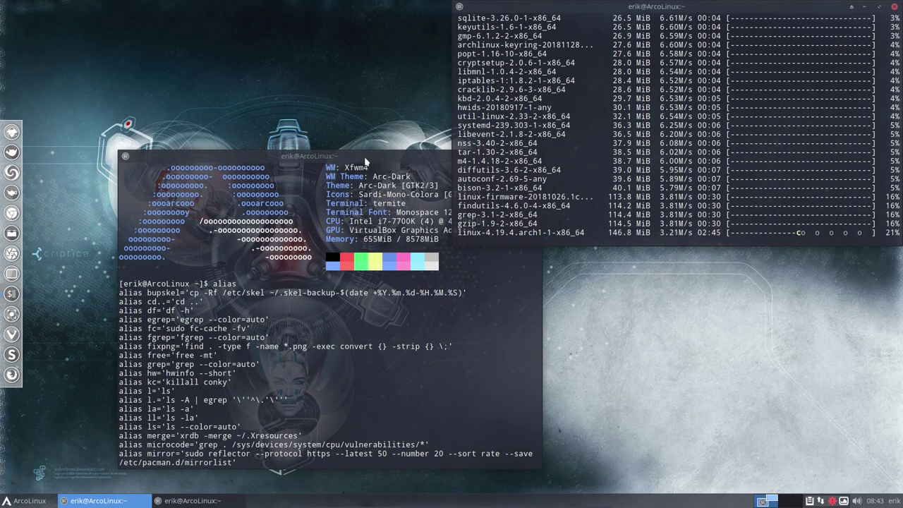
left_click_drag(365, 152, 421, 130)
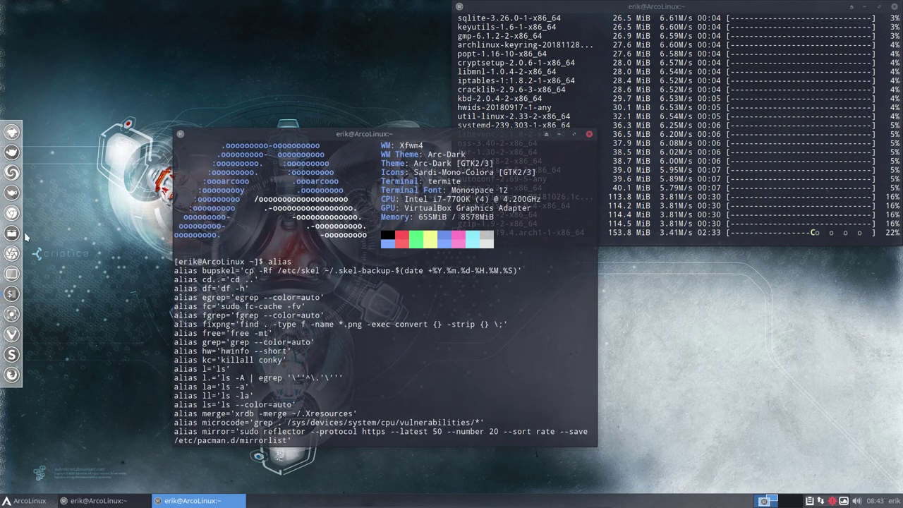
Step: Open a file manager and go to the etc folder in the root of the file system
left_click(12, 232)
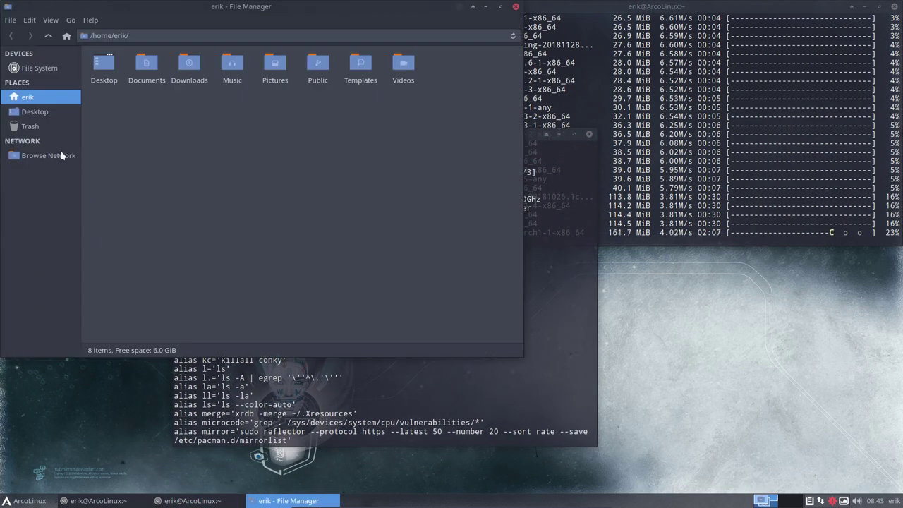
left_click(47, 70)
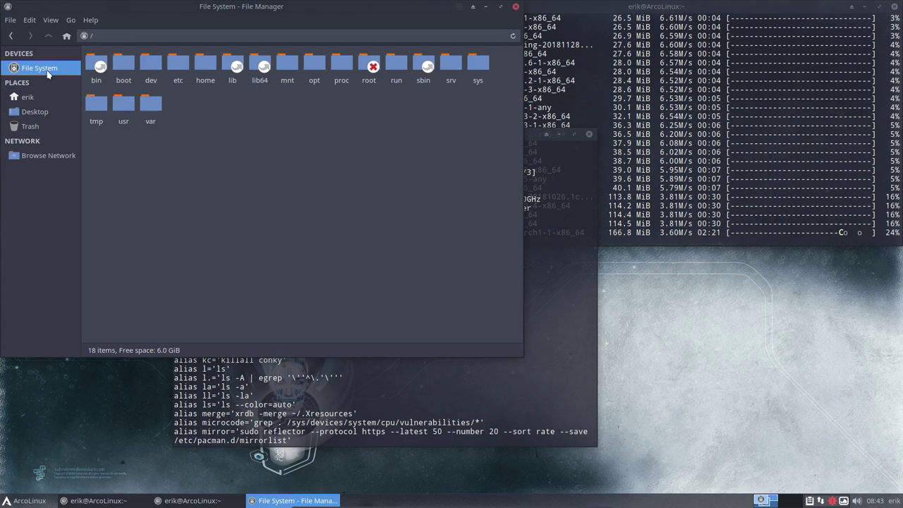
mouse_move(171, 82)
left_mouse_down()
mouse_move(178, 71)
mouse_move(71, 157)
mouse_move(178, 71)
left_mouse_up()
double_click(177, 67)
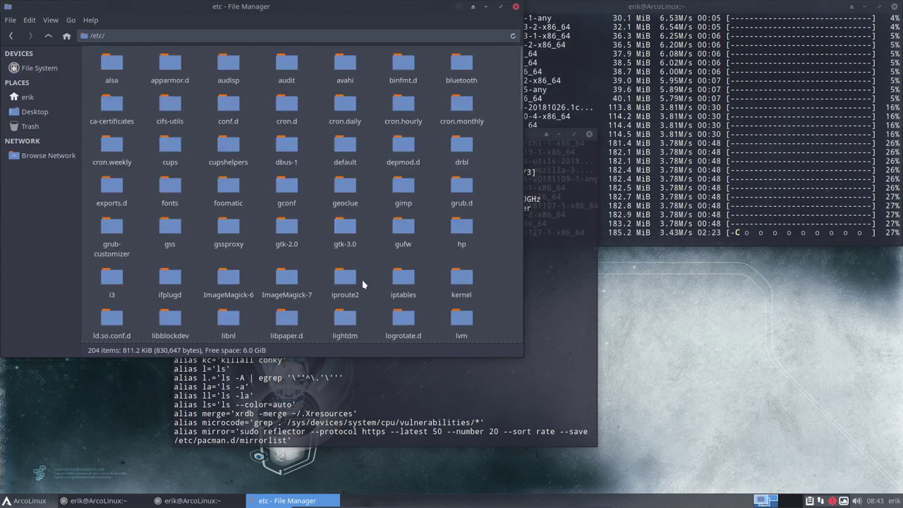
Step: Find the skel folder in /etc, add it to the file manager's places, and open it from there
type("skel")
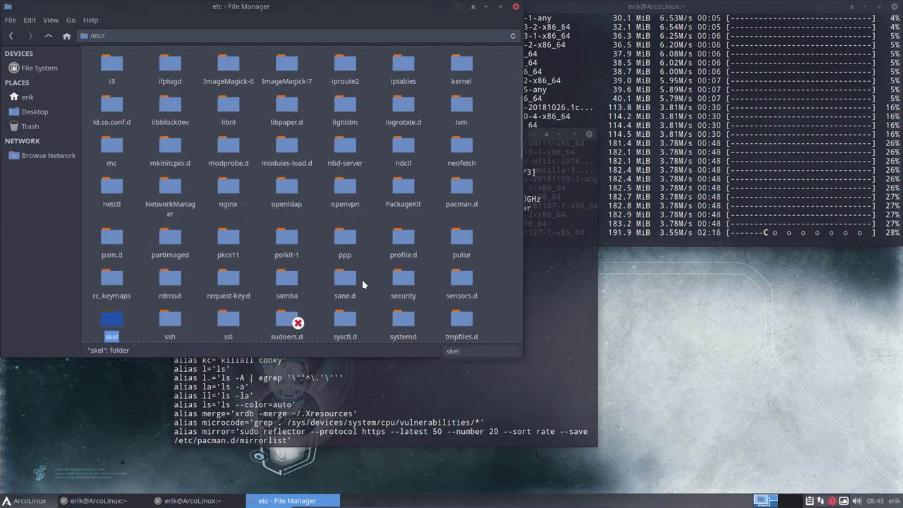
left_click(127, 320)
left_click(115, 321)
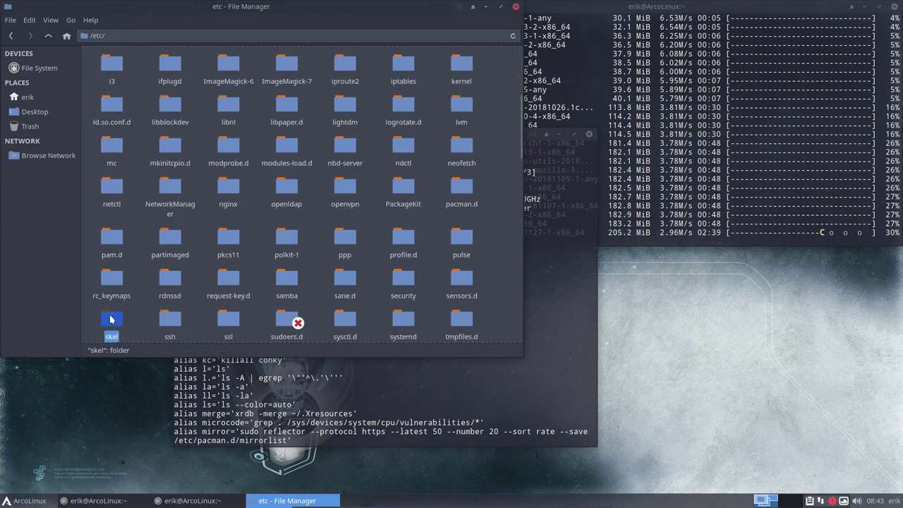
left_click_drag(110, 319, 30, 138)
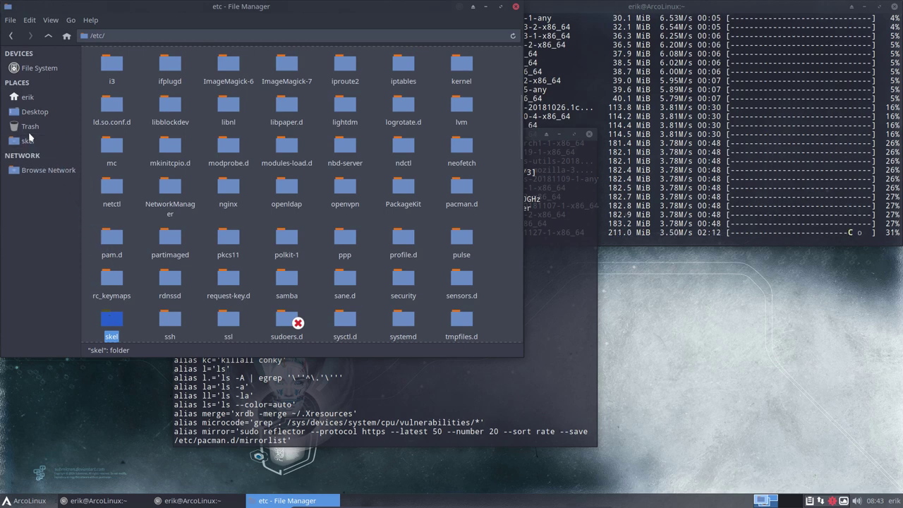
left_click(29, 141)
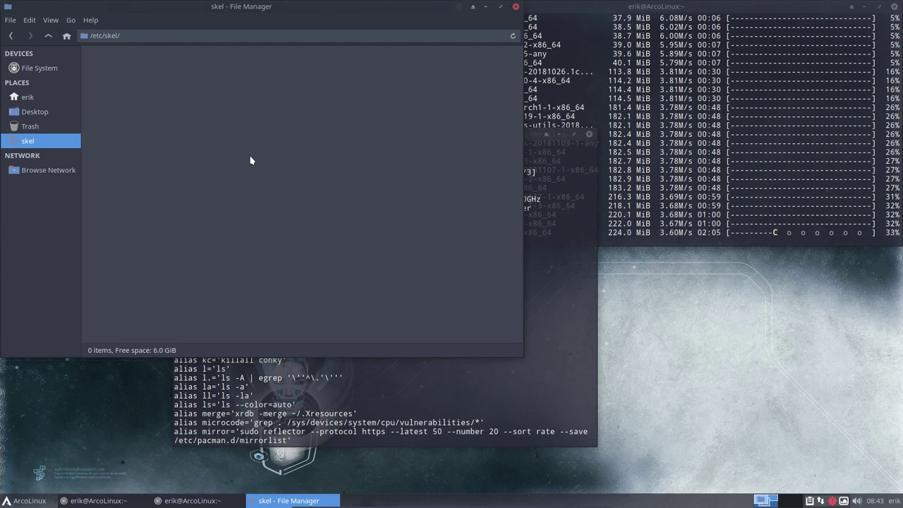
Step: Show the hidden files in /etc/skel and look up the shortcut of the Show Hidden Files option
key("ctrl+h")
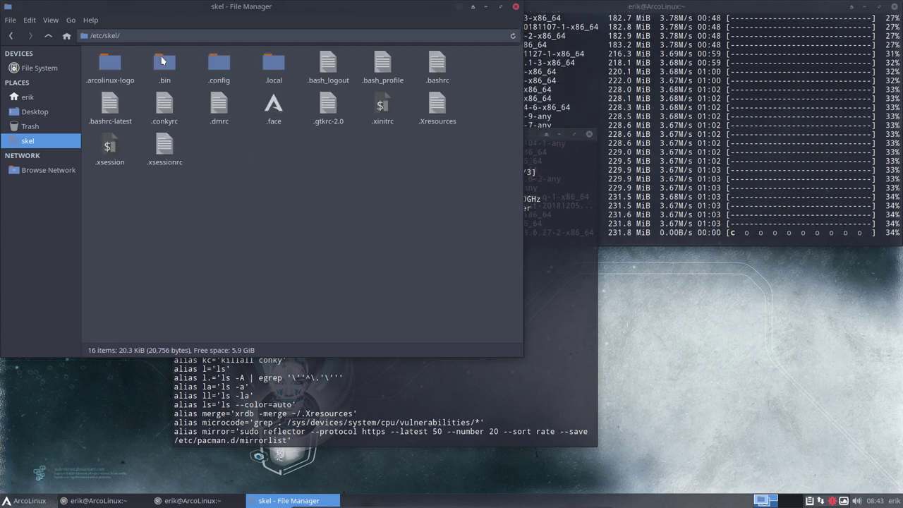
left_click(51, 20)
mouse_move(29, 19)
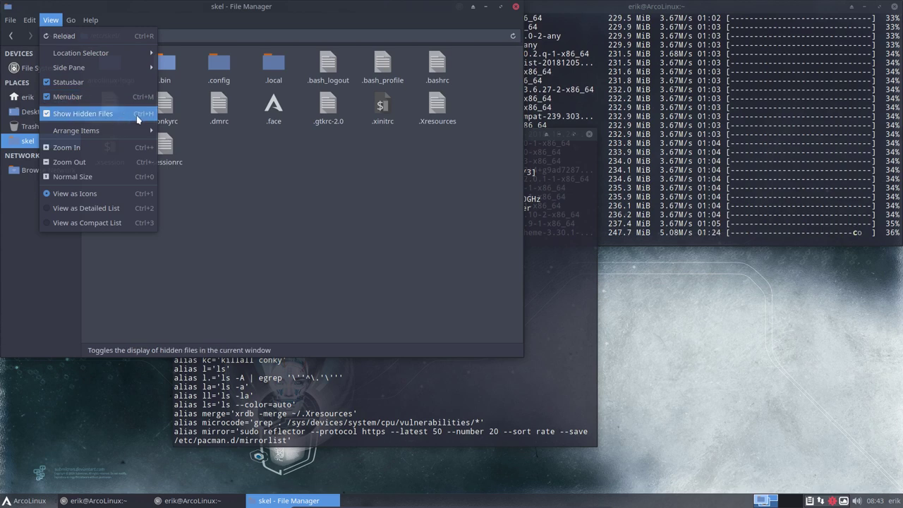
left_click(330, 224)
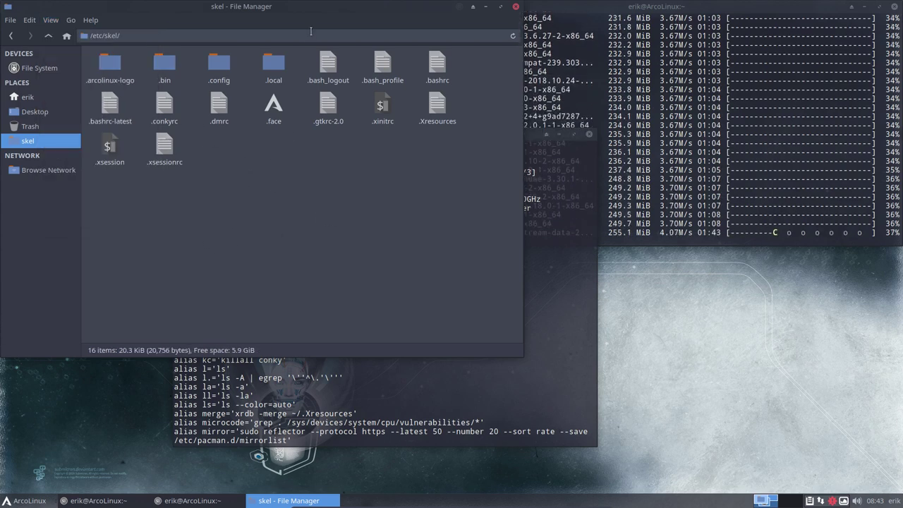
Step: Tile the skel file manager and the alias terminal one above the other, each in its own desktop corner
left_click_drag(310, 31, 1, 1)
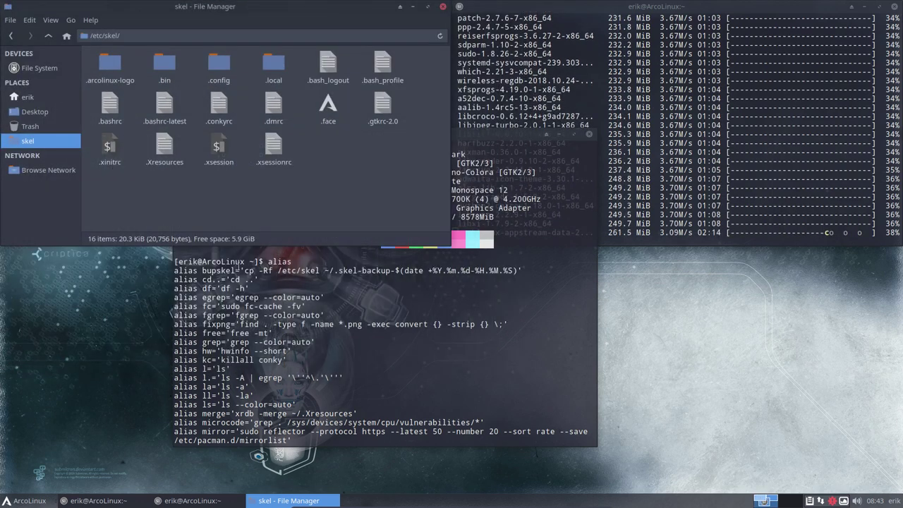
left_click(188, 501)
key("super+KP_End")
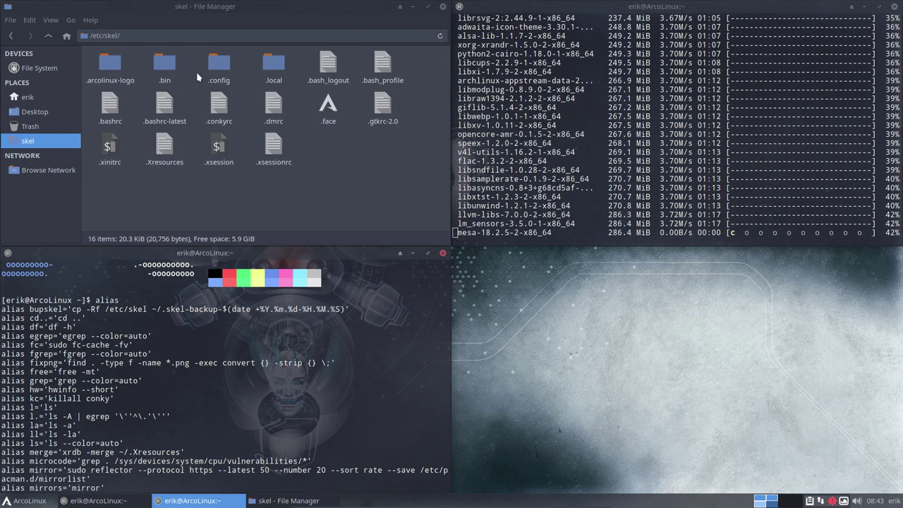
Step: Highlight /etc/skel in the bupskel alias, then open the .skel-backup-2018.12.07-08.42.50 folder from the home folder in a second file manager window
left_click_drag(105, 310, 150, 311)
right_click(566, 336)
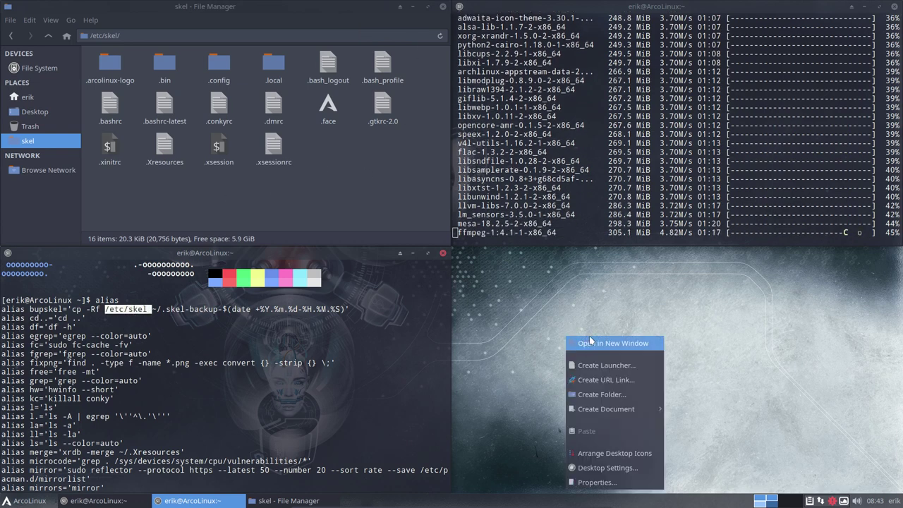
left_click(611, 346)
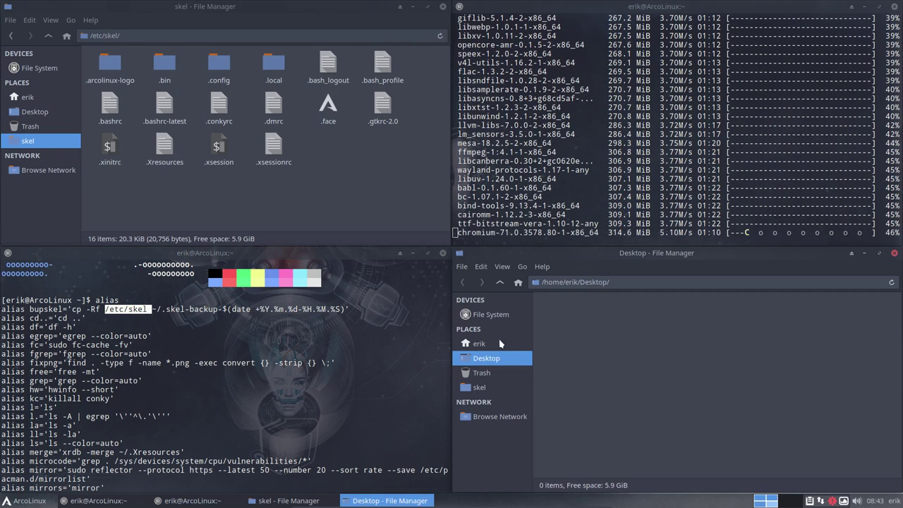
left_click(501, 343)
left_click(611, 362)
left_click(565, 355)
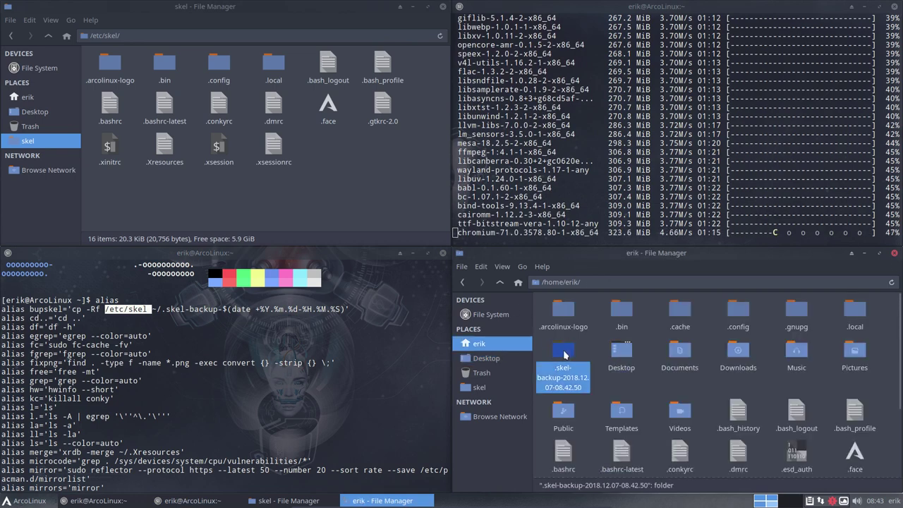
double_click(564, 355)
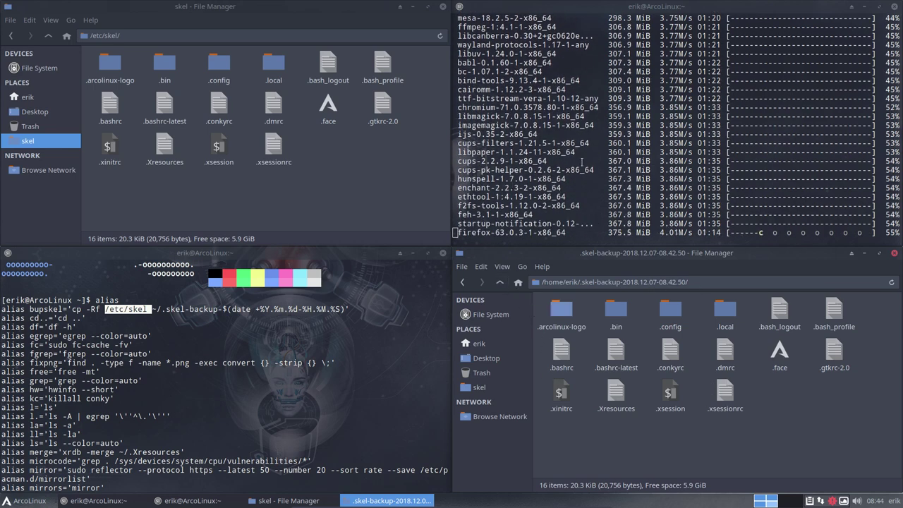
Step: Return to the home folder in the second file manager and examine the skel alias definition in the terminal
left_click(500, 282)
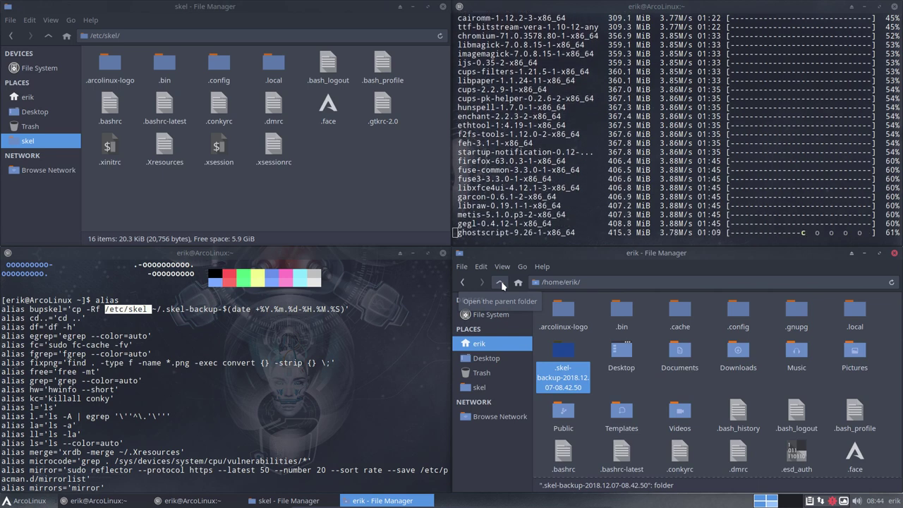
left_click(126, 351)
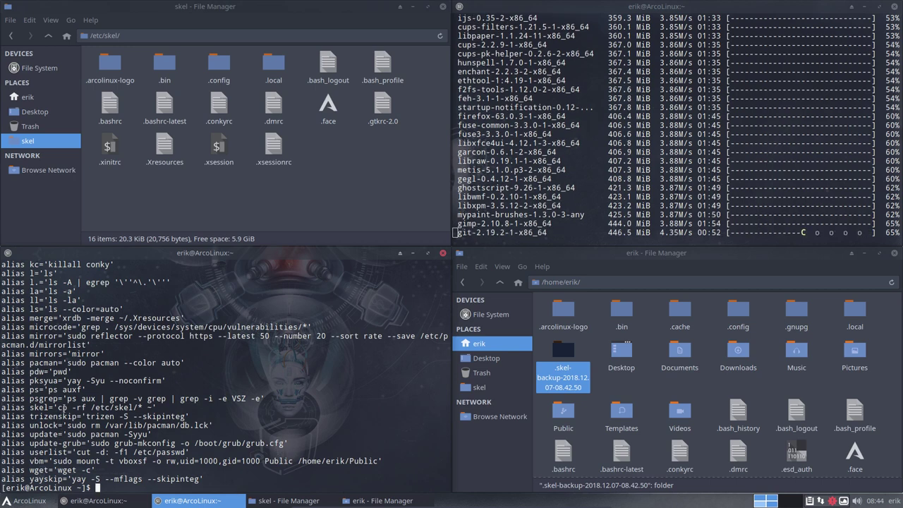
double_click(63, 408)
left_click(62, 408)
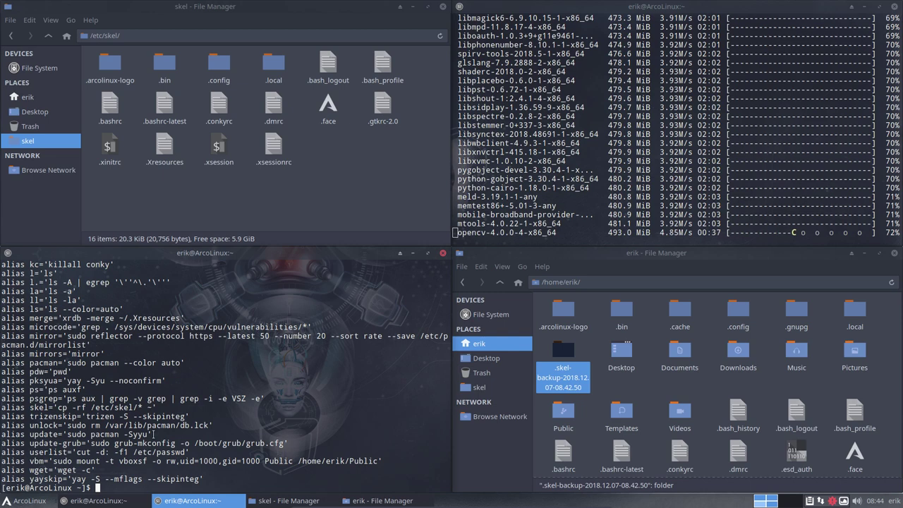
Step: Run update again in the terminal where the system upgrade ran
left_click(582, 196)
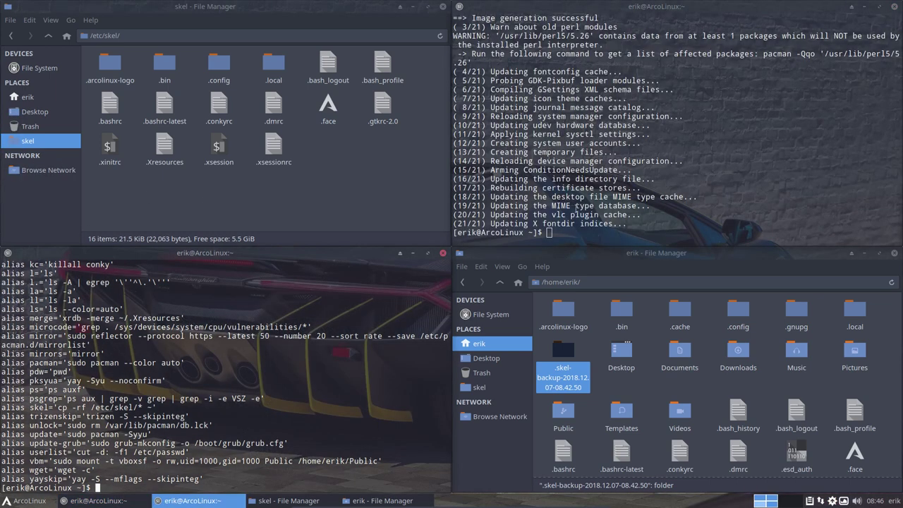
key("alt+Tab")
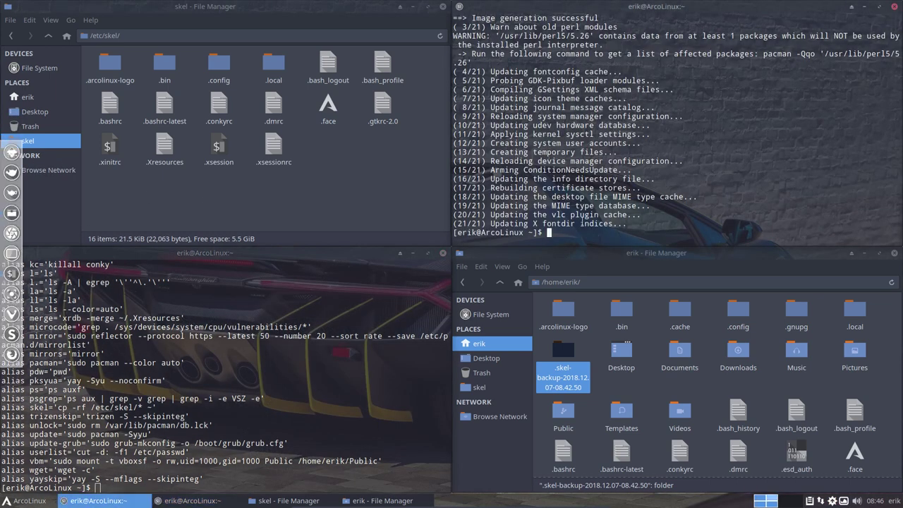
type("update")
key("Return")
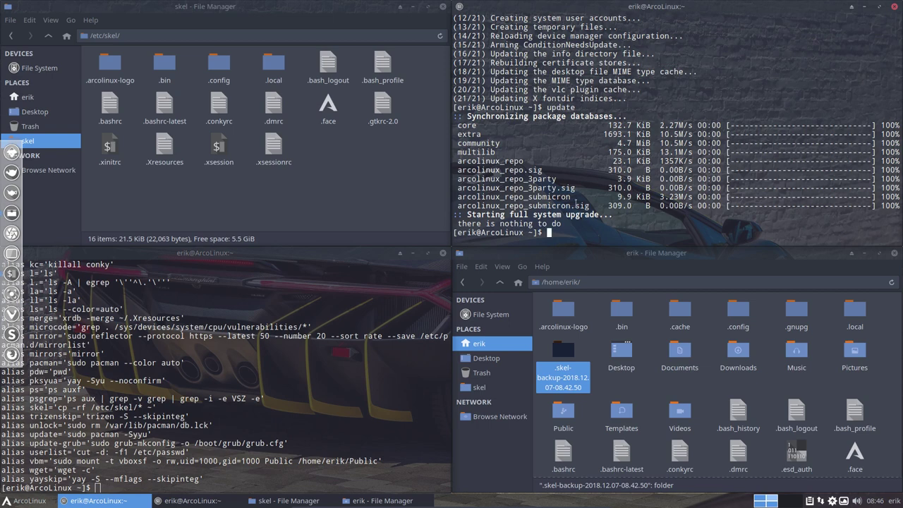
Step: Review the earlier upgrade output and highlight the /etc/skel install paths of the arcolinux packages, including those for .local, Thunar and xfce4
scroll(576, 201, "up", 4)
scroll(576, 212, "up", 8)
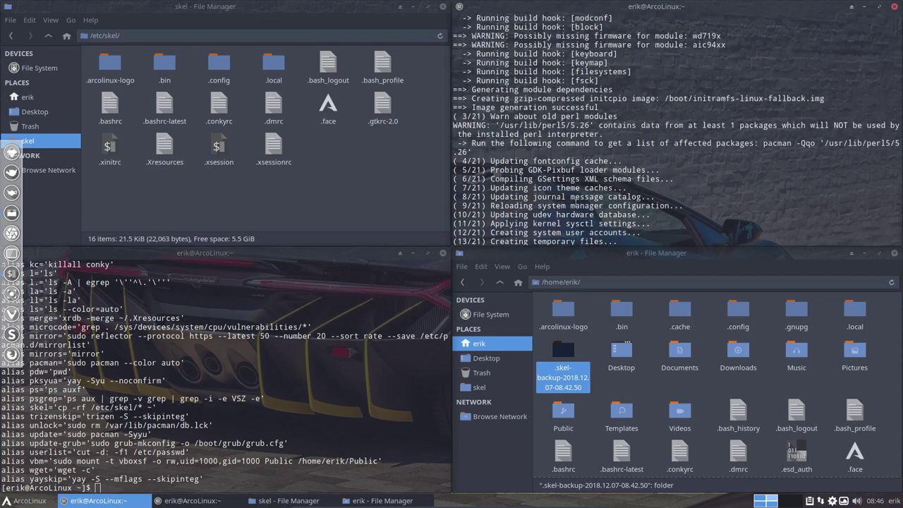
scroll(576, 201, "up", 15)
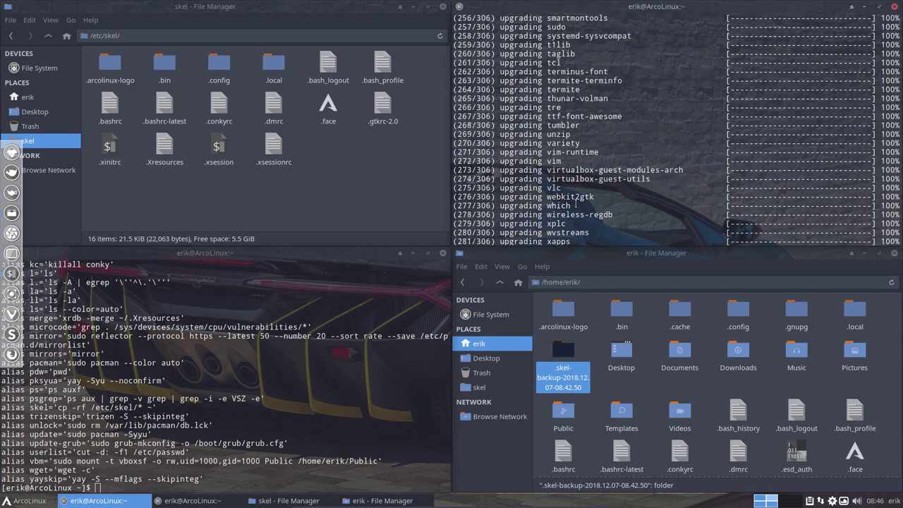
scroll(576, 200, "up", 20)
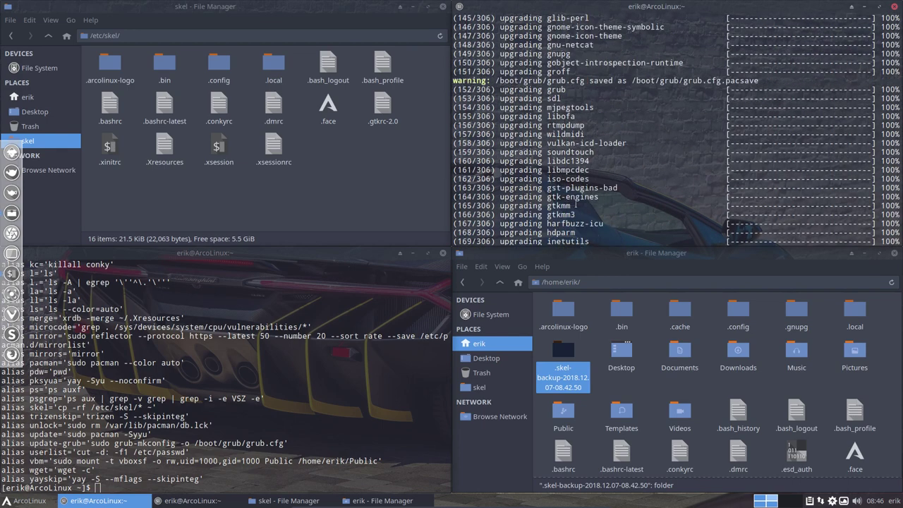
scroll(576, 204, "up", 20)
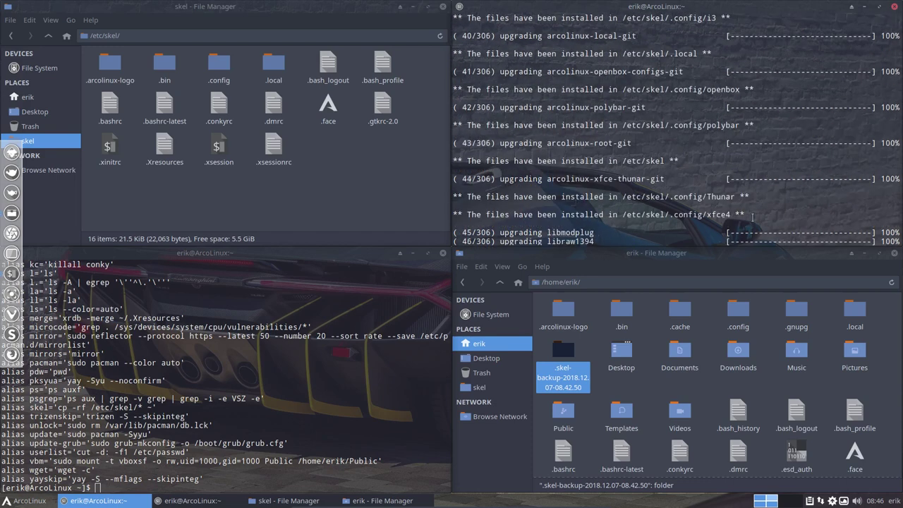
left_click_drag(752, 217, 449, 41)
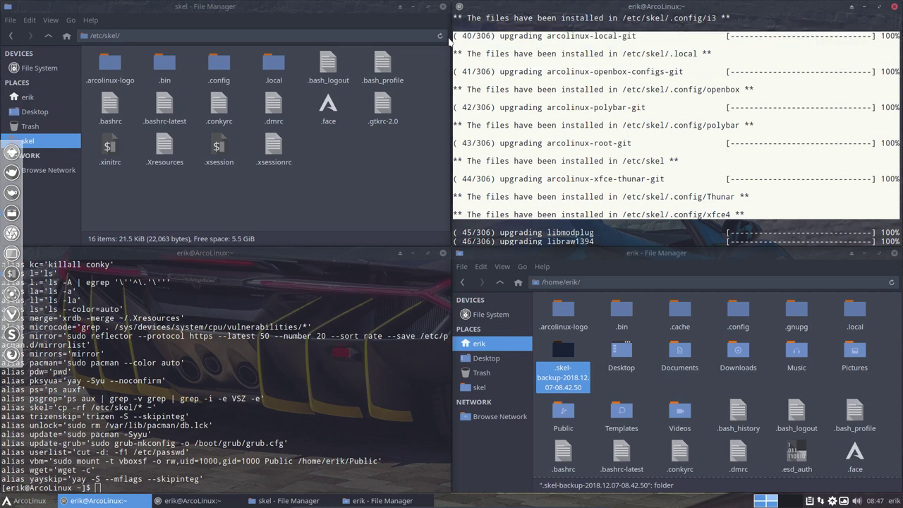
left_click(639, 60)
left_click_drag(620, 54, 670, 54)
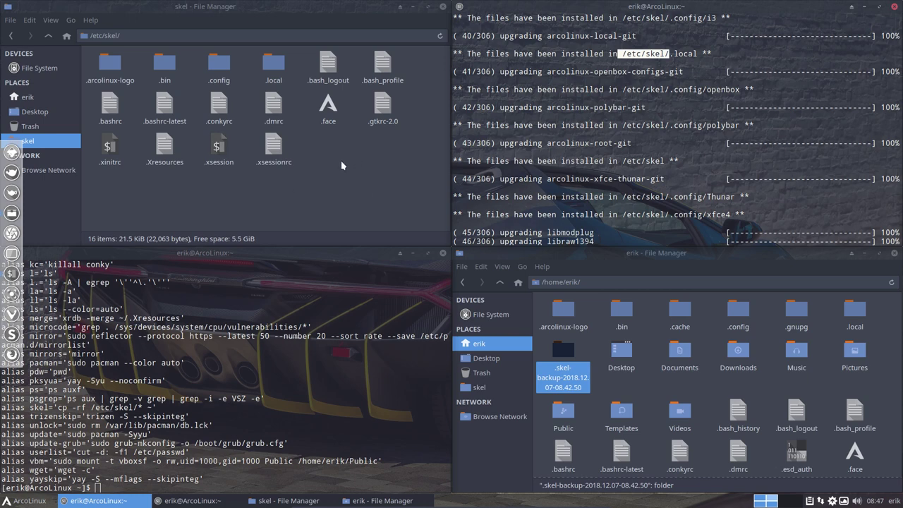
left_click_drag(624, 161, 664, 161)
left_click_drag(623, 196, 670, 198)
left_click_drag(623, 215, 669, 216)
Step: Highlight all files and folders in the /etc/skel window, then clear the selection
left_click(315, 216)
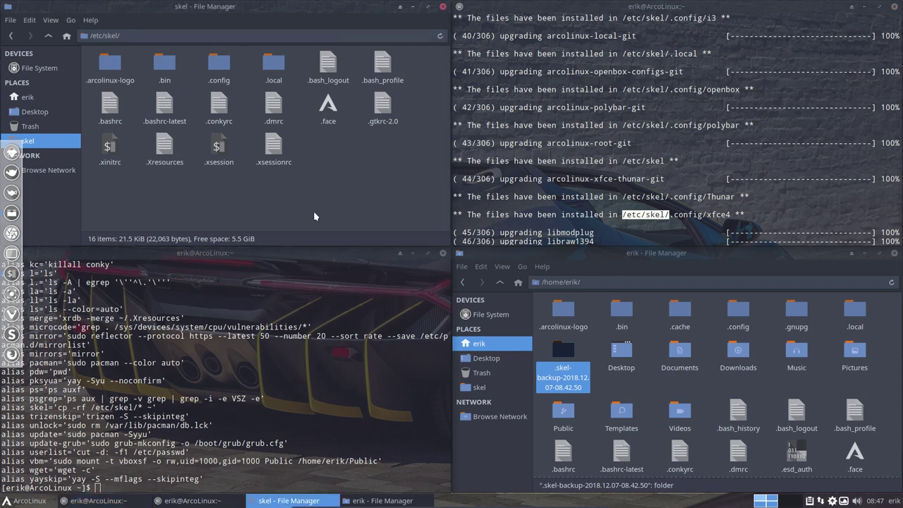
left_click_drag(102, 195, 417, 68)
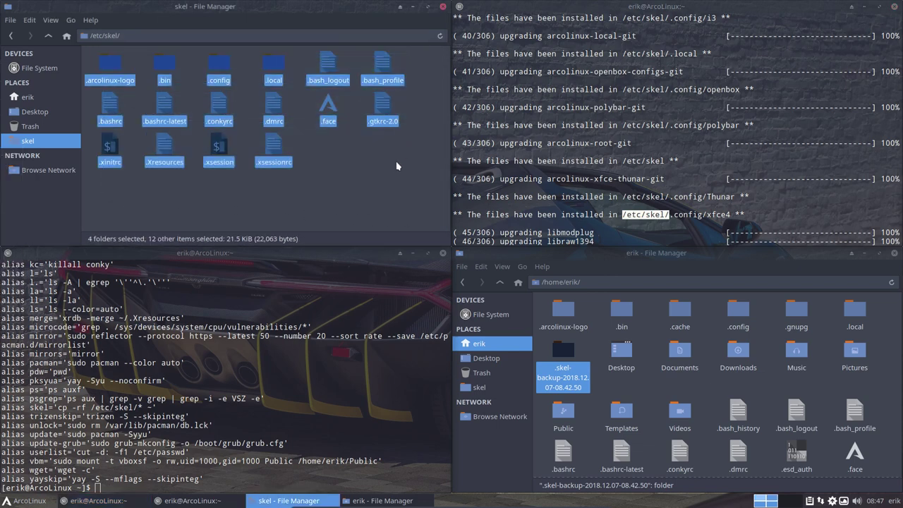
left_click(396, 161)
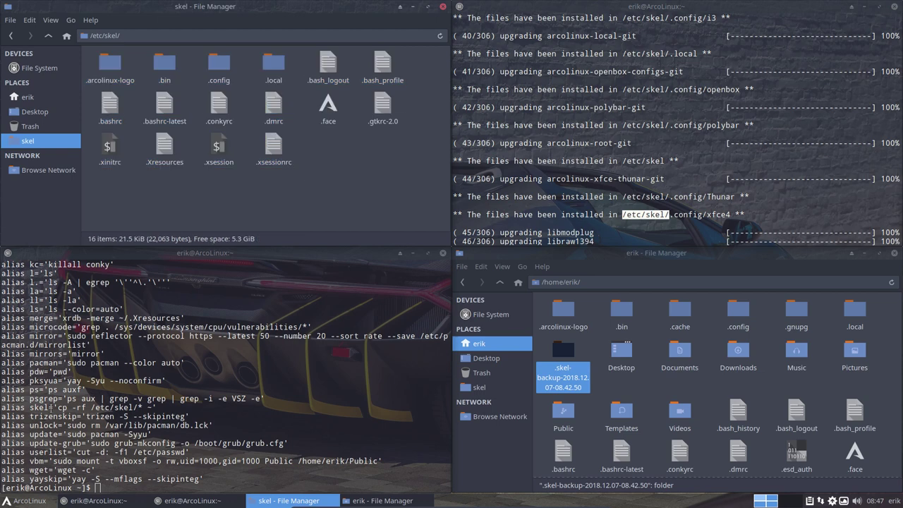
Step: Highlight the skel alias name, review the alias list, and run bupskel to create another timestamped backup of /etc/skel
double_click(37, 407)
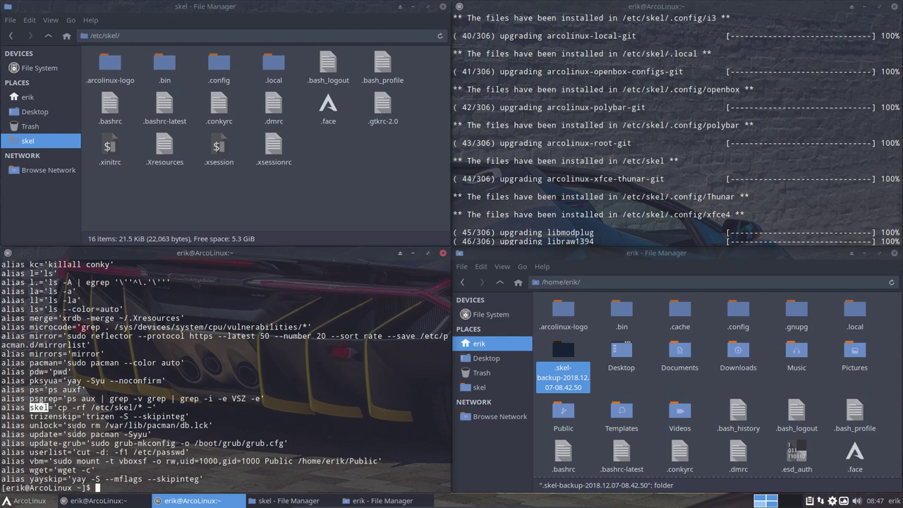
scroll(83, 405, "up", 5)
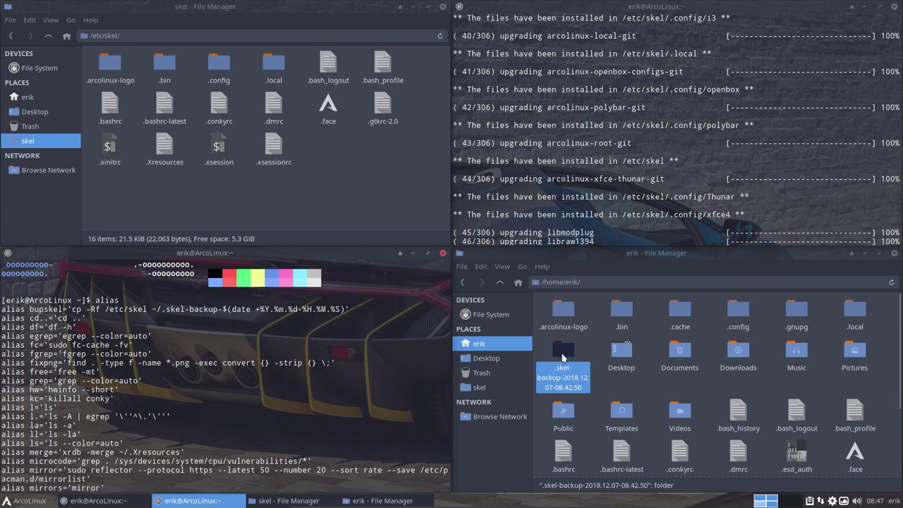
type("bupskel")
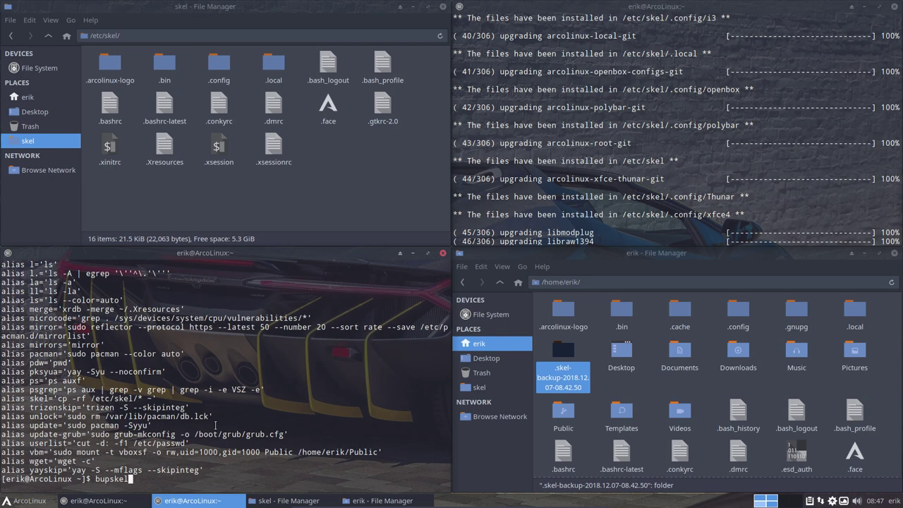
key("Return")
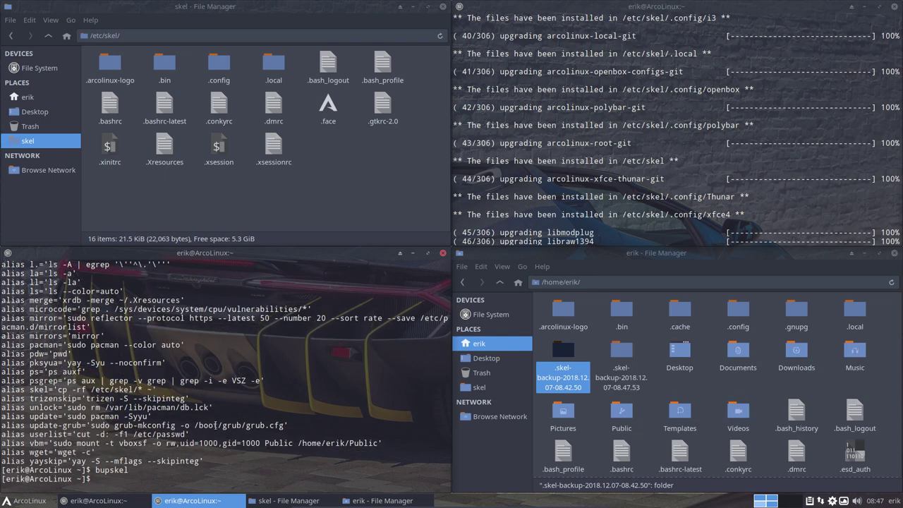
Step: Select both .skel-backup folders in the home folder and show the actions available for them
left_click(621, 354)
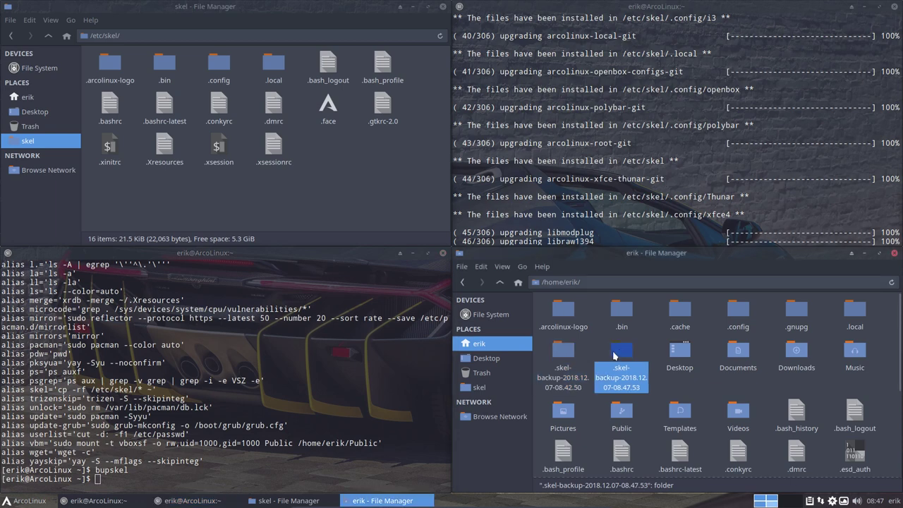
left_click(561, 353)
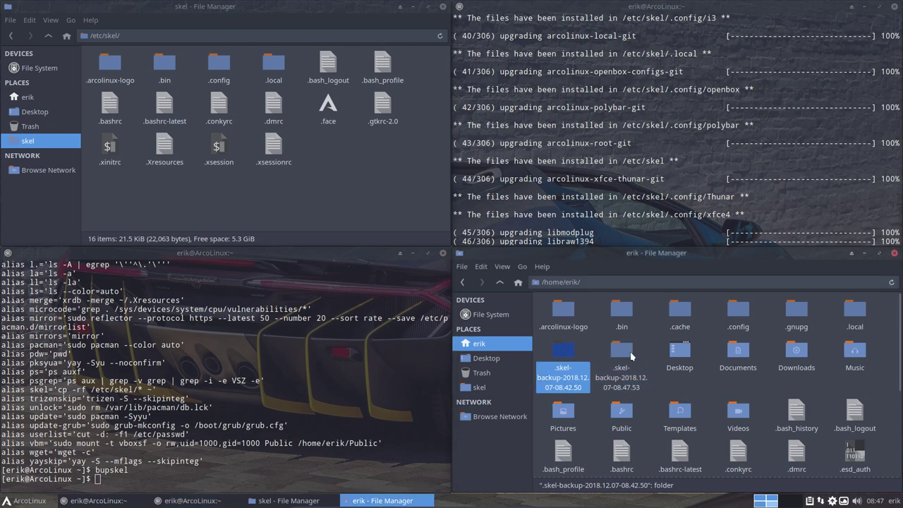
left_click(630, 356)
left_click(568, 356)
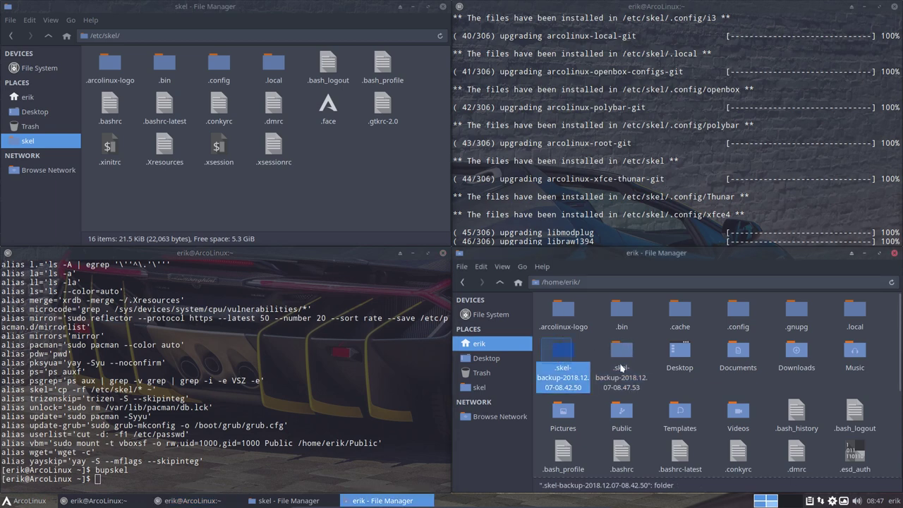
left_click(632, 361, "ctrl")
right_click(624, 356)
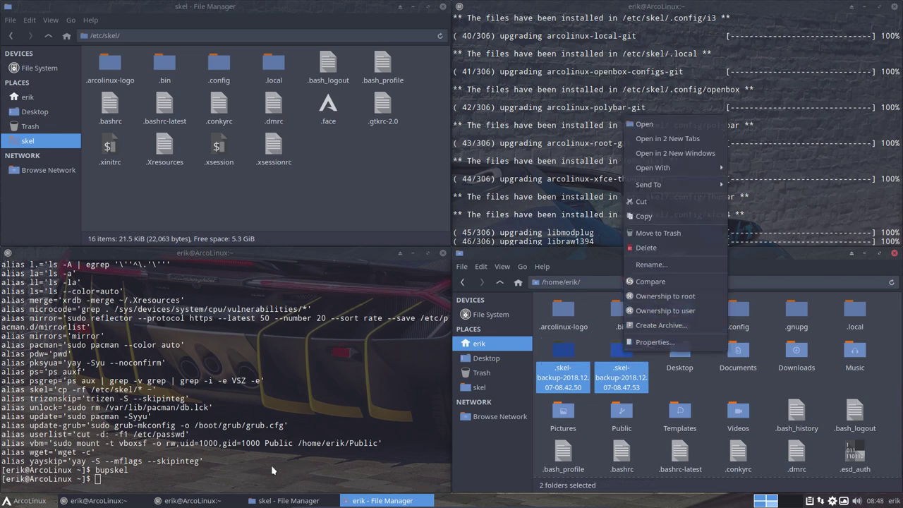
Step: Run skel in the terminal holding the alias list to copy the /etc/skel contents into the home folder
left_click(274, 470)
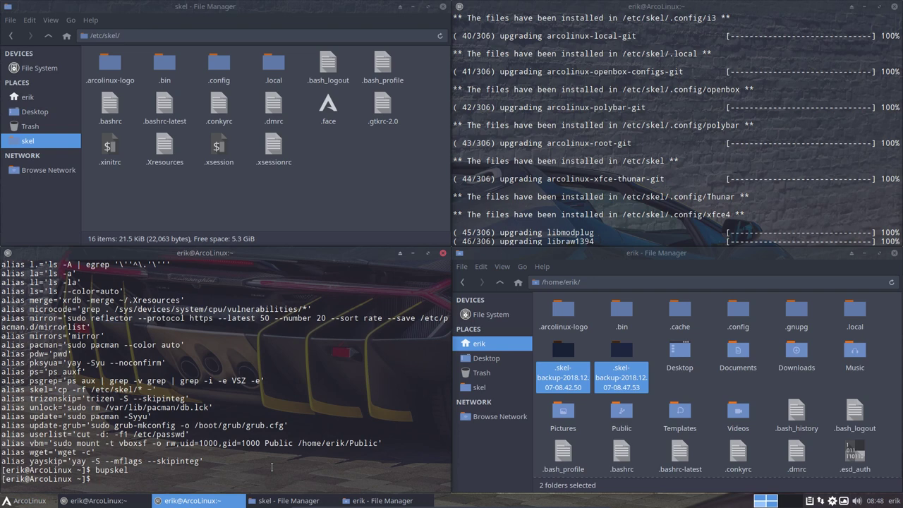
type("skel")
left_click(896, 359)
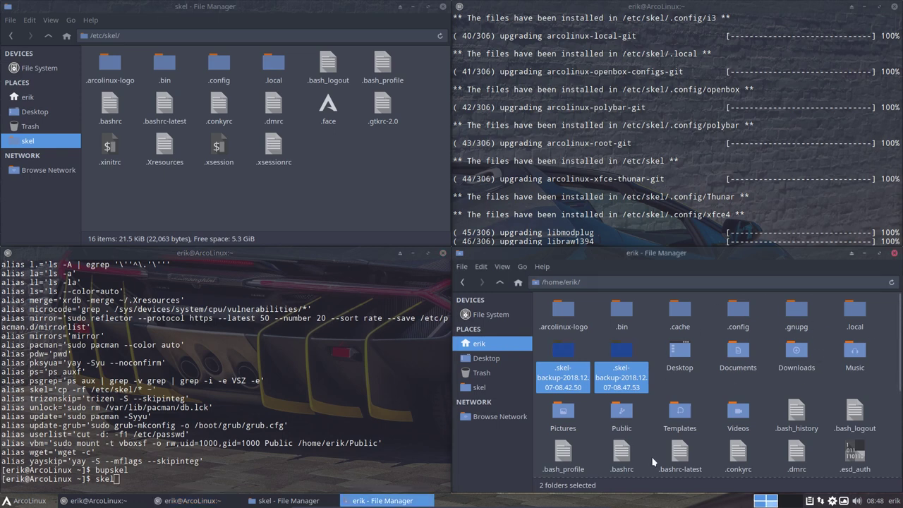
left_click(248, 486)
key("Return")
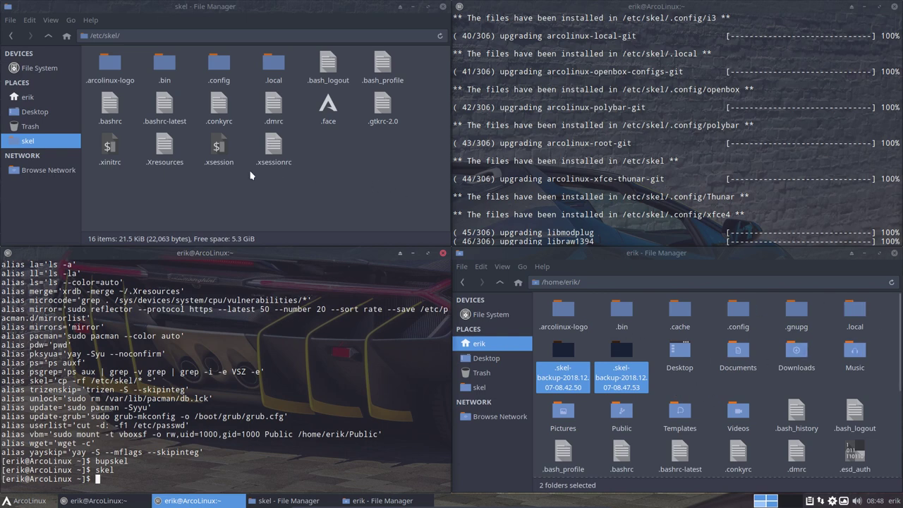
Step: Highlight all items in the /etc/skel window, clear the selection, and select the .bashrc-latest file
left_click_drag(106, 187, 423, 60)
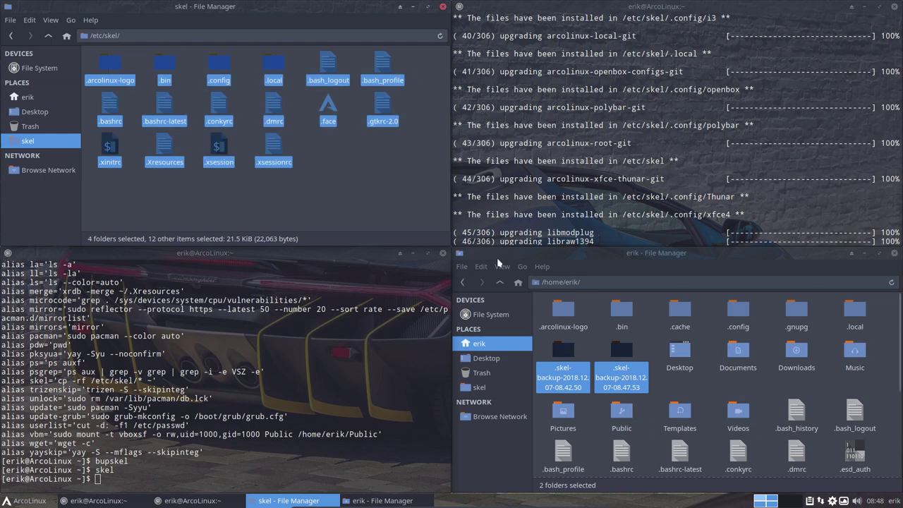
left_click(338, 159)
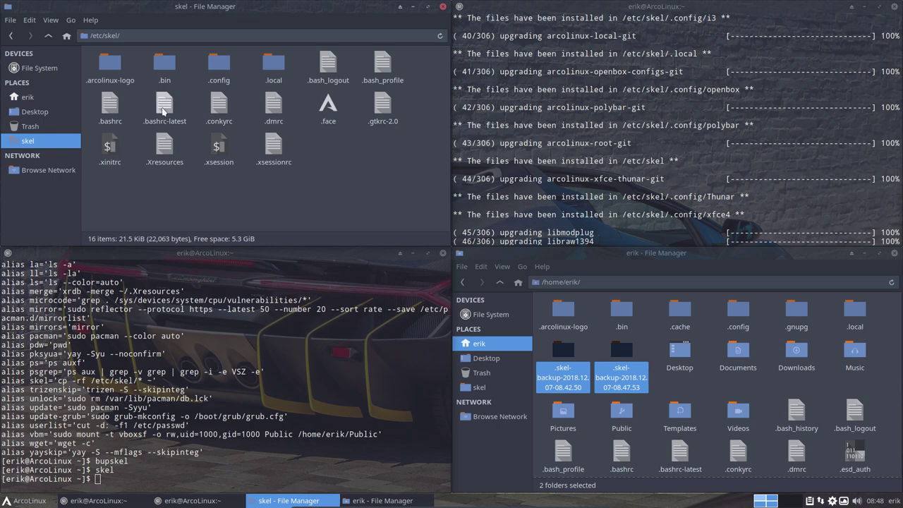
left_click(163, 109)
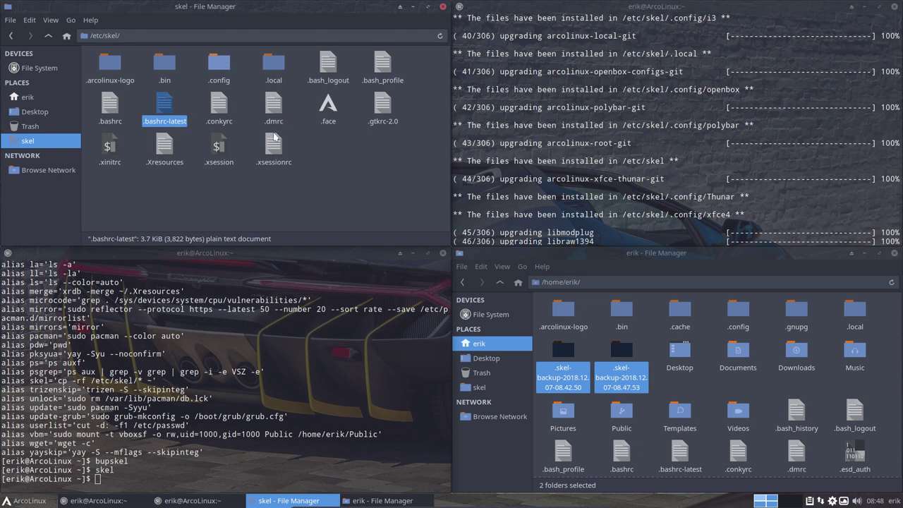
Step: Select the two .skel-backup folders in the home folder and compare them in Meld
left_click(577, 378)
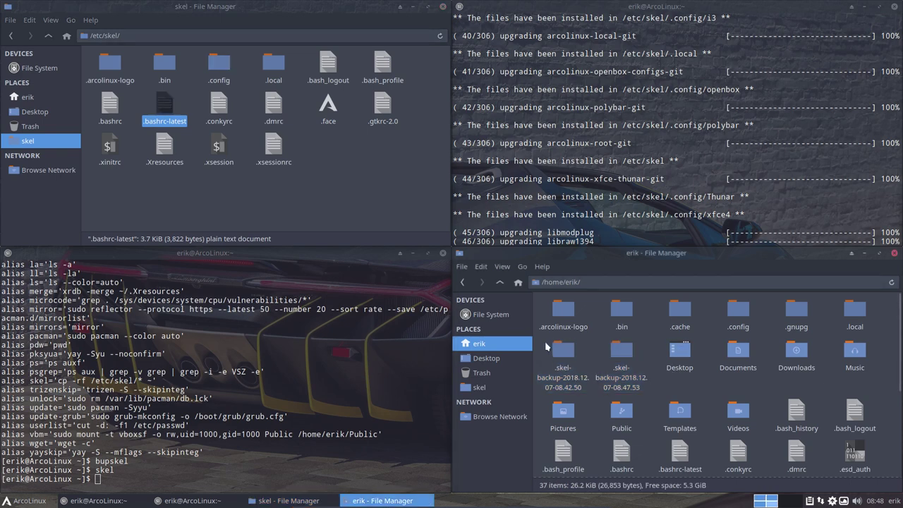
left_click_drag(545, 343, 628, 362)
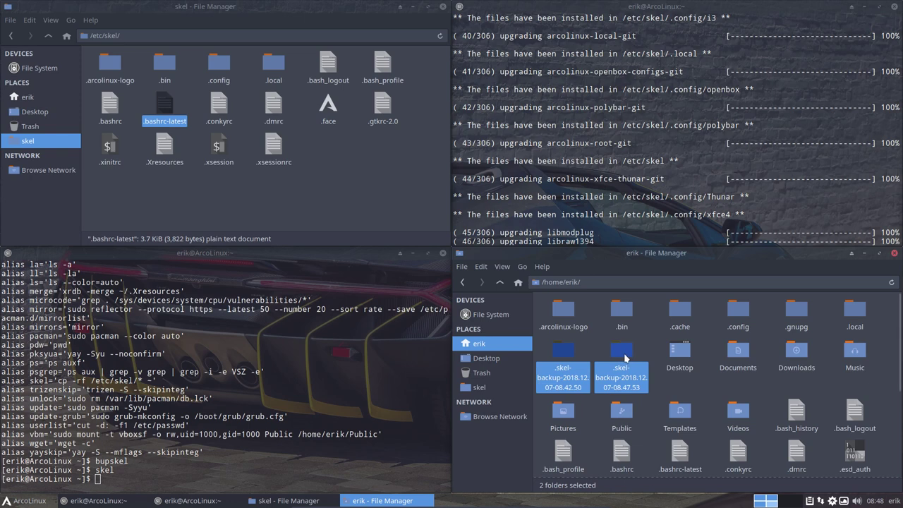
right_click(624, 357)
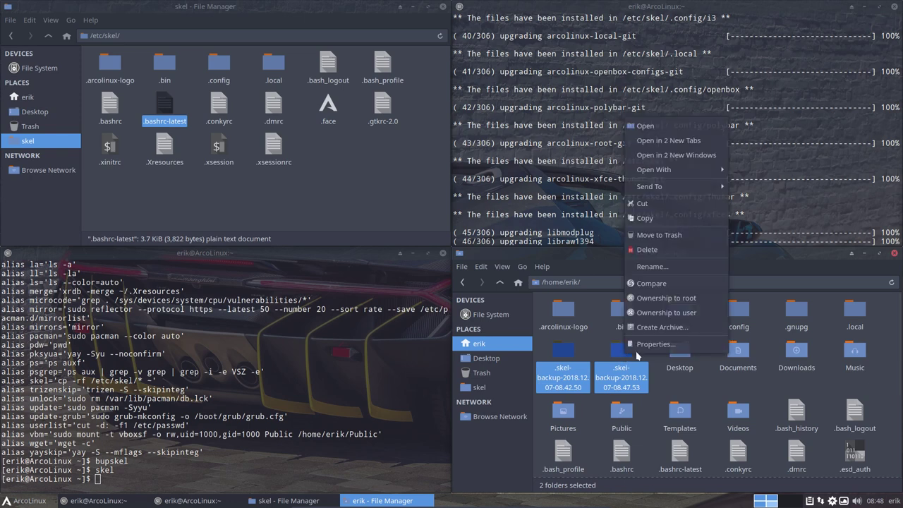
left_click(654, 283)
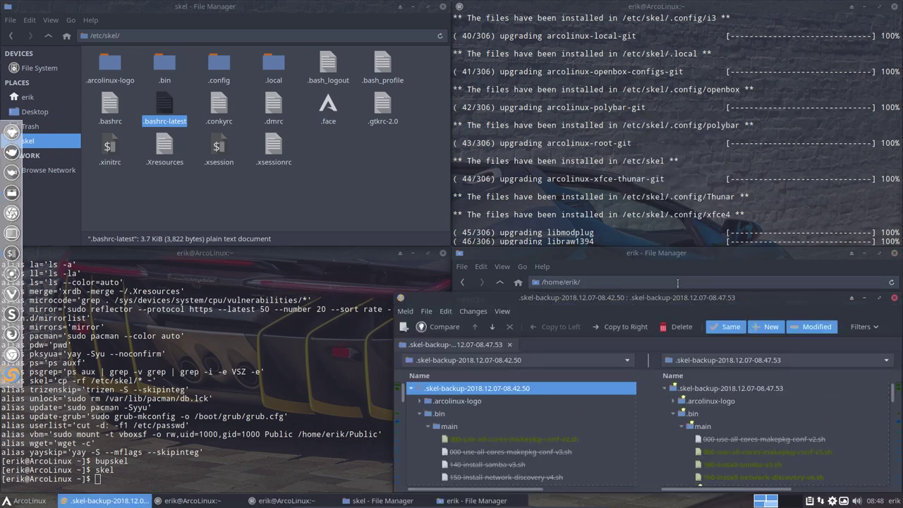
Step: Bring the backup folder comparison to the front and maximize its window
double_click(683, 256)
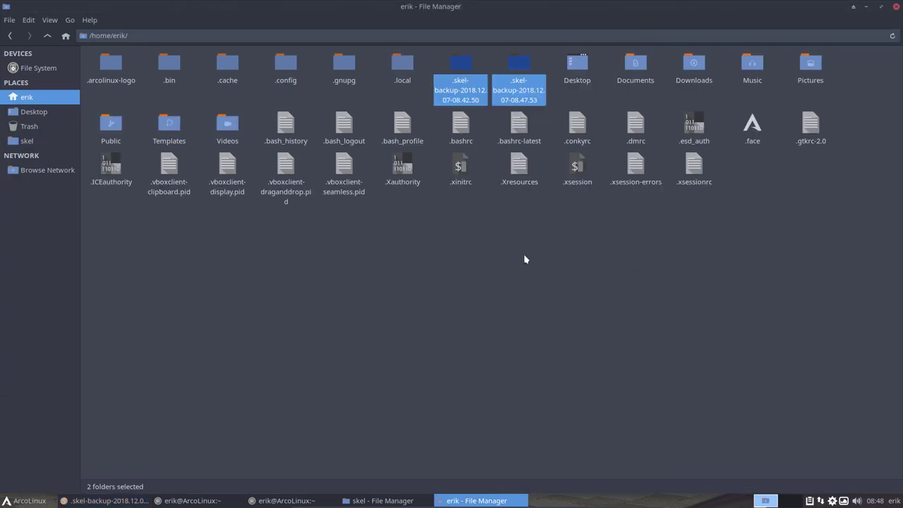
left_click(882, 9)
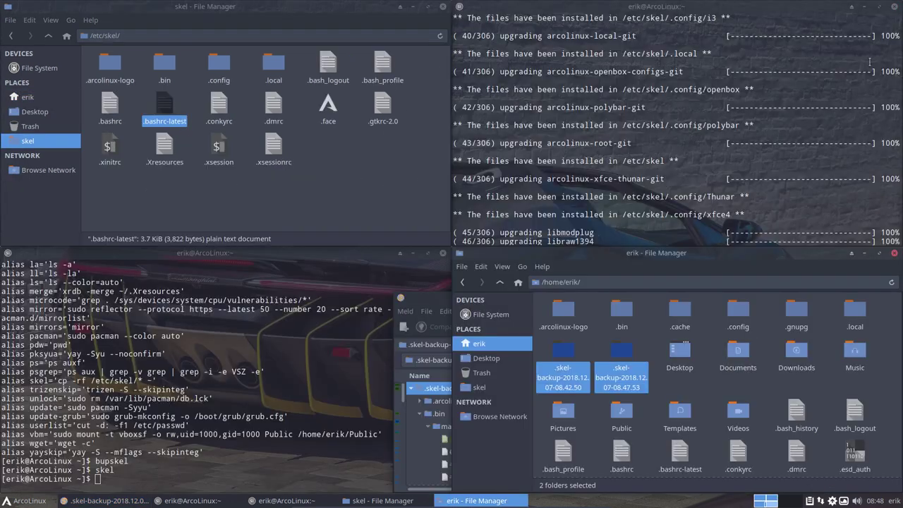
left_click(416, 307)
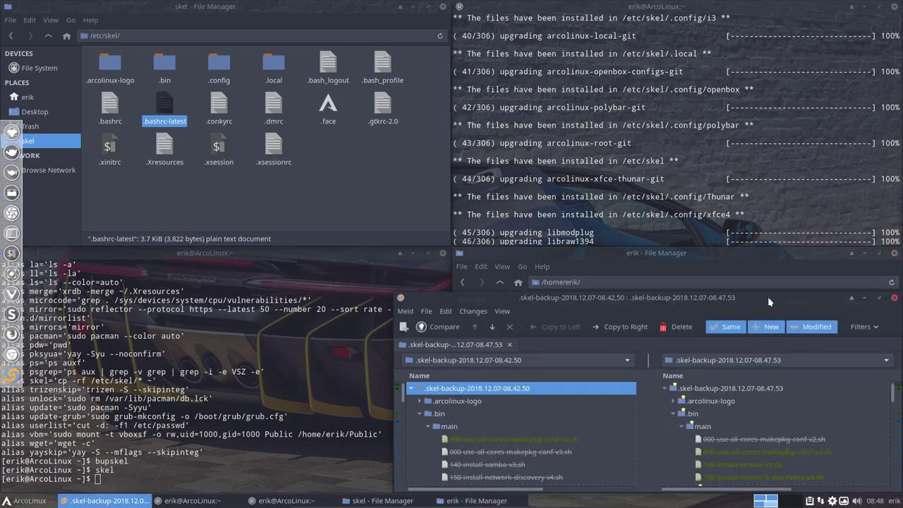
left_click_drag(769, 302, 537, 206)
left_click(650, 205)
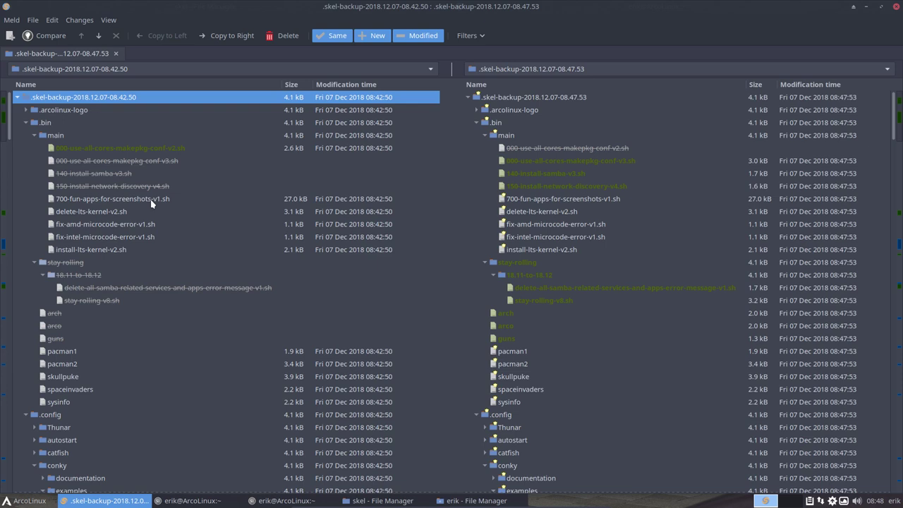
Step: Hide identical files in the folder comparison so that only new and modified items are listed
left_click(102, 21)
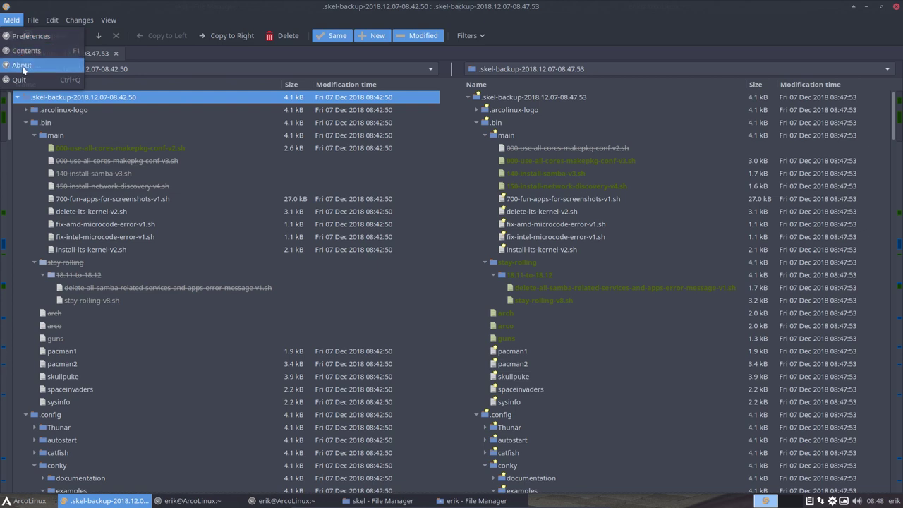
left_click(289, 60)
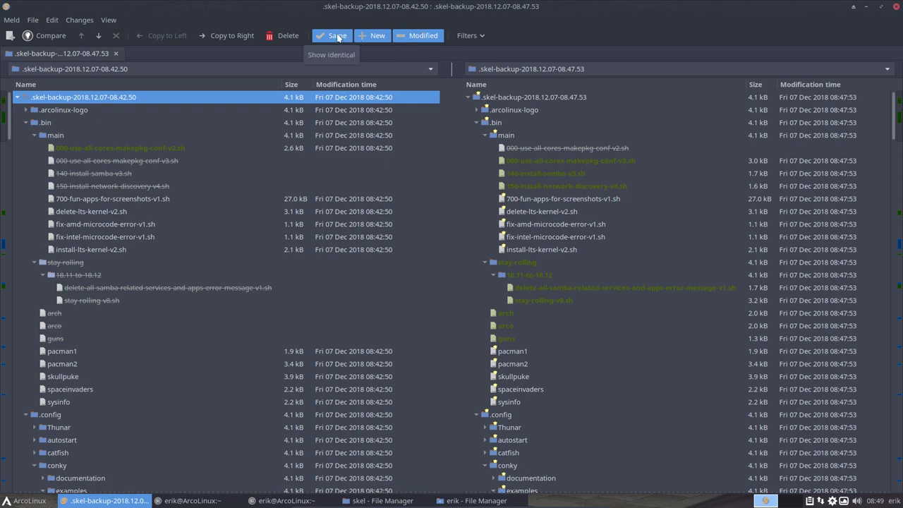
left_click(337, 36)
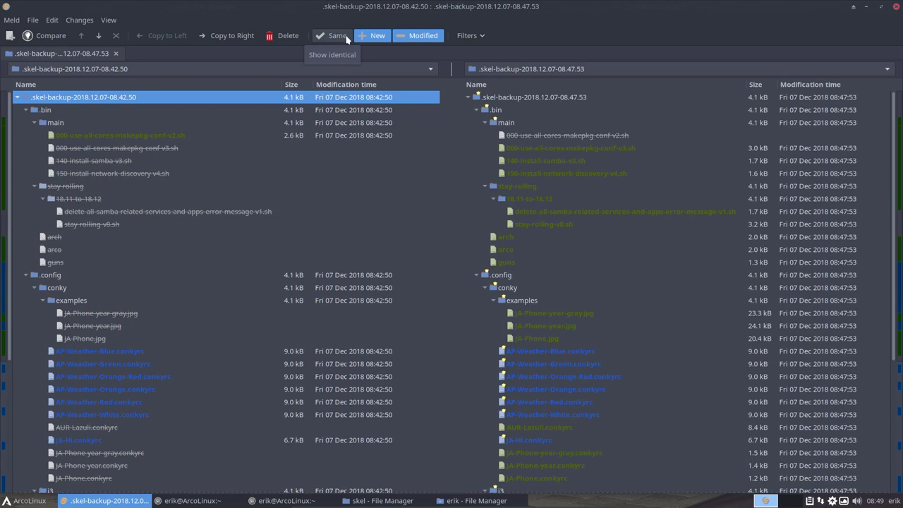
Step: Compare the two versions of AP-Weather-Blue.conkyrc under conky, examine the differing lines, and close the file comparison
scroll(415, 212, "down", 5)
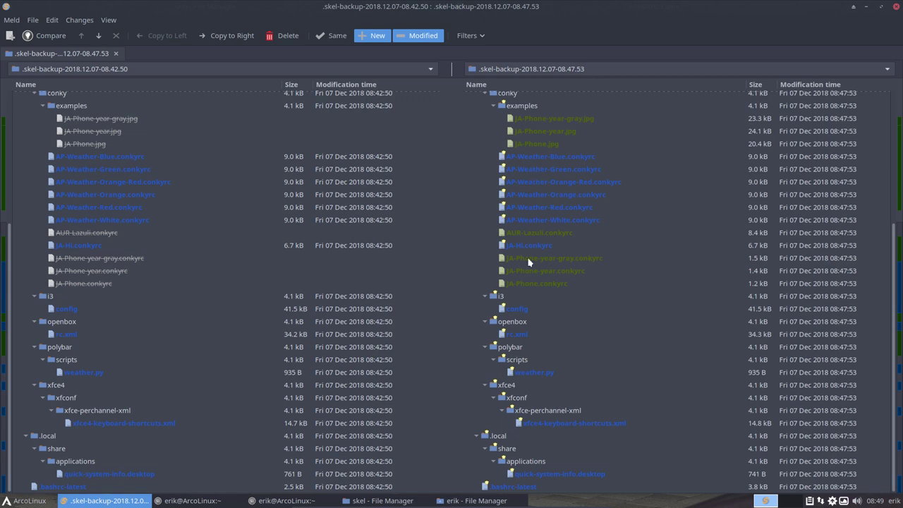
left_click(554, 158)
double_click(555, 157)
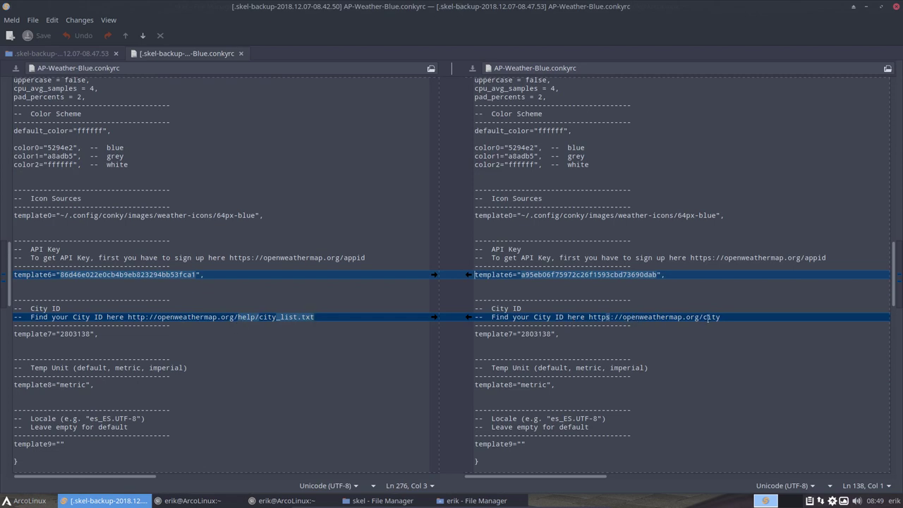
left_click(241, 53)
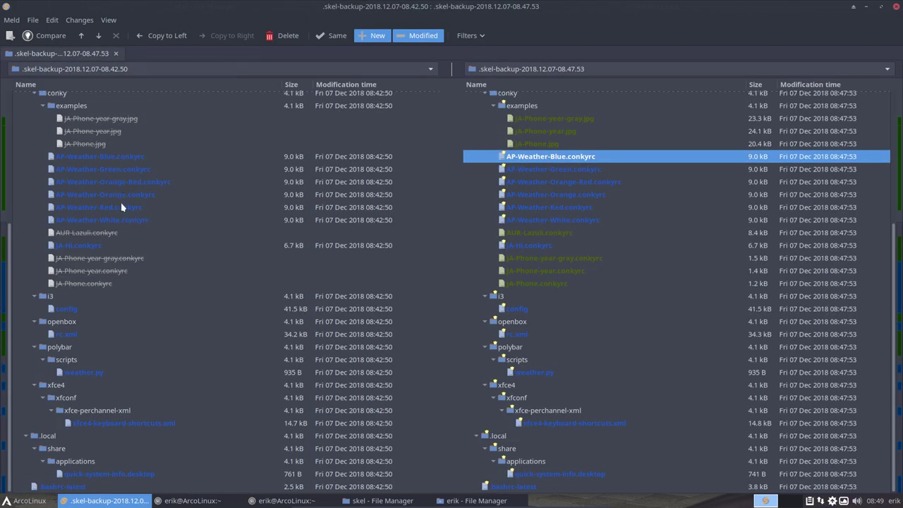
Step: Compare the two versions of AP-Weather-White.conkyrc, examine the changed lines, and close the file comparison
left_click(121, 220)
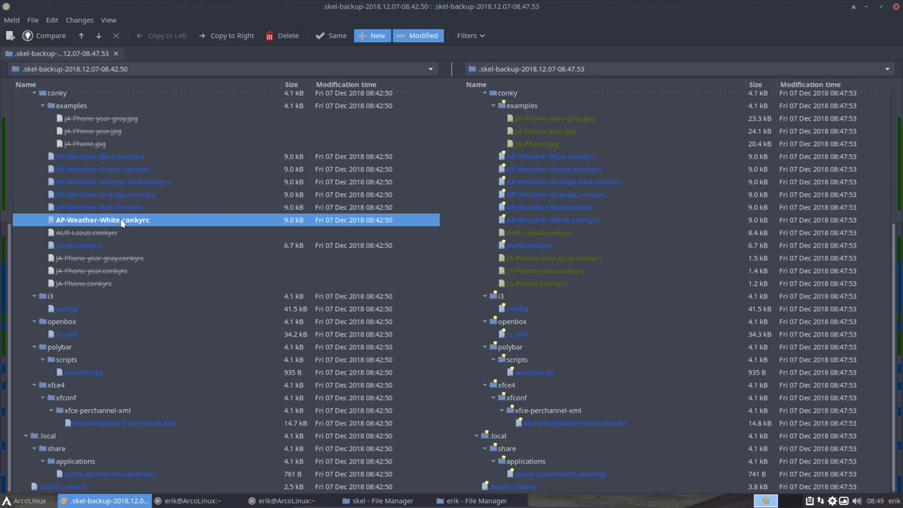
double_click(122, 220)
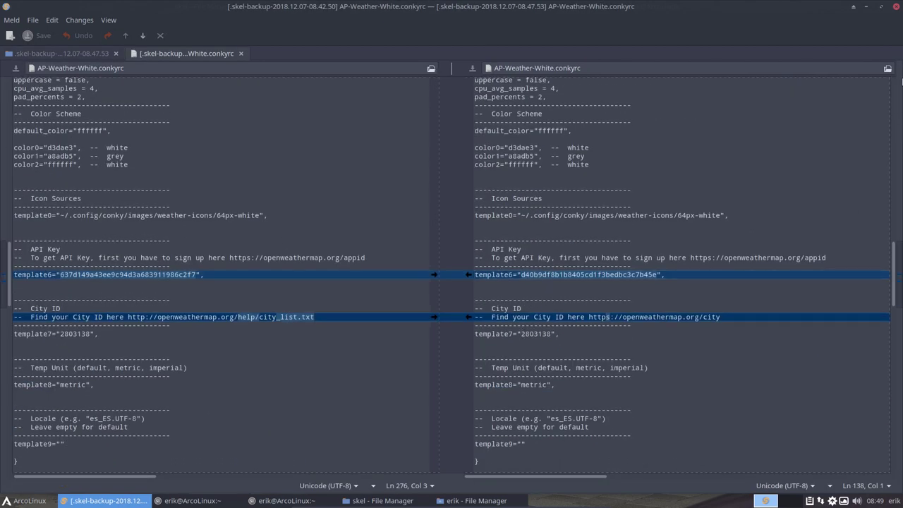
mouse_move(895, 269)
left_mouse_down()
mouse_move(902, 372)
mouse_move(902, 243)
mouse_move(902, 281)
left_mouse_up()
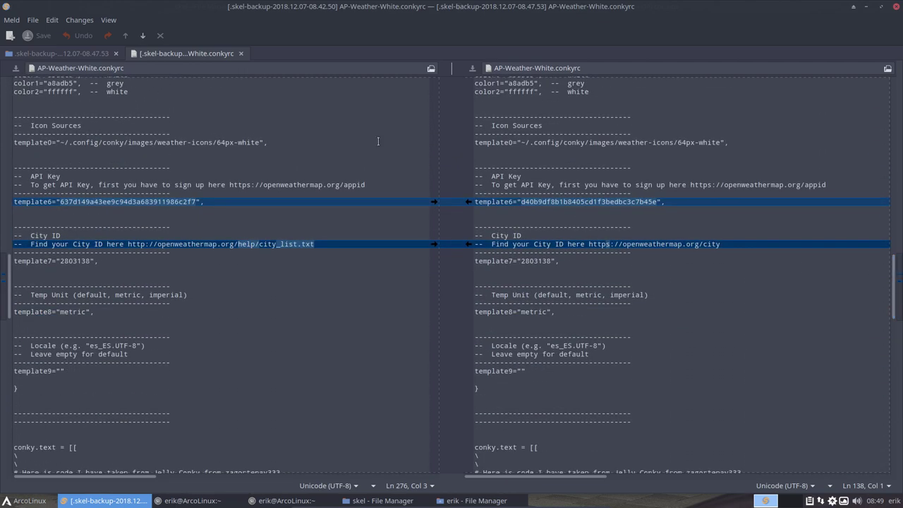
left_click(241, 54)
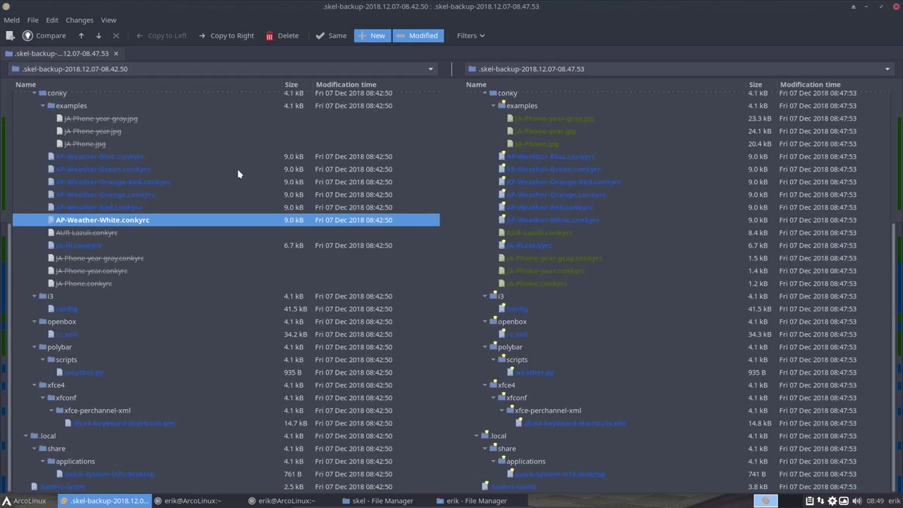
Step: Examine the differences in JA-Hi.conkyrc, close its comparison, and select JA-Phone-year-gray.conkyrc in the newer backup
double_click(82, 246)
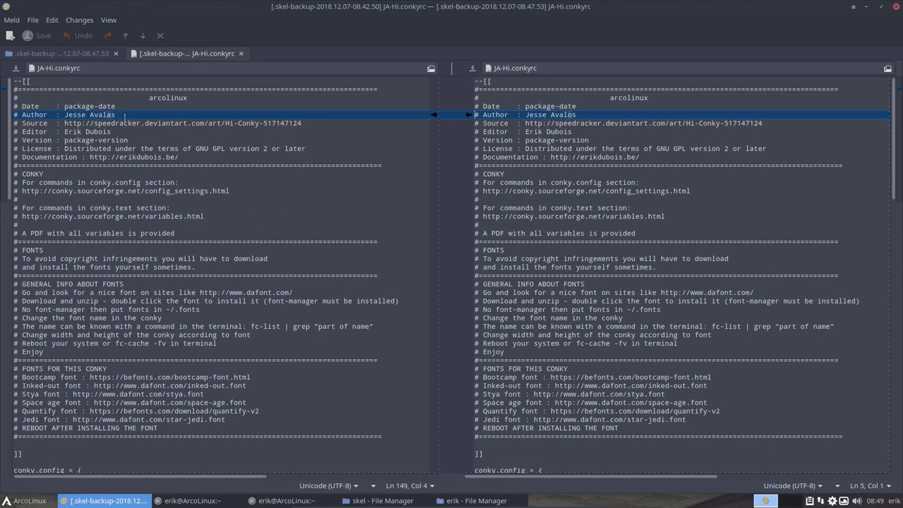
left_click(241, 54)
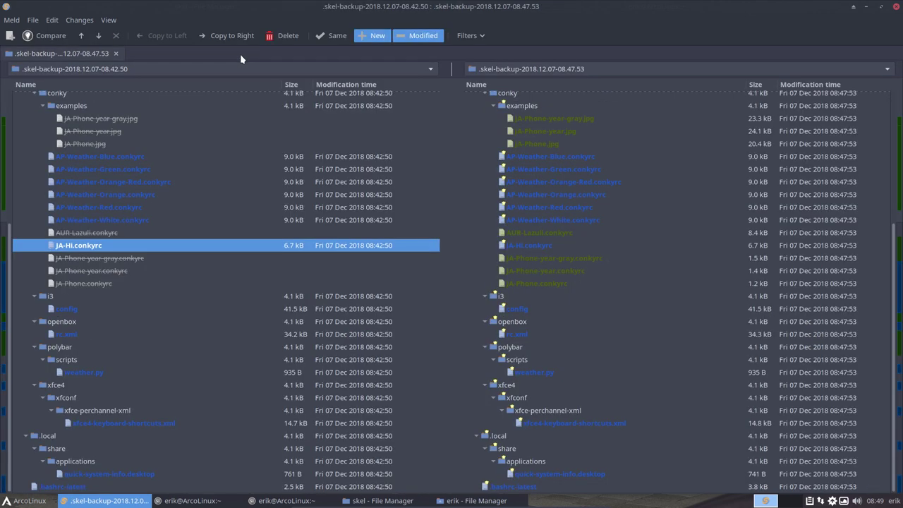
left_click(548, 259)
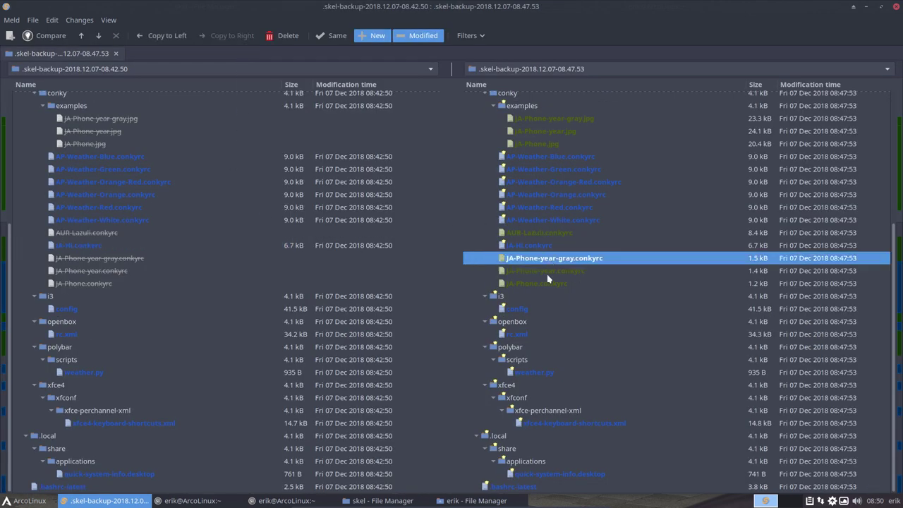
Step: Check the newly added JA-Phone-year.conkyrc, JA-Phone.conkyrc and AUR-Lazuli.conkyrc entries, looking at AUR-Lazuli.conkyrc in both backups
left_click(544, 271)
left_click(541, 283)
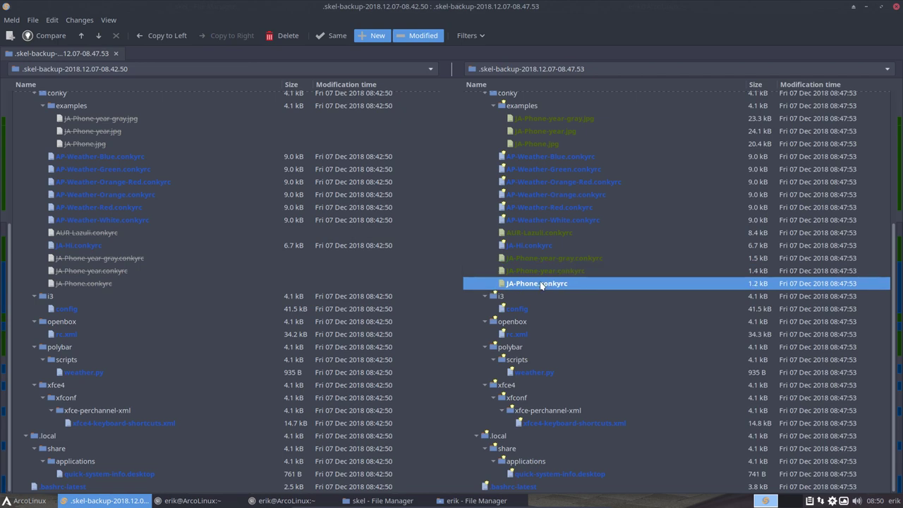
left_click(538, 234)
left_click(112, 233)
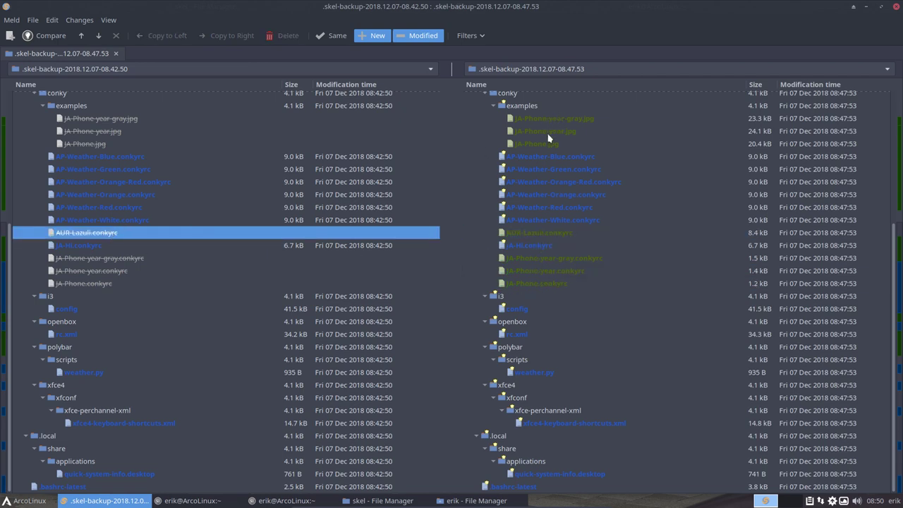
left_click(543, 234)
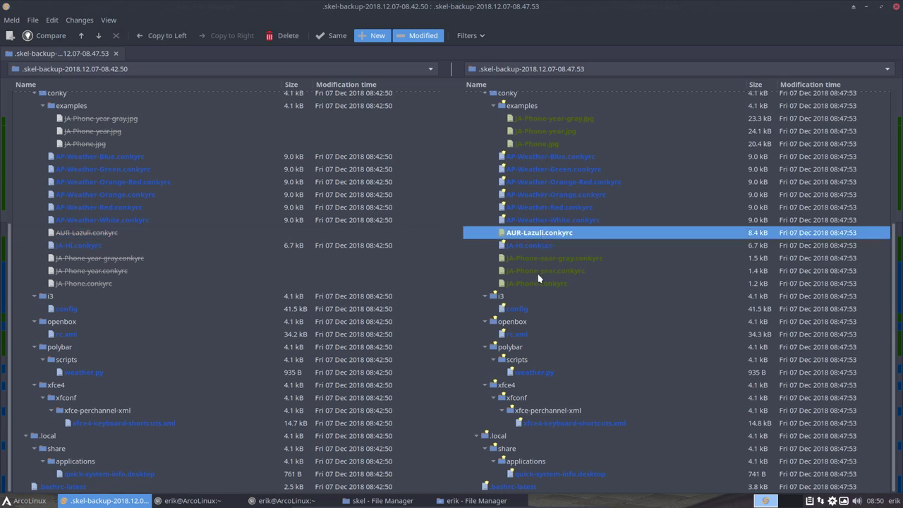
Step: Compare the two versions of the i3 config file, examine the differing keybindings and bar appearance section, and close the file comparison
left_click(74, 318)
double_click(74, 316)
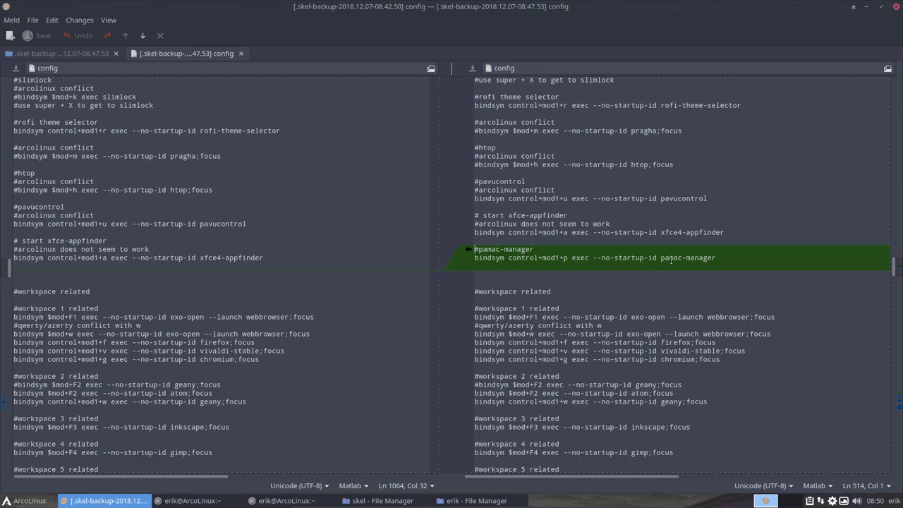
scroll(690, 258, "down", 20)
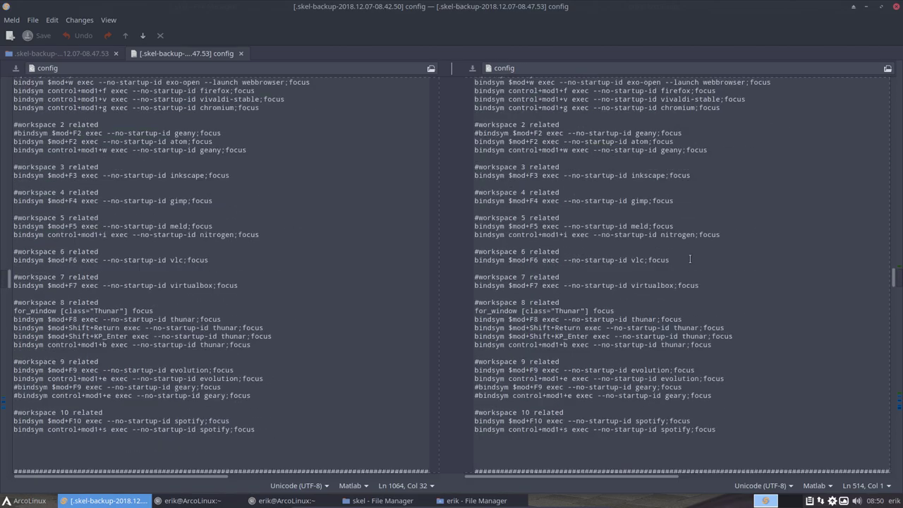
scroll(690, 258, "down", 20)
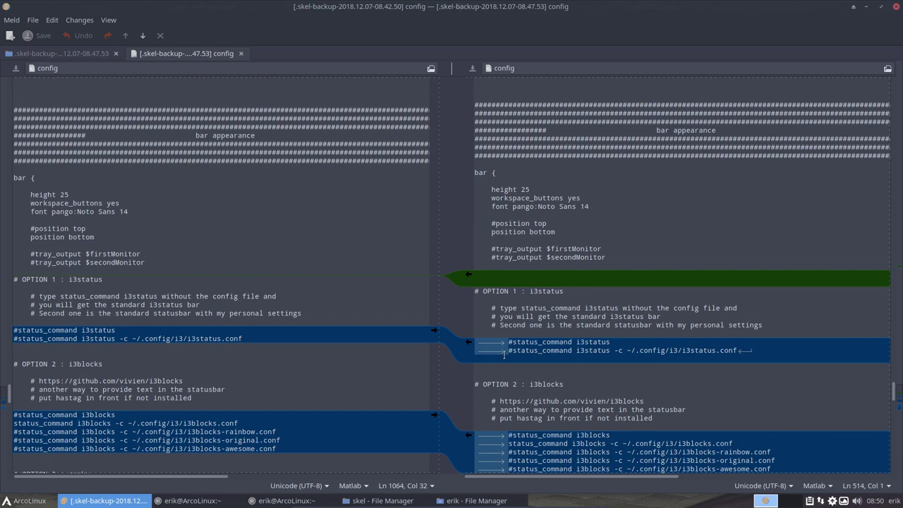
scroll(504, 351, "down", 5)
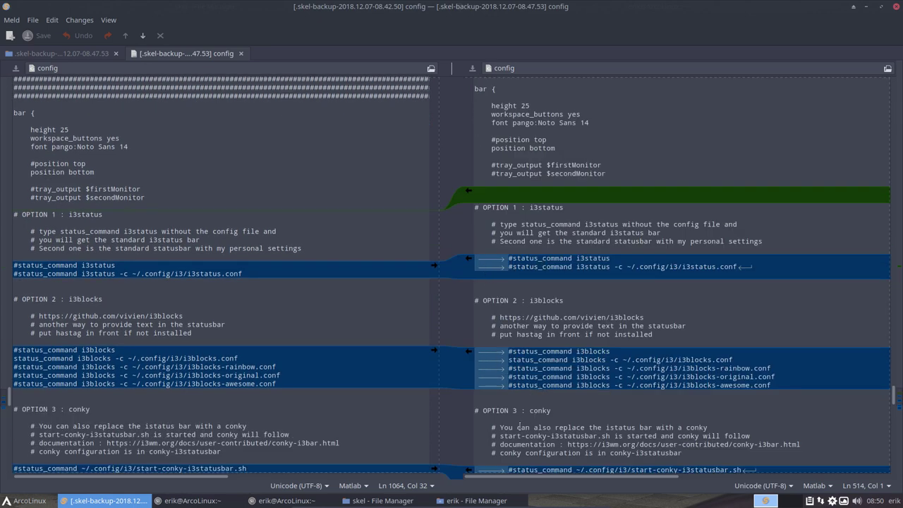
scroll(518, 403, "down", 5)
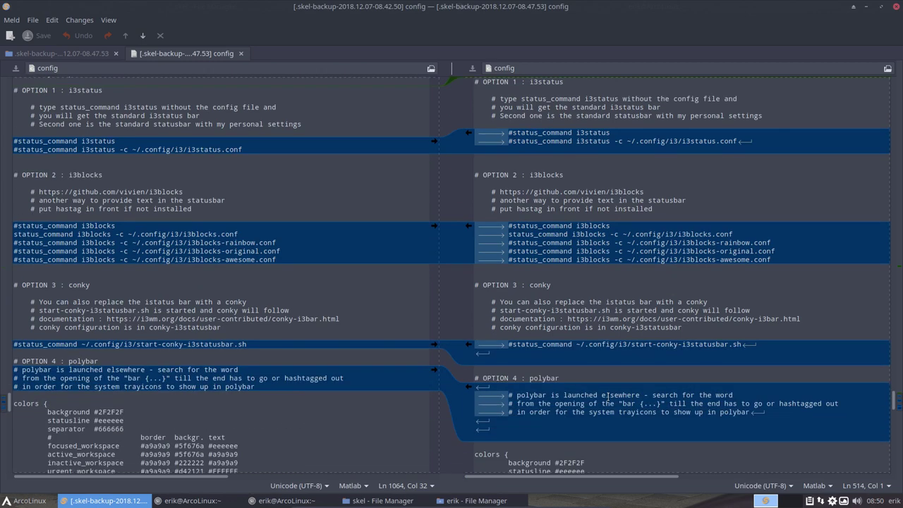
scroll(609, 395, "down", 4)
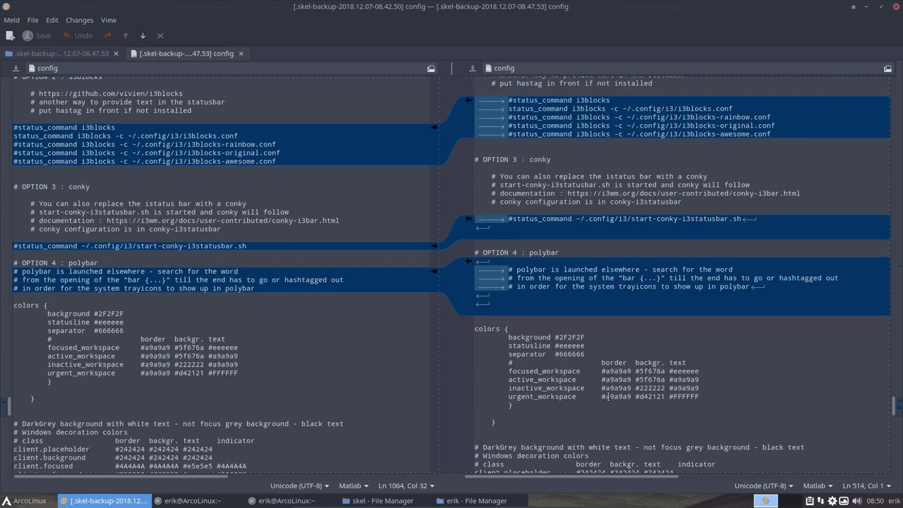
scroll(606, 397, "down", 5)
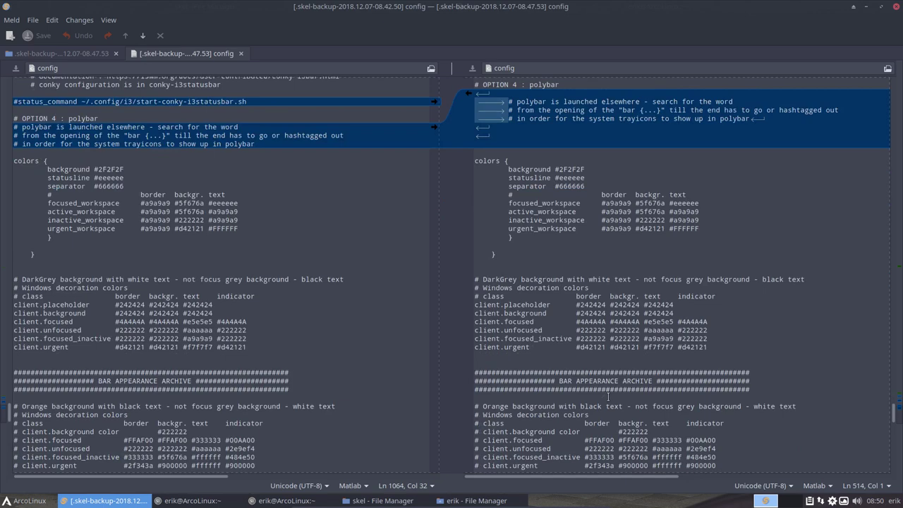
scroll(609, 397, "down", 10)
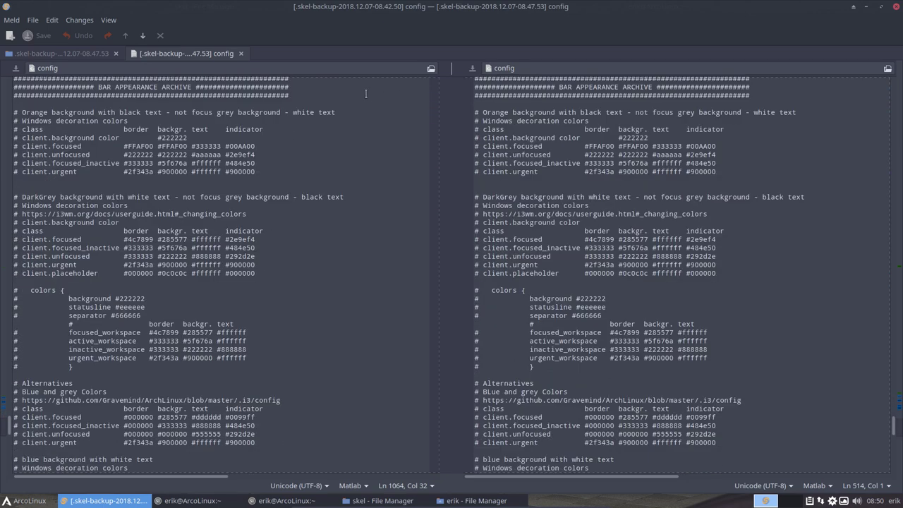
left_click(241, 53)
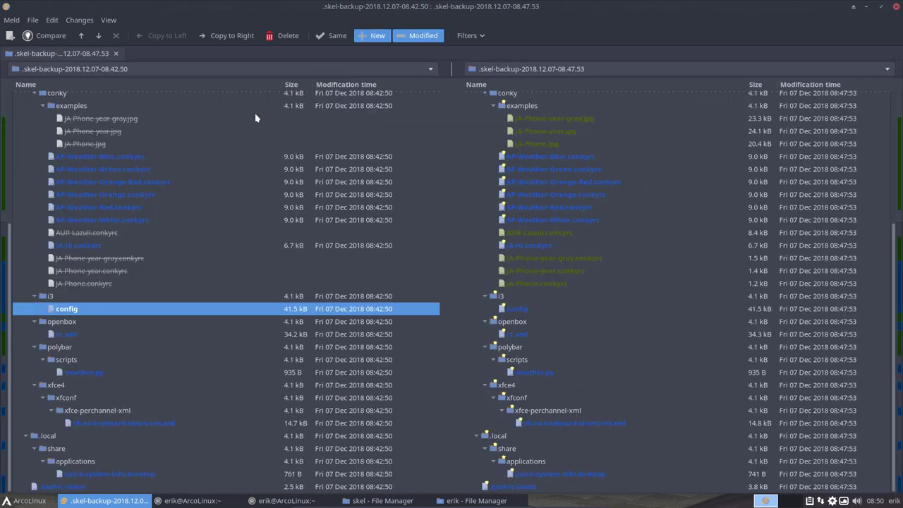
Step: Compare the versions of openbox's rc.xml and polybar's weather.py in turn, closing each file comparison after examining its changed lines
double_click(95, 334)
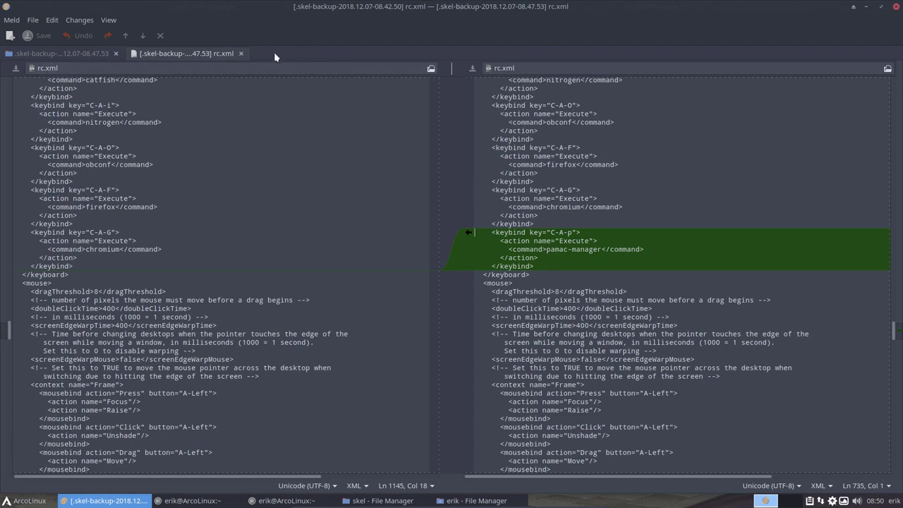
left_click(241, 54)
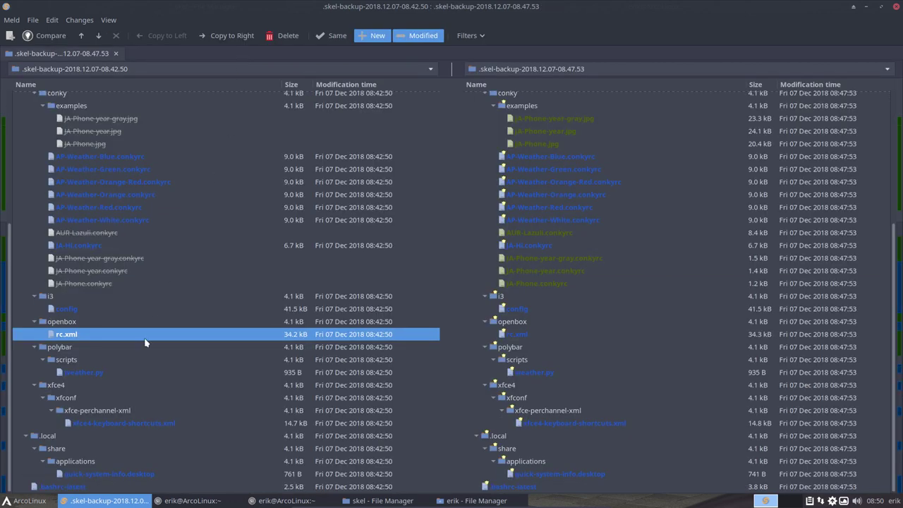
double_click(81, 374)
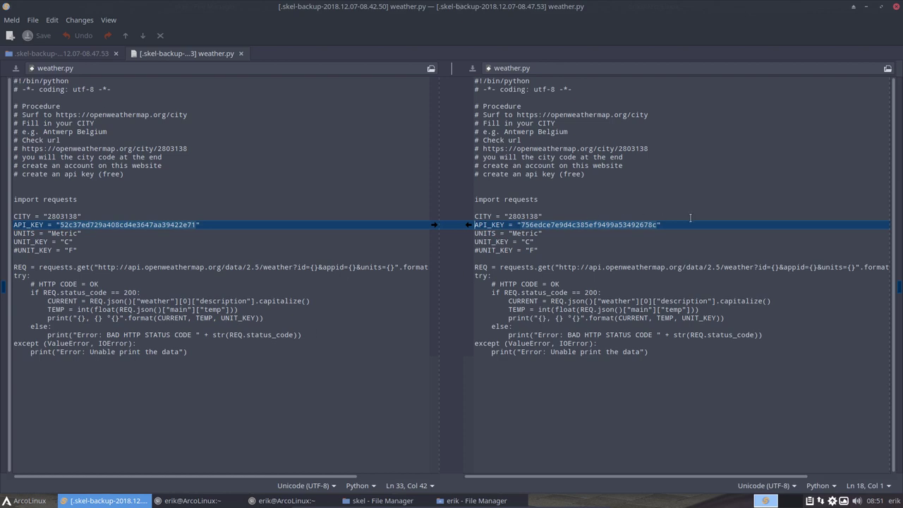
left_click(242, 53)
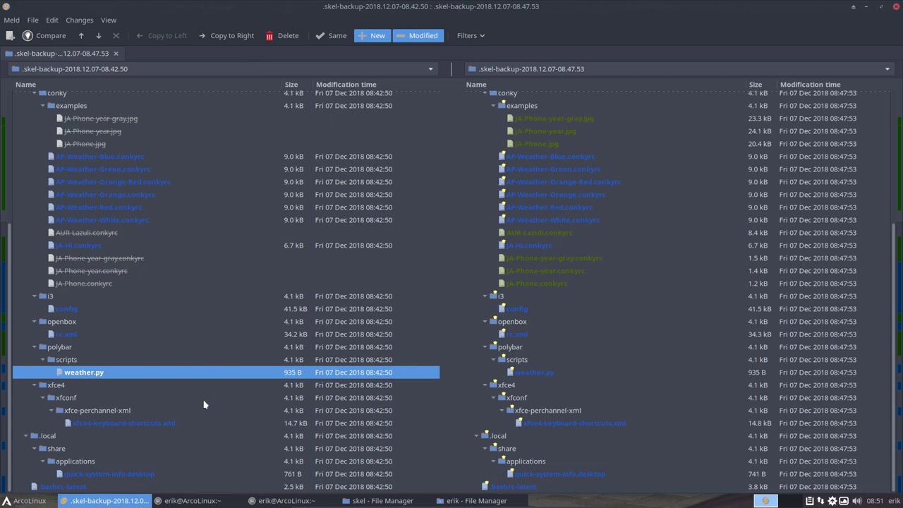
Step: Compare the two versions of xfce4-keyboard-shortcuts.xml, examine the differing shortcuts, and close the file comparison
left_click(168, 425)
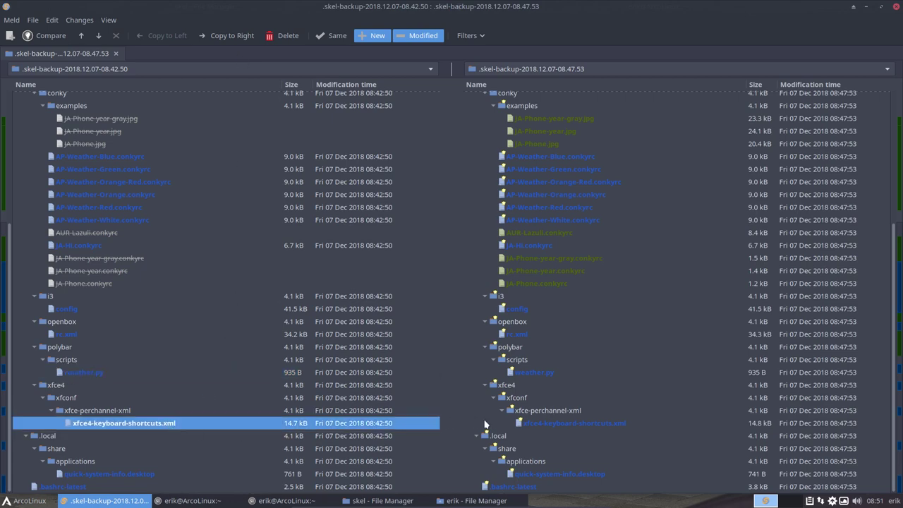
double_click(546, 424)
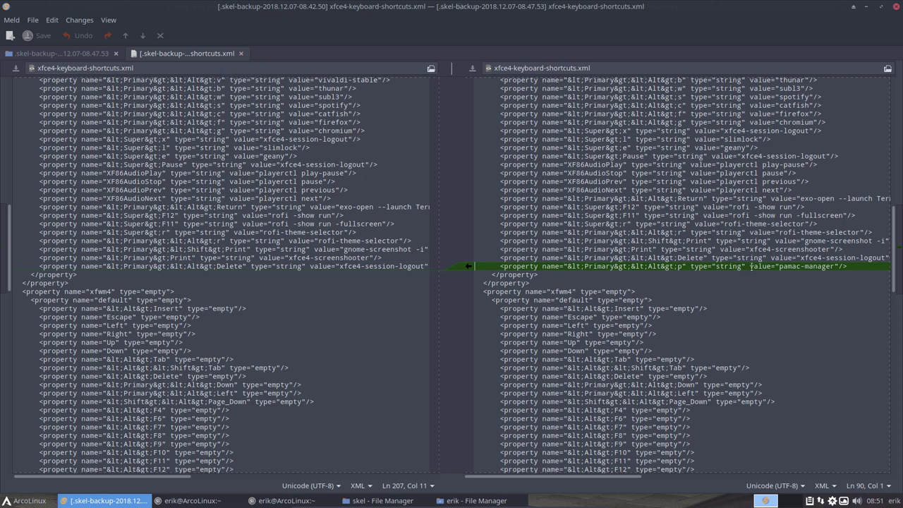
left_click(241, 53)
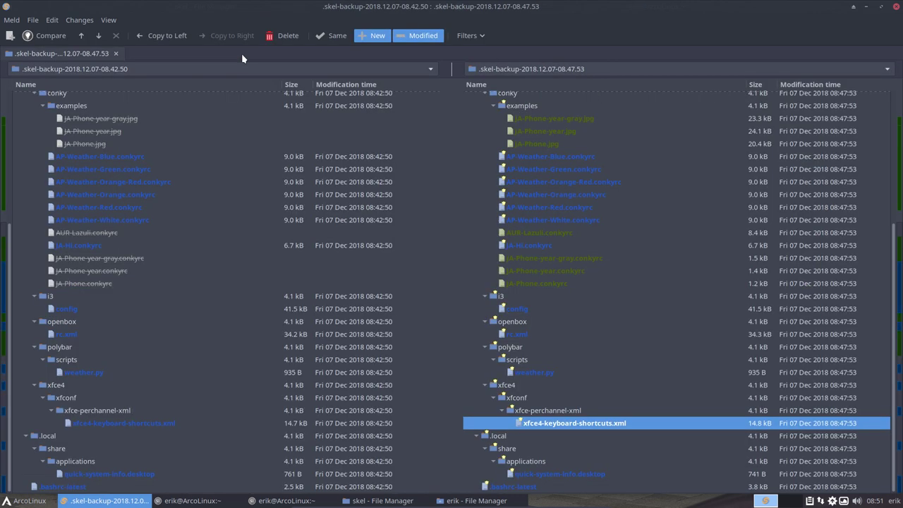
Step: Compare the two versions of quick-system-info.desktop and launch Quick System Info from the desktop settings to check its window
double_click(558, 475)
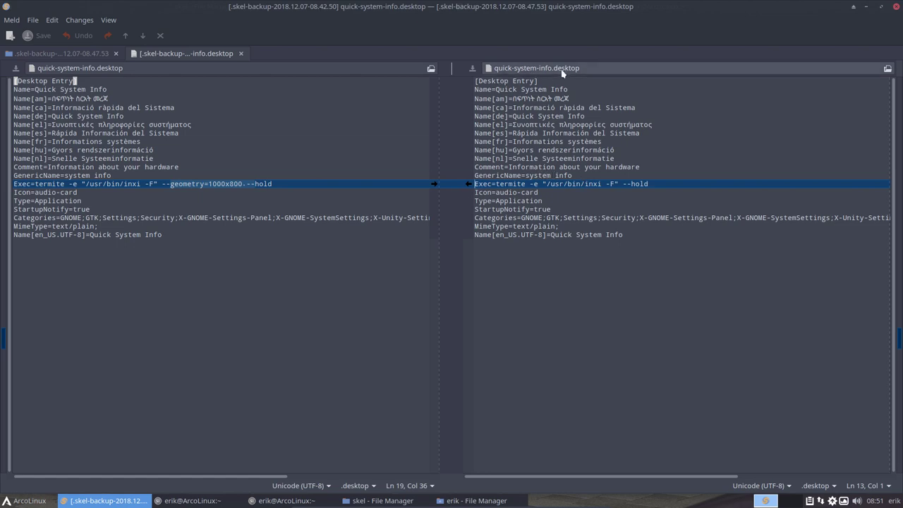
left_click(33, 494)
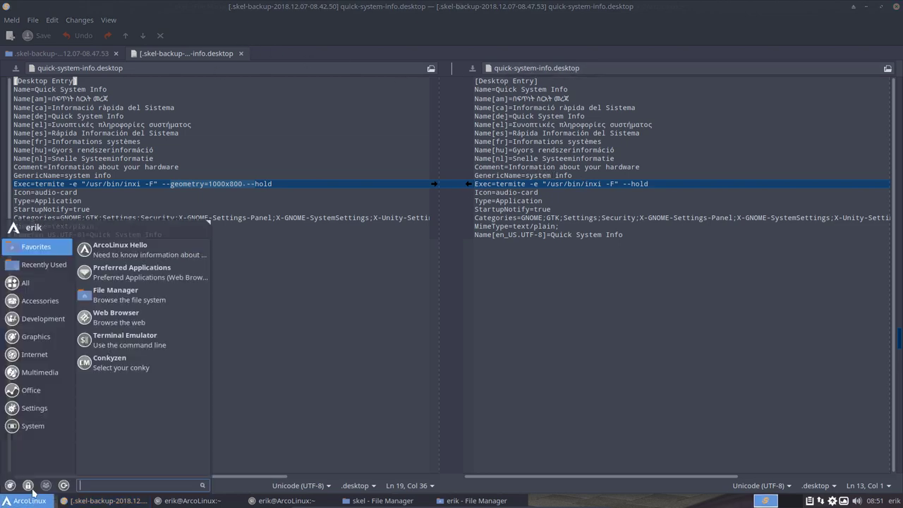
left_click(11, 485)
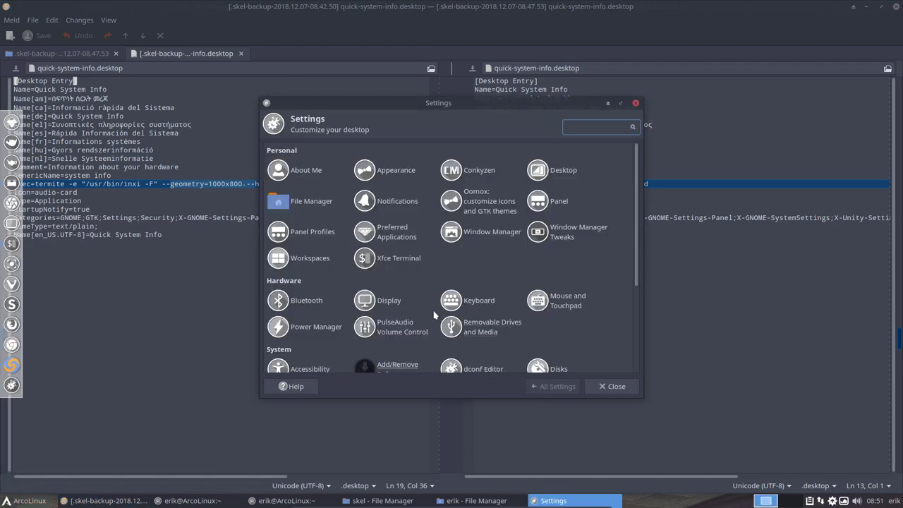
scroll(480, 313, "down", 3)
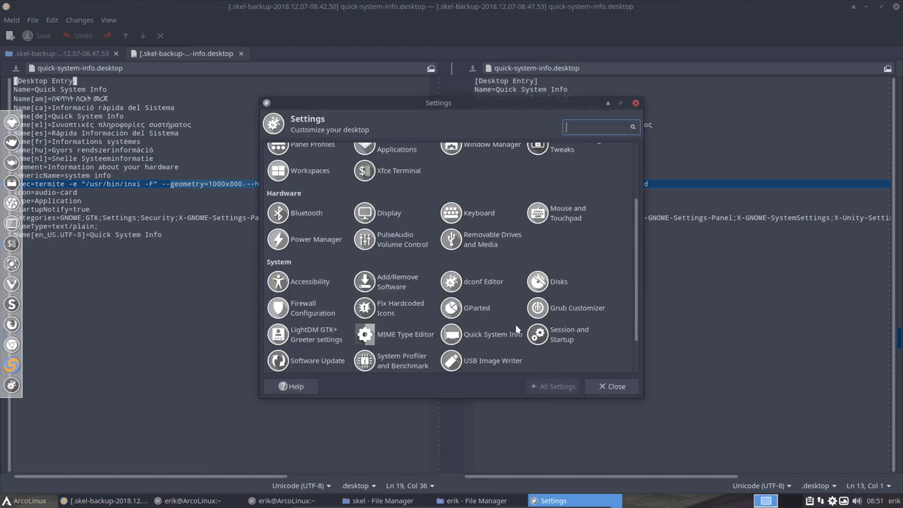
left_click(479, 337)
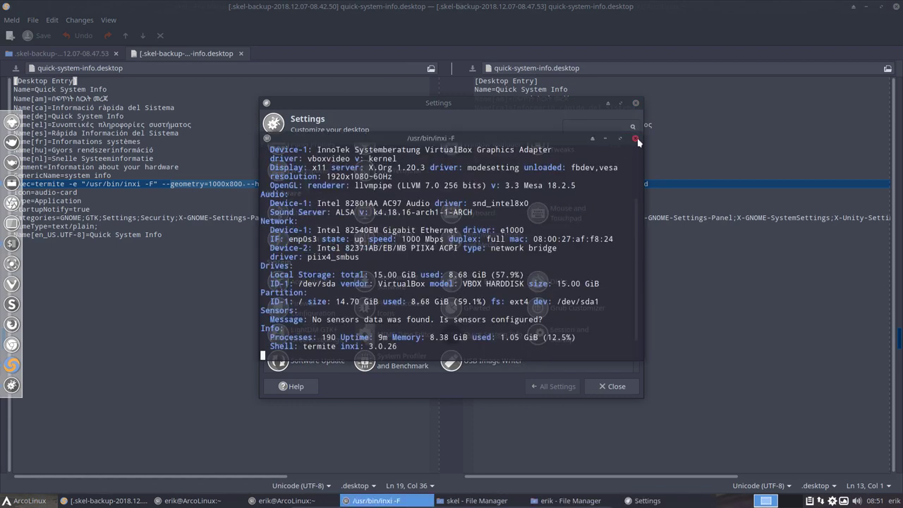
Step: Close the system information terminal, the Settings window and the quick-system-info.desktop comparison
left_click(635, 139)
left_click(613, 387)
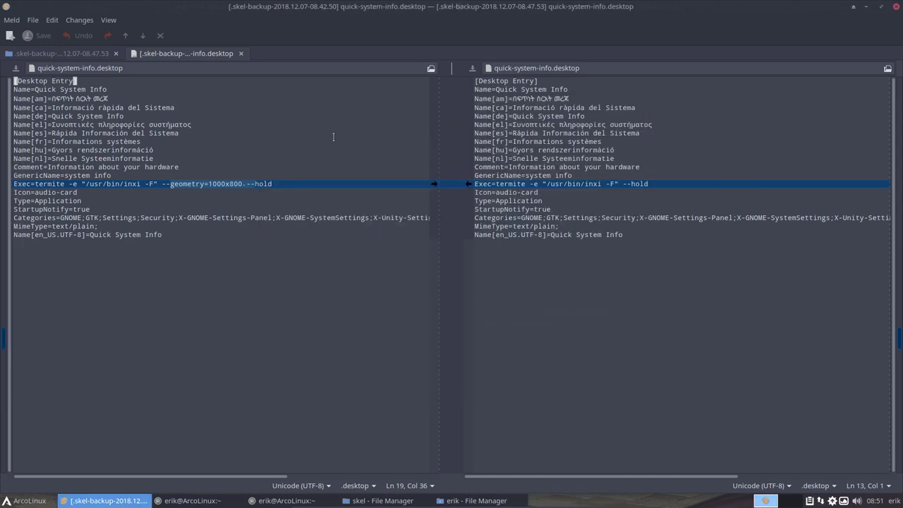
left_click(240, 54)
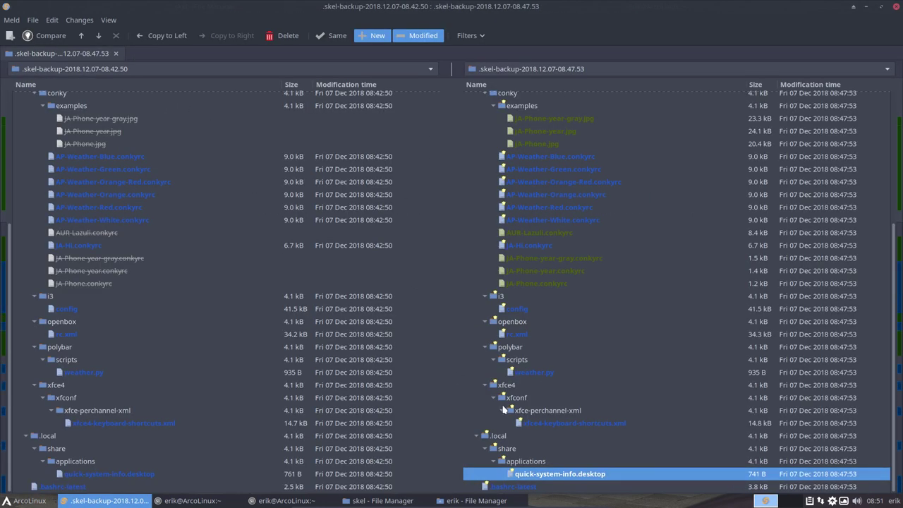
Step: Compare the two versions of .bashrc-latest, examine the differing lines through the file, and close the file comparison
left_click(63, 487)
double_click(63, 487)
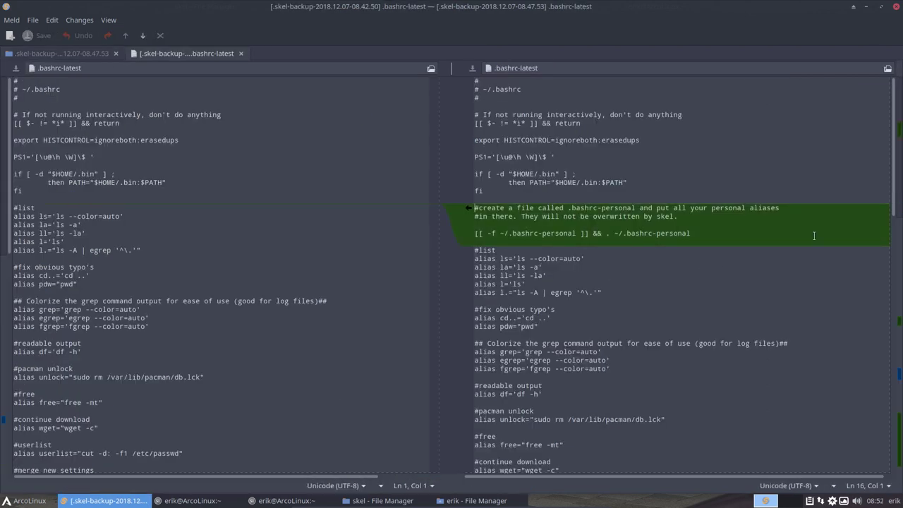
left_click_drag(897, 206, 802, 165)
left_click(242, 52)
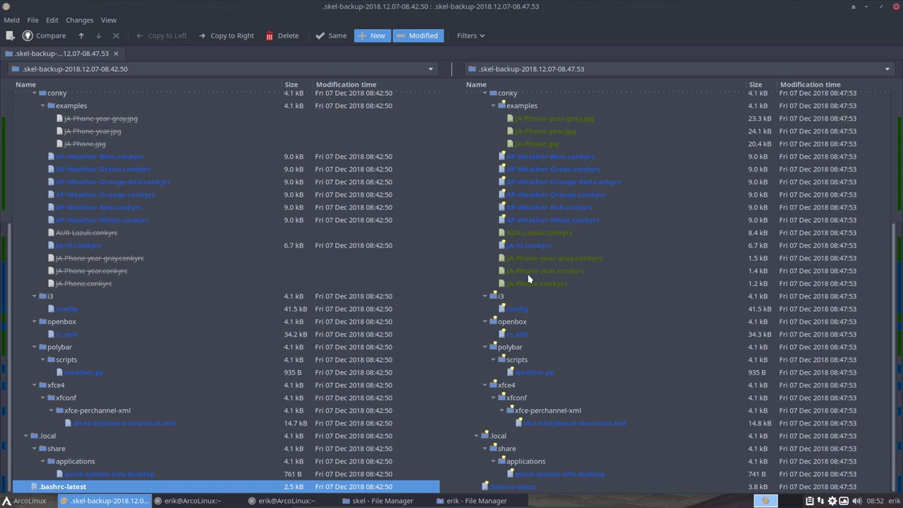
Step: Close the folder comparison along with both file managers and both terminals, and open a new terminal on the empty desktop
scroll(528, 279, "up", 5)
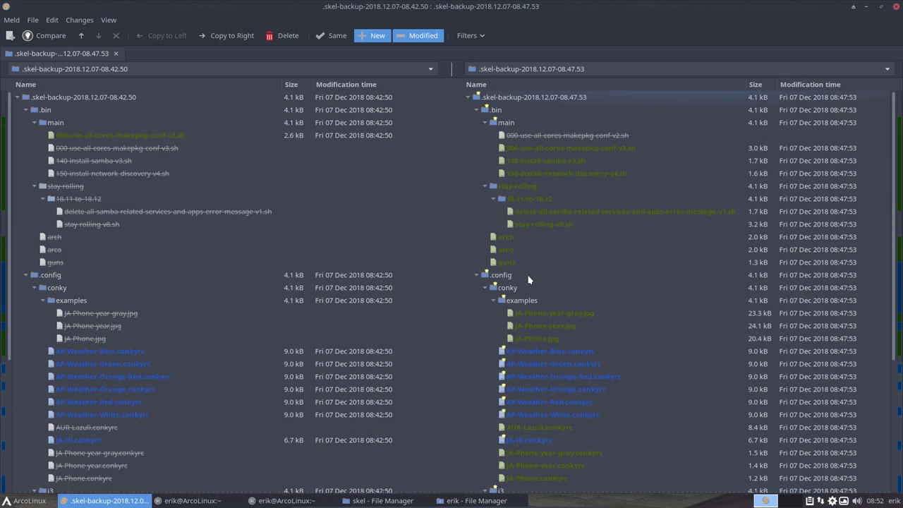
left_click(897, 5)
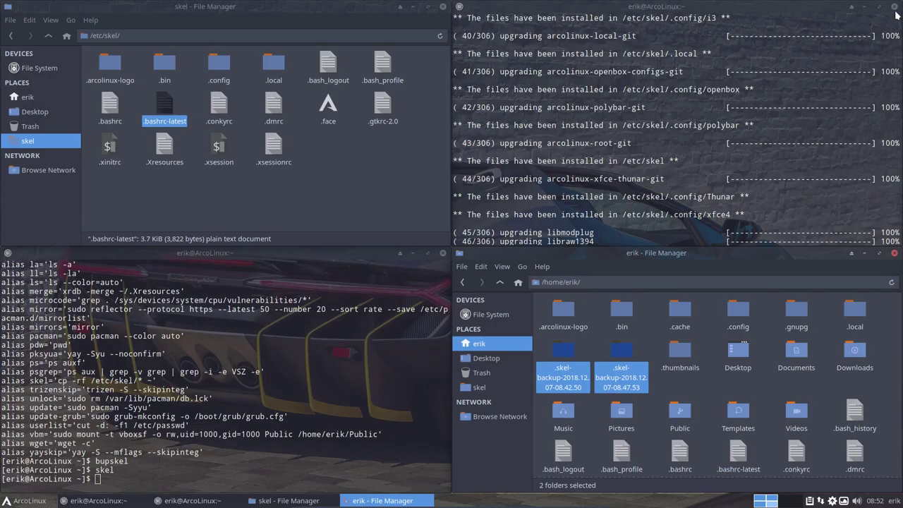
left_click(655, 352)
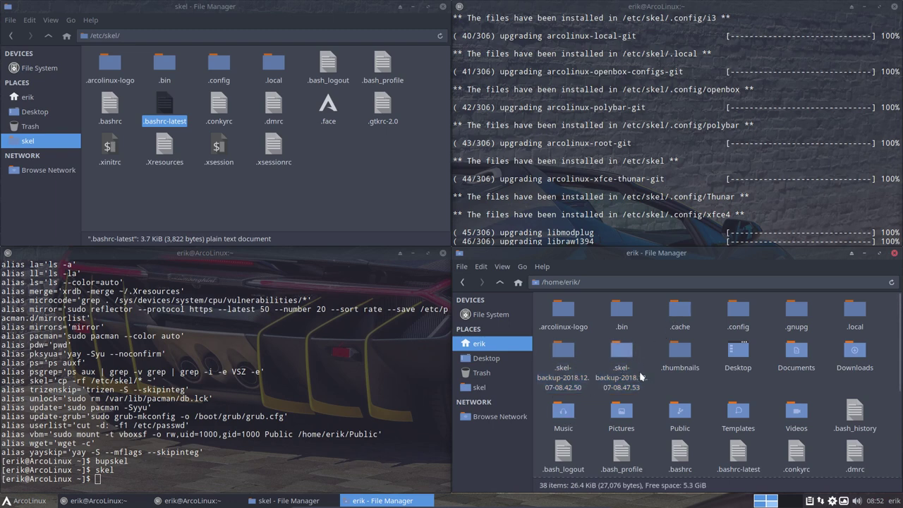
left_click(896, 10)
left_click(442, 7)
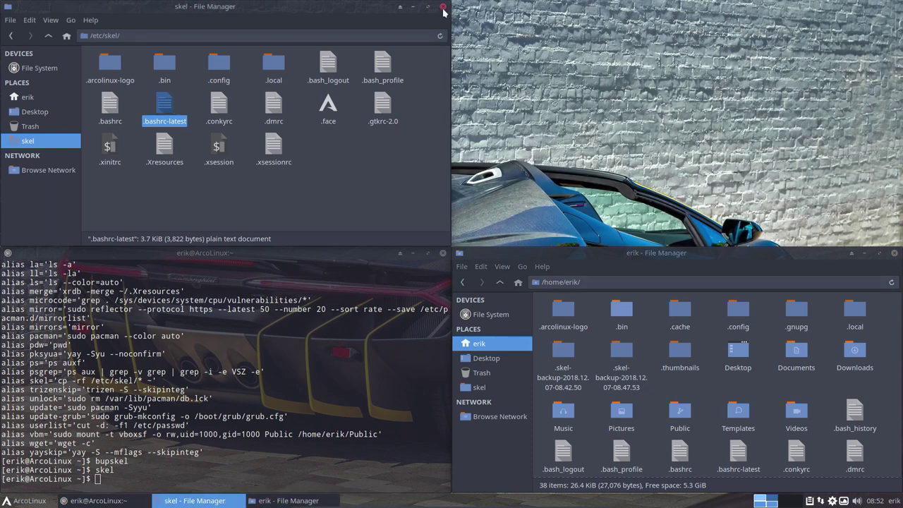
left_click(895, 252)
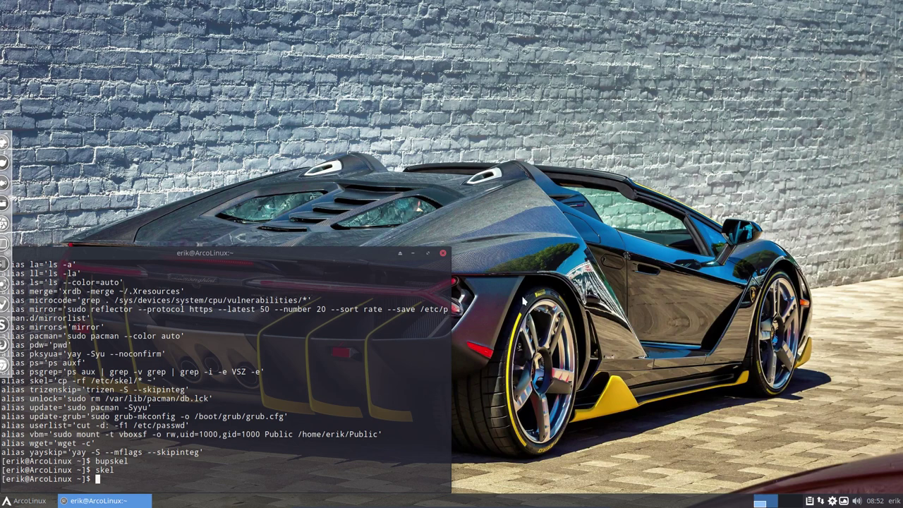
left_click(443, 253)
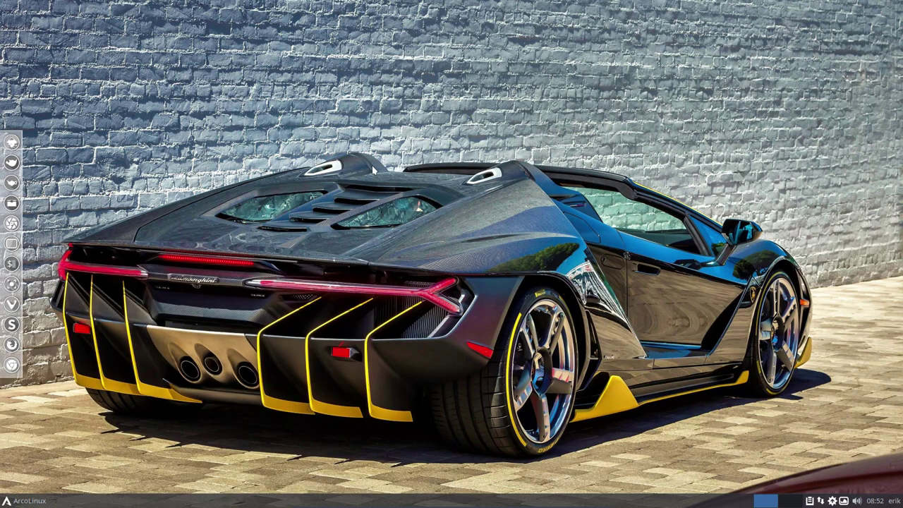
key("super+Return")
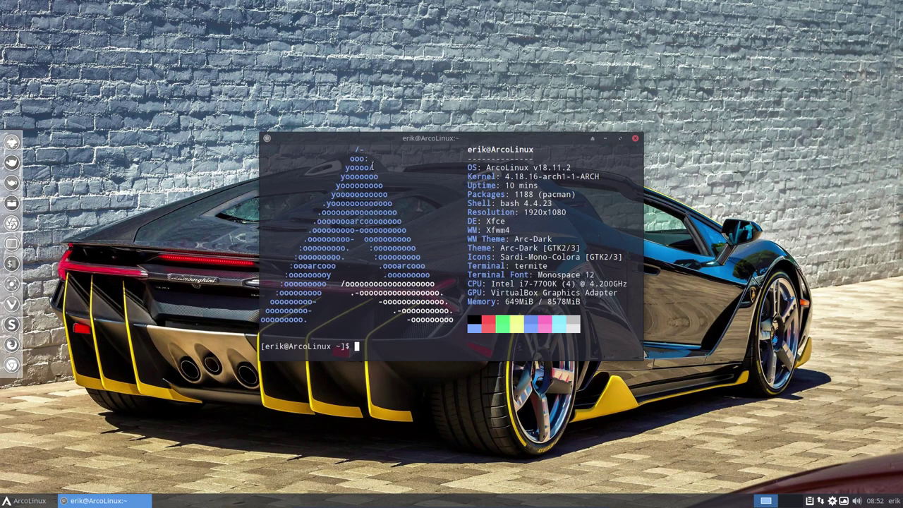
Step: Update all system and AUR packages with the pksyua alias, entering the sudo password
type("pka")
type("yua")
key("Return")
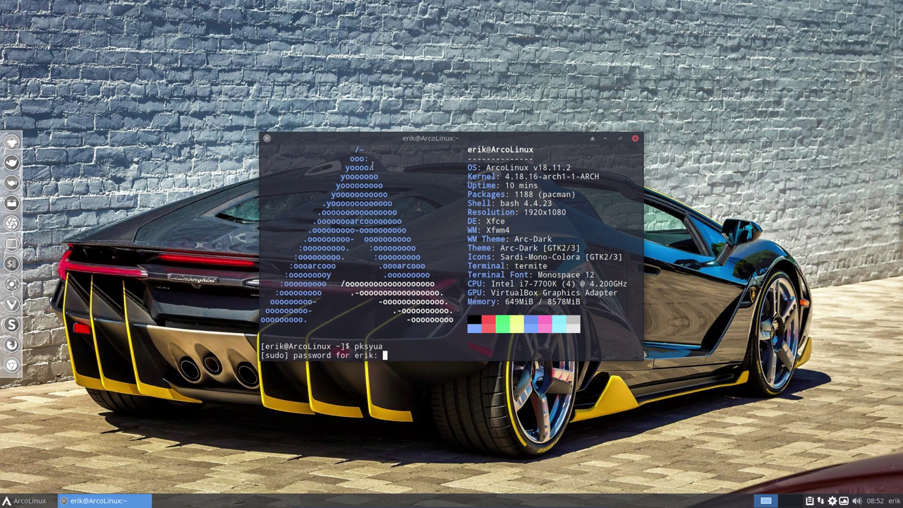
key("Return")
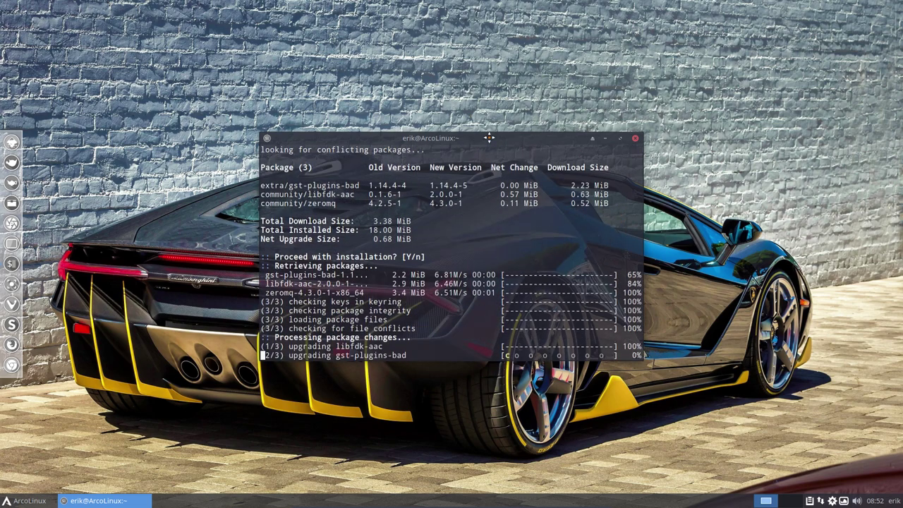
Step: Move the terminal into the desktop's upper right corner and examine the AUR packages to upgrade and the build dependencies in its output
left_click_drag(437, 137, 645, 49)
scroll(566, 139, "up", 6)
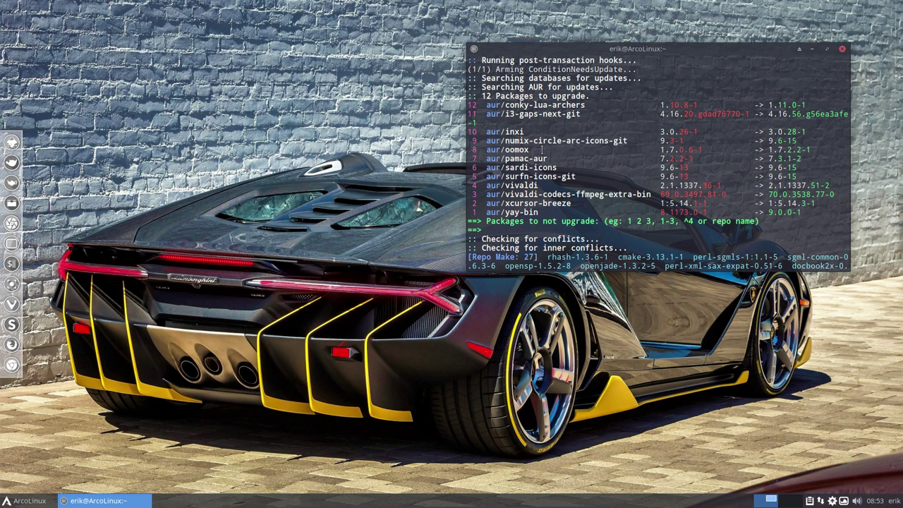
key("Return")
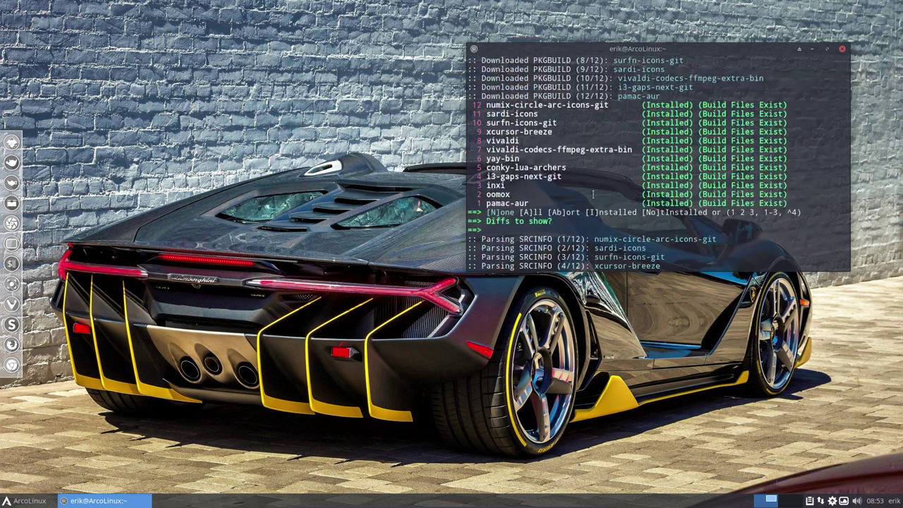
key("Return")
scroll(593, 194, "up", 15)
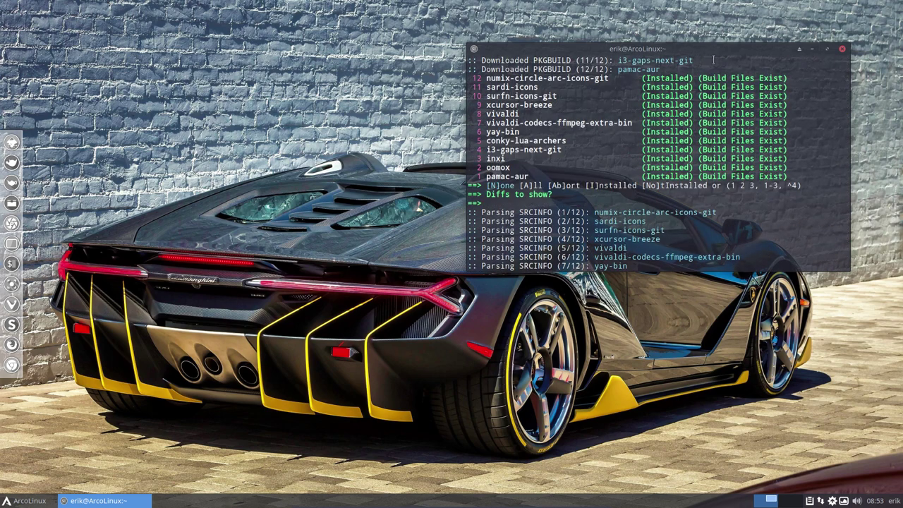
left_click_drag(727, 52, 900, 3)
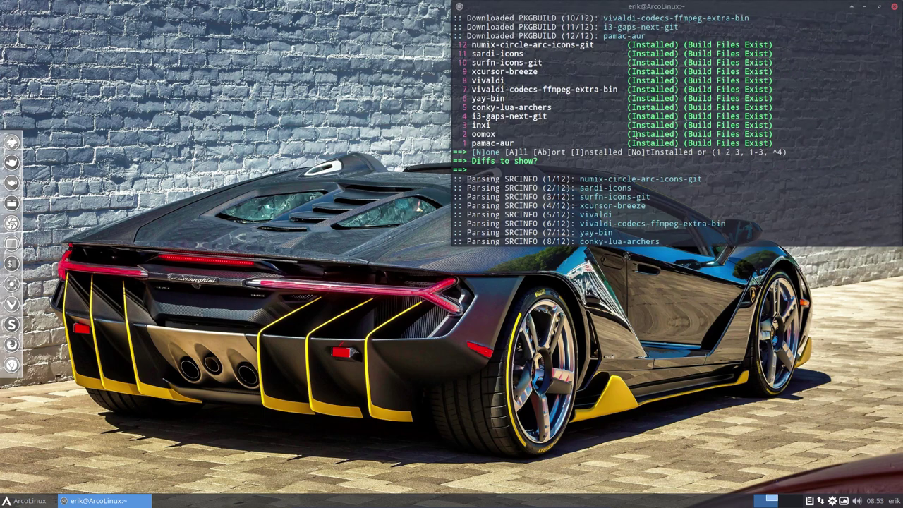
scroll(635, 133, "down", 15)
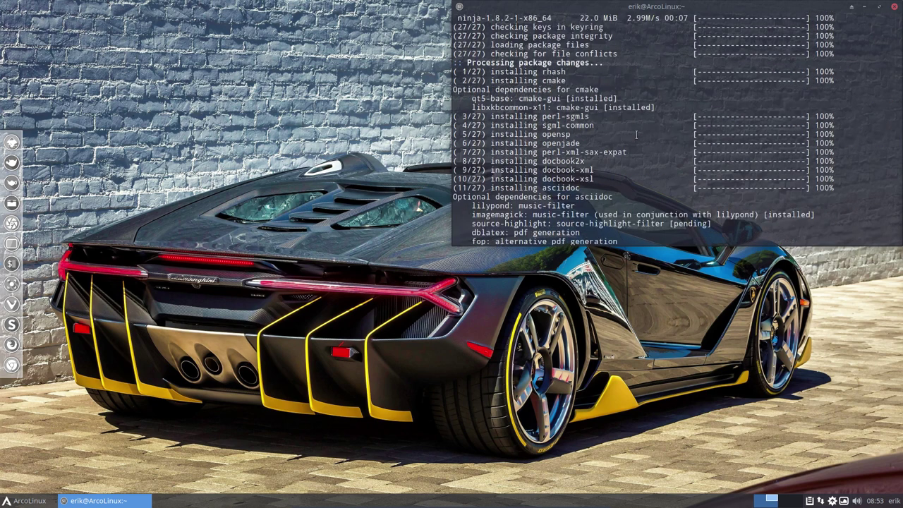
scroll(636, 133, "up", 15)
scroll(636, 133, "down", 3)
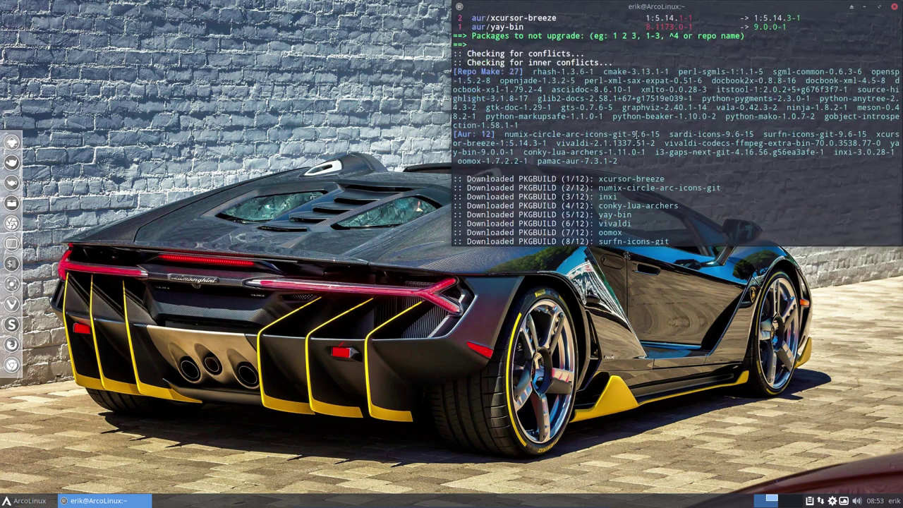
scroll(635, 133, "up", 4)
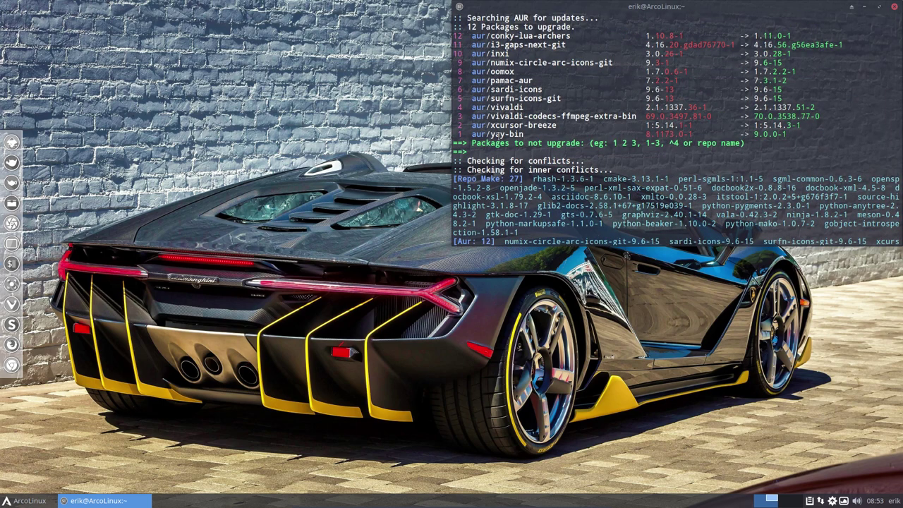
Step: Open the home folder in the file manager and compare .bashrc with .bashrc-latest in Meld
left_click(261, 311)
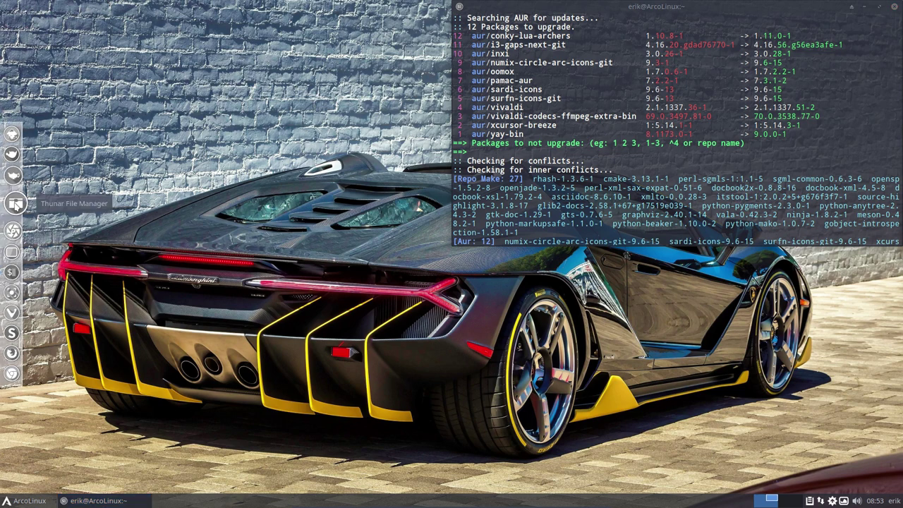
left_click(22, 203)
double_click(288, 255)
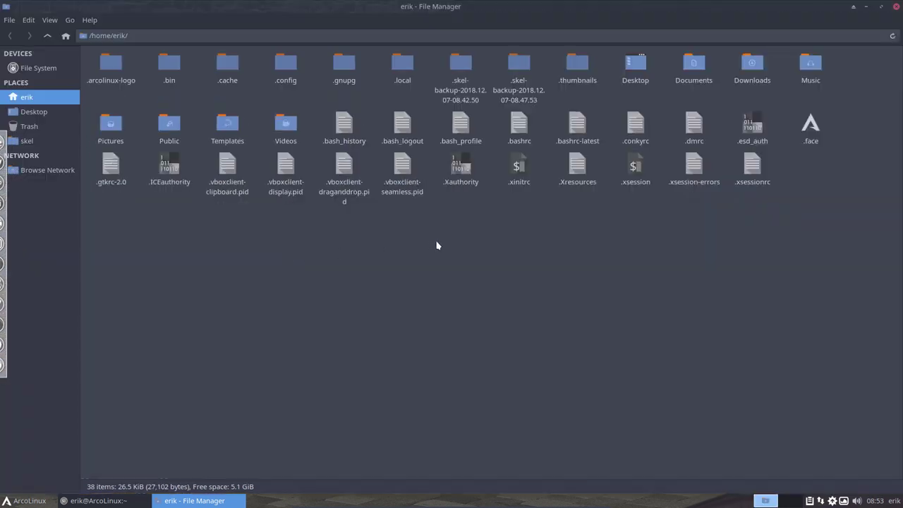
left_click(519, 124)
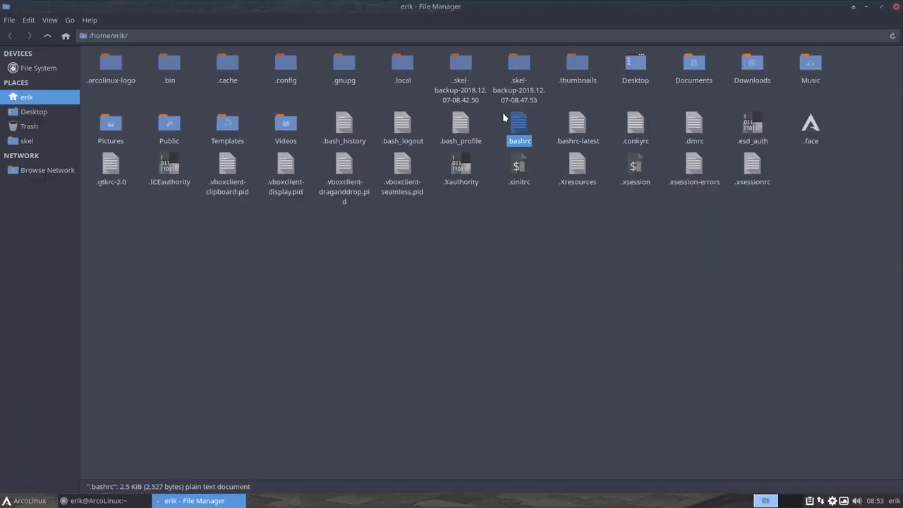
left_click(498, 112)
left_click_drag(495, 114, 576, 141)
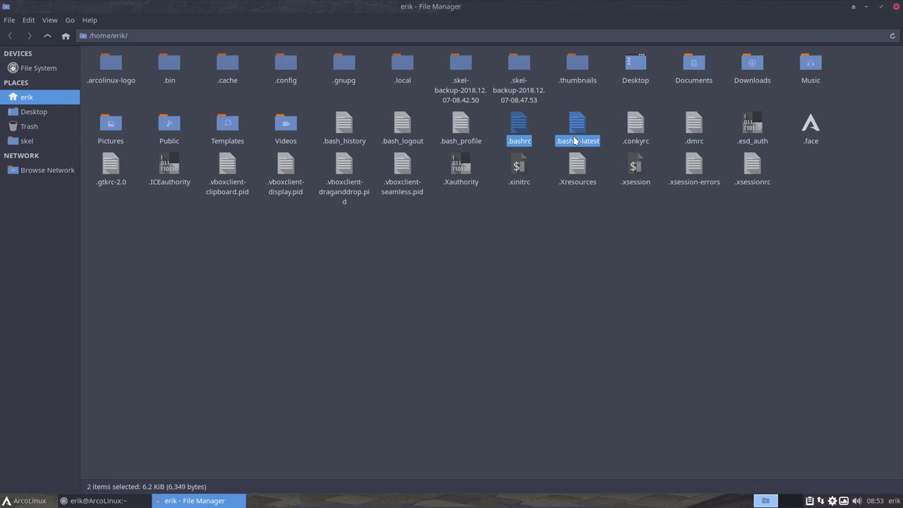
right_click(572, 122)
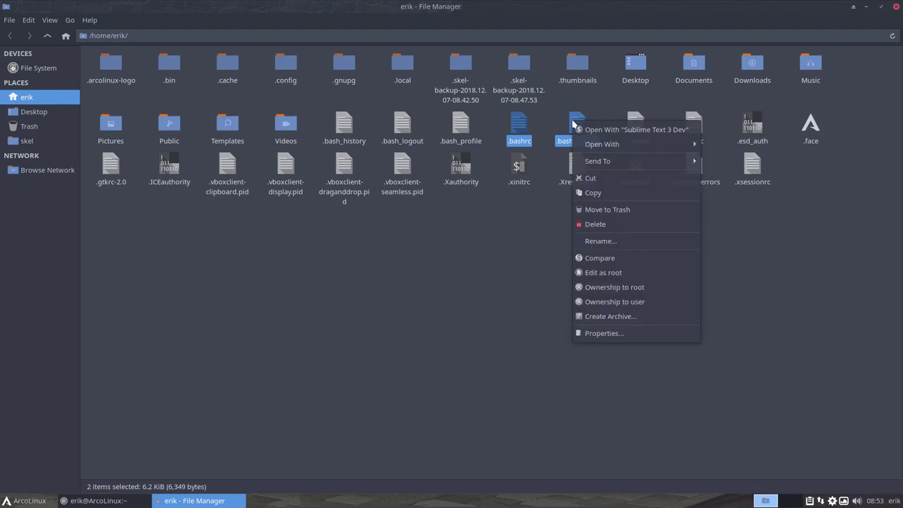
left_click(605, 258)
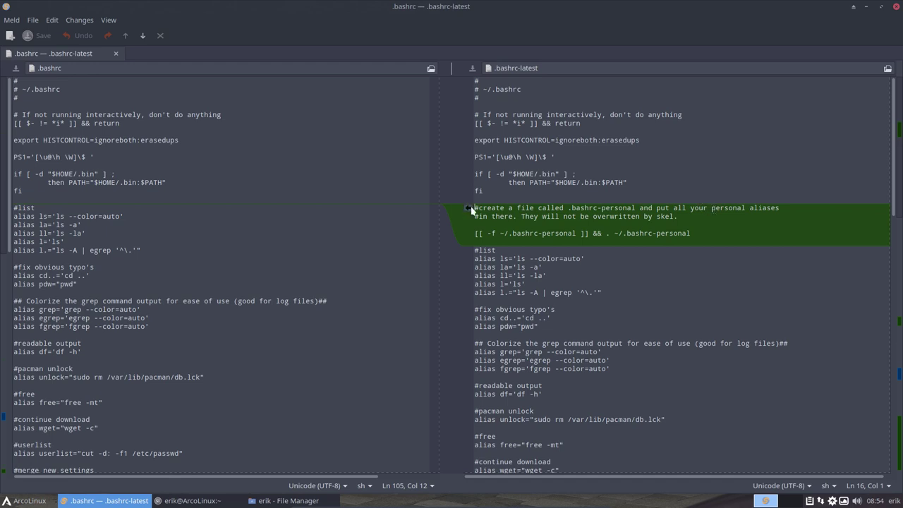
Step: Copy the .bashrc-personal block and the cb alias block from .bashrc-latest into .bashrc
left_click(471, 210)
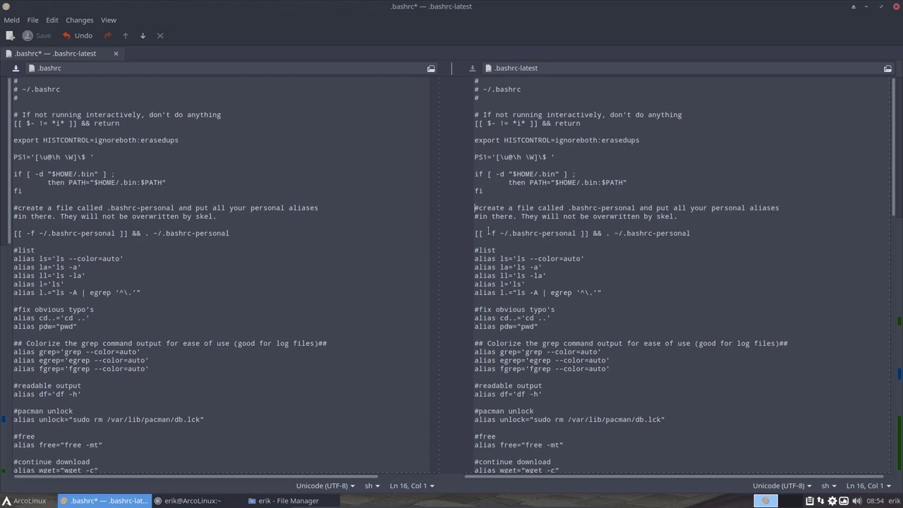
scroll(505, 232, "down", 15)
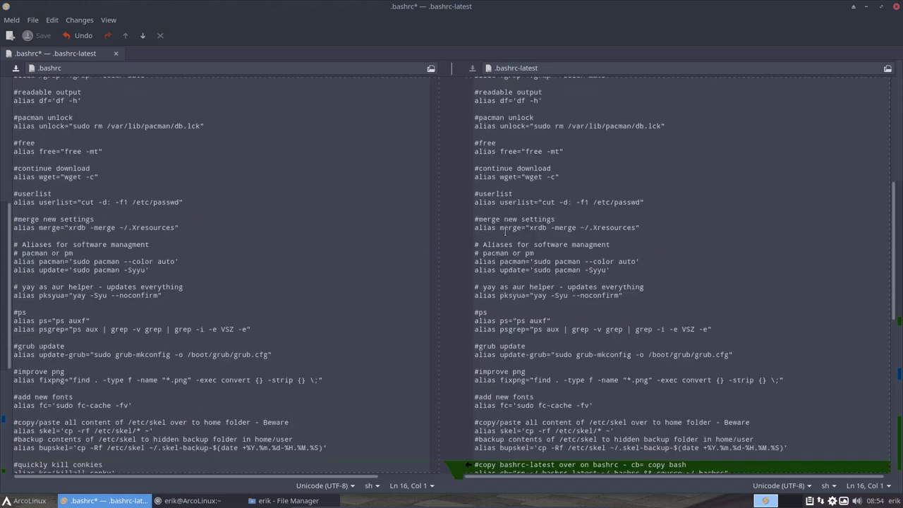
scroll(505, 230, "down", 3)
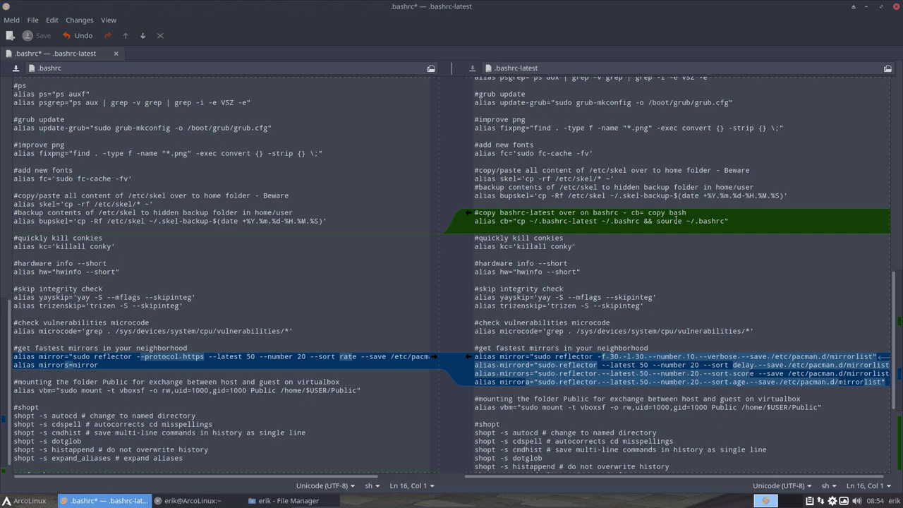
left_click(470, 217)
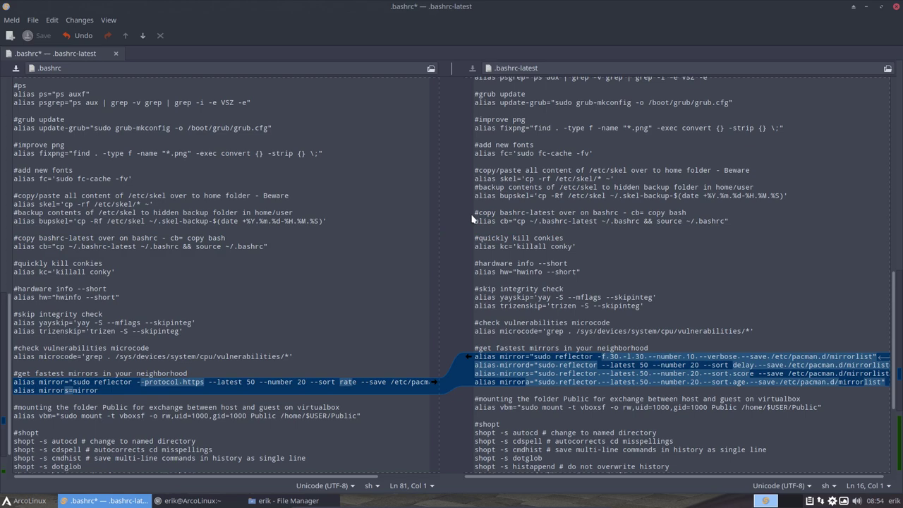
Step: Examine the reflector mirror aliases in .bashrc-latest and replace the old mirror lines in .bashrc with them
scroll(473, 226, "down", 5)
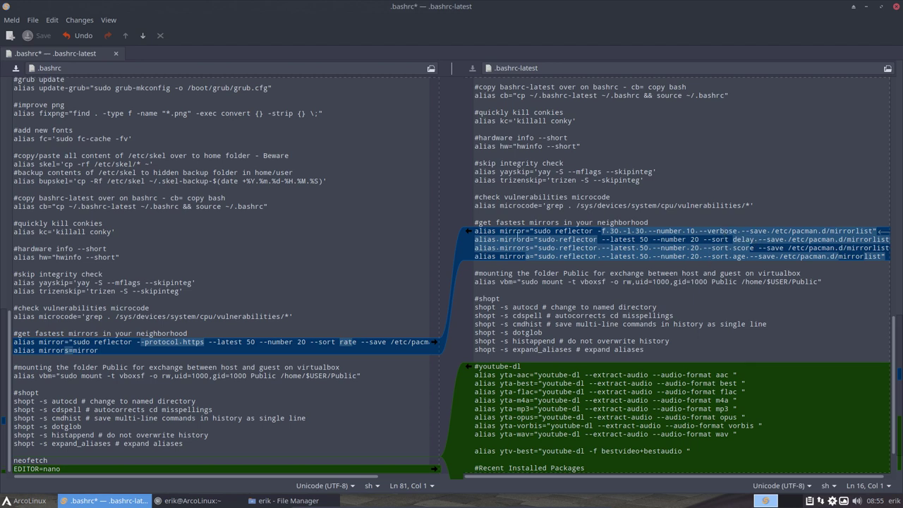
left_click(518, 240)
left_click(534, 230)
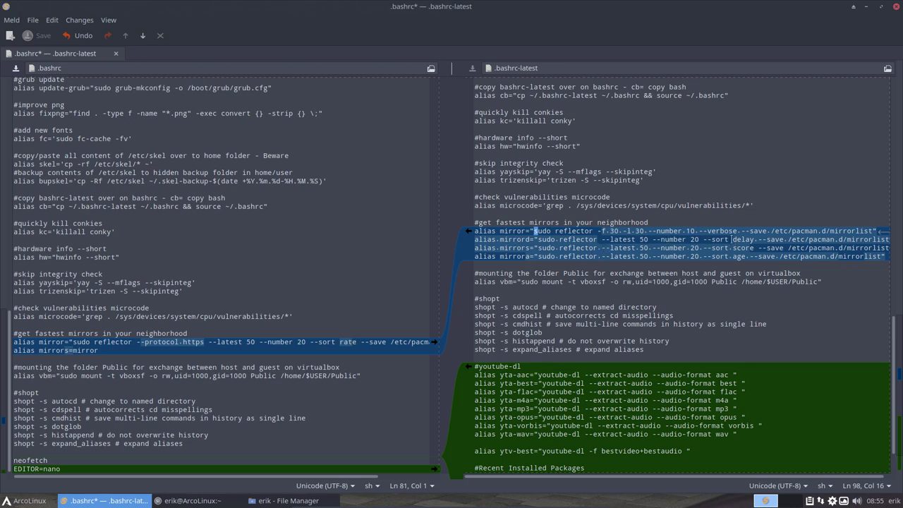
left_click(727, 257)
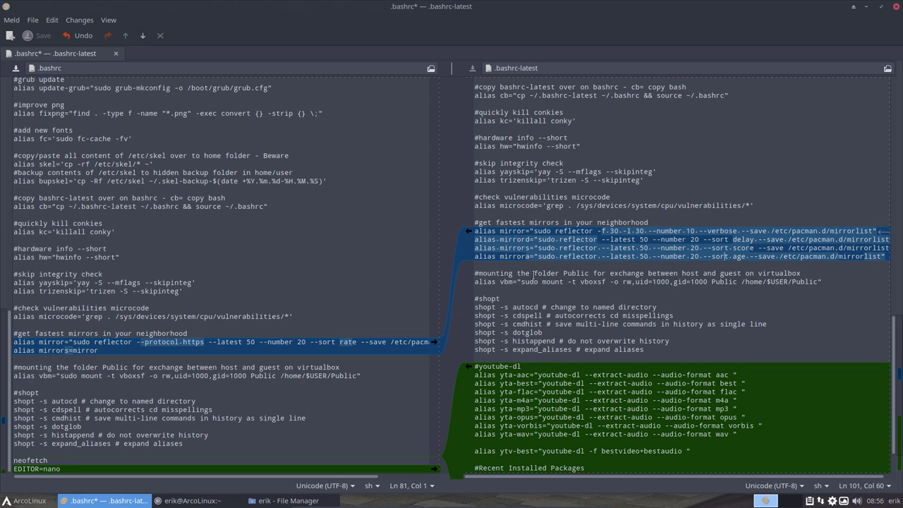
left_click(469, 259)
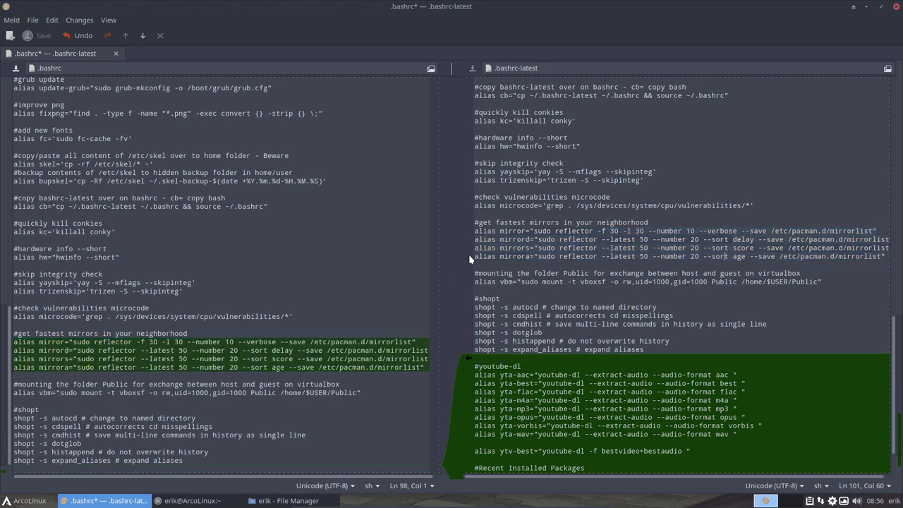
Step: Delete the EDITOR=nano line at the end of .bashrc and copy over the youtube-dl, rip and cleanup aliases from .bashrc-latest
key("ctrl+End")
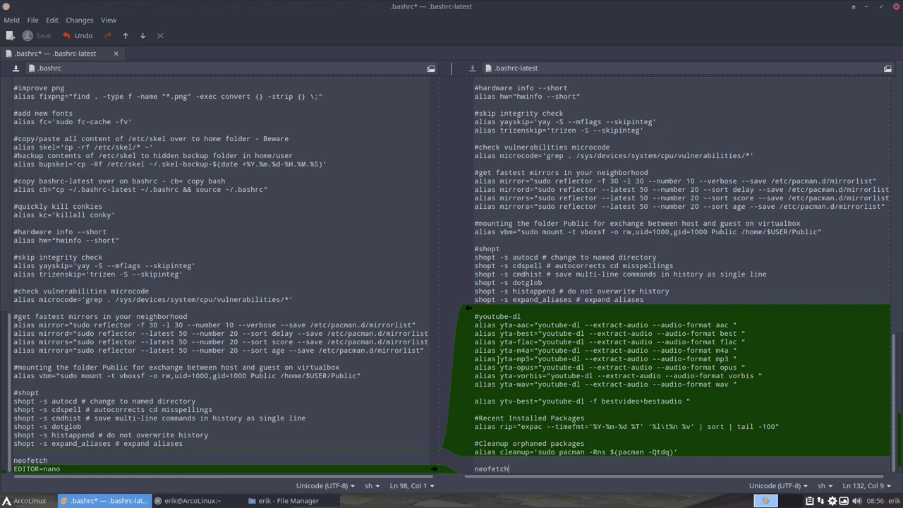
double_click(507, 426)
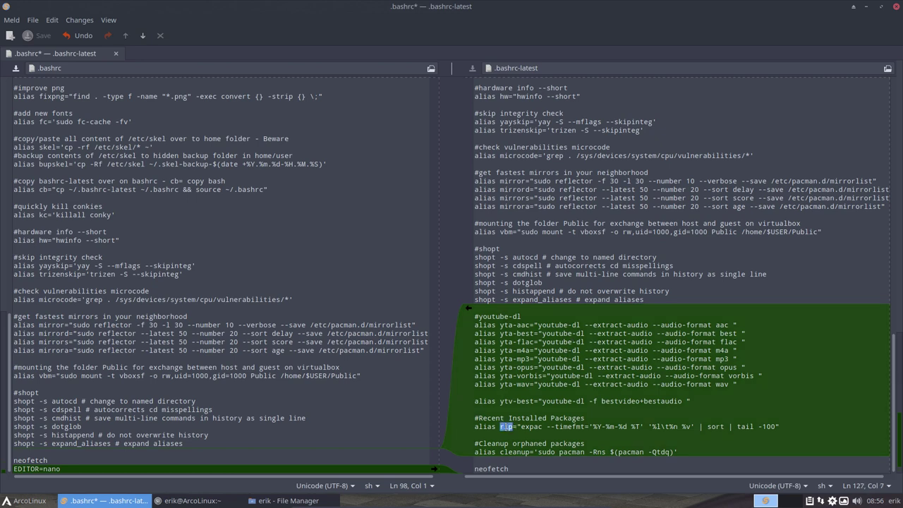
double_click(531, 427)
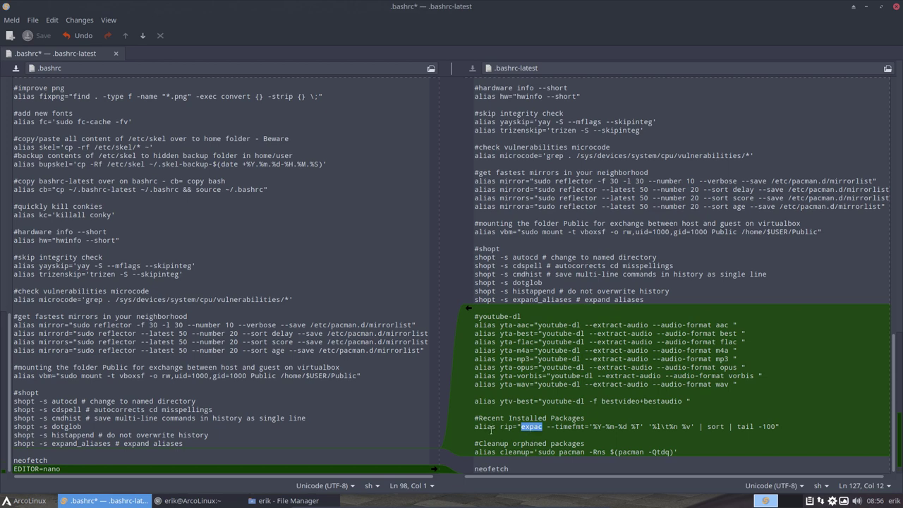
double_click(506, 427)
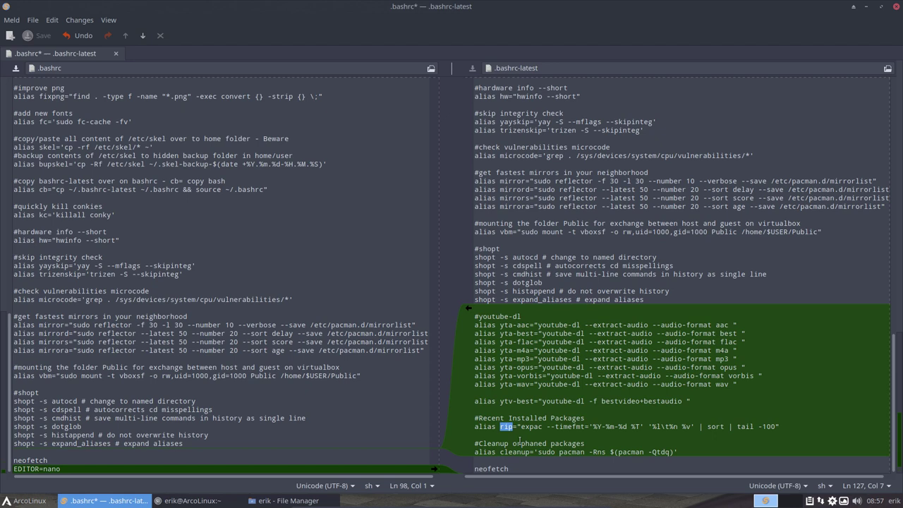
left_click(517, 452)
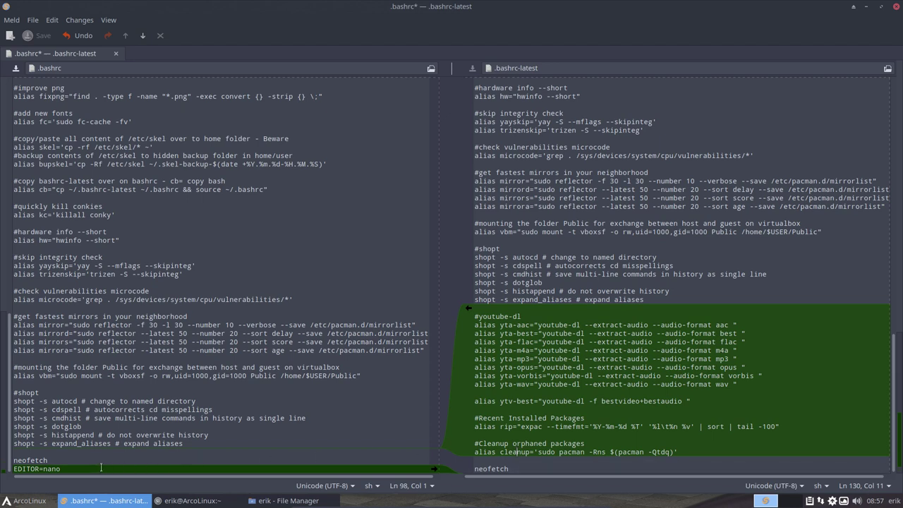
left_click_drag(100, 468, 9, 471)
key("Delete")
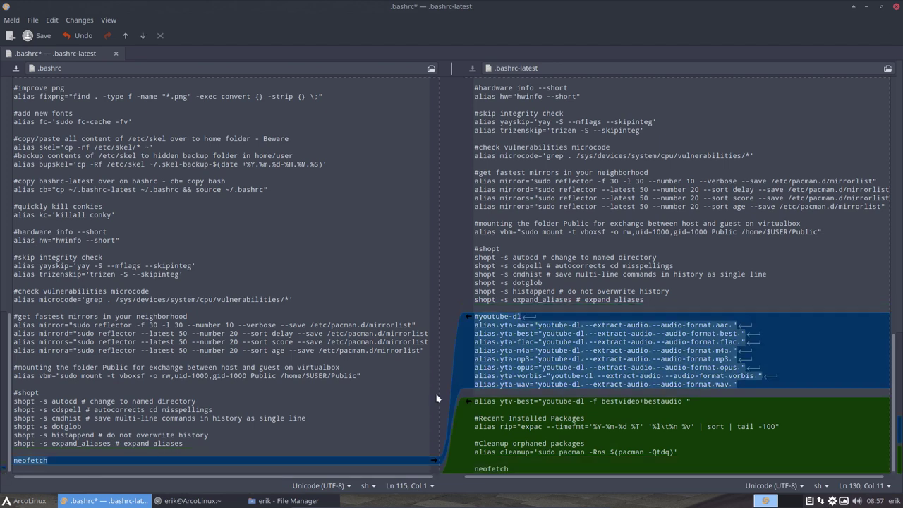
left_click(468, 318)
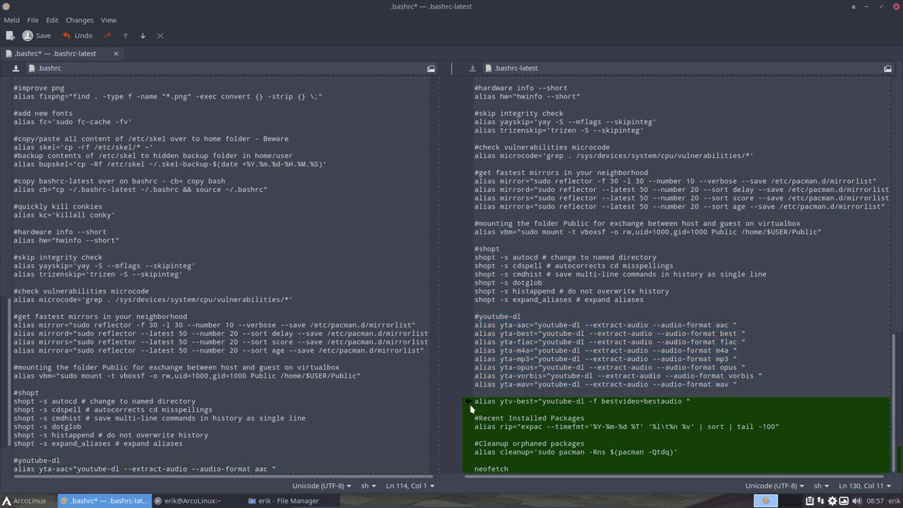
left_click(467, 400)
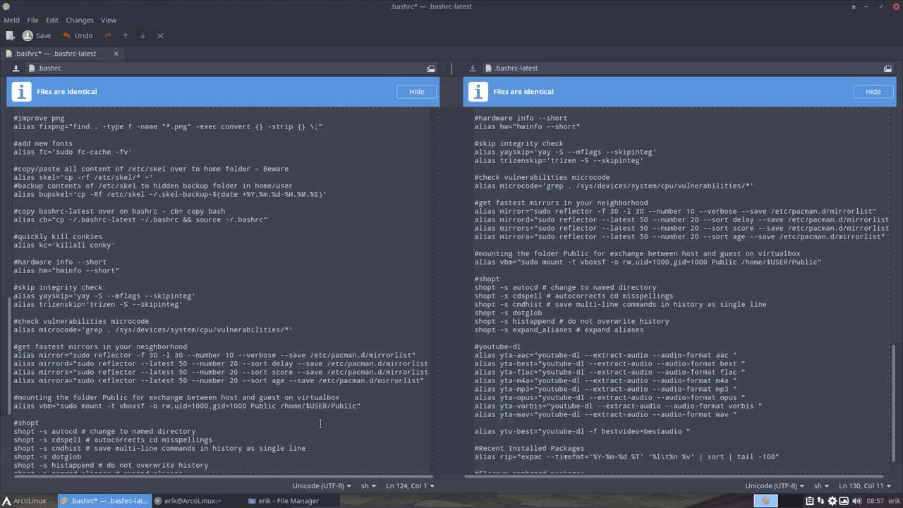
Step: Check the end of the merged file, then close the comparison and save the changes to .bashrc
scroll(320, 423, "down", 5)
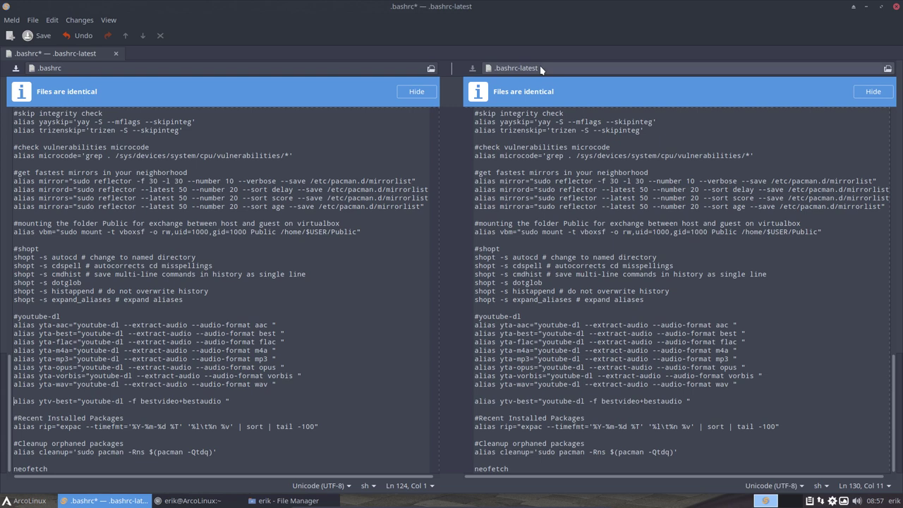
left_click(311, 274)
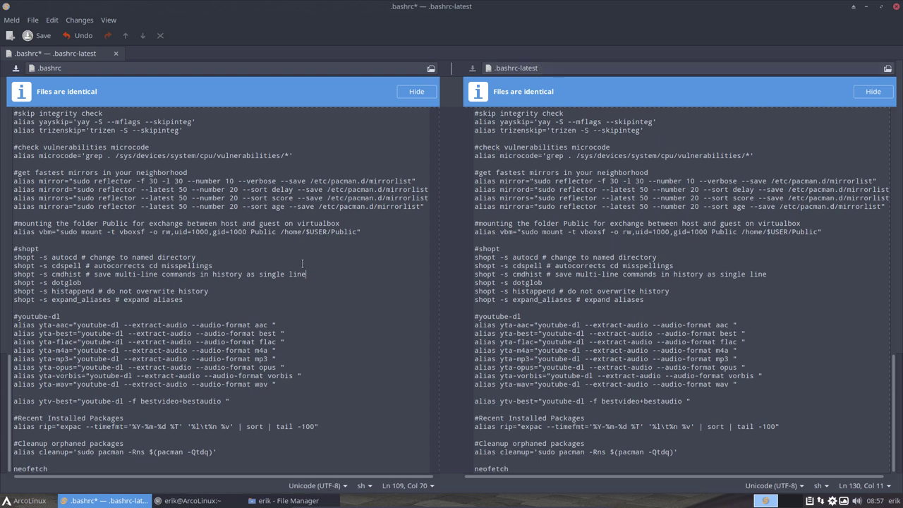
left_click(116, 53)
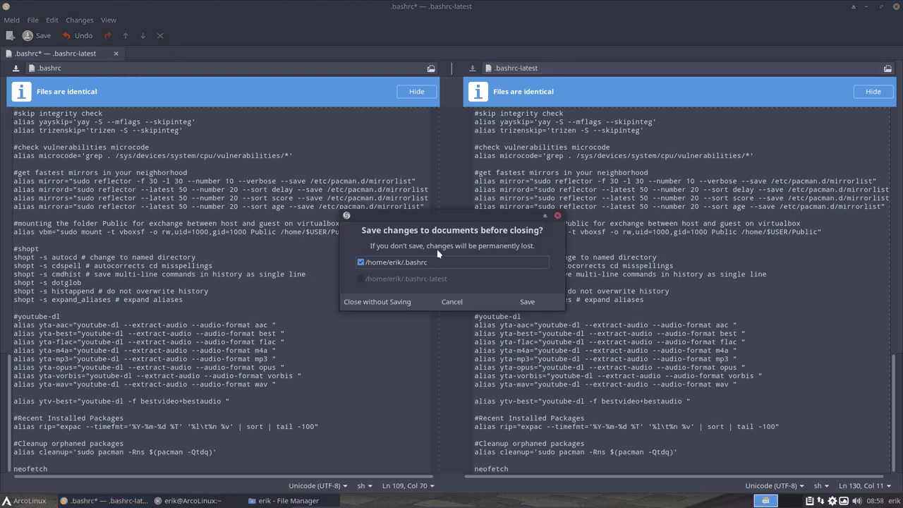
left_click(527, 302)
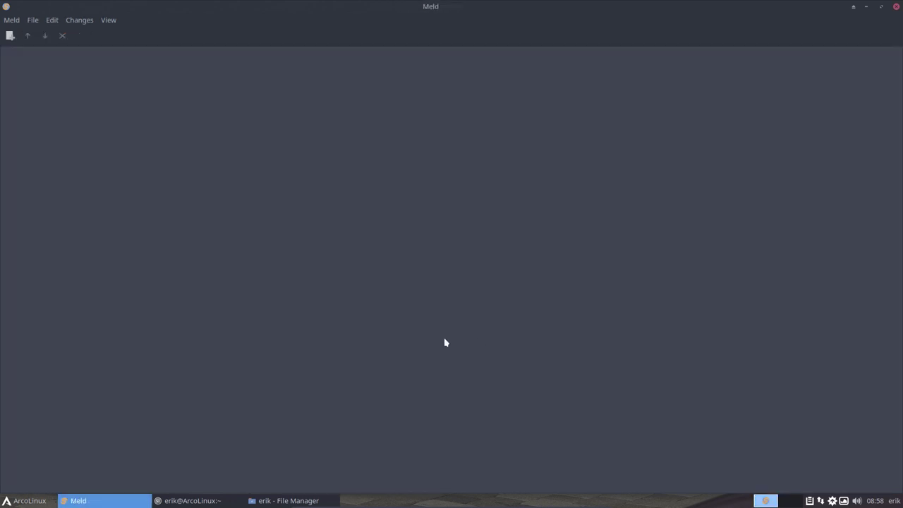
Step: Close the empty comparison window, compare .bashrc with .bashrc-latest in the home folder once more, and close the comparison
left_click(896, 7)
left_click(564, 205)
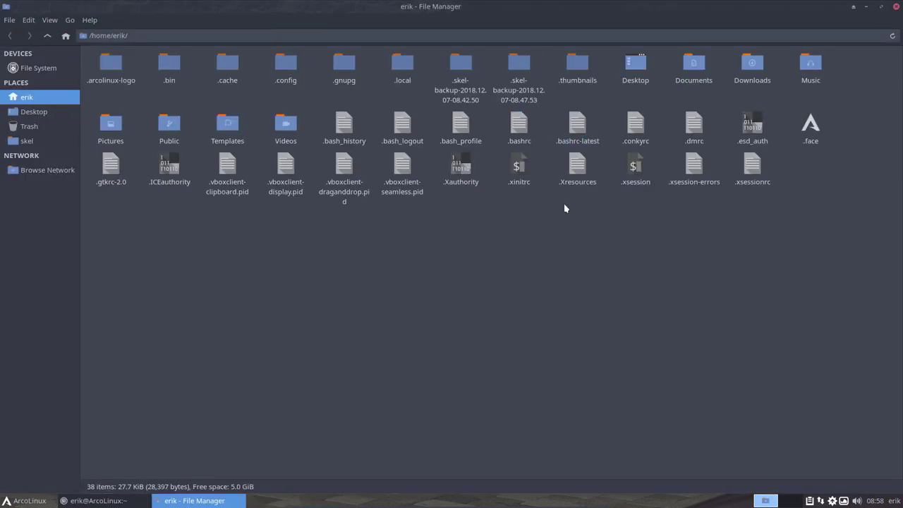
left_click(511, 124)
left_click(578, 127, "ctrl")
right_click(578, 131)
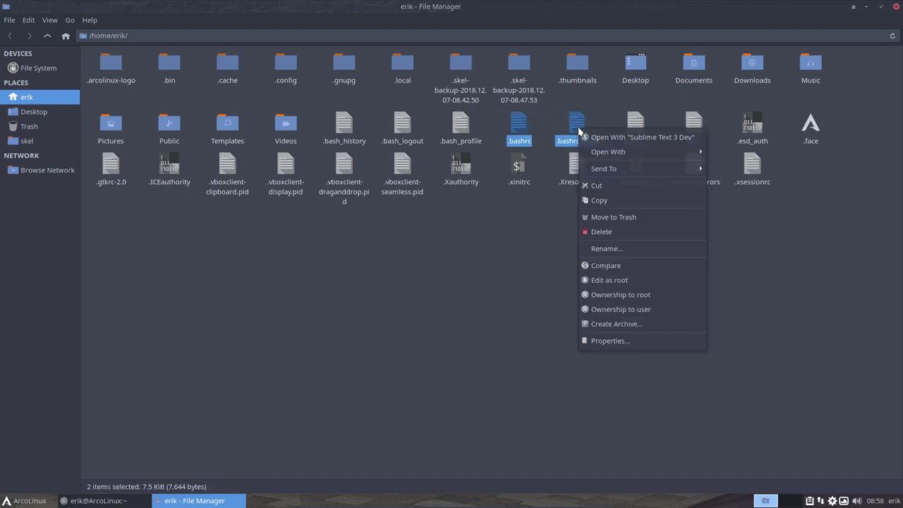
left_click(607, 266)
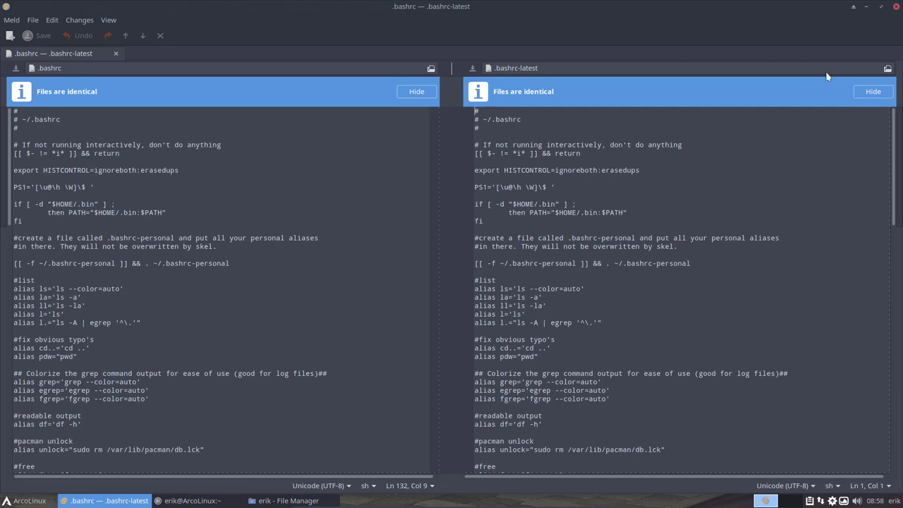
left_click(897, 6)
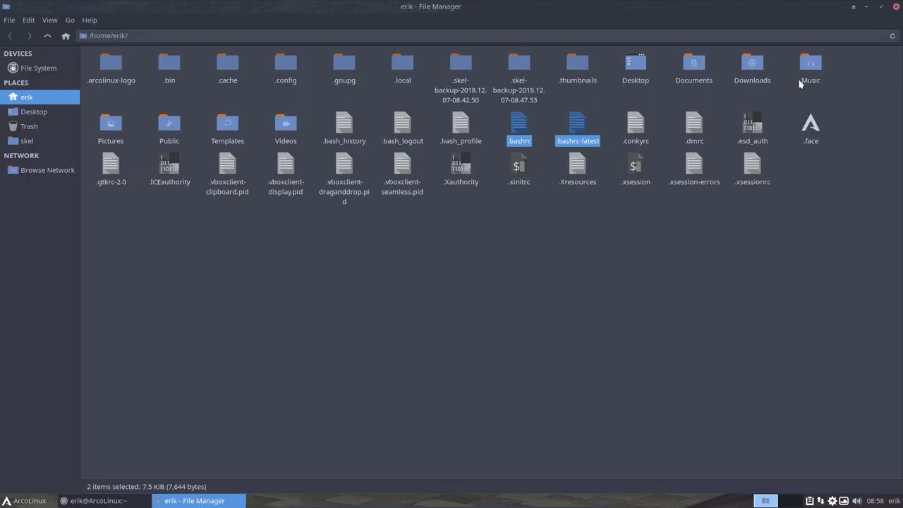
Step: Open a terminal in the home folder and reload the shell configuration with source ~/.bashrc
left_click(535, 131)
left_click(517, 132)
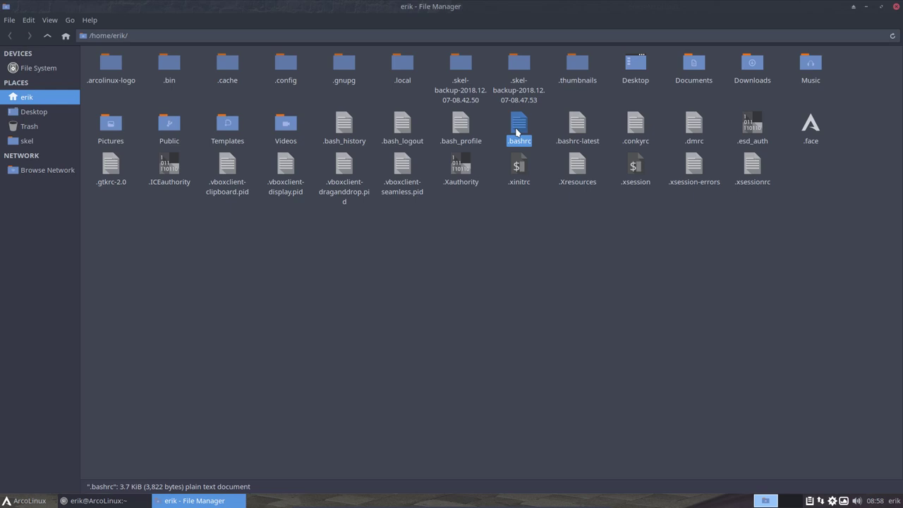
right_click(501, 233)
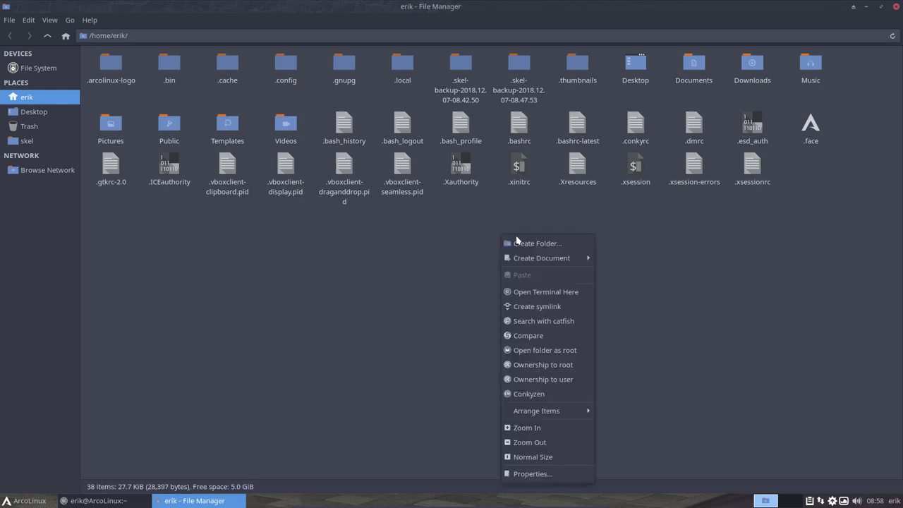
left_click(531, 295)
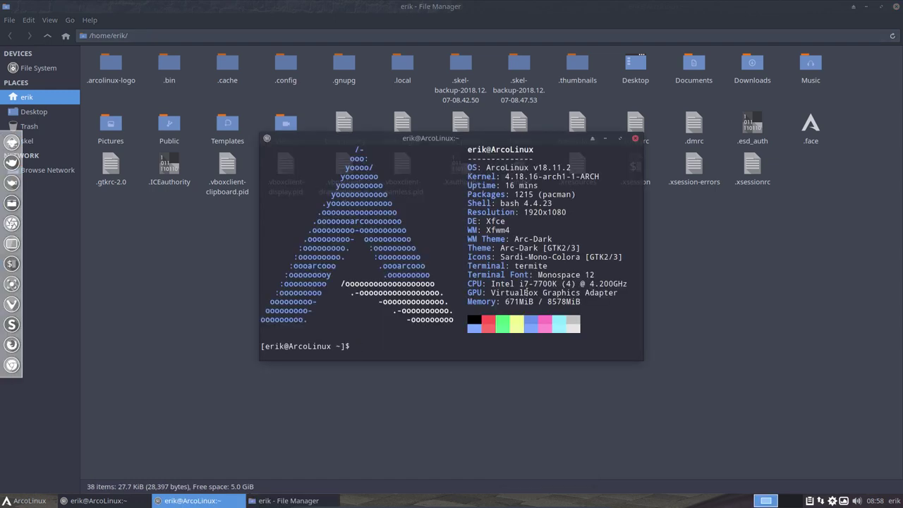
type("source /.")
key("BackSpace")
key("BackSpace")
type(".bashrc")
key("Left")
key("Left")
key("Left")
key("Left")
key("Left")
key("Left")
key("Left")
type("~/")
key("Return")
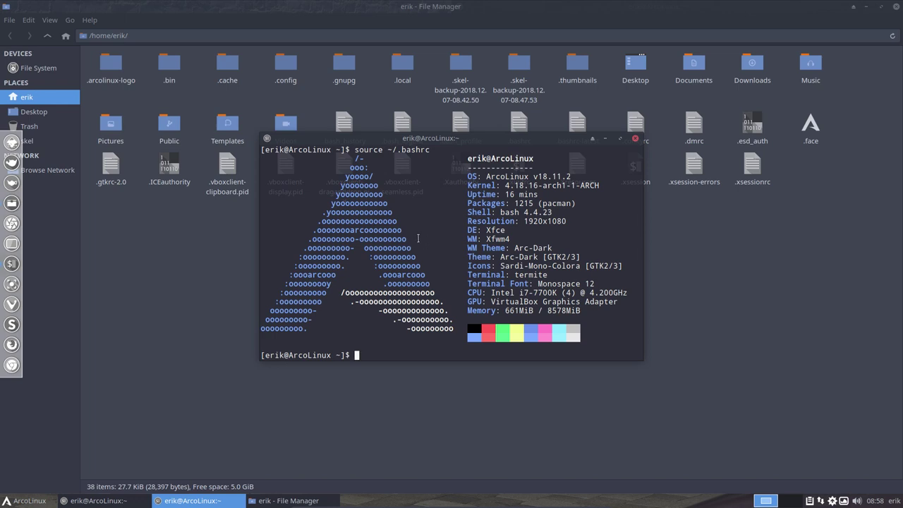
Step: List all defined aliases in the terminal and check the youtube-dl entries at the end
scroll(418, 238, "up", 3)
scroll(417, 239, "down", 3)
left_click_drag(532, 138, 425, 228)
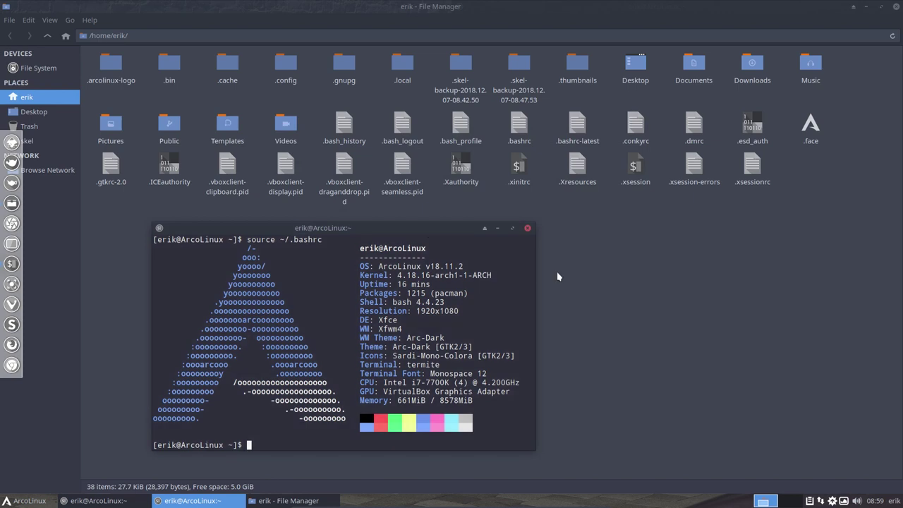
type("alias")
key("Return")
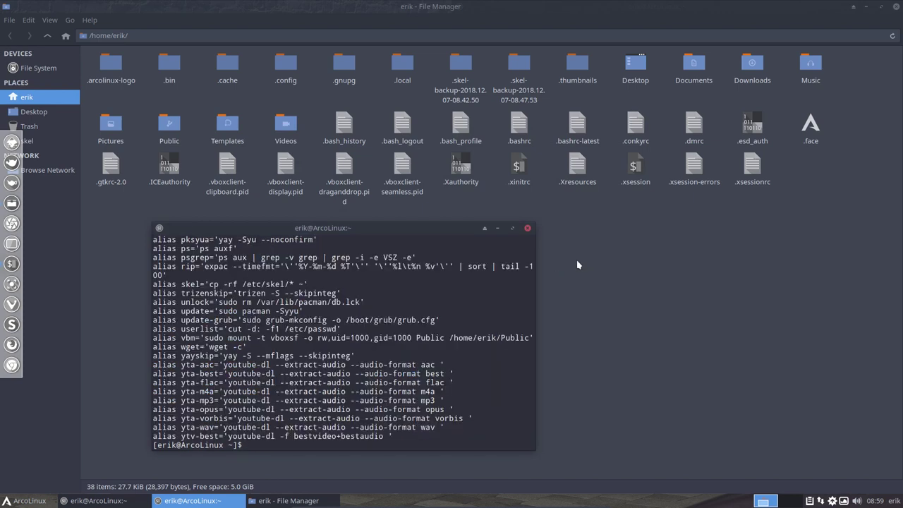
left_click_drag(388, 436, 142, 364)
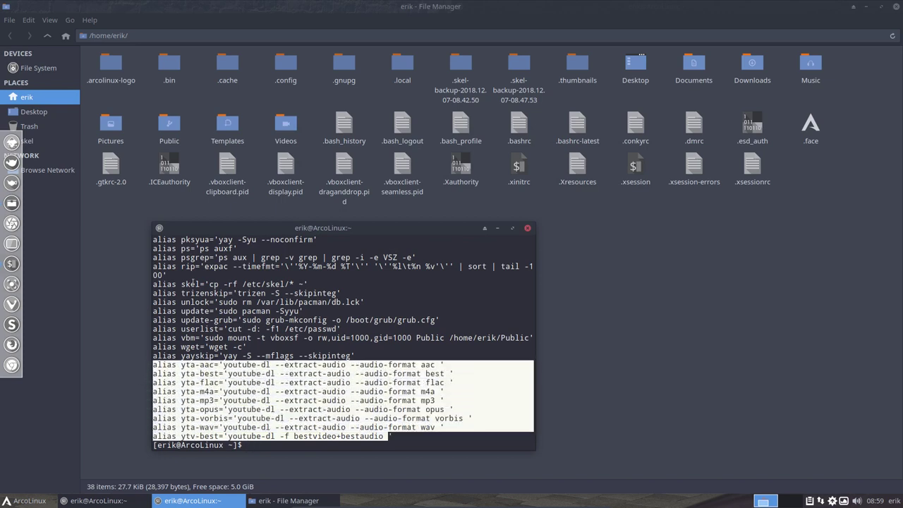
left_click(194, 295)
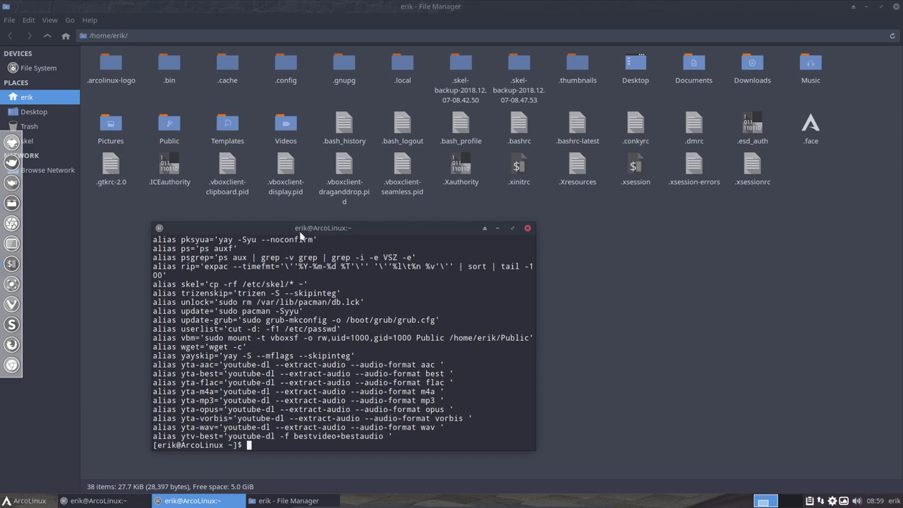
Step: Move the terminal window aside and try the rip alias
left_click_drag(341, 233, 219, 48)
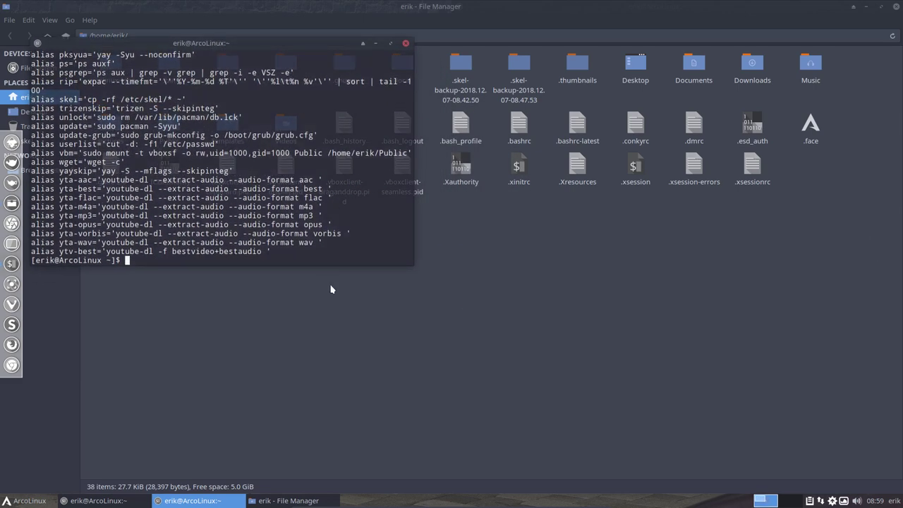
type("rip")
key("Return")
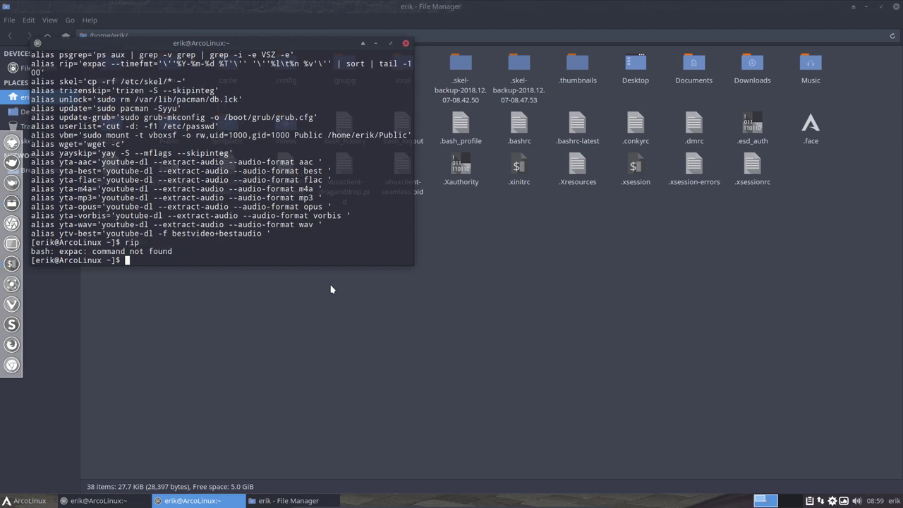
Step: Install the expac package with sudo pacman -S expac, entering the account password and accepting the installation
type("sudo pacman -)")
key("BackSpace")
type("S exapac")
key("Return")
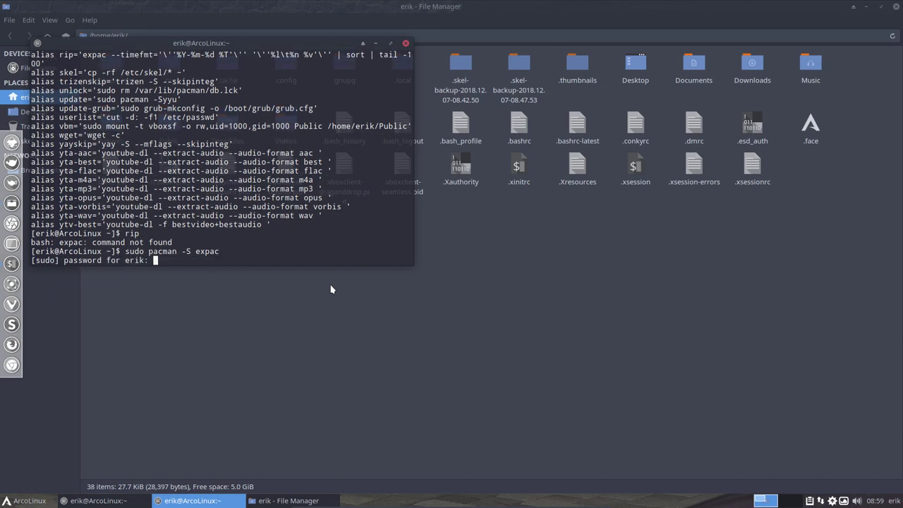
key("Return")
key("Return")
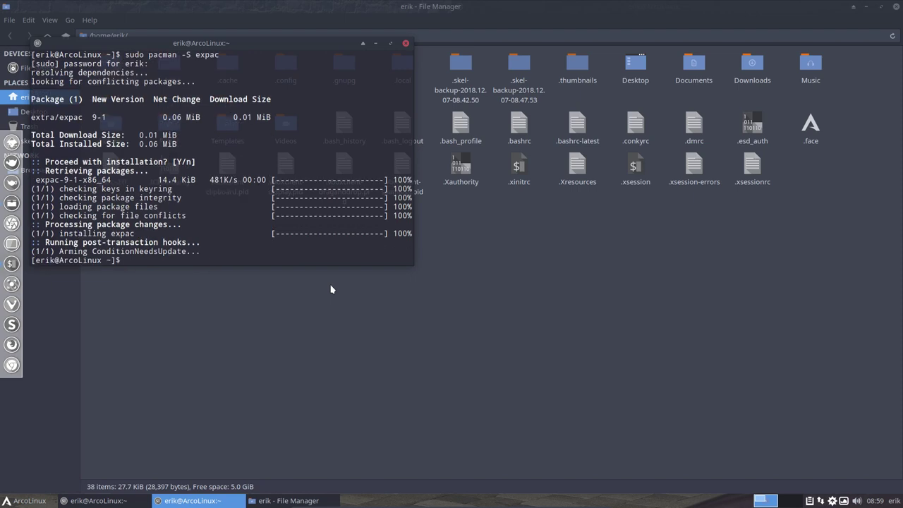
Step: Run the rip alias again and review its list of recently installed packages from the latest entry back to the first
type("rip")
key("Return")
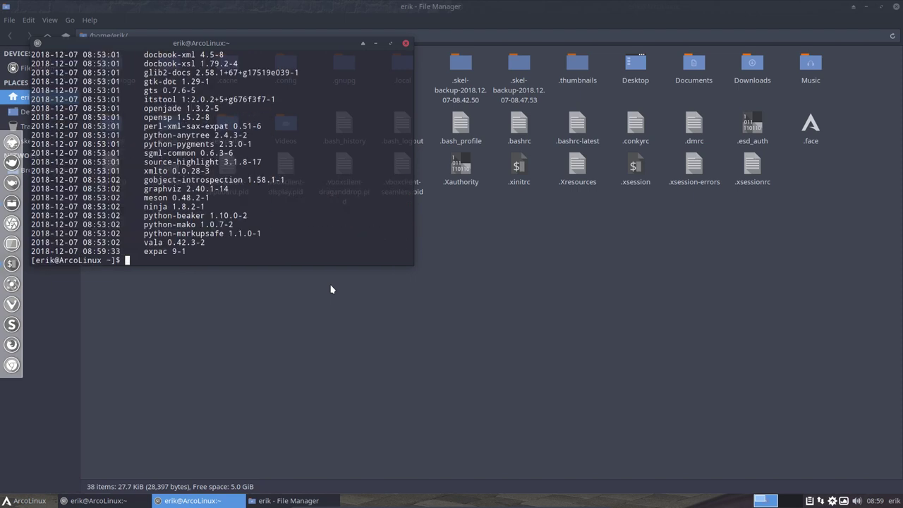
left_click_drag(221, 40, 542, 110)
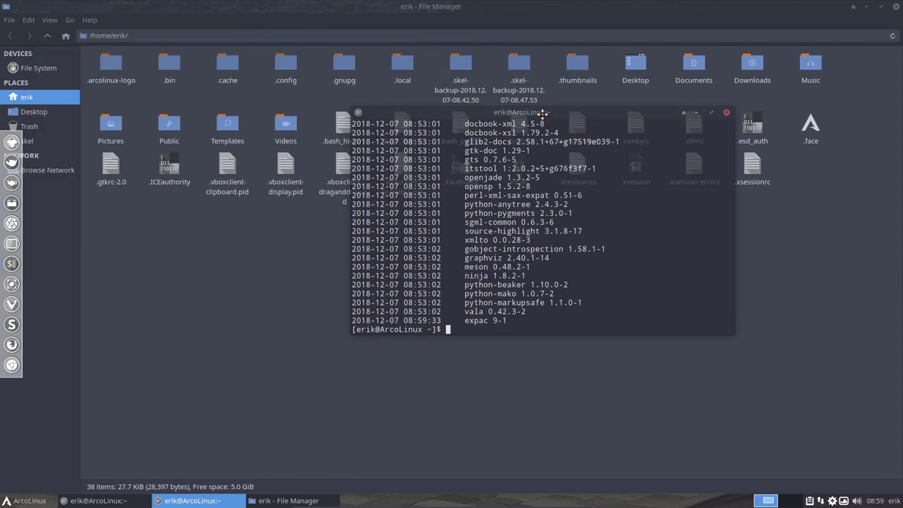
left_click_drag(522, 319, 464, 321)
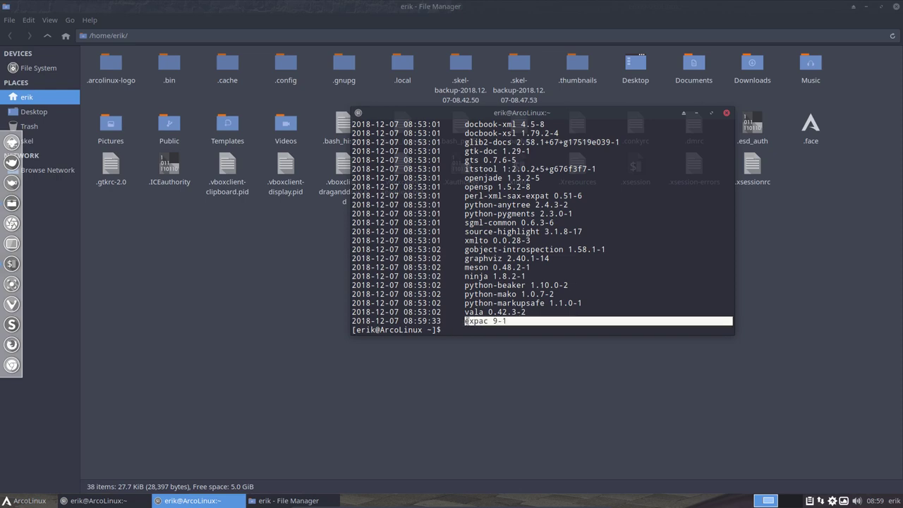
left_click(476, 311)
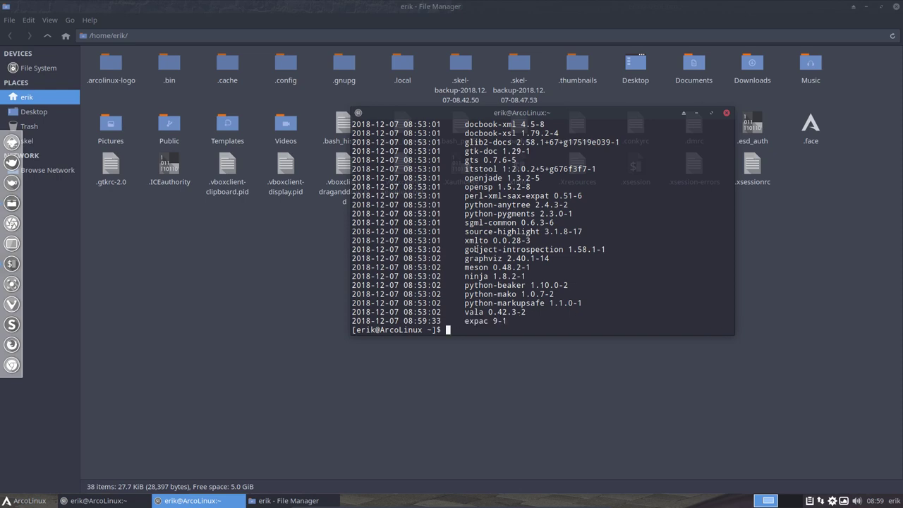
scroll(479, 249, "up", 2)
scroll(478, 250, "up", 3)
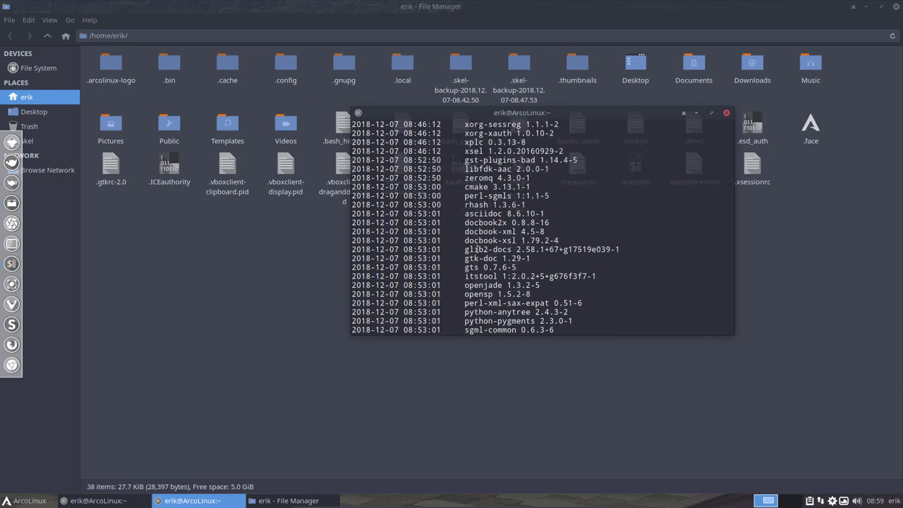
scroll(479, 249, "up", 8)
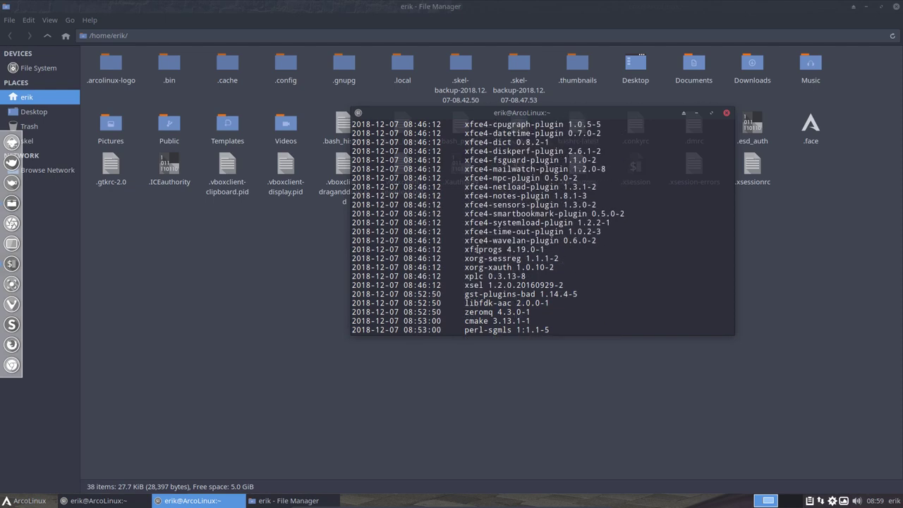
scroll(479, 249, "up", 7)
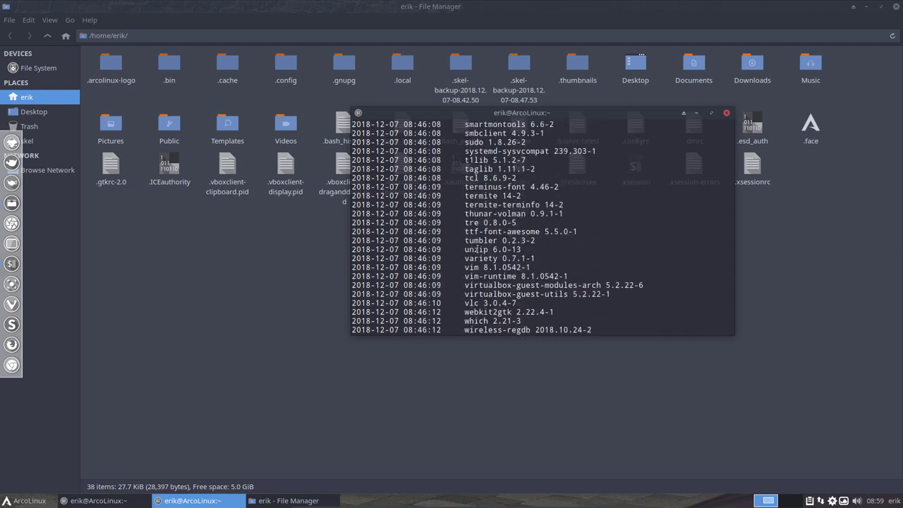
scroll(479, 249, "up", 8)
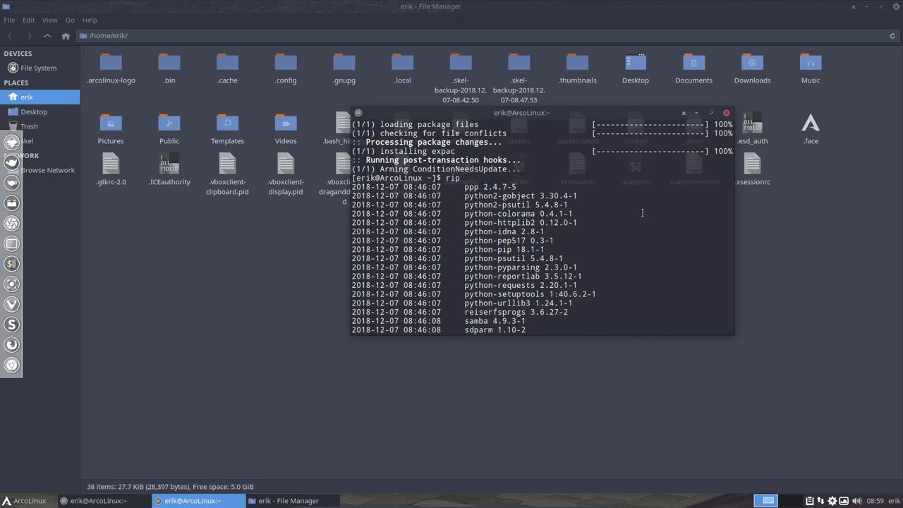
scroll(642, 213, "down", 15)
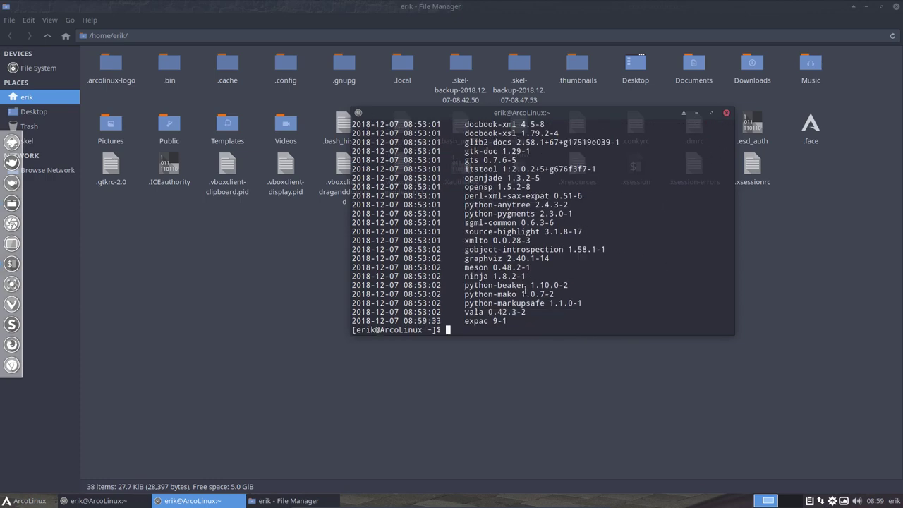
Step: List the available commands starting with yt and try ytv-best with the dummy argument sdf
type("yt")
key("Tab")
key("Tab")
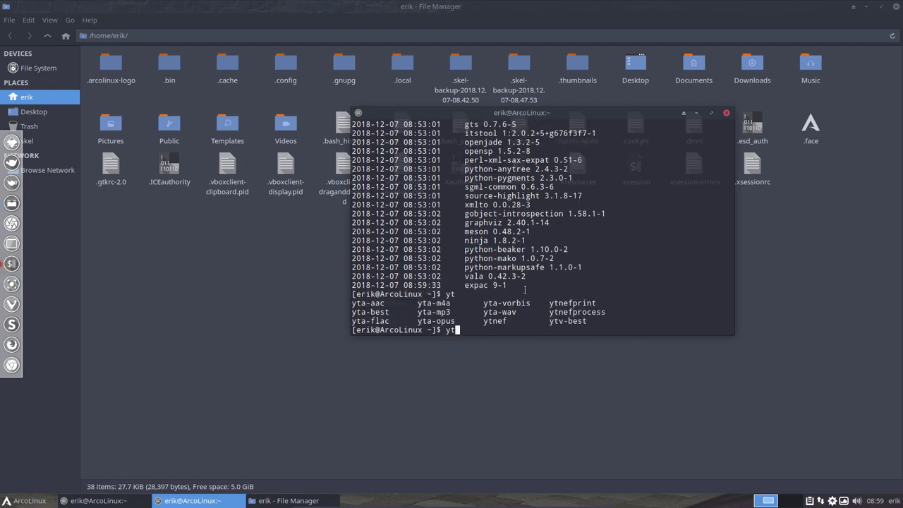
type("v-best sdf")
key("Return")
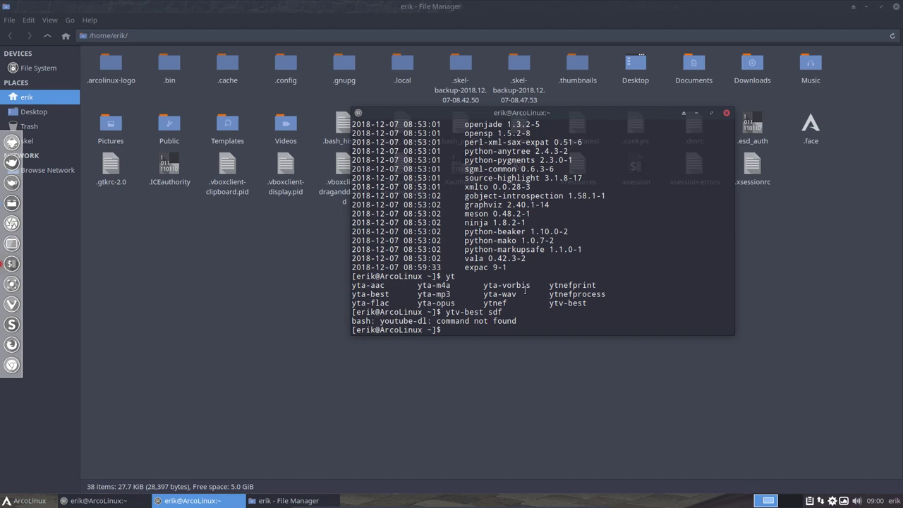
Step: Install the youtube-dl package with sudo pacman -S youtube-dl and accept the installation
type("sudo pacman -S youtub")
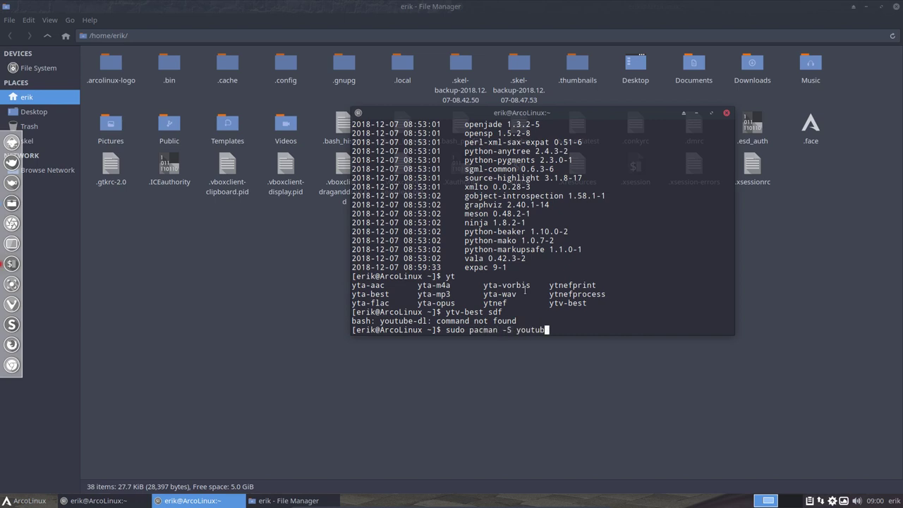
type("e-dl")
key("Return")
key("Return")
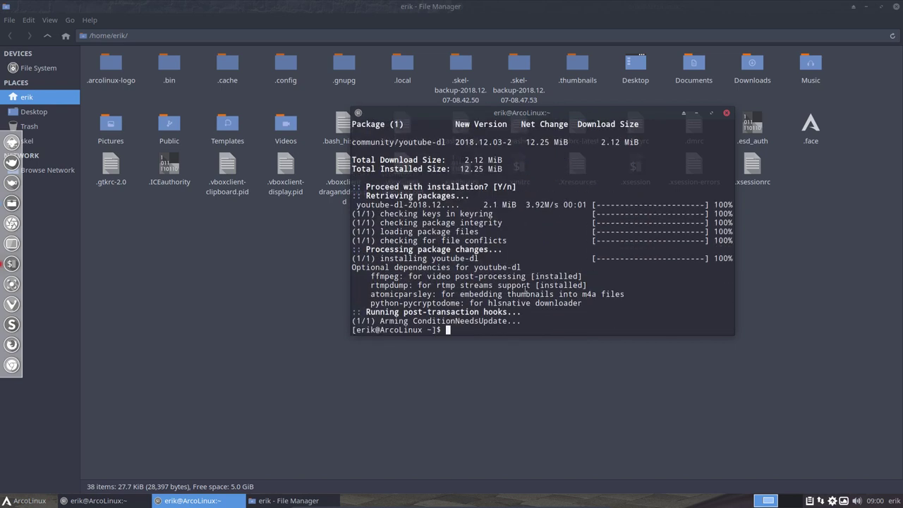
type("ytv-best sdf")
key("BackSpace")
key("BackSpace")
key("BackSpace")
type("htpps:///")
left_click(728, 115)
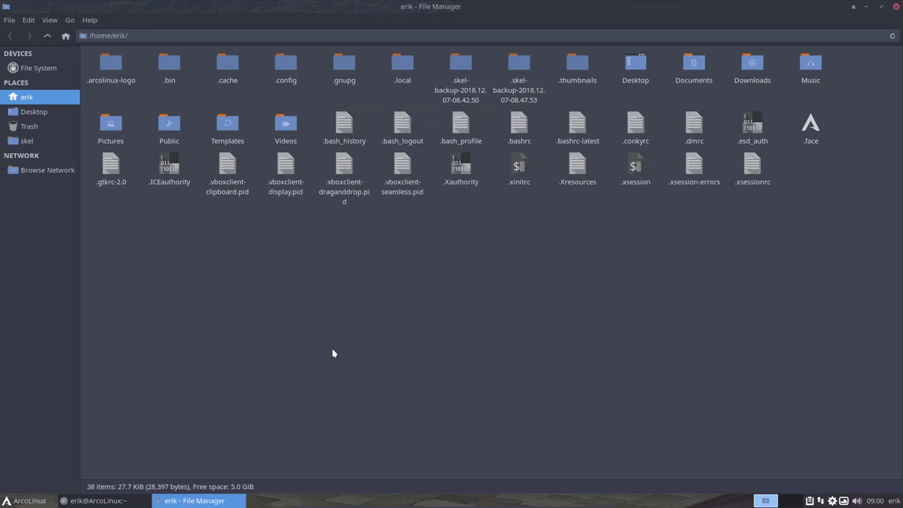
Step: Open a new terminal, list all aliases and look back through the mirror and rip entries
key("ctrl+alt+t")
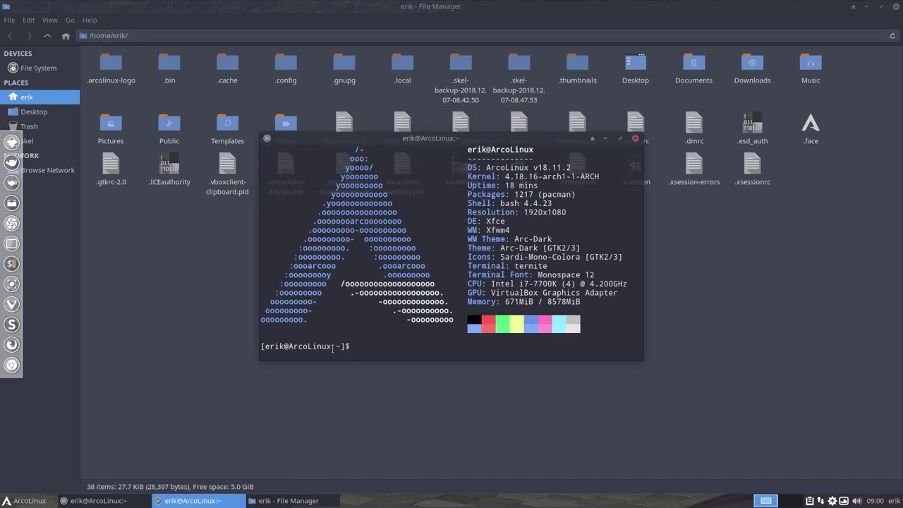
type("alias")
key("Return")
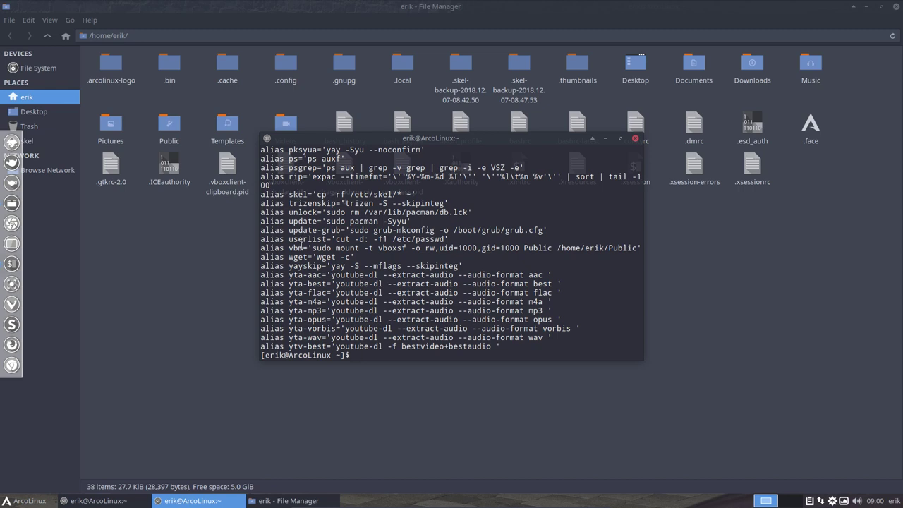
scroll(303, 247, "up", 3)
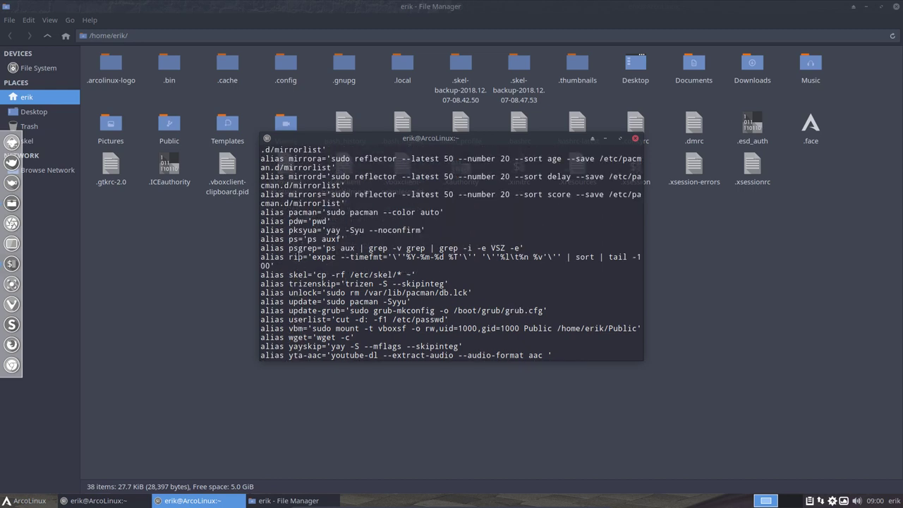
Step: Close the file manager, minimize the terminal running the package upgrade, and maximize the terminal that lists the aliases
scroll(297, 297, "up", 1)
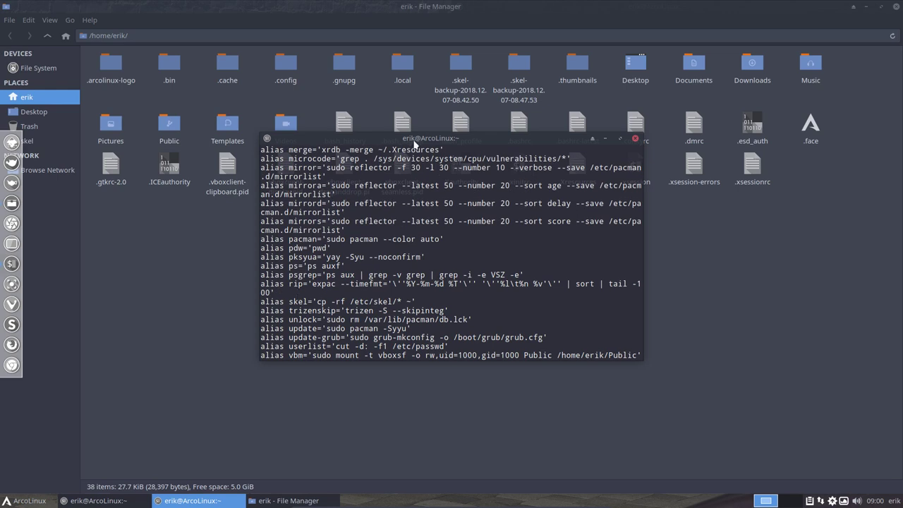
left_click_drag(414, 141, 262, 133)
key("ctrl+q")
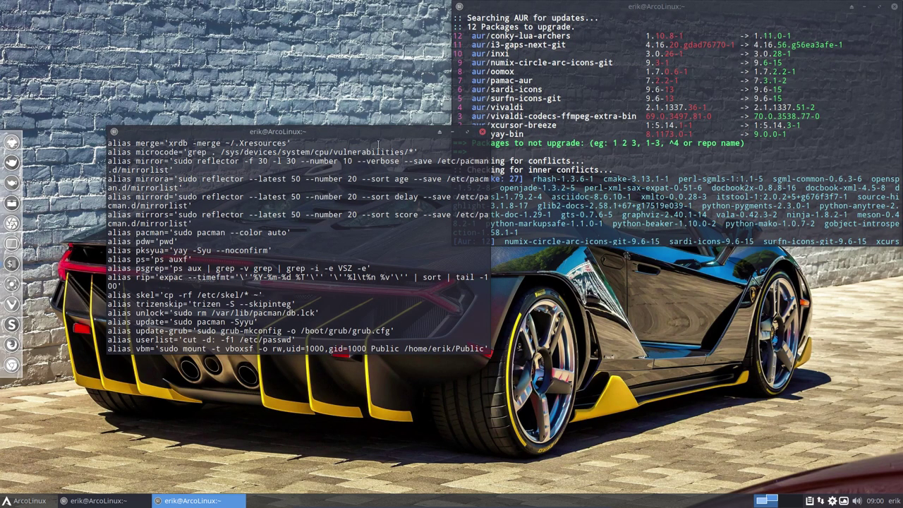
left_click(705, 168)
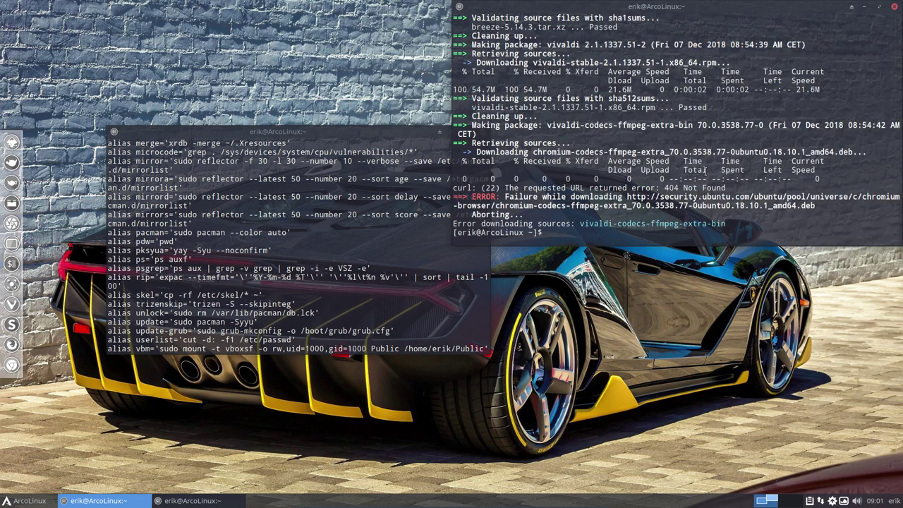
left_click(372, 260)
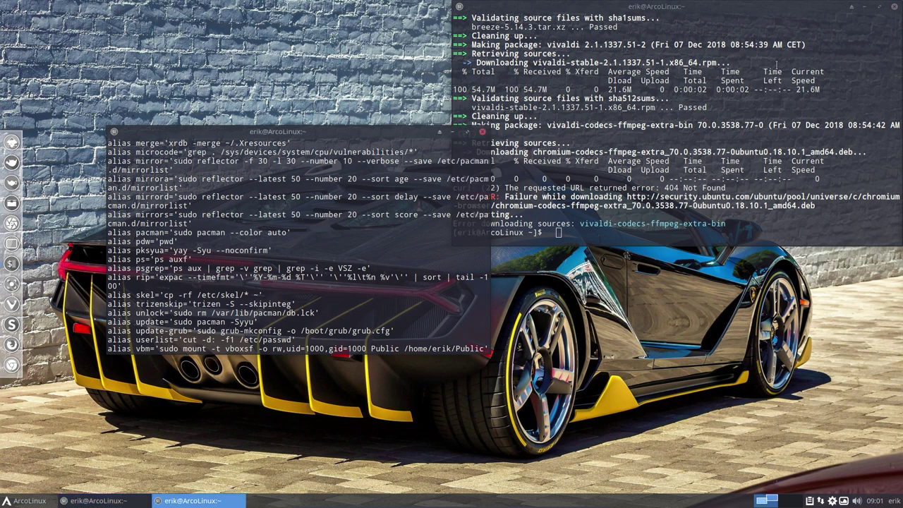
left_click(866, 7)
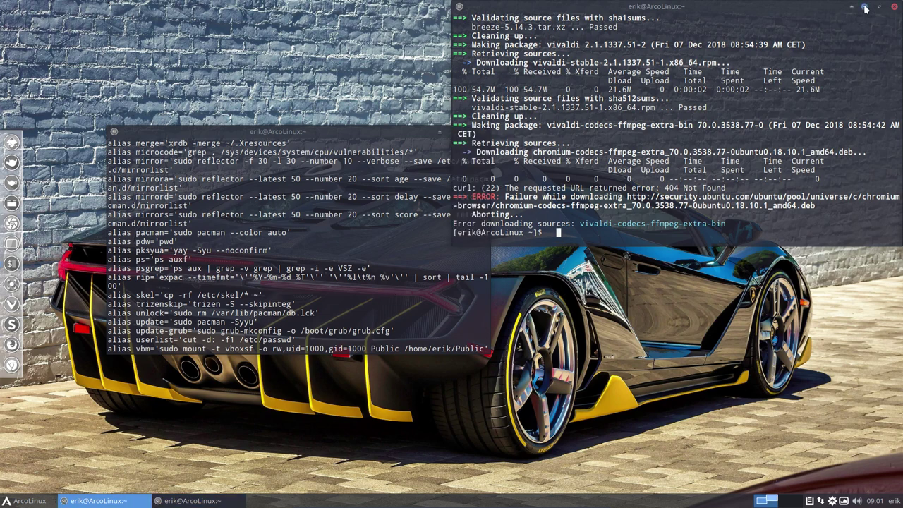
double_click(385, 133)
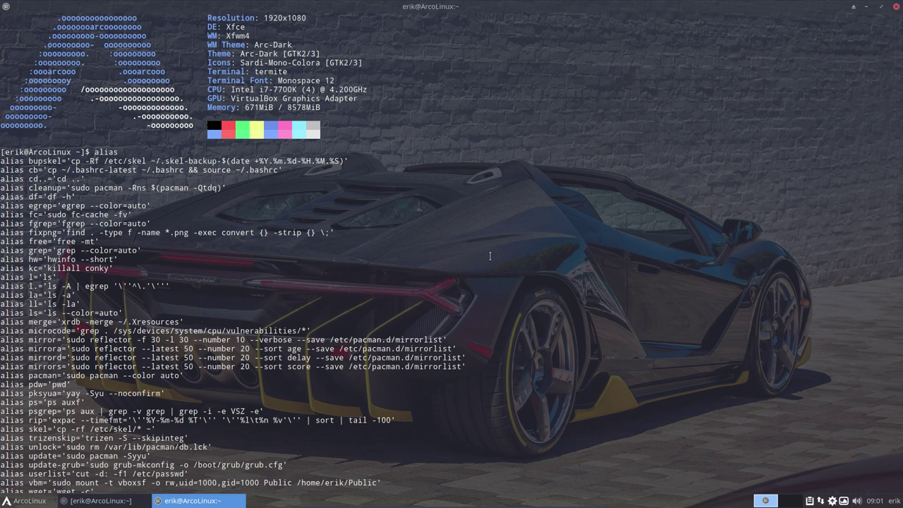
Step: Open a new terminal and run the mirrors alias, authorizing it with the sudo password
key("ctrl+alt+t")
type("mirrors")
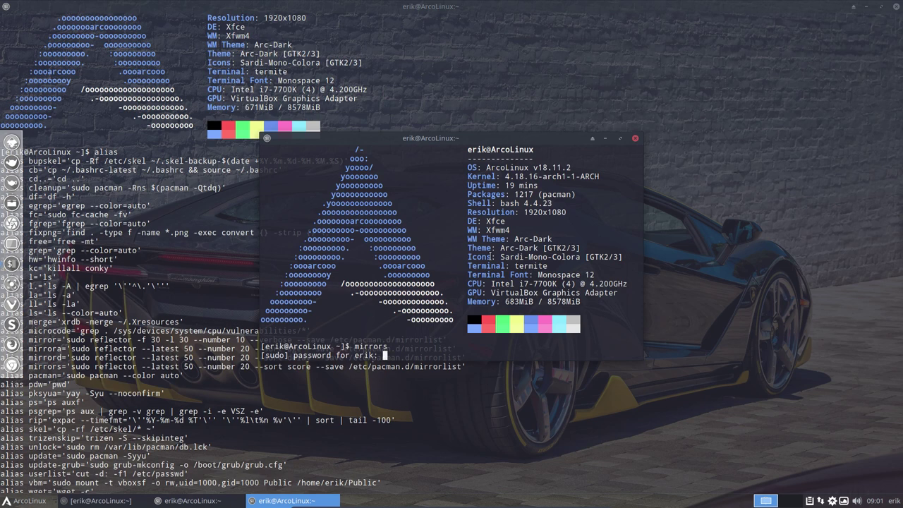
key("Return")
key("ctrl+c")
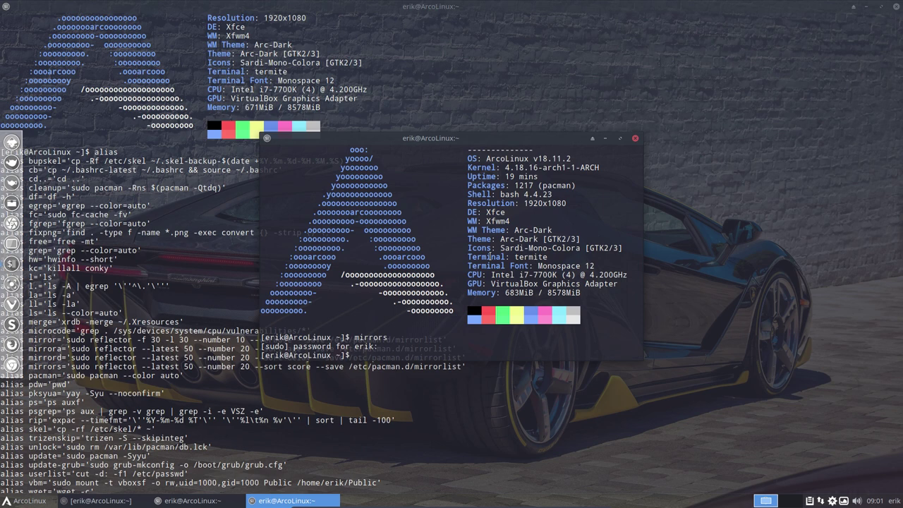
Step: Run the update alias, accept the vnstat upgrade, and check the download speeds of the package databases
type("update")
key("Return")
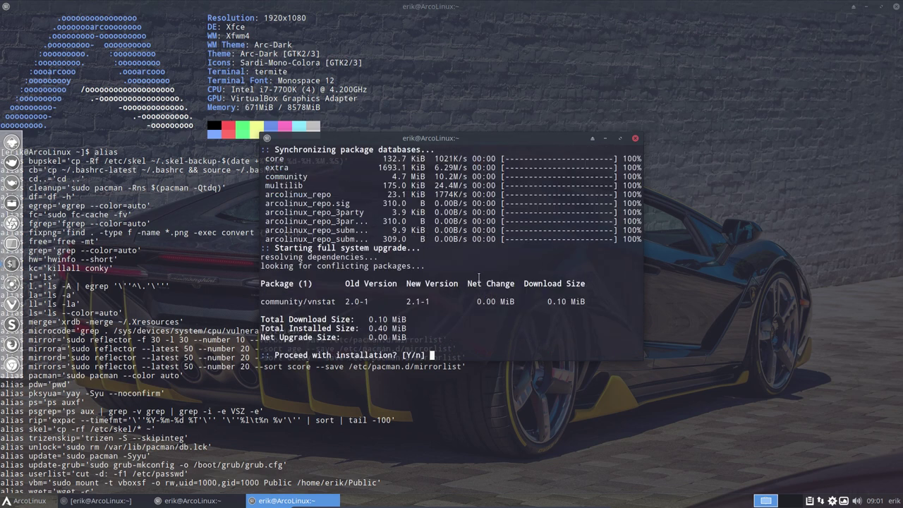
key("Return")
scroll(537, 298, "up", 6)
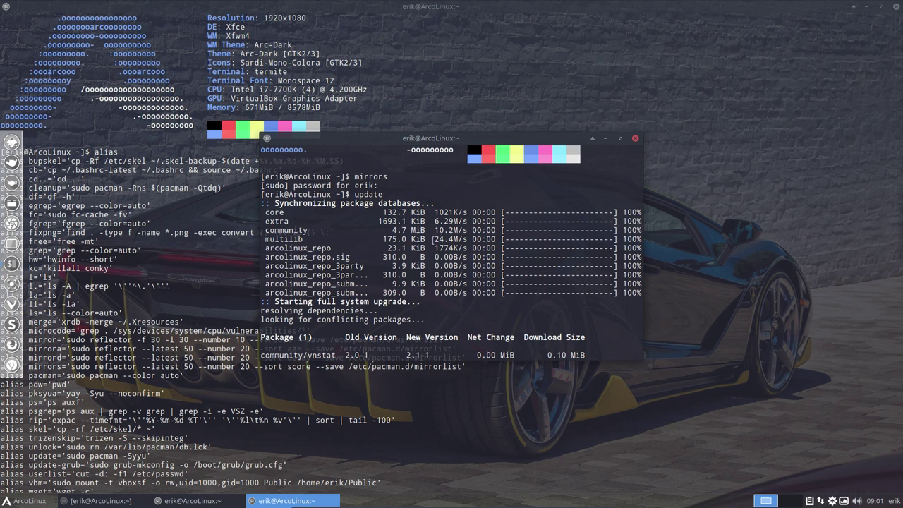
left_click_drag(430, 239, 457, 221)
key("Return")
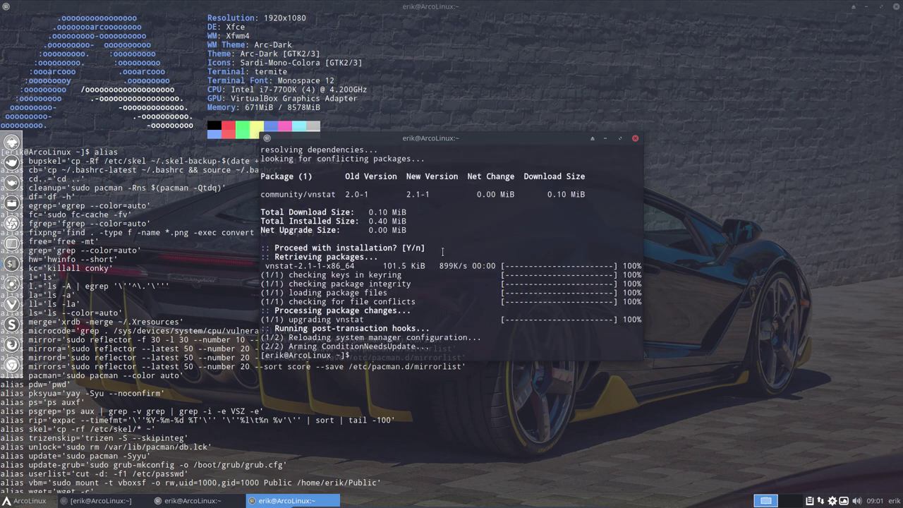
Step: Run the mirror alias to rate the Arch mirrors, and maximize the terminal to show its full output
type("mirror")
key("Return")
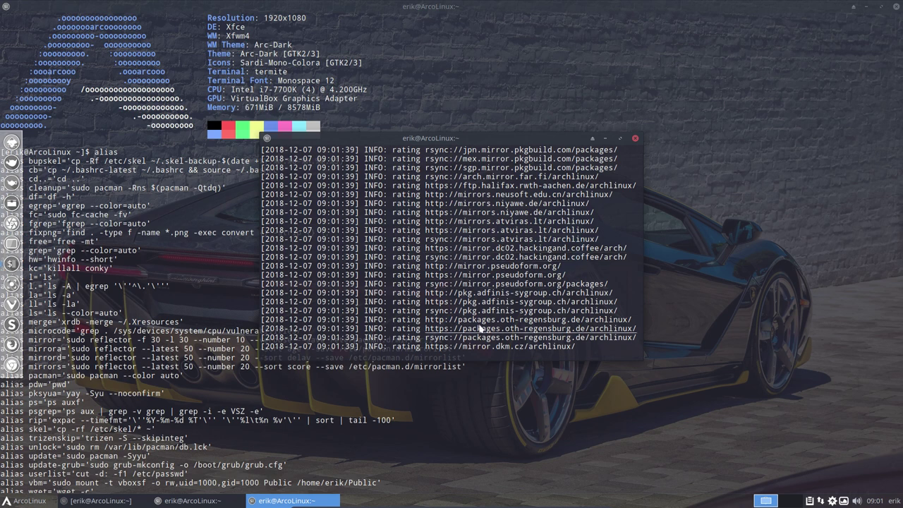
scroll(480, 328, "up", 5)
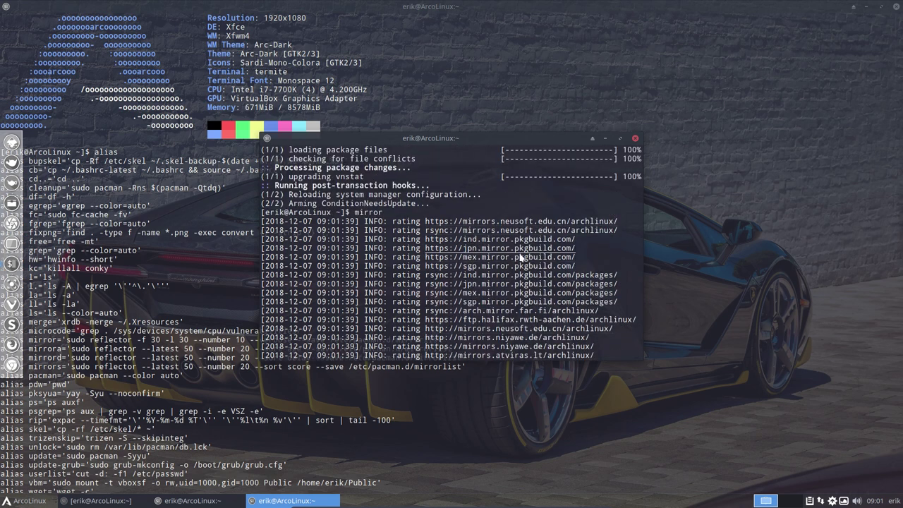
scroll(526, 325, "down", 5)
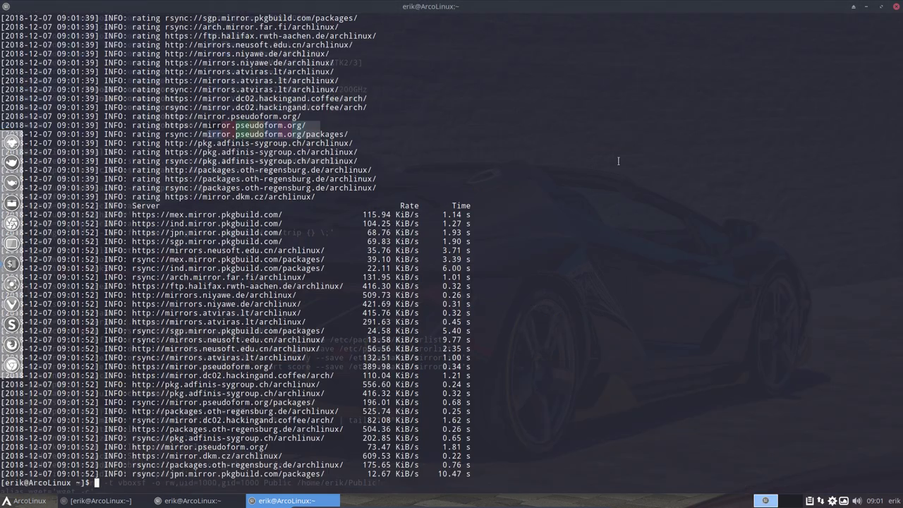
left_click(620, 138)
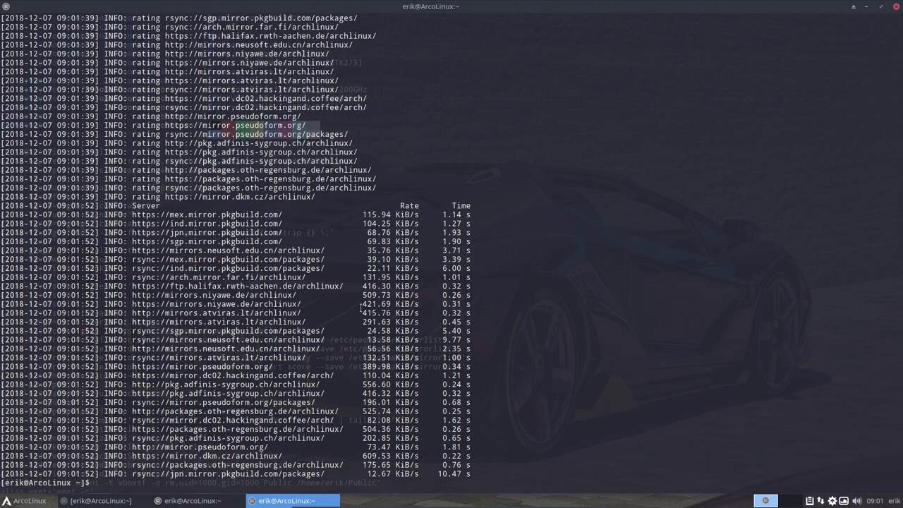
Step: Compare the highest rates in the mirror table and highlight the address of the fastest server
left_click_drag(363, 296, 382, 295)
left_click_drag(363, 385, 377, 385)
left_click_drag(362, 456, 377, 456)
left_click_drag(291, 458, 132, 456)
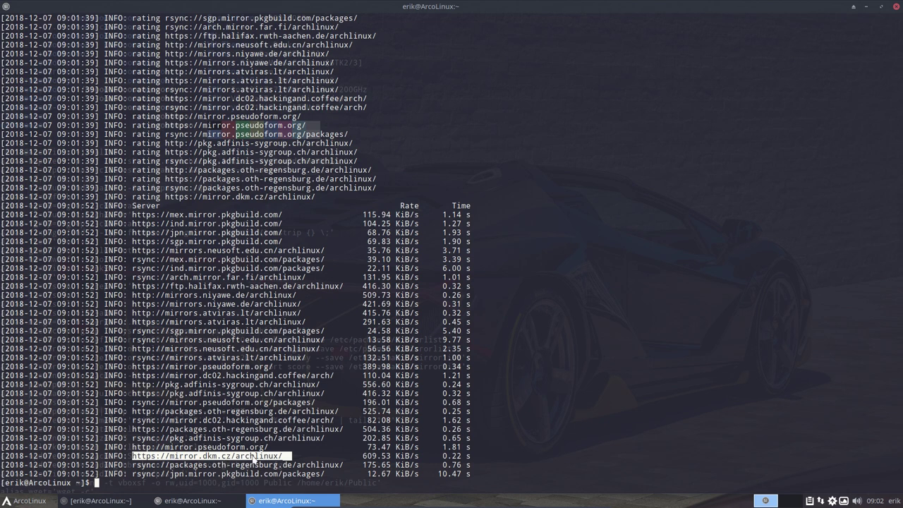
Step: Run the update alias again, highlight the multilib download speed, and close this terminal
type("update")
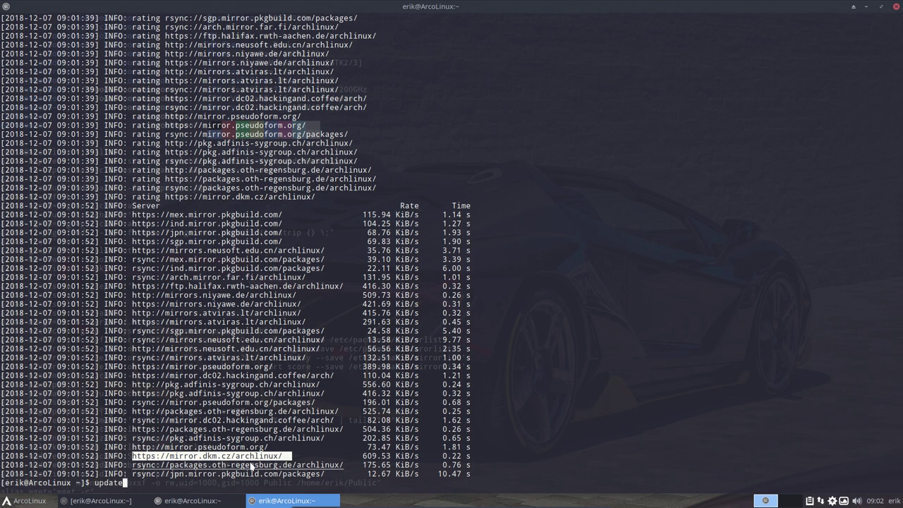
key("Return")
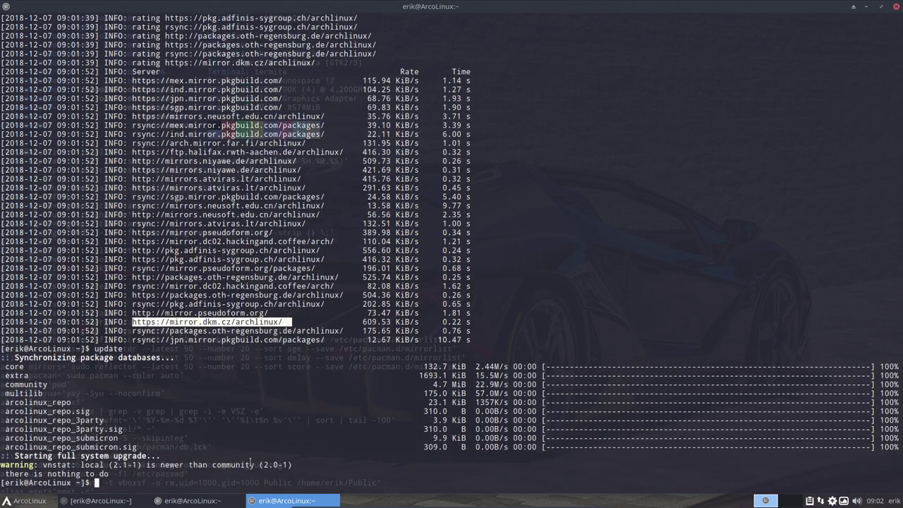
left_click_drag(475, 393, 491, 393)
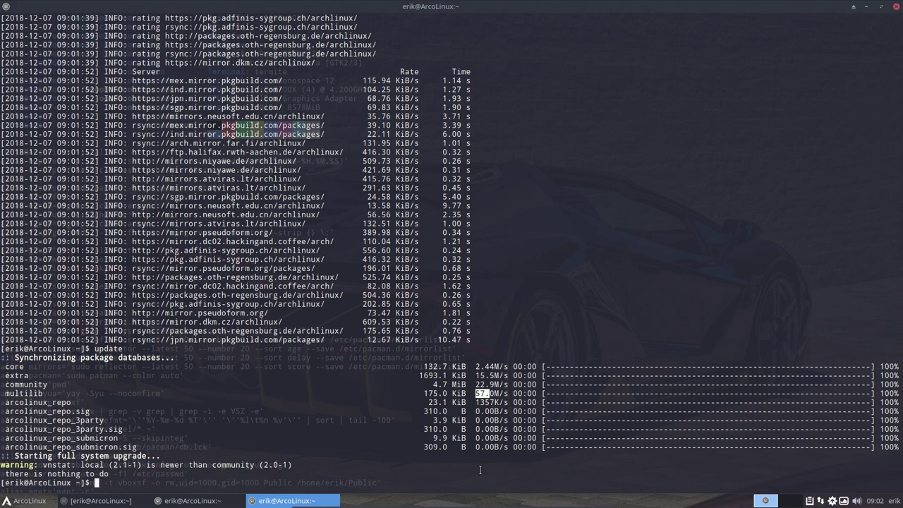
left_click(897, 7)
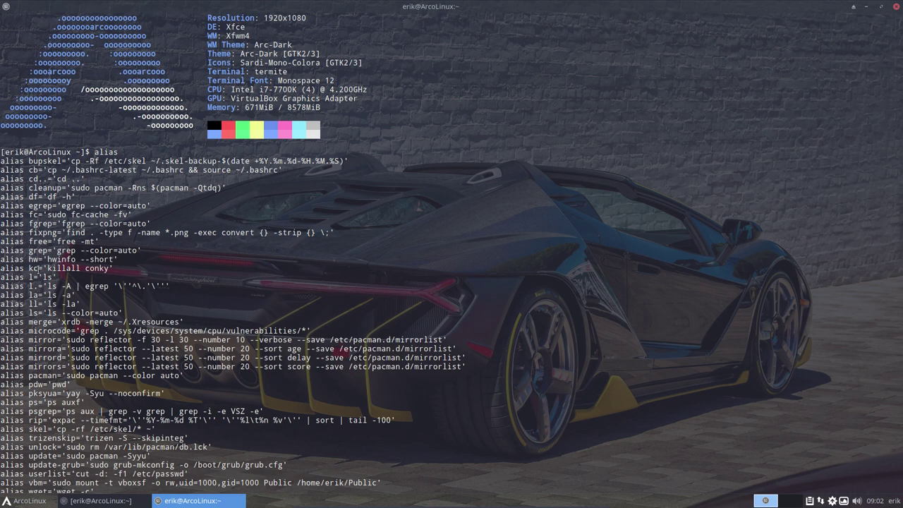
Step: Highlight the kc alias, enter cb at the prompt without running it, and restore the terminal to its smaller size
double_click(31, 268)
left_click(497, 330)
type("cb")
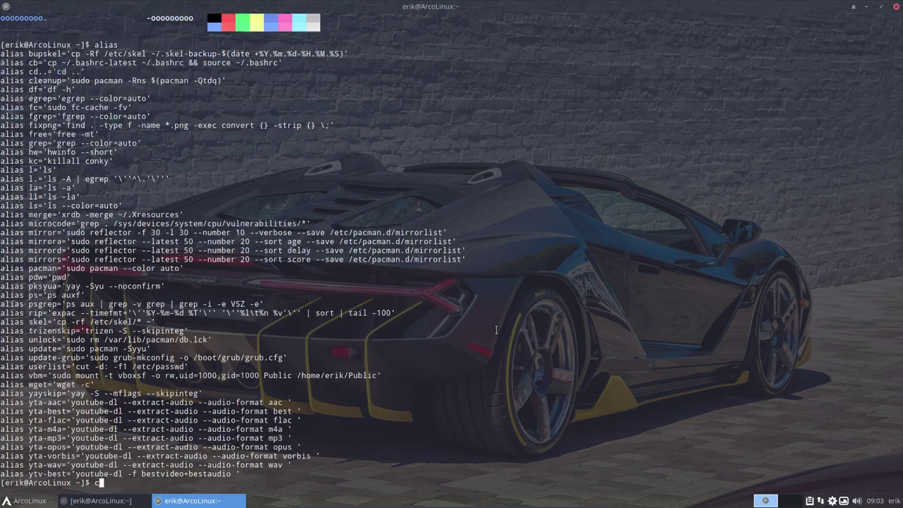
double_click(840, 8)
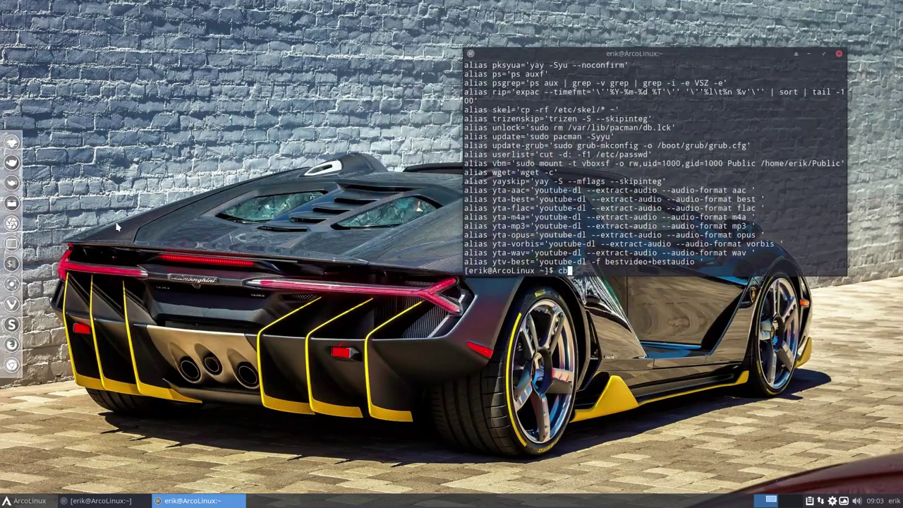
Step: Open the home folder in the file manager and point out the .bashrc and .bashrc-latest files
left_click(21, 206)
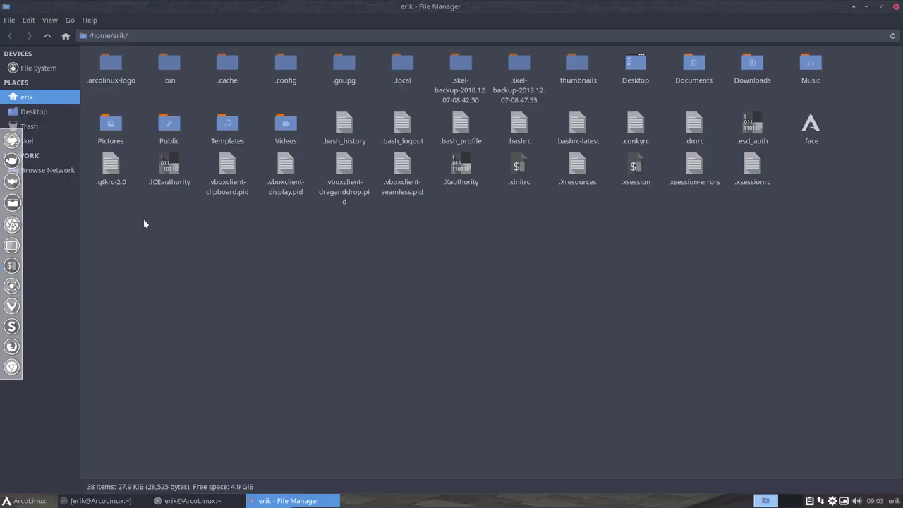
left_click(518, 129)
left_click(576, 125)
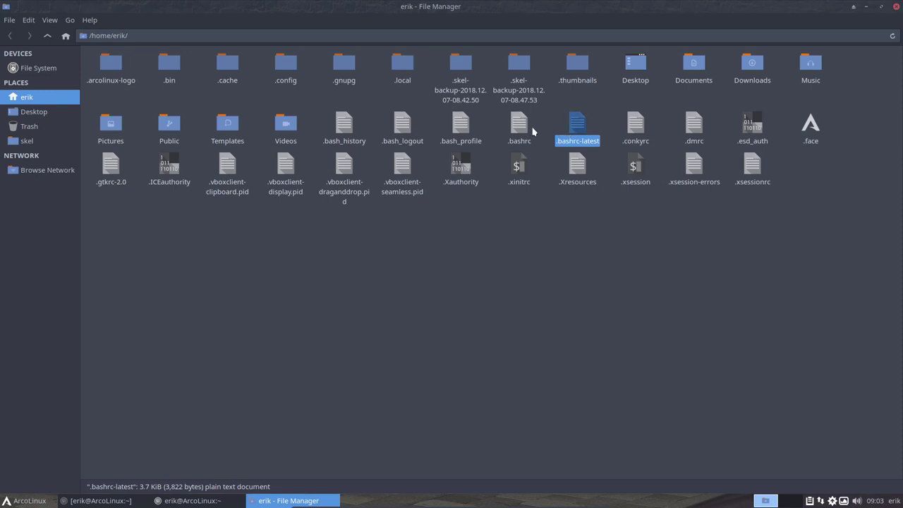
Step: Return to the alias terminal to examine the definition of cb, and close that terminal
left_click(187, 503)
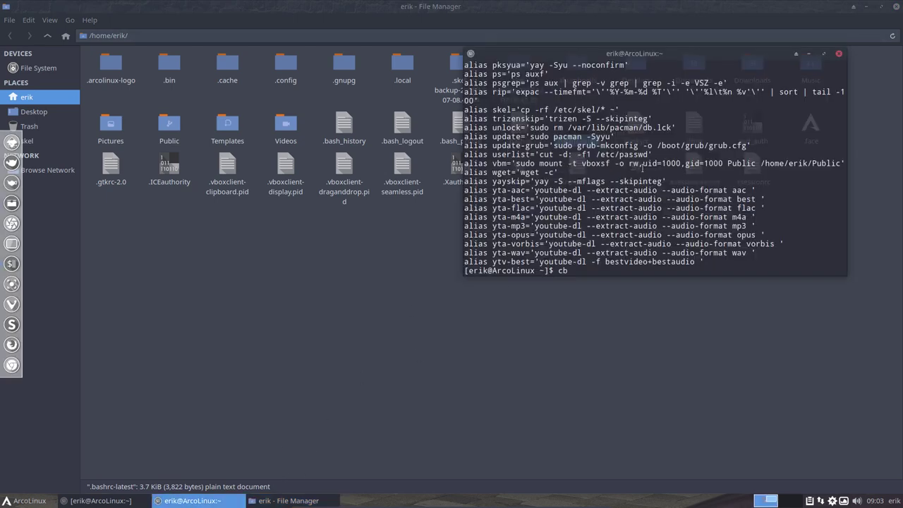
scroll(642, 167, "up", 5)
scroll(642, 167, "up", 5)
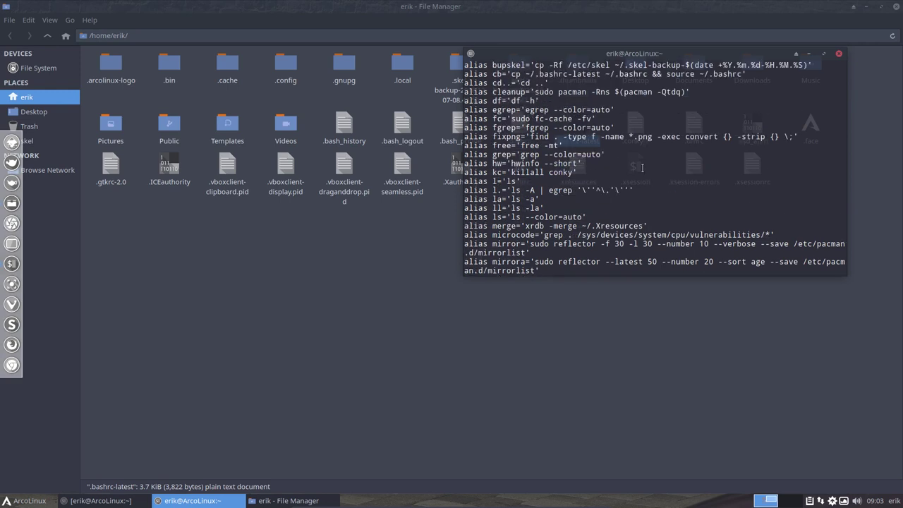
scroll(643, 167, "up", 1)
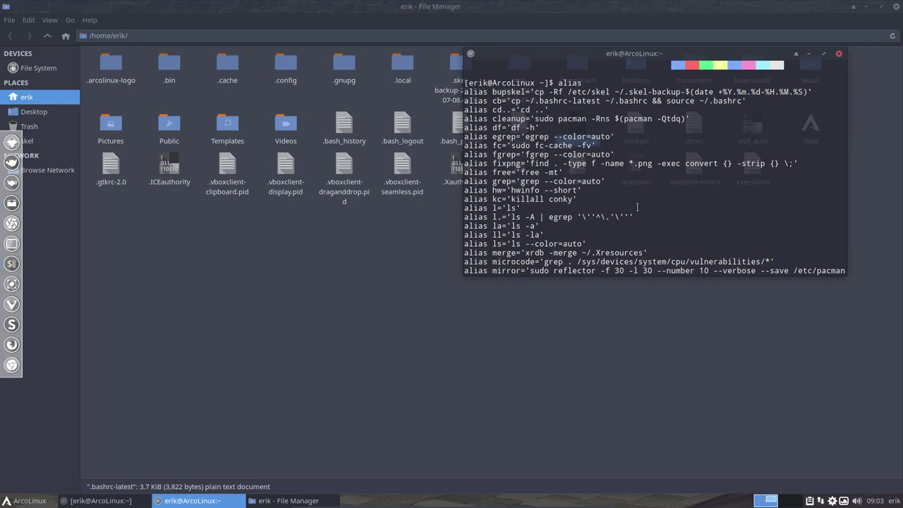
left_click(839, 53)
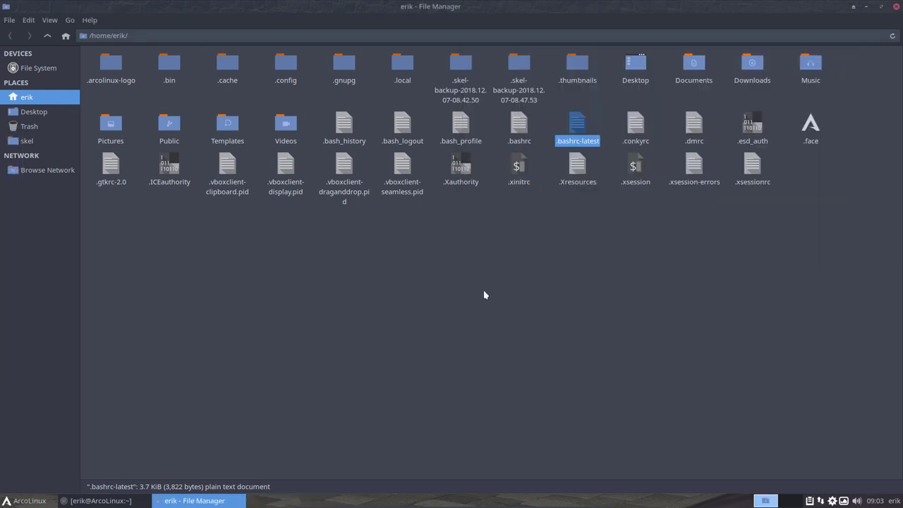
Step: Select .bashrc and .bashrc-latest in turn to compare the two files in the home folder
left_click(597, 119)
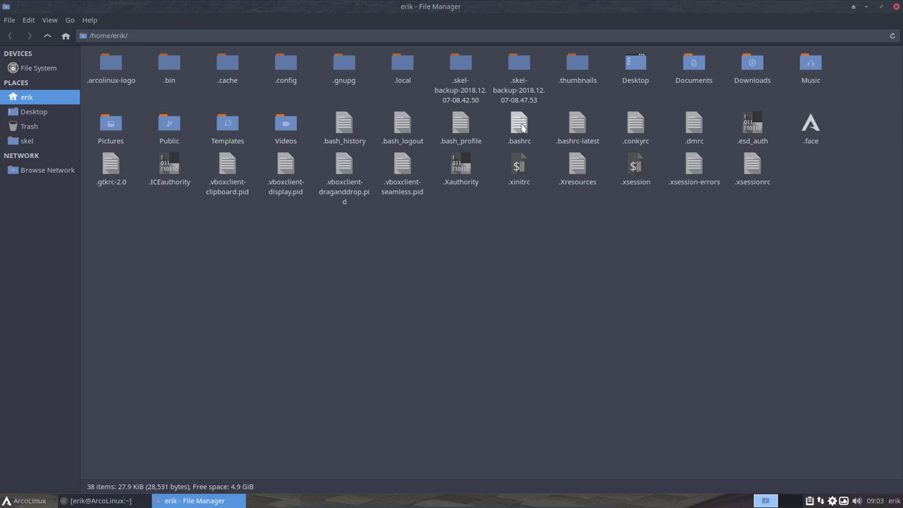
left_click(578, 124)
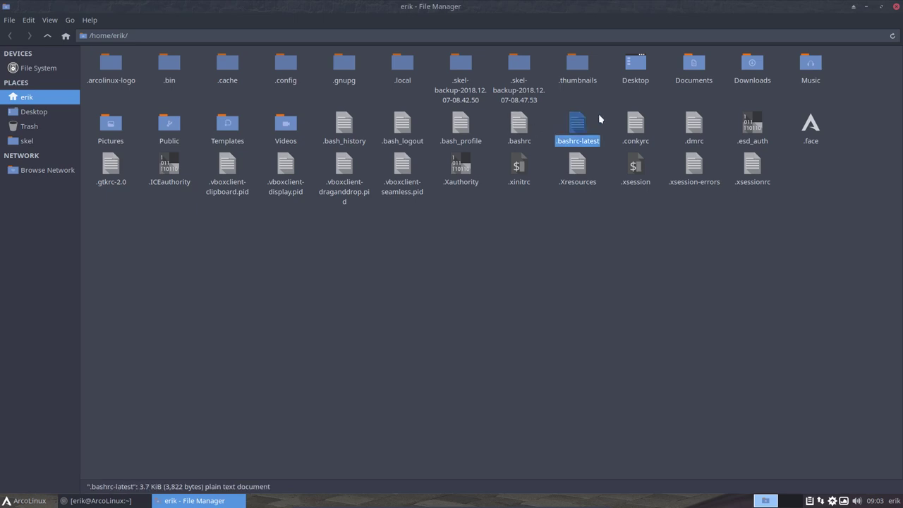
left_click(598, 120)
left_click(558, 129)
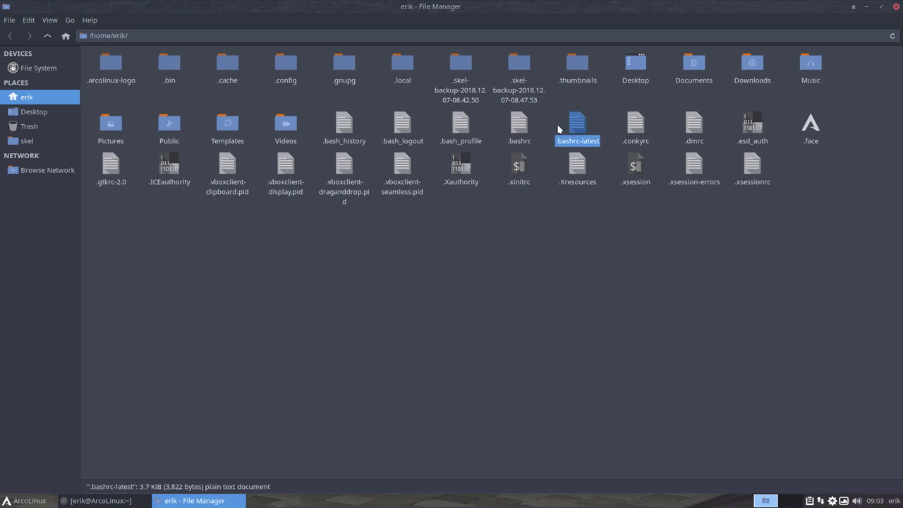
left_click(520, 124)
left_click(576, 127)
Step: Move the remaining terminal over the home folder, try to run the cb alias in it, and close it
left_click(99, 500)
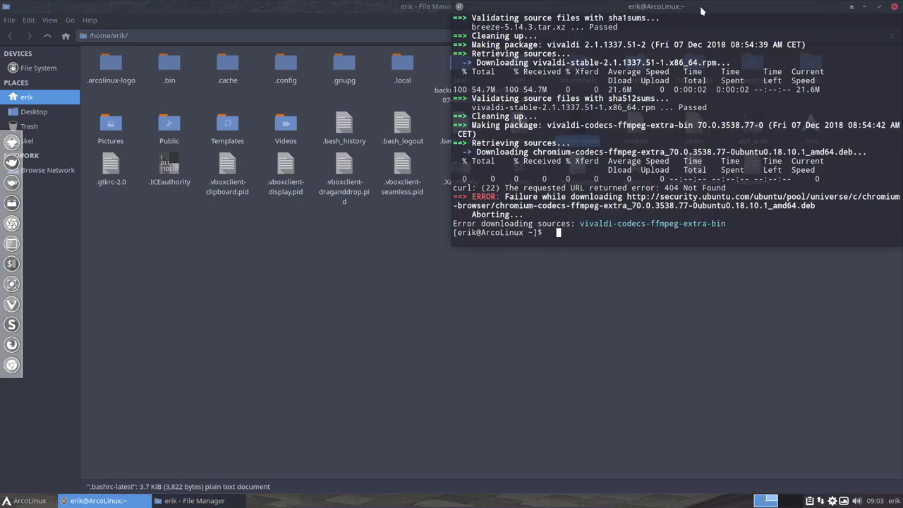
left_click_drag(699, 6, 408, 122)
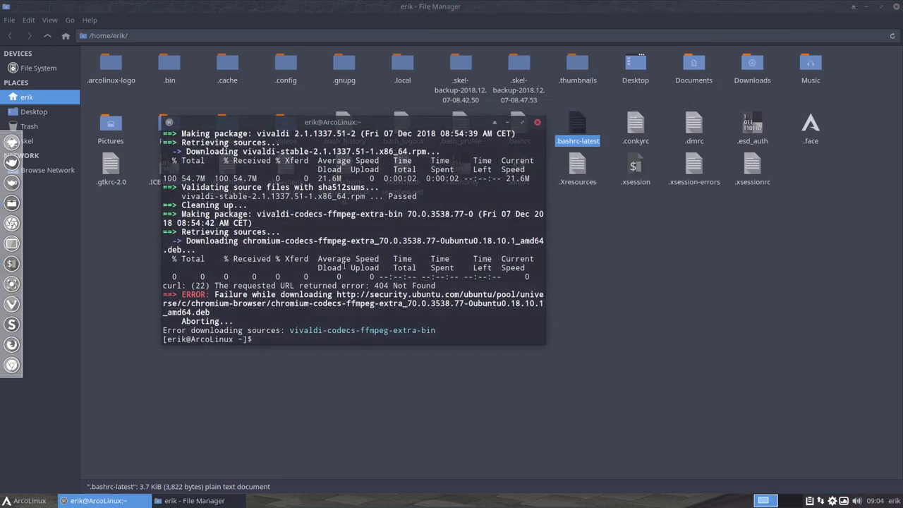
type("cb")
key("BackSpace")
key("BackSpace")
type("cb")
key("Return")
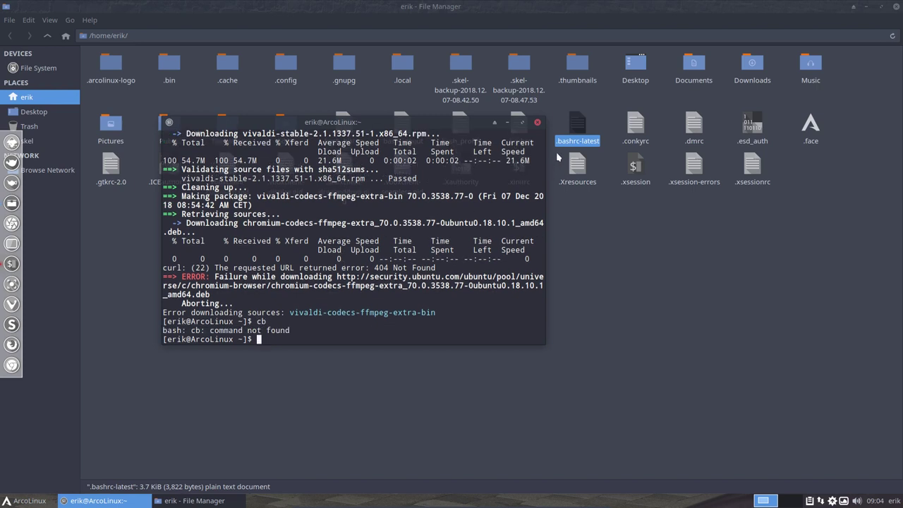
left_click(537, 122)
left_click(515, 271)
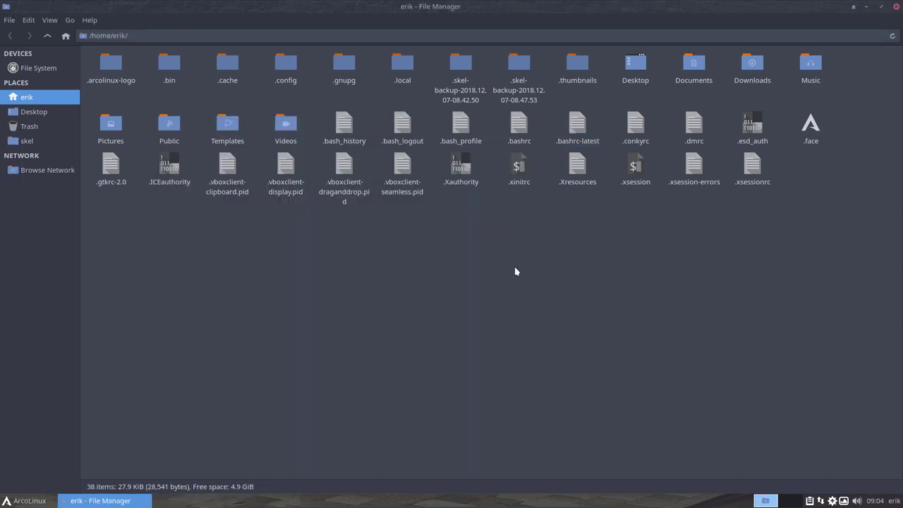
Step: Open a terminal over the home folder, run the cb alias in it, and close the terminal
key("ctrl+alt+t")
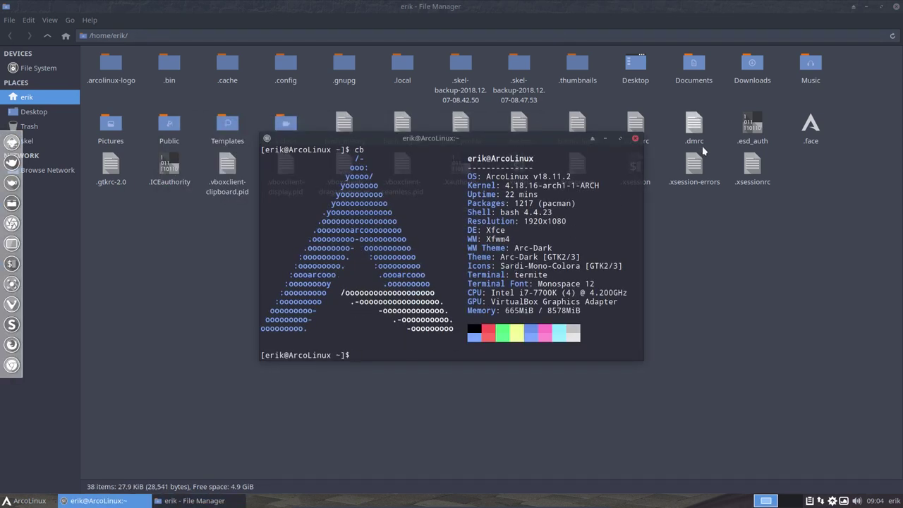
left_click_drag(545, 139, 500, 201)
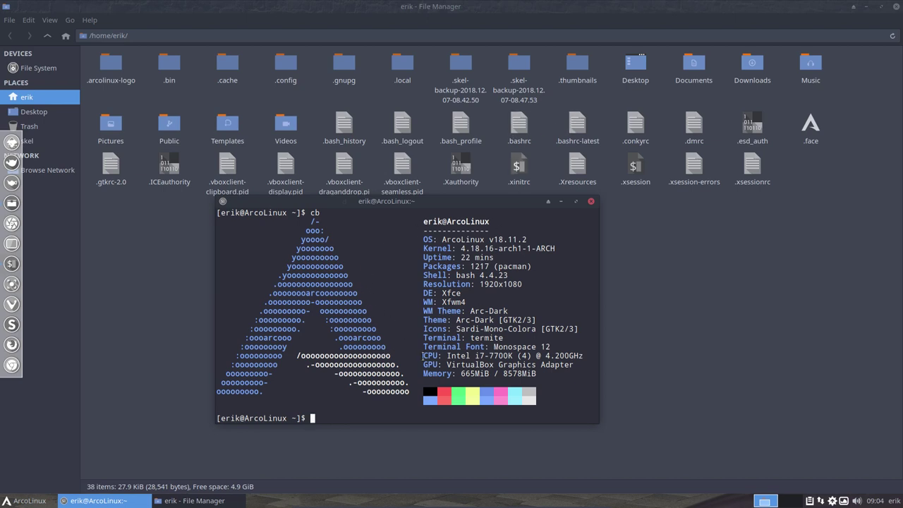
type("cb")
key("Return")
left_click(591, 201)
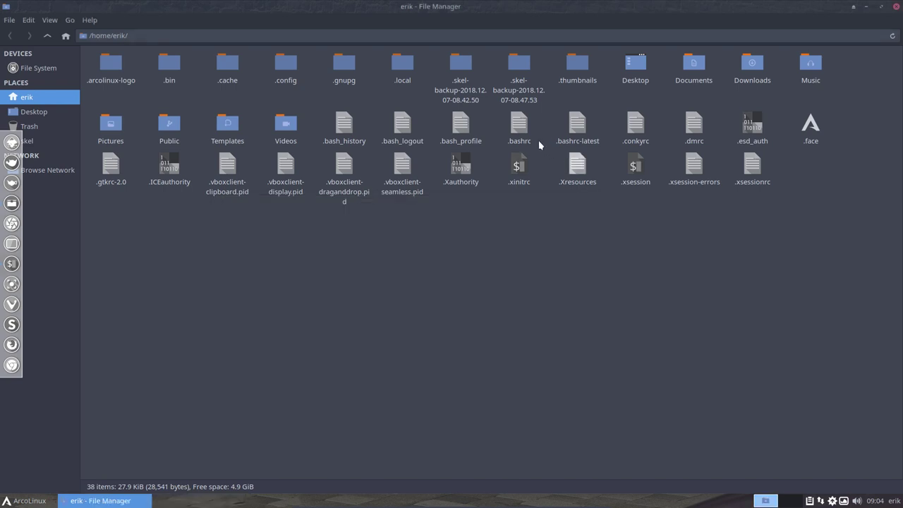
Step: Compare .bashrc with .bashrc-latest in Meld, close the comparison, and clear the file selection
left_click_drag(499, 114, 597, 144)
right_click(579, 130)
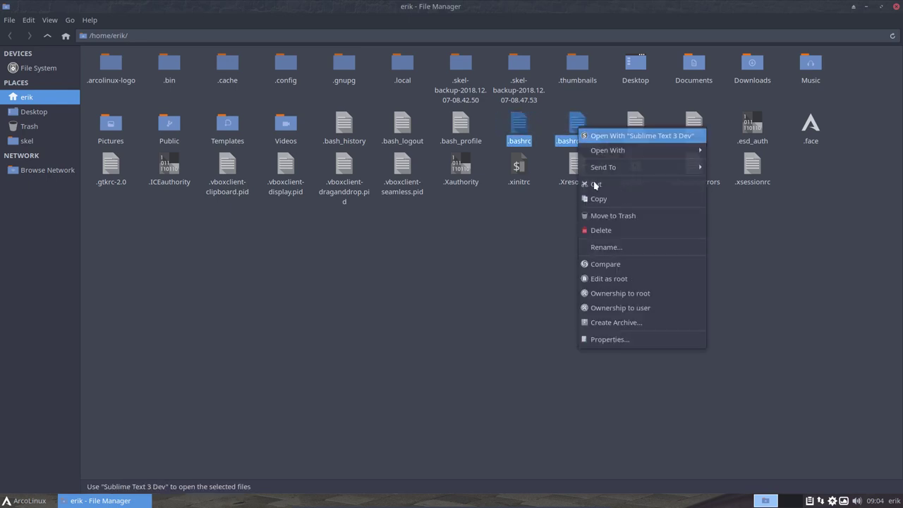
left_click(608, 264)
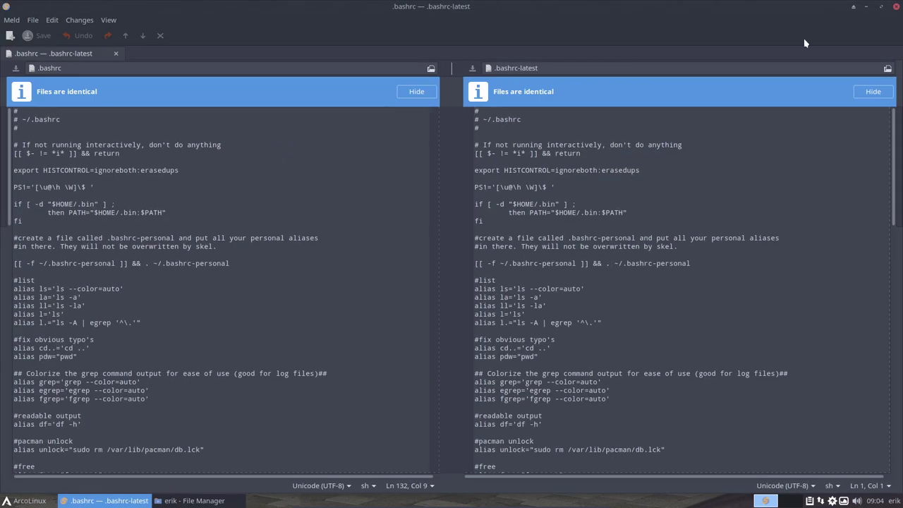
left_click(897, 6)
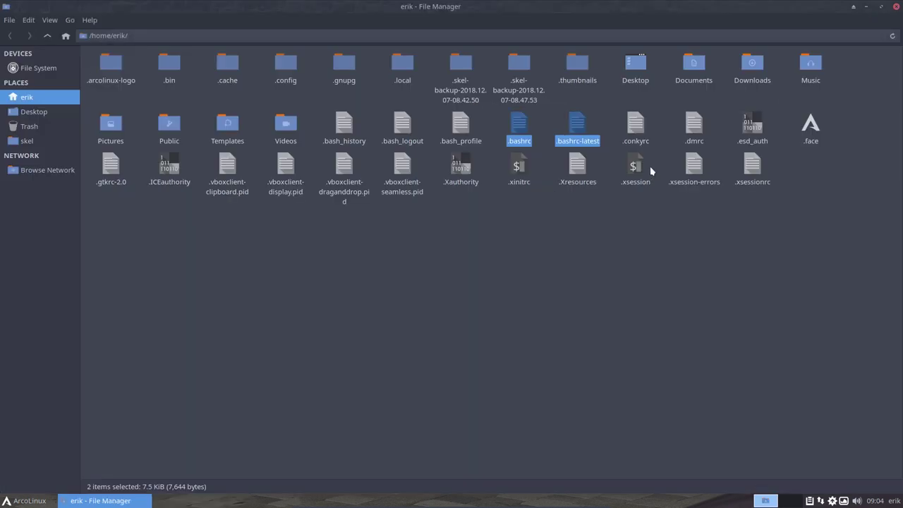
left_click(584, 235)
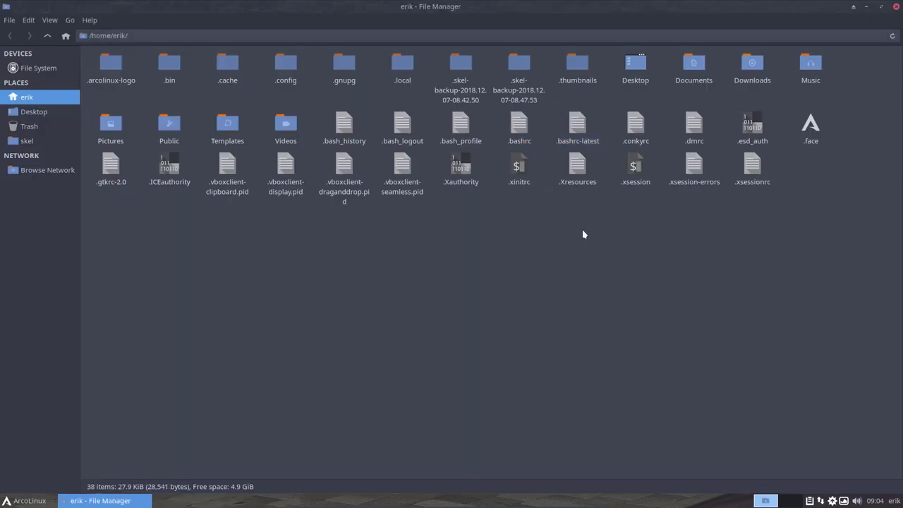
Step: Open .bashrc in Sublime Text, highlight line 19 that sources ~/.bashrc-personal, and close the editor
left_click(515, 122)
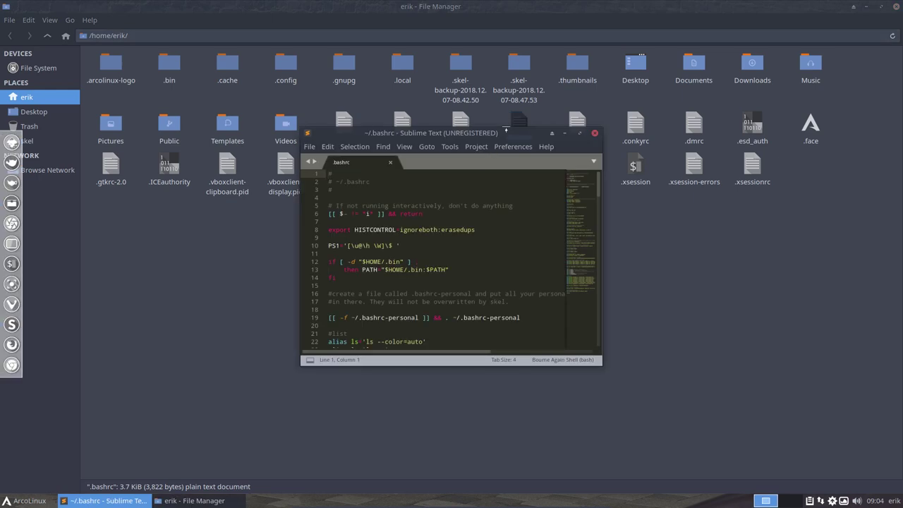
double_click(506, 132)
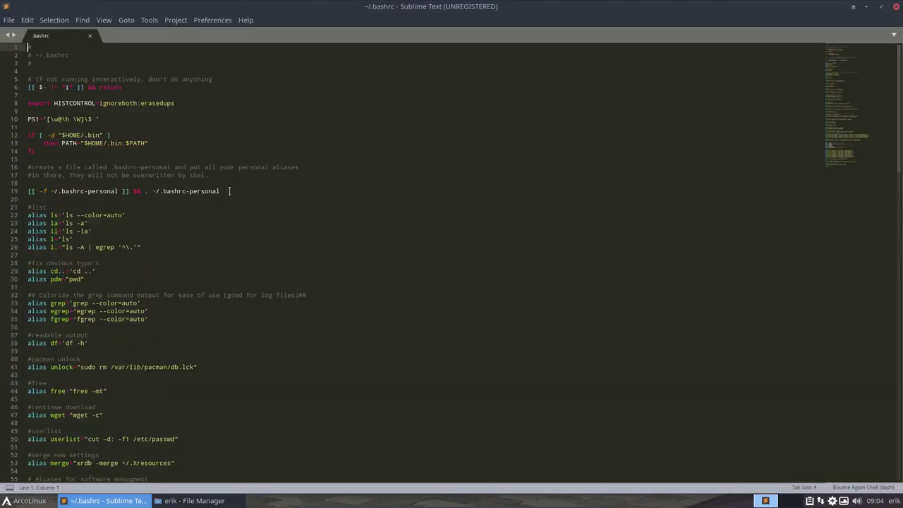
left_click_drag(220, 192, 2, 192)
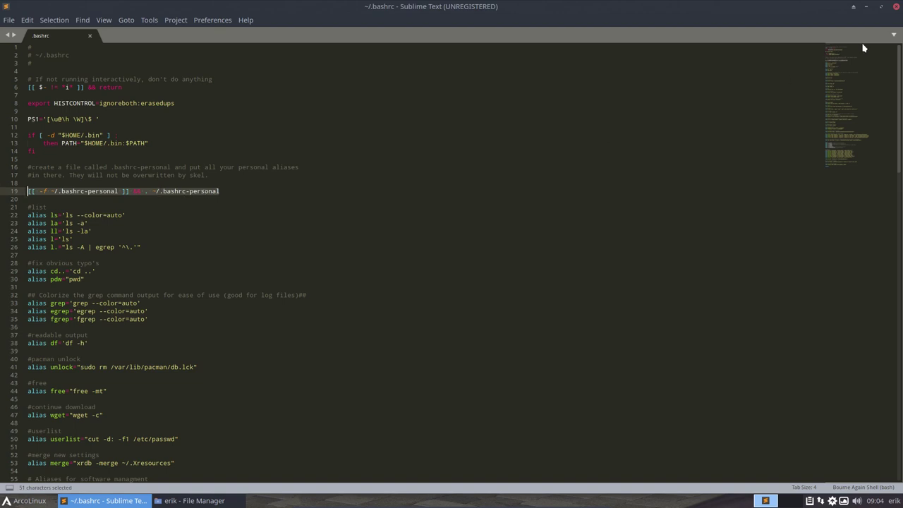
left_click(894, 7)
left_click(499, 264)
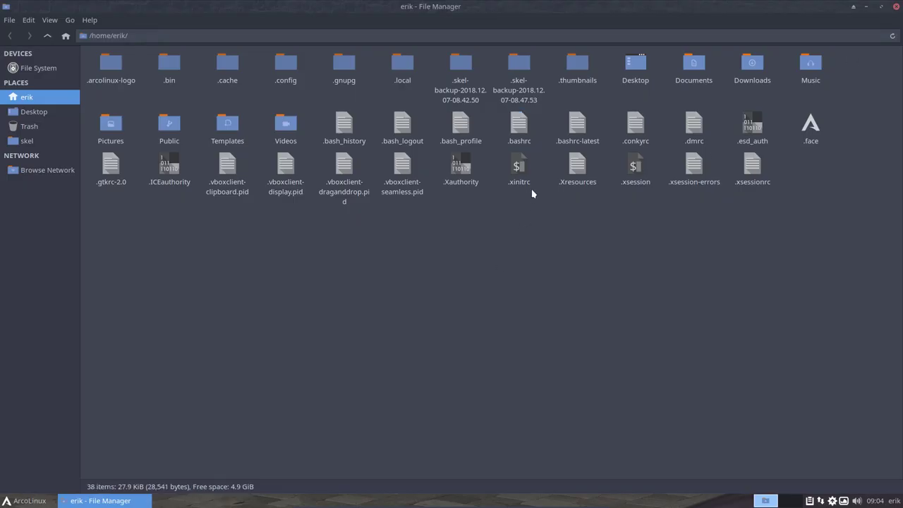
Step: Duplicate .bashrc-latest in the home folder and rename the copy to .bashrc-personal
left_click(580, 127)
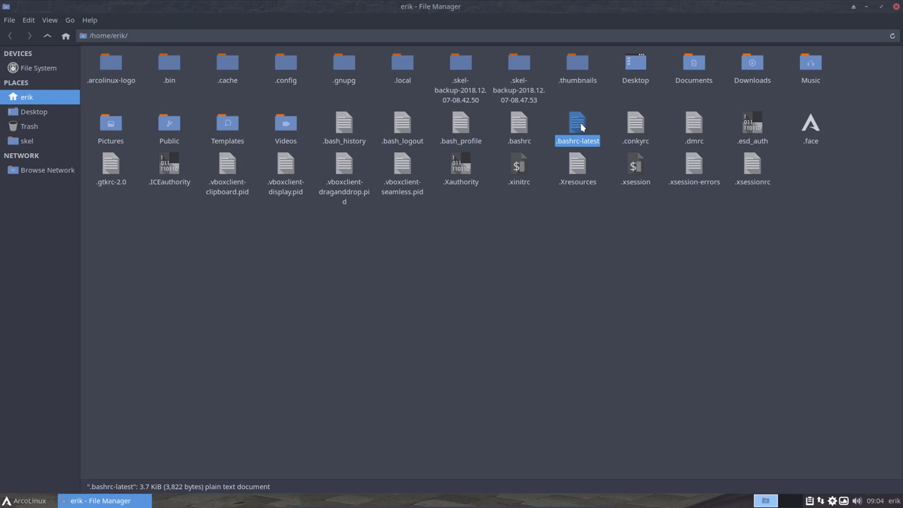
key("ctrl+c")
key("ctrl+v")
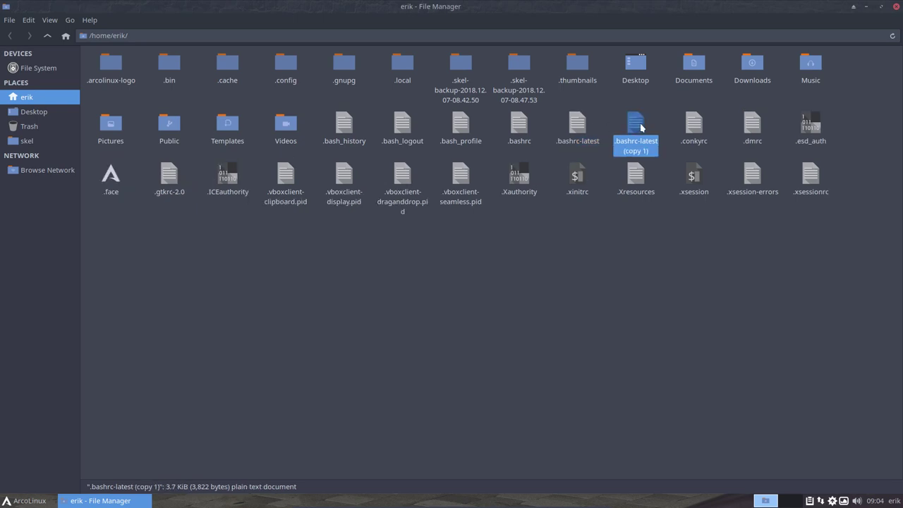
key("F2")
key("End")
key("BackSpace")
key("BackSpace")
key("BackSpace")
key("BackSpace")
key("BackSpace")
key("BackSpace")
key("BackSpace")
key("BackSpace")
key("BackSpace")
key("BackSpace")
key("BackSpace")
key("BackSpace")
key("BackSpace")
key("BackSpace")
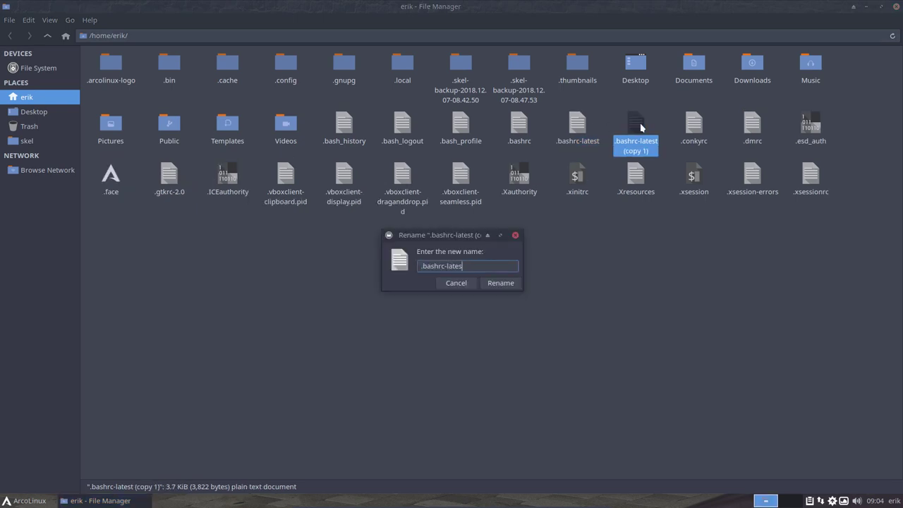
type("personal")
key("Return")
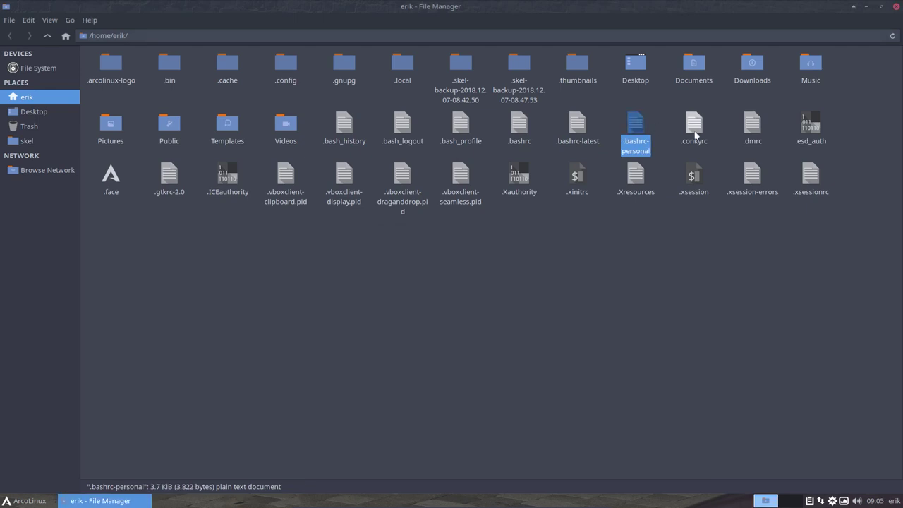
Step: Open .bashrc-personal in Sublime Text and delete all of its contents
double_click(639, 127)
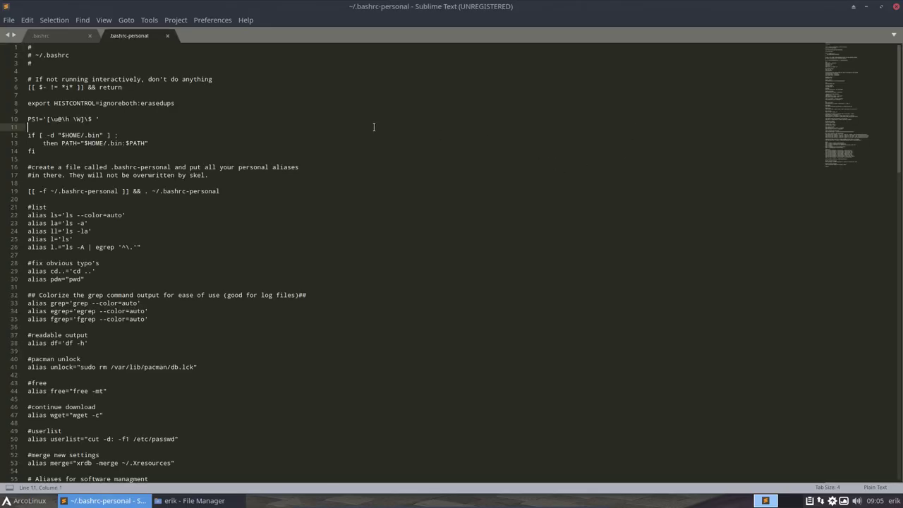
key("ctrl+a")
key("BackSpace")
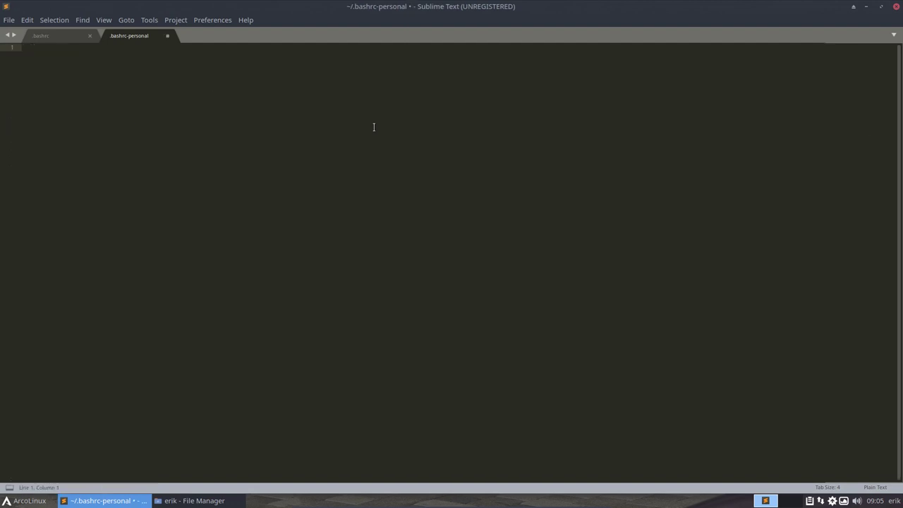
Step: Write the comment "#my stuff" and alias udpate="update" in .bashrc-personal, then save the file and close the editor
type("#my stuff")
key("Return")
key("Return")
type("al")
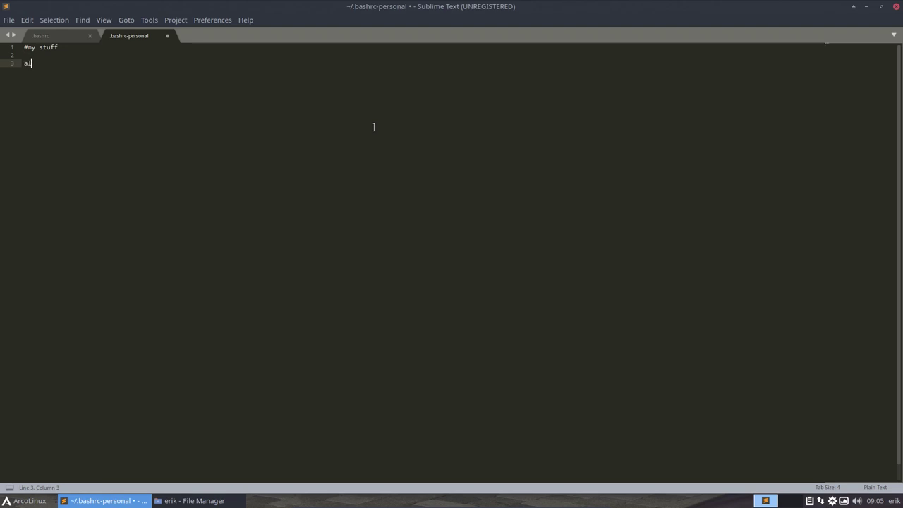
type("ias=")
key("BackSpace")
type("udpate=\"update")
key("ctrl+s")
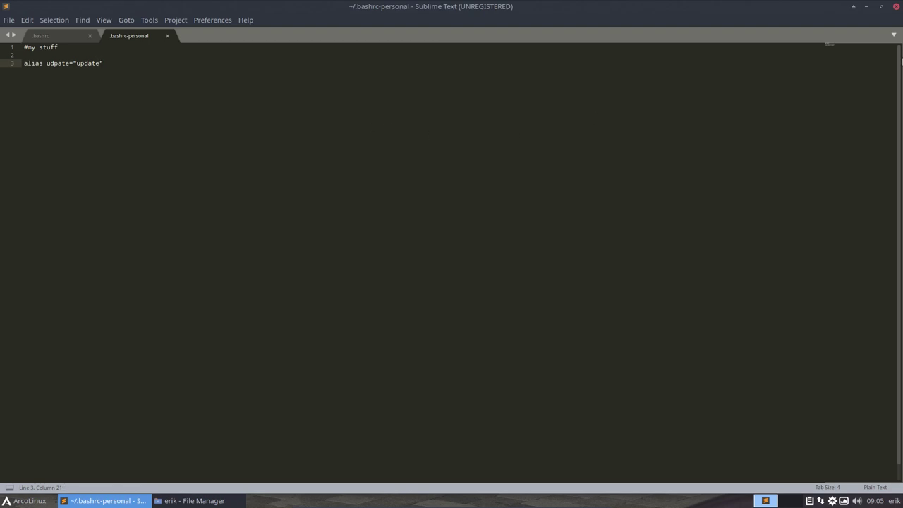
left_click(897, 9)
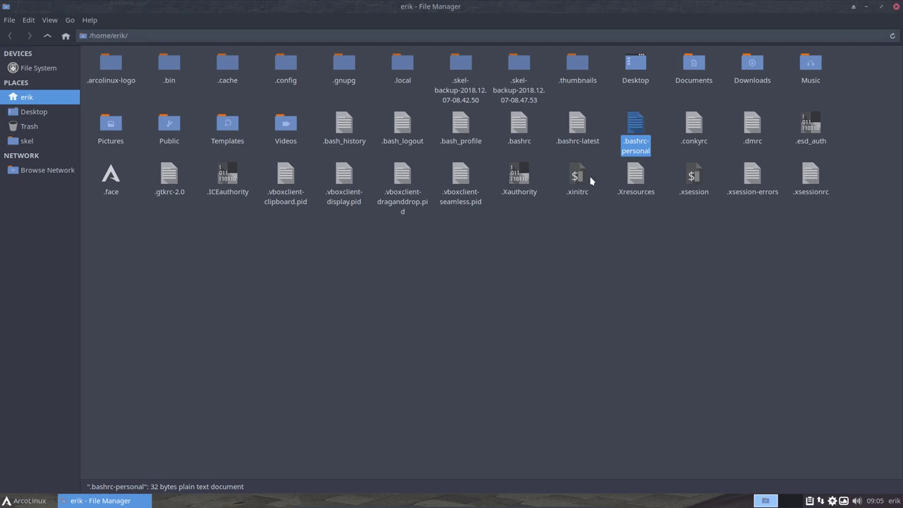
Step: Reopen .bashrc to examine the line 19 condition that loads ~/.bashrc-personal, and close the editor
double_click(514, 132)
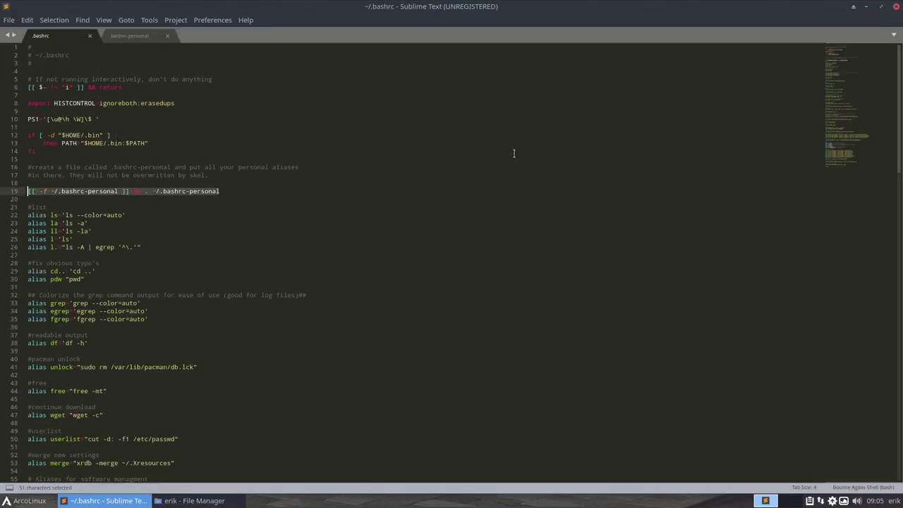
left_click(111, 185)
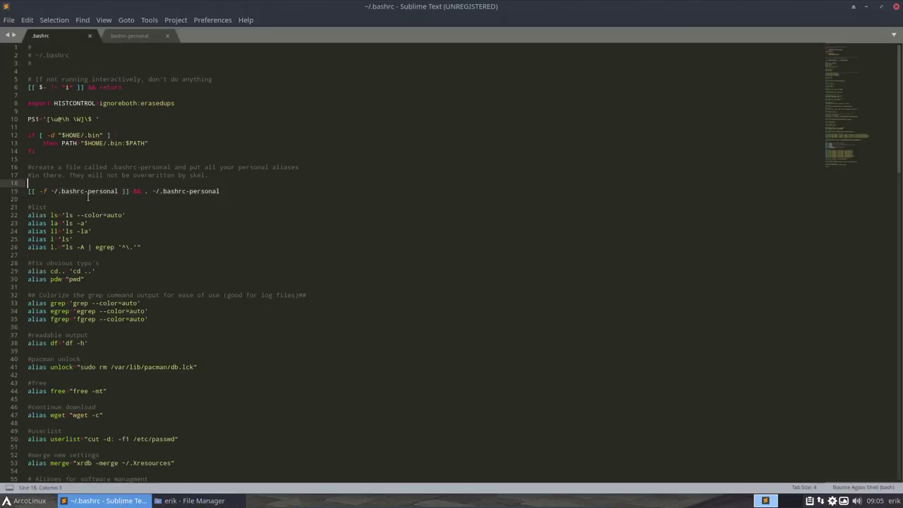
left_click_drag(152, 191, 222, 191)
left_click(155, 191)
left_click_drag(254, 193, 12, 192)
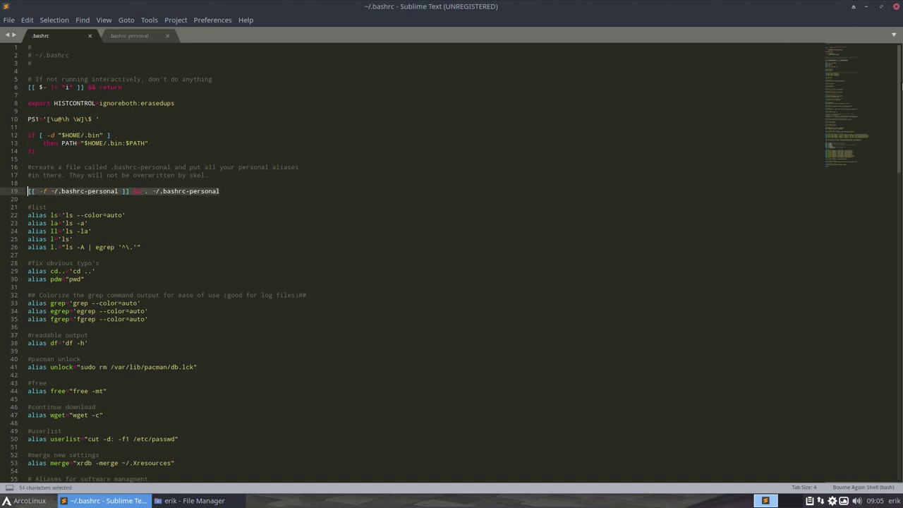
left_click(897, 6)
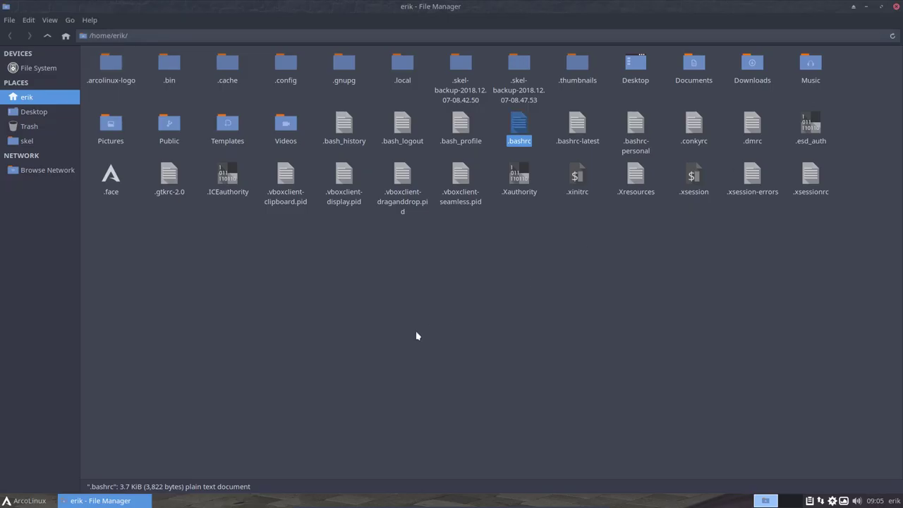
left_click(436, 296)
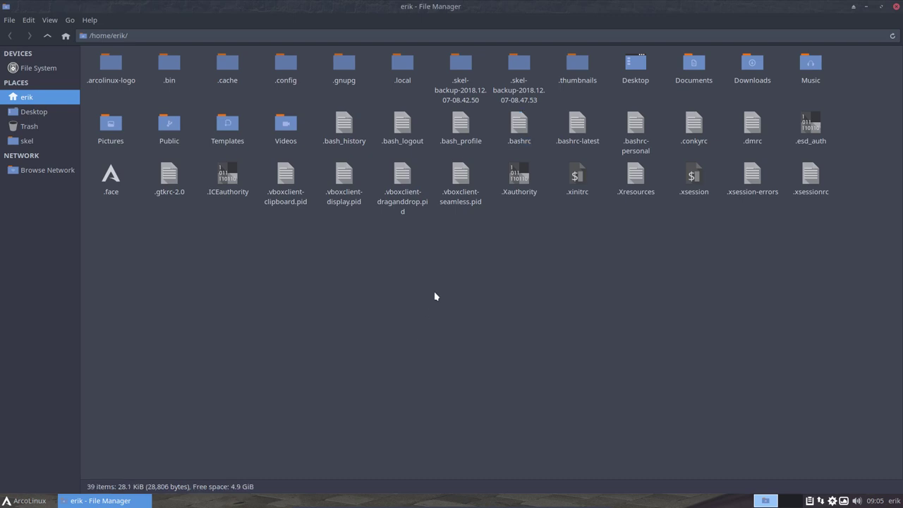
Step: Open a new terminal and run the cb alias to refresh the bash configuration
key("ctrl+alt+t")
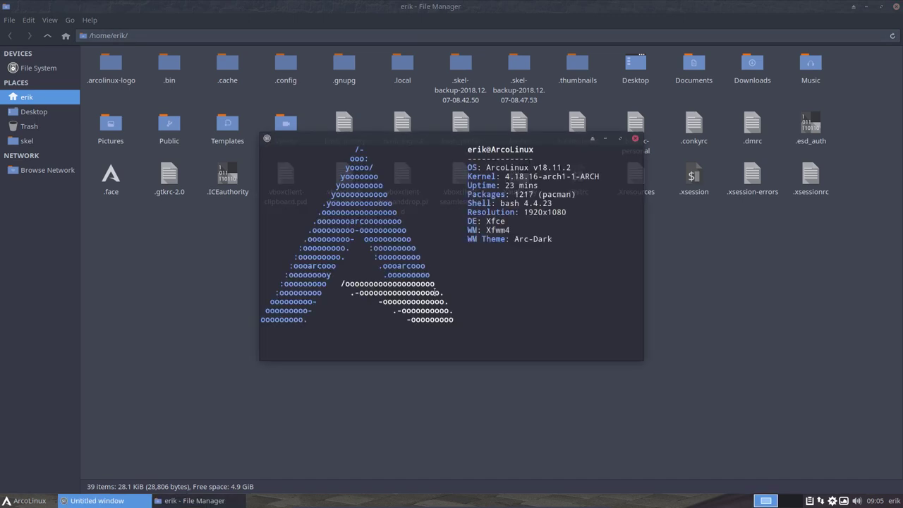
type("cb")
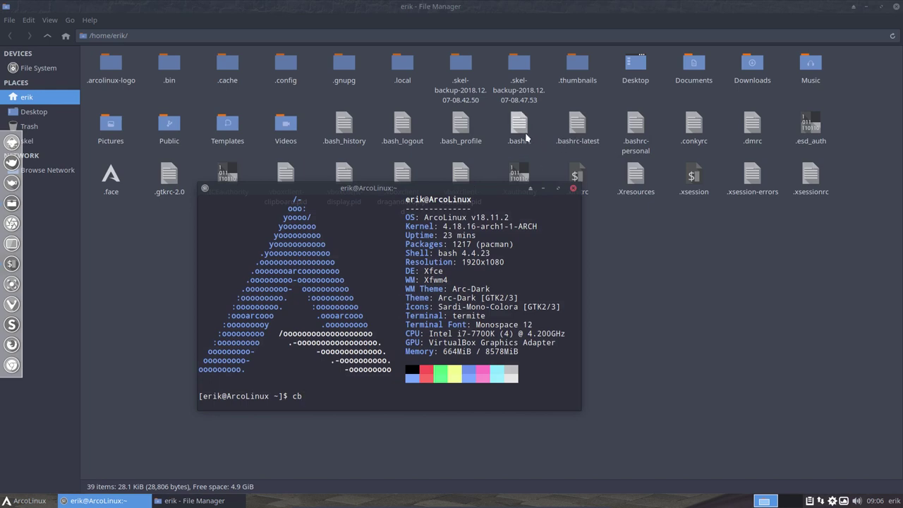
key("Return")
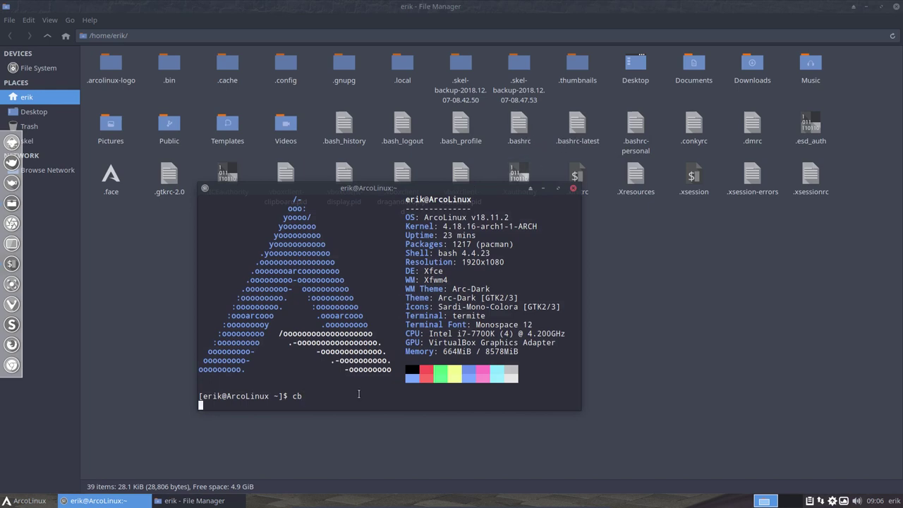
Step: Run the udpate alias, enter the sudo password, accept the package installation, and close the terminal
type("u")
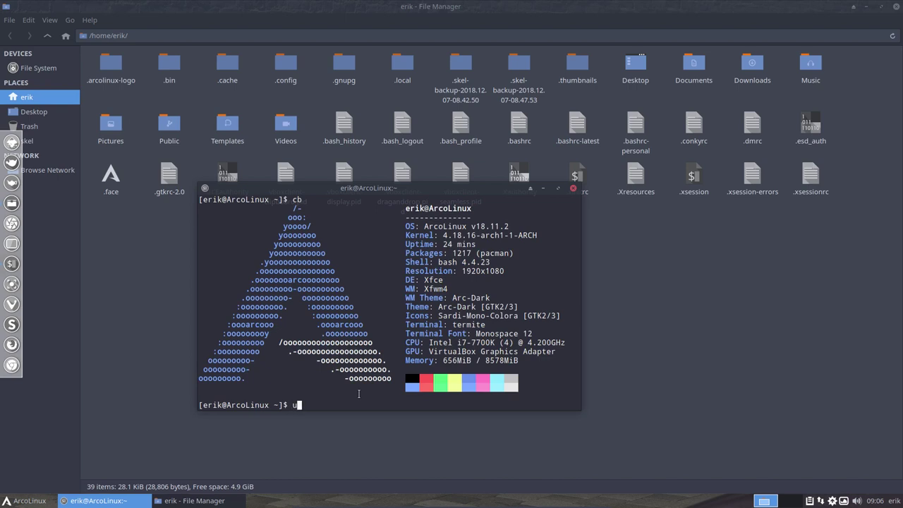
type("dpate")
key("Return")
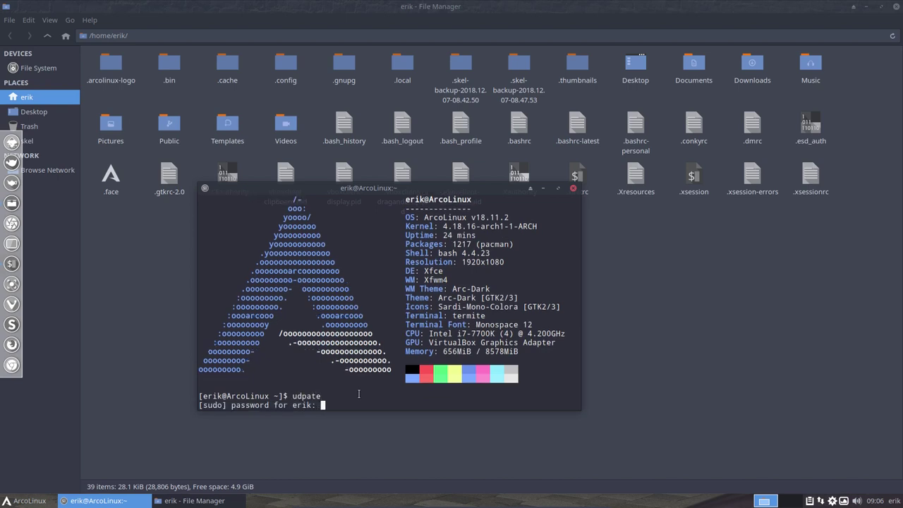
key("Return")
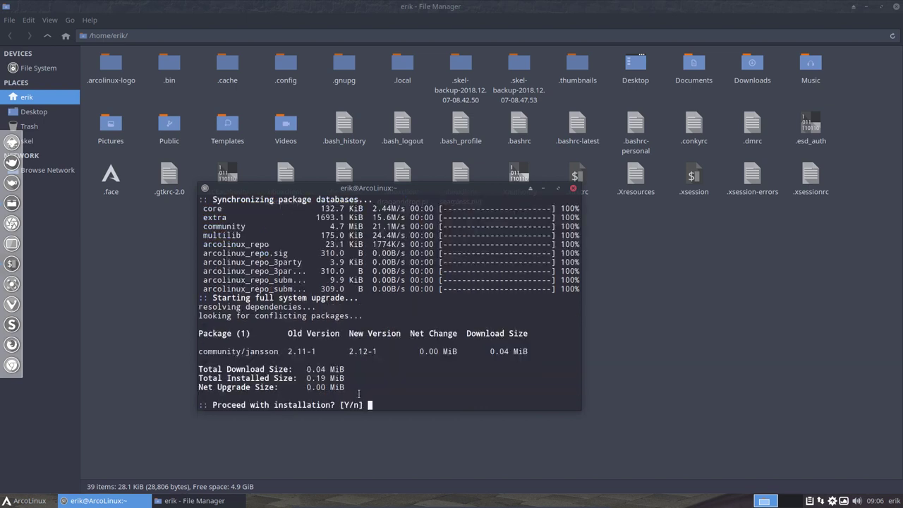
key("Return")
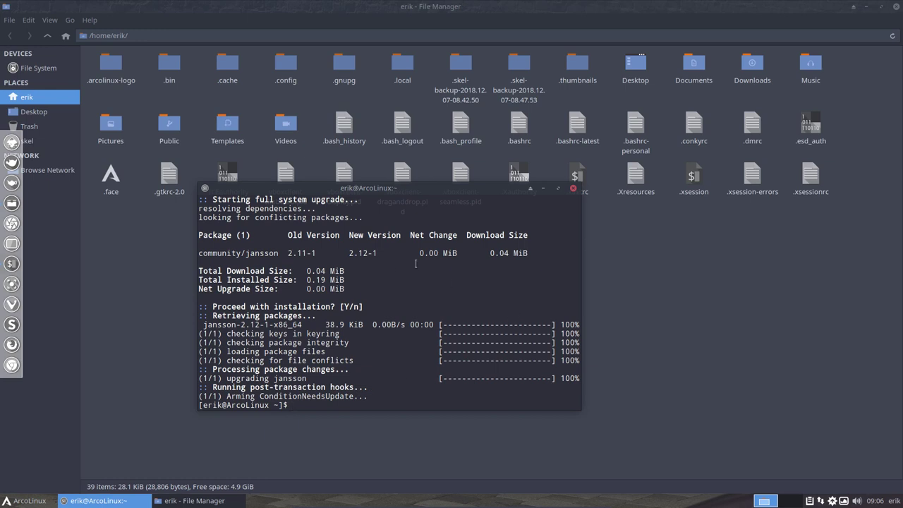
left_click(572, 189)
Step: Point out .bashrc and .bashrc-personal in the home folder, and close the file manager
left_click_drag(491, 117, 532, 203)
left_click(658, 145)
left_click(599, 268)
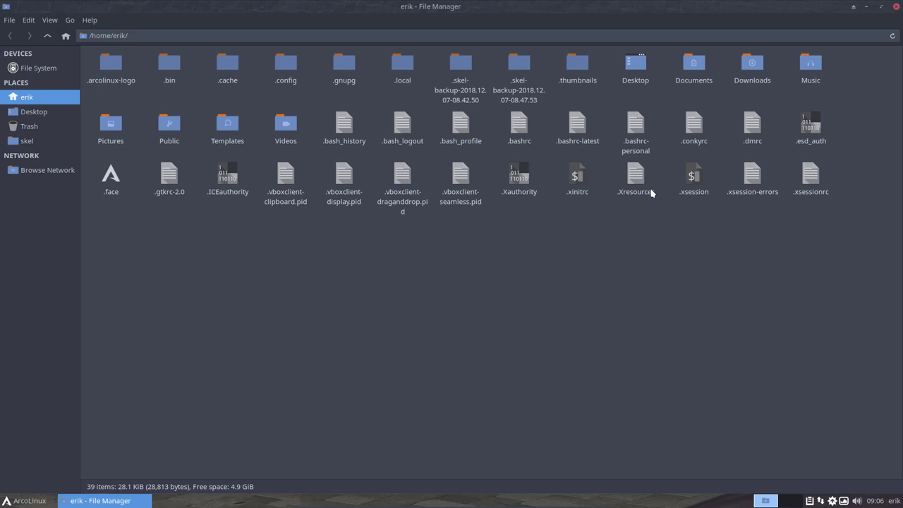
left_click(635, 127)
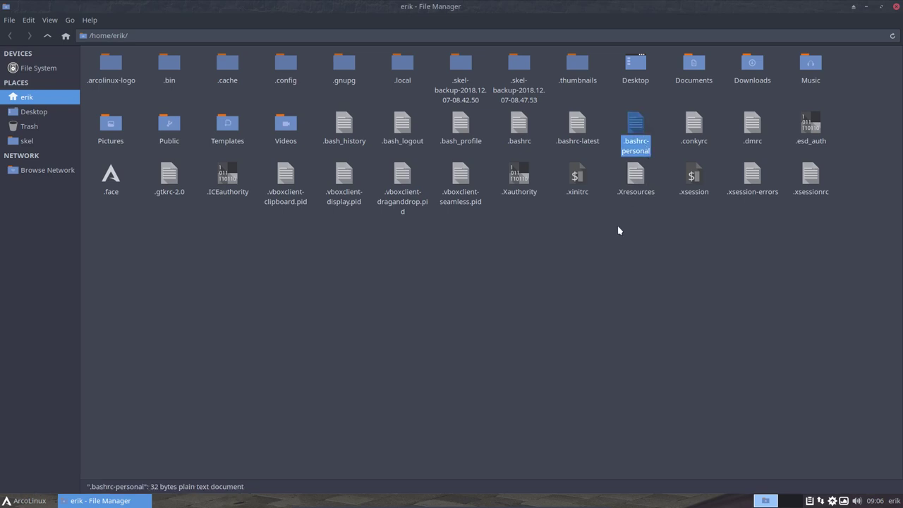
left_click(898, 6)
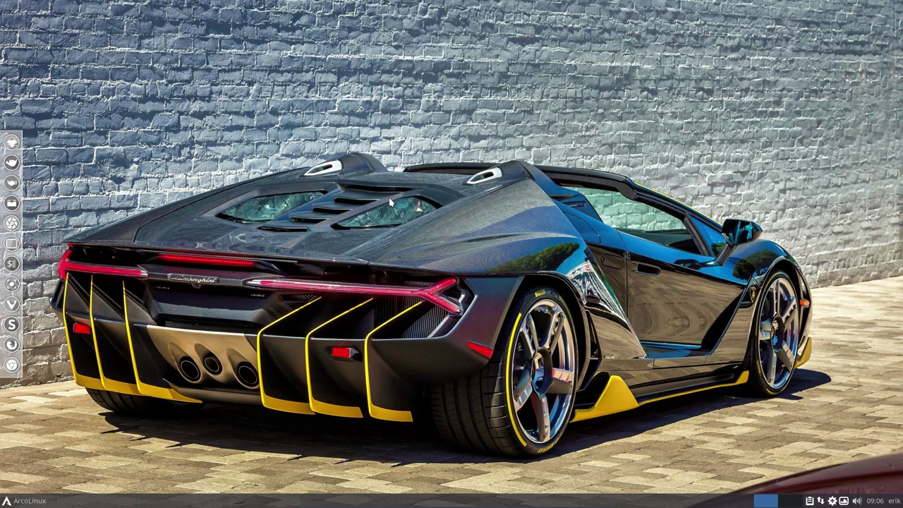
Step: Open a new terminal, run the cleanup alias with the sudo password, and accept the removal of the orphaned packages
key("ctrl+alt+t")
type("cleanup")
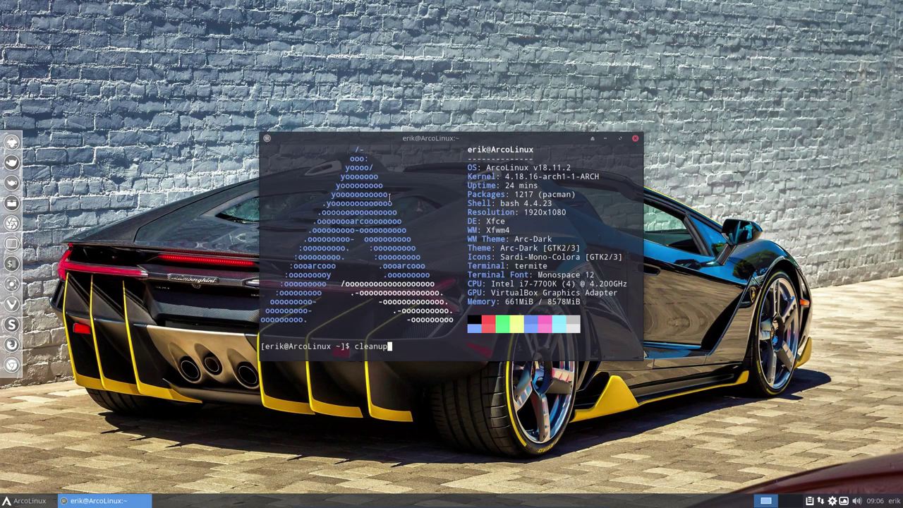
key("Return")
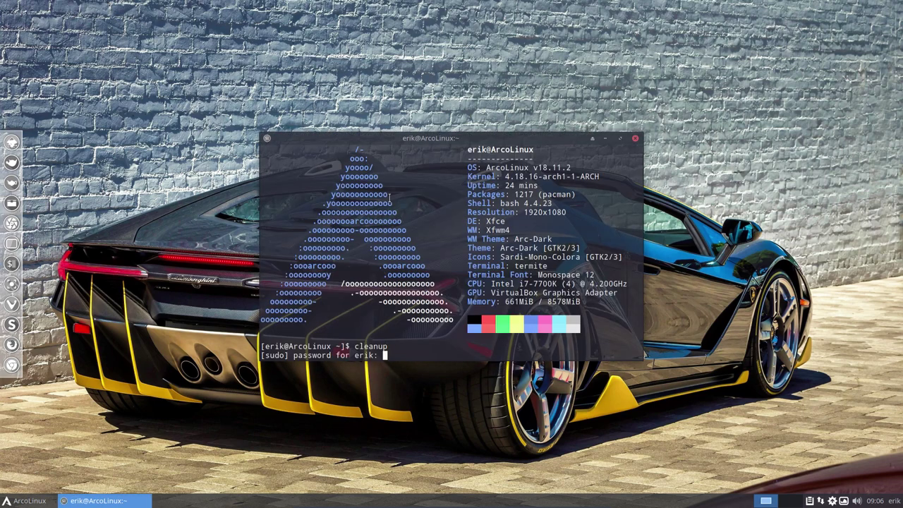
key("Return")
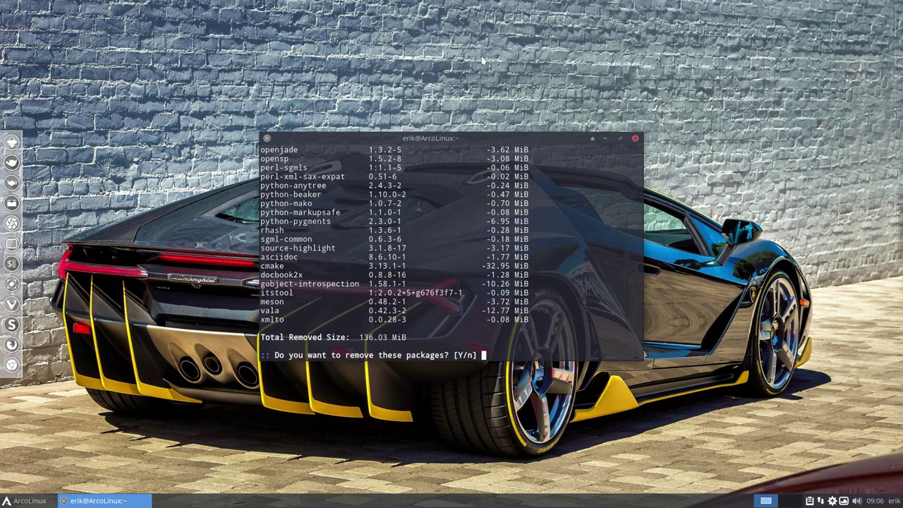
double_click(461, 136)
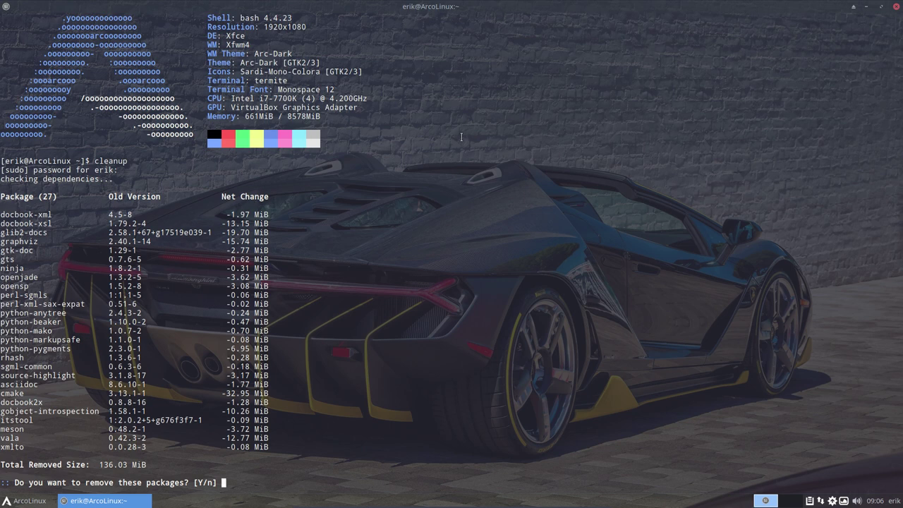
key("Return")
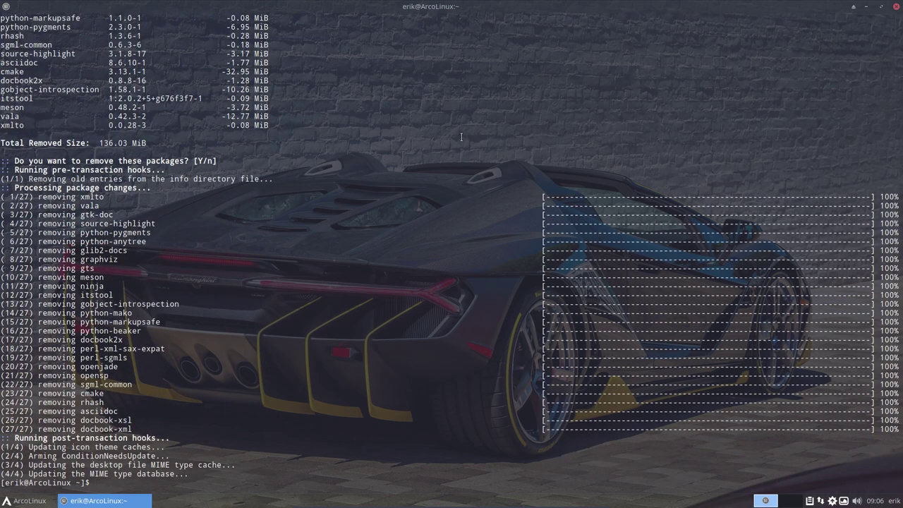
Step: Review the list of removed packages and the total removed size, and close the terminal
scroll(220, 129, "up", 6)
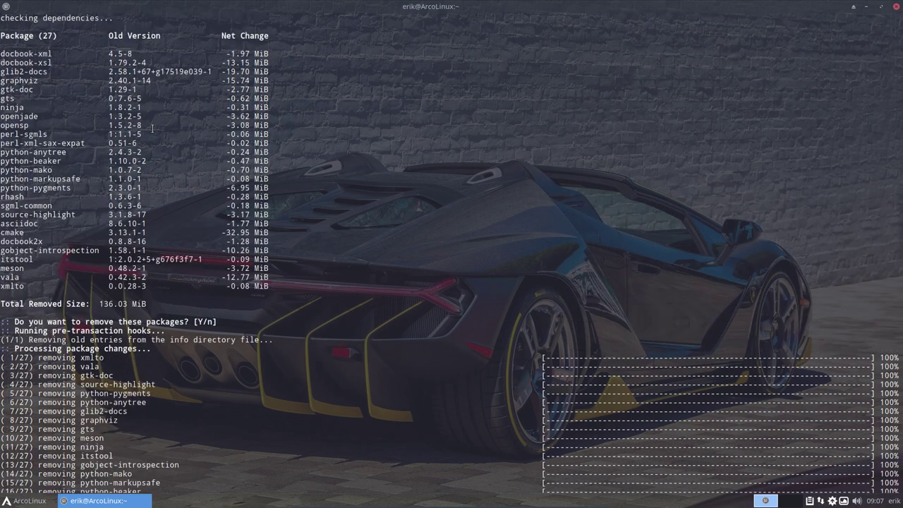
scroll(152, 127, "down", 6)
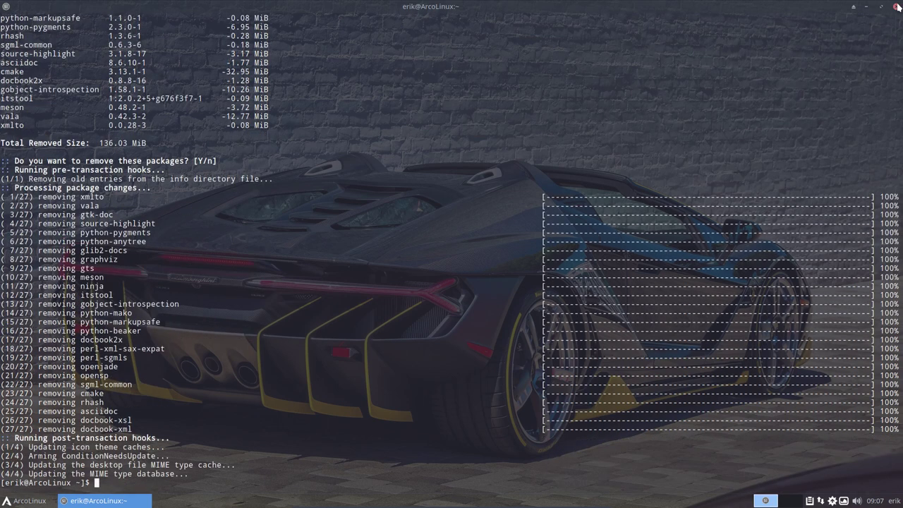
left_click_drag(99, 143, 113, 144)
left_click(897, 8)
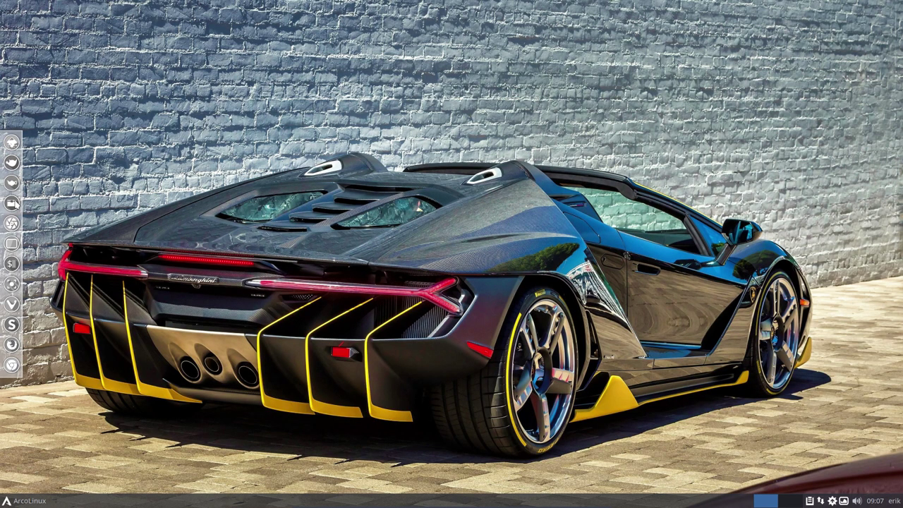
Step: Open the home folder to look over its files, and close the file manager
left_click(14, 205)
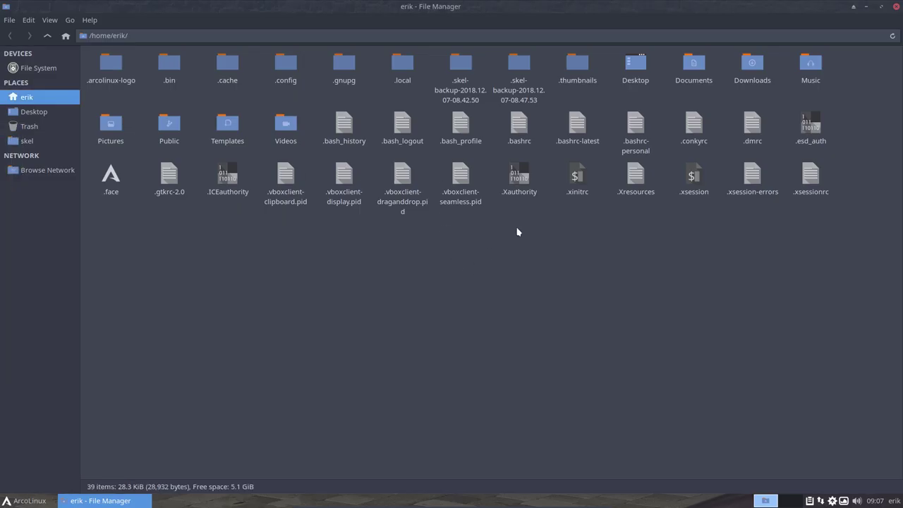
left_click(897, 6)
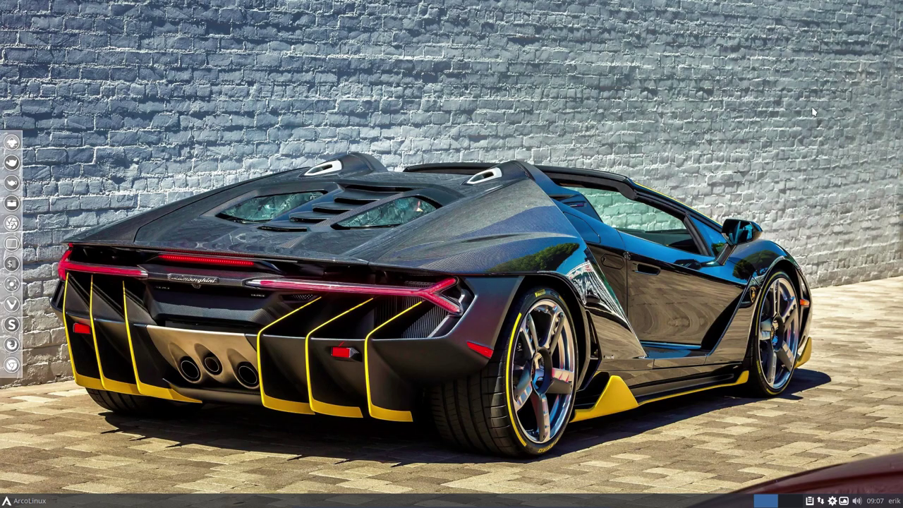
Step: Run the pksyua alias in a new terminal, enter the sudo password, accept the installation, and maximize the window
key("ctrl+alt+t")
type("pksyu")
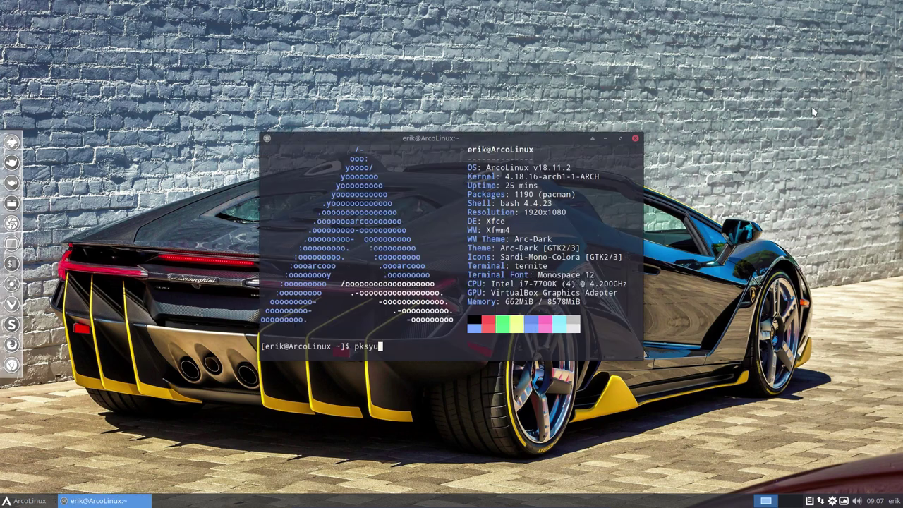
type("a")
key("Return")
key("Return")
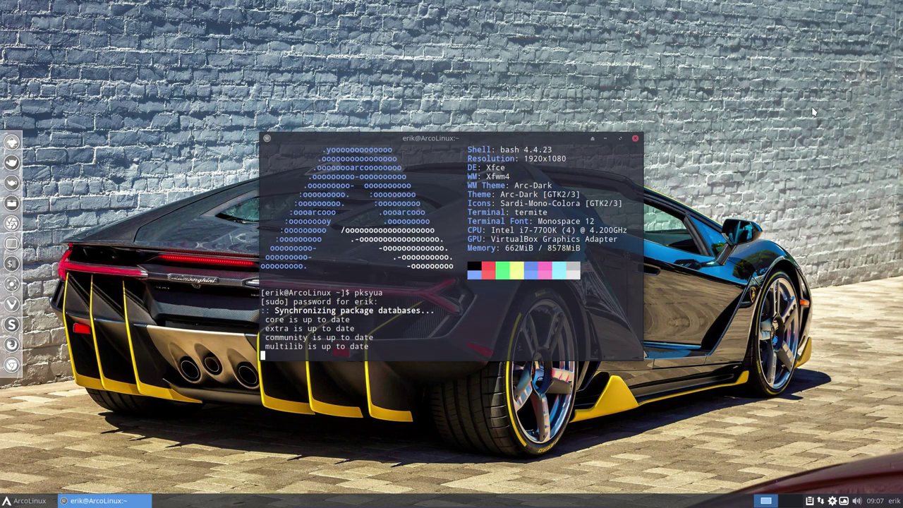
key("Return")
key("Return")
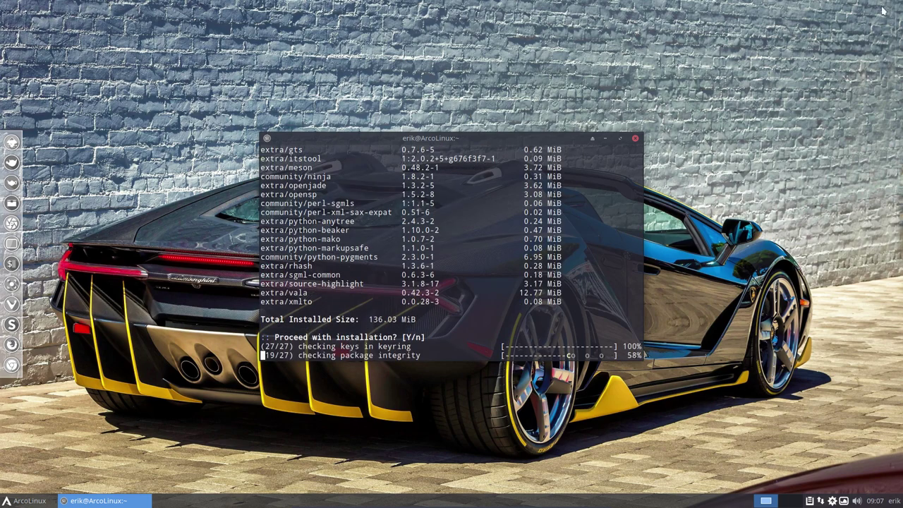
left_click(620, 138)
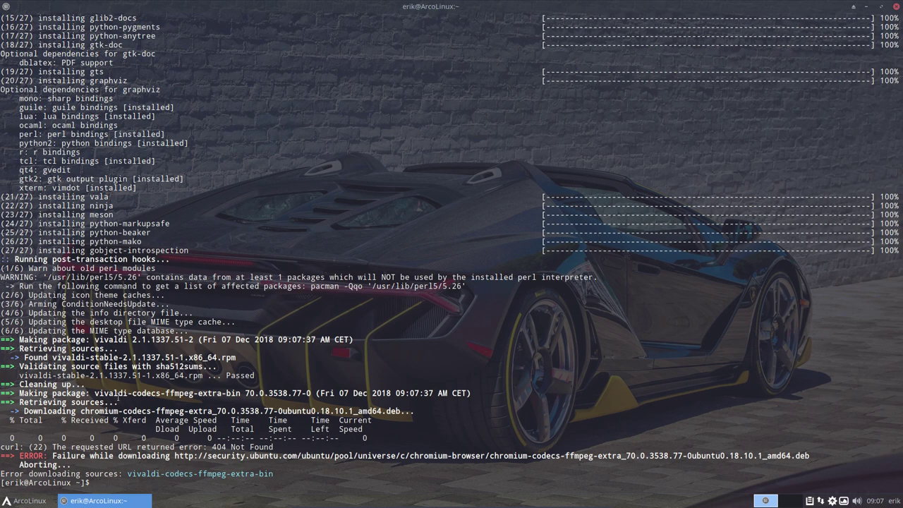
Step: Examine the terminal output for vivaldi-codecs-ffmpeg-extra-bin, highlighting the package name and its download error
left_click_drag(94, 393, 245, 394)
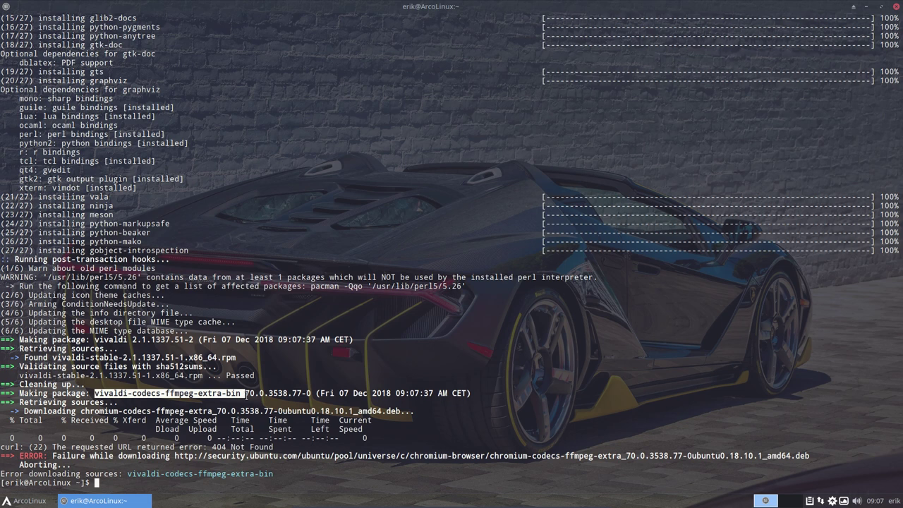
left_click_drag(52, 447, 273, 448)
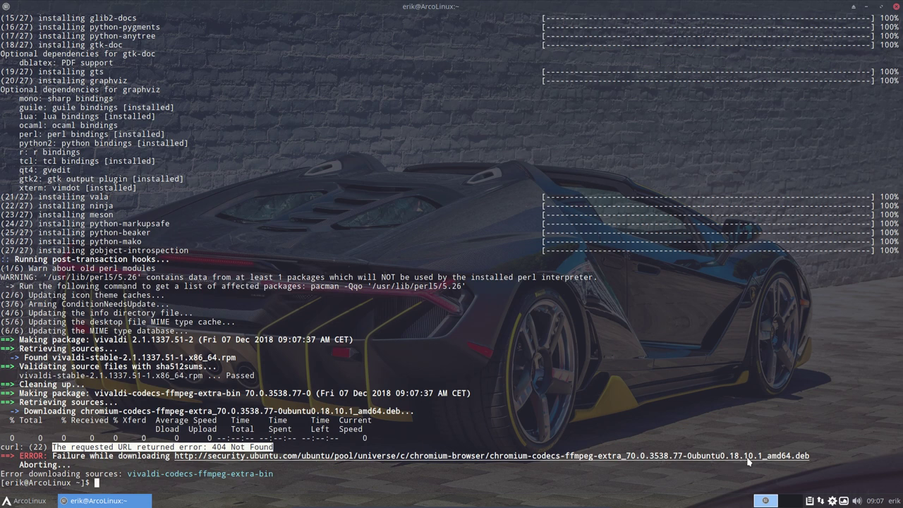
left_click(110, 484)
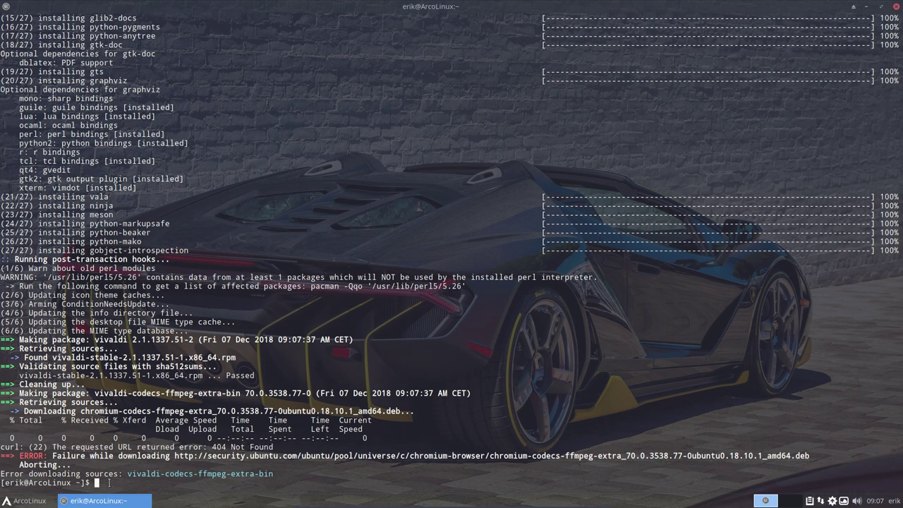
Step: Remove the package with sudo pacman -R vivaldi-codecs-ffmpeg-extra-bin and confirm the removal
type("sudo pc")
type("cman -R")
type("viva")
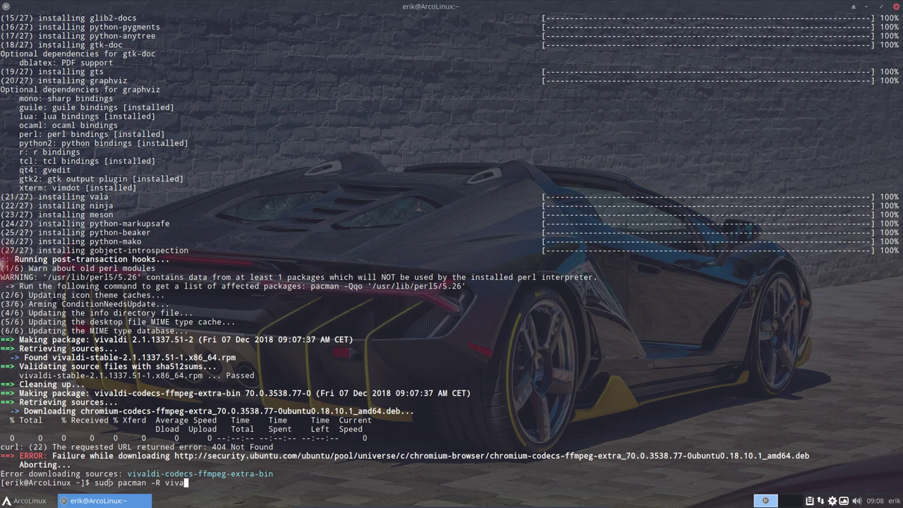
type("ldi-")
key("Tab")
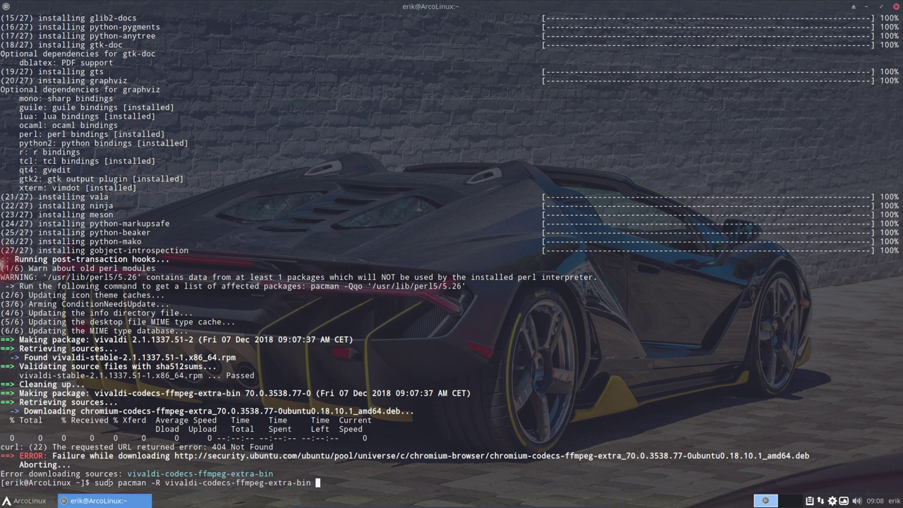
key("Return")
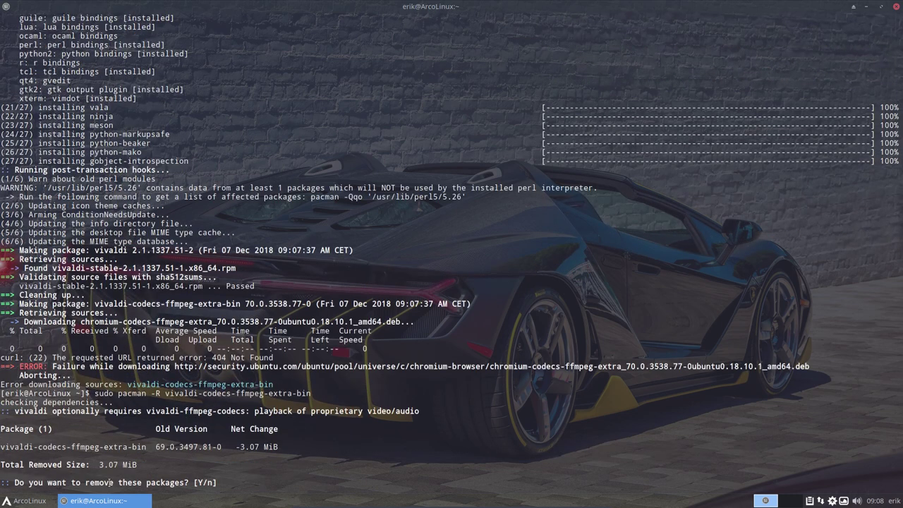
type("y")
key("Return")
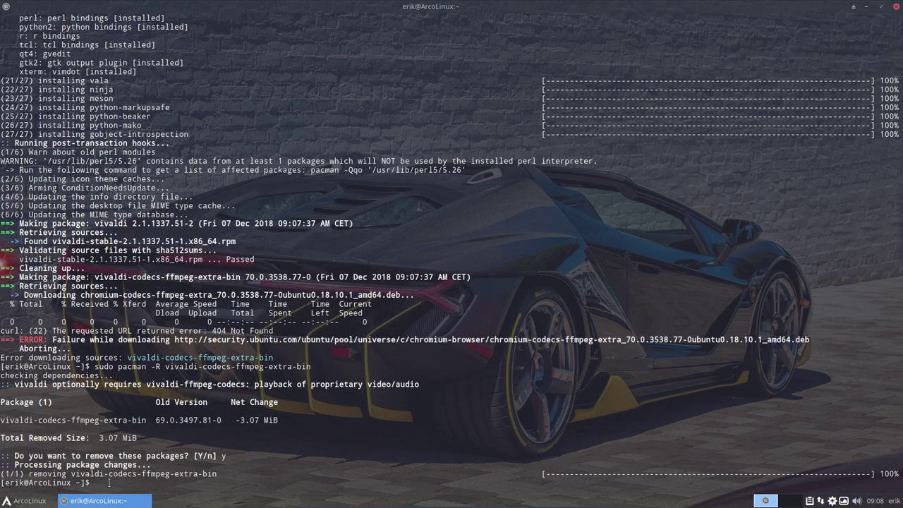
Step: Run the pksyua alias again from the command history, and shift the terminal window aside
key("Up")
key("Up")
key("Return")
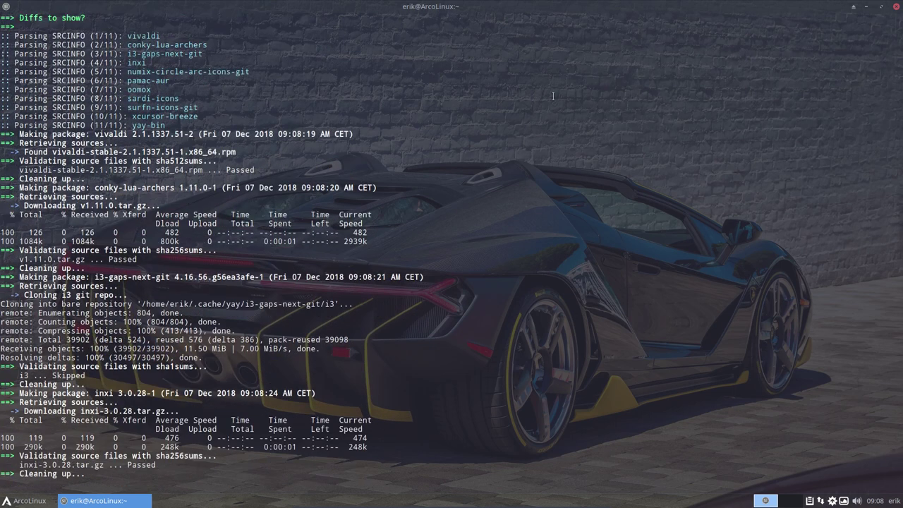
left_click_drag(460, 6, 723, 96)
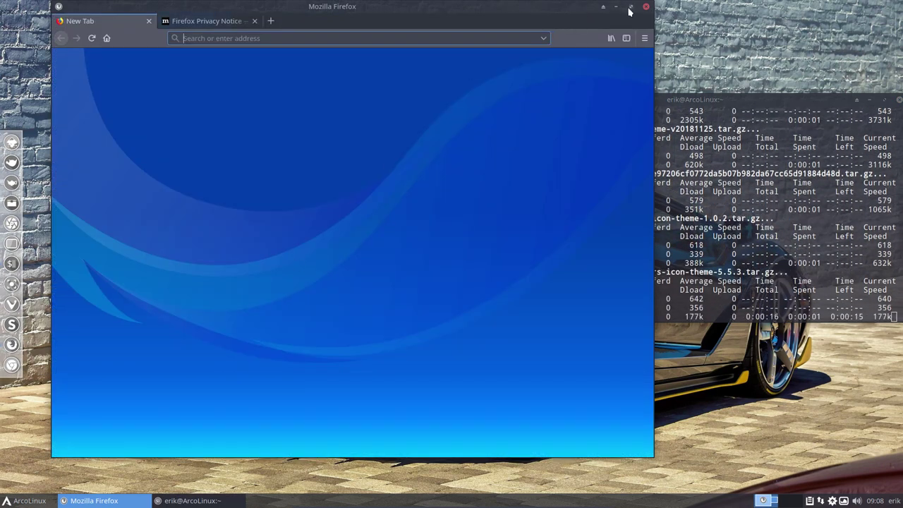
Step: Switch to Firefox, maximize it, search the web for "aur archlinux", and open the AUR home page
left_click(631, 6)
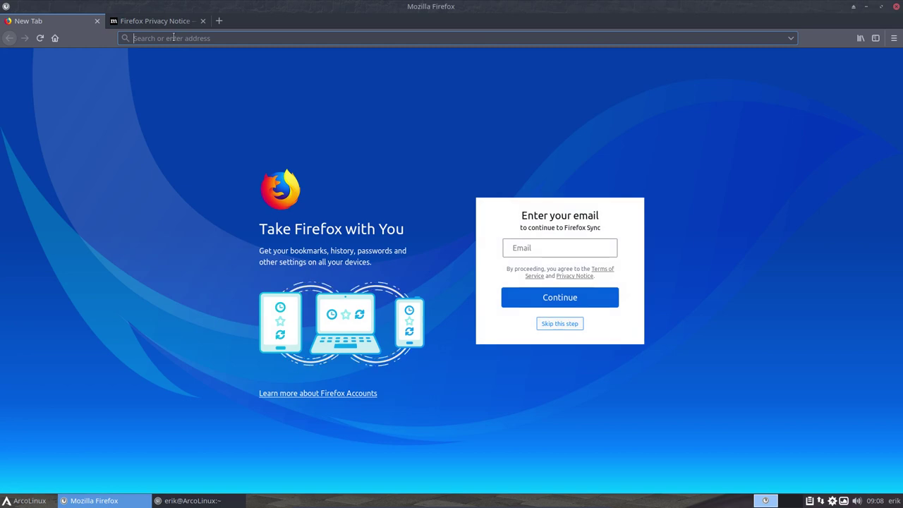
type("aur archlinux")
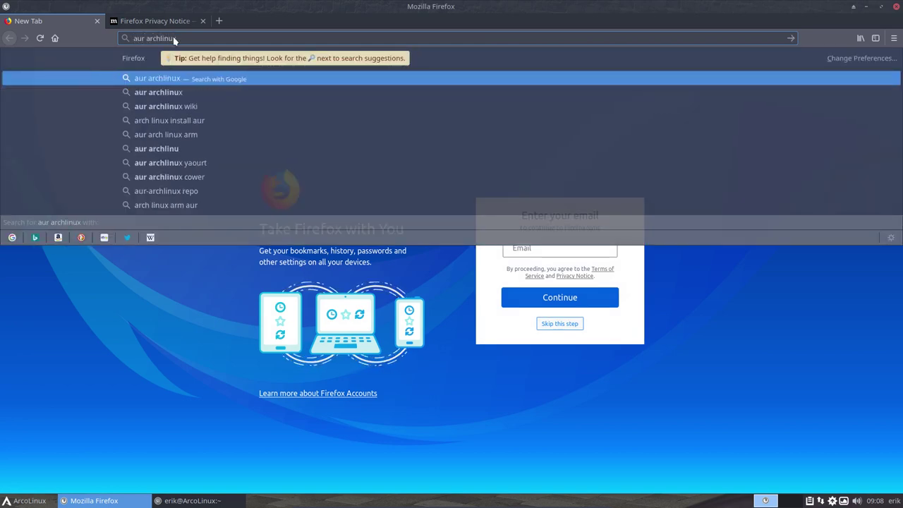
key("Return")
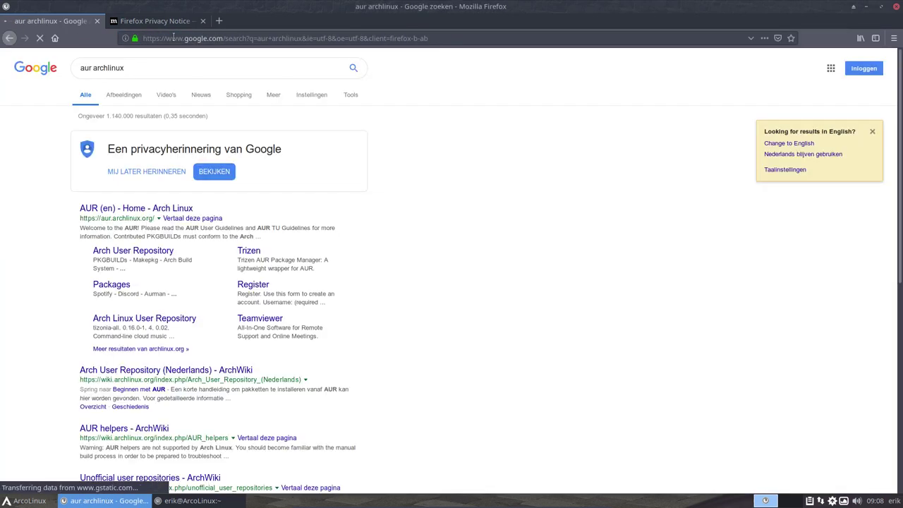
left_click(143, 216)
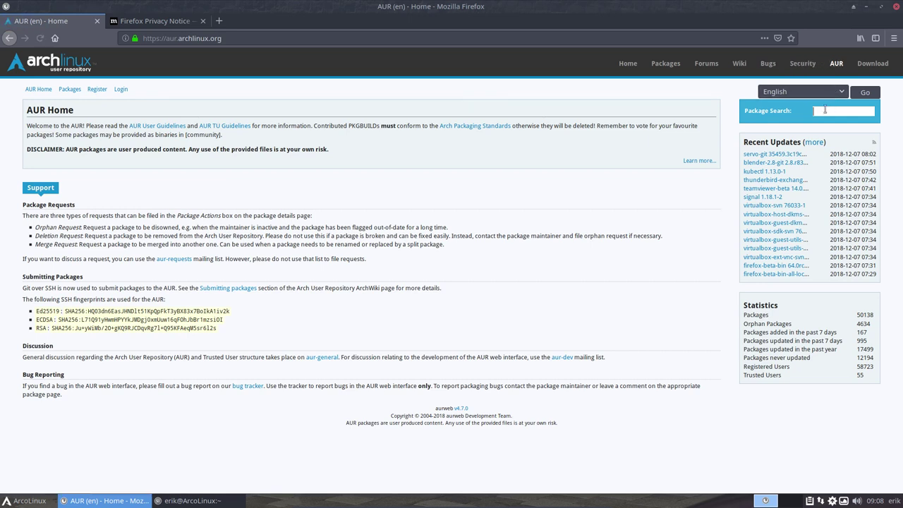
Step: Search the AUR for vivaldi and open the vivaldi-codecs-ffmpeg-extra-bin package page
type("viv")
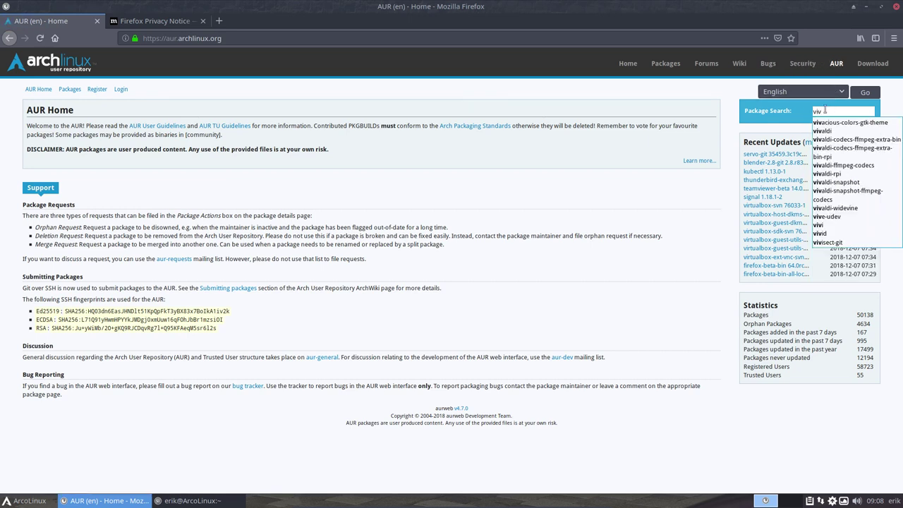
type("aldi")
key("Return")
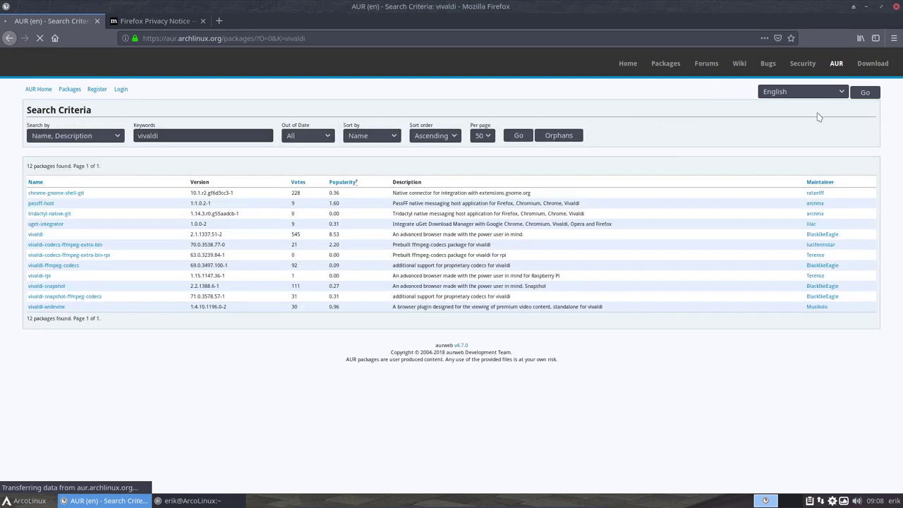
left_click(83, 246)
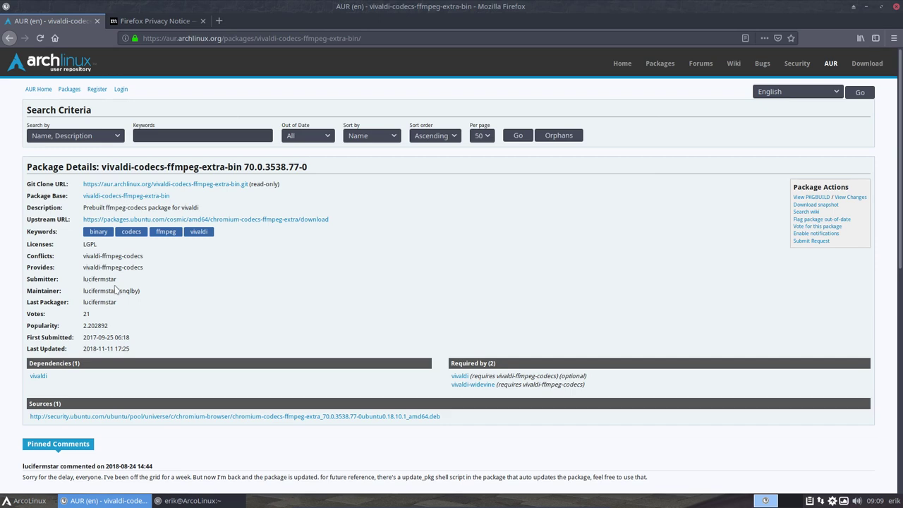
Step: Read through the package's details and comments, and open its PKGBUILD
scroll(195, 295, "down", 3)
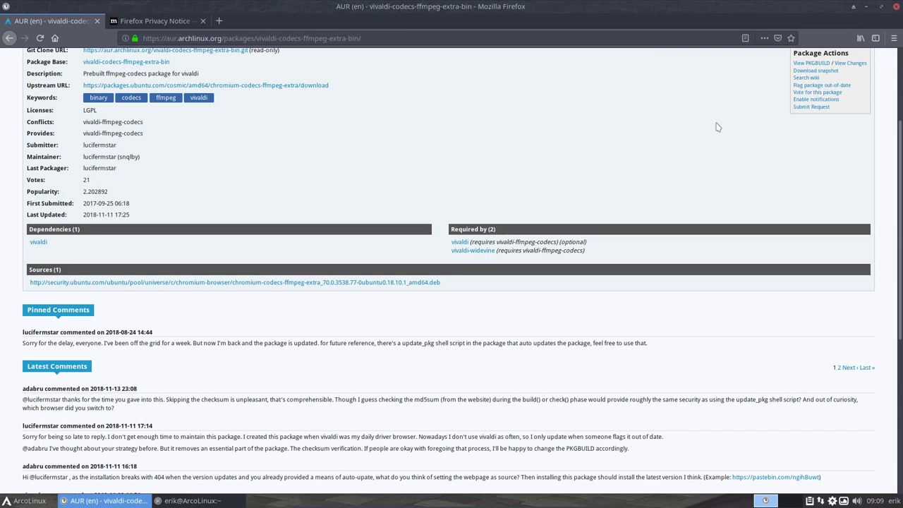
scroll(717, 125, "up", 2)
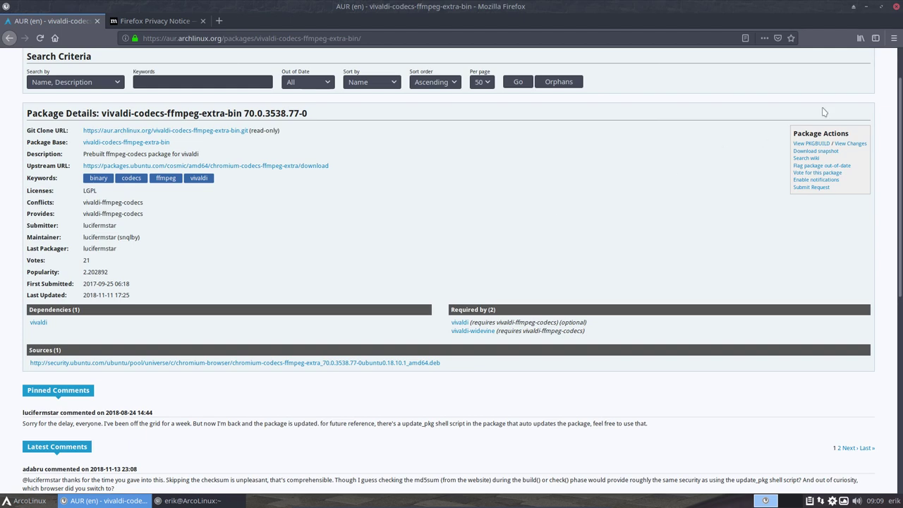
left_click(812, 145)
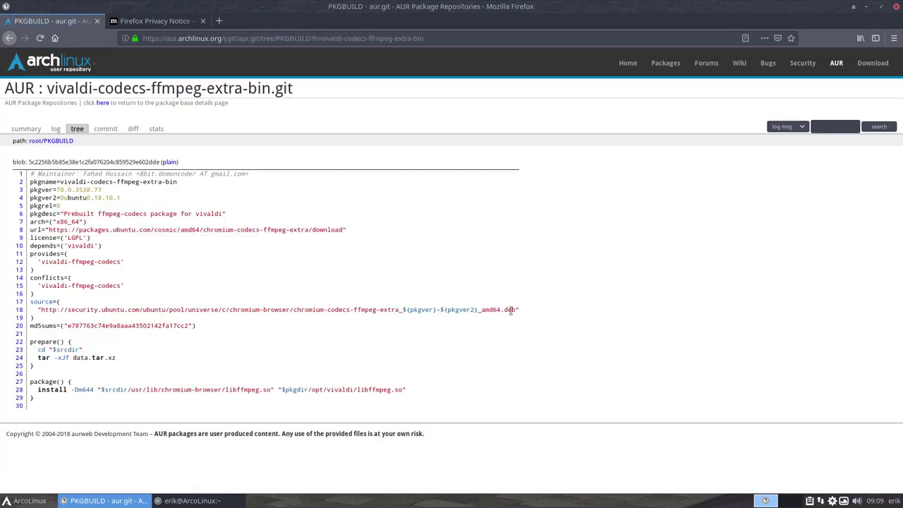
Step: Examine the source URL on line 18 of the PKGBUILD, highlighting its pkgver and pkgver2 variables and the Ubuntu server address
left_click_drag(511, 311, 437, 311)
double_click(421, 311)
double_click(457, 310)
left_click_drag(404, 310, 474, 313)
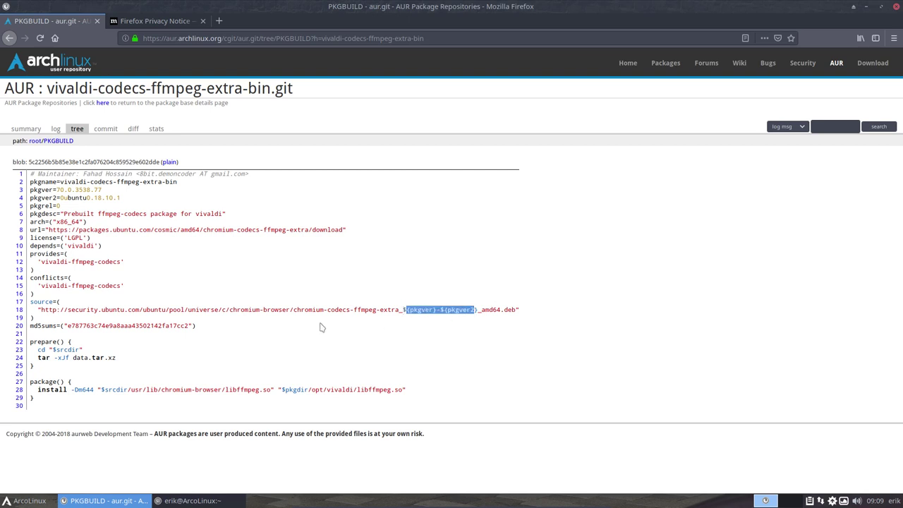
left_click_drag(71, 308, 169, 311)
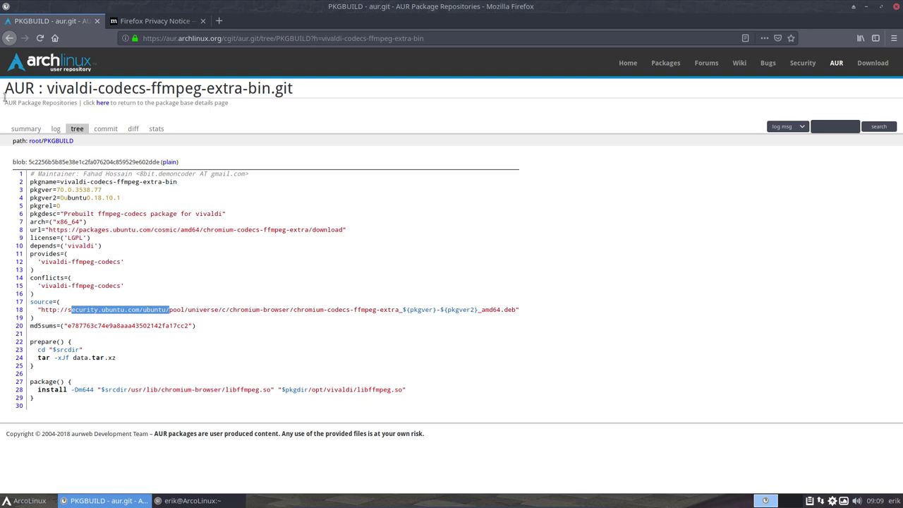
Step: Leave the PKGBUILD, minimize Firefox, and tile the terminal over the right half of the screen
left_click(9, 38)
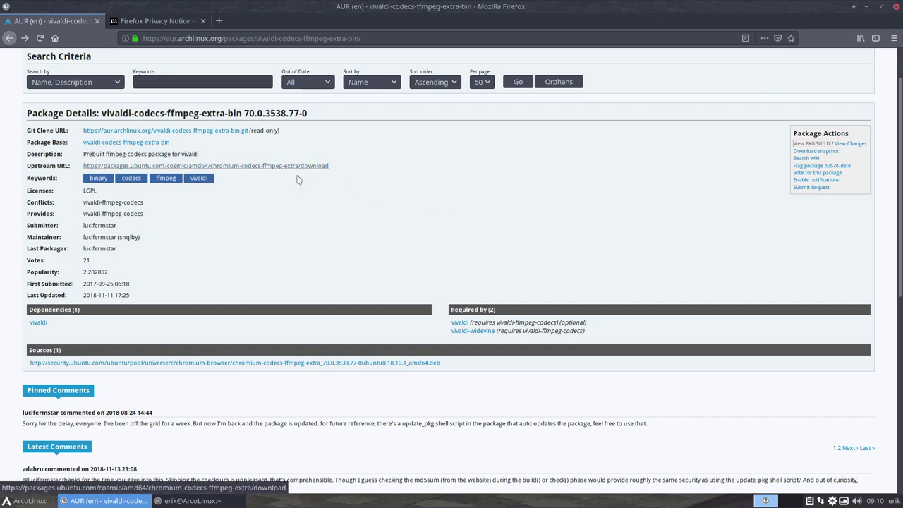
left_click(867, 7)
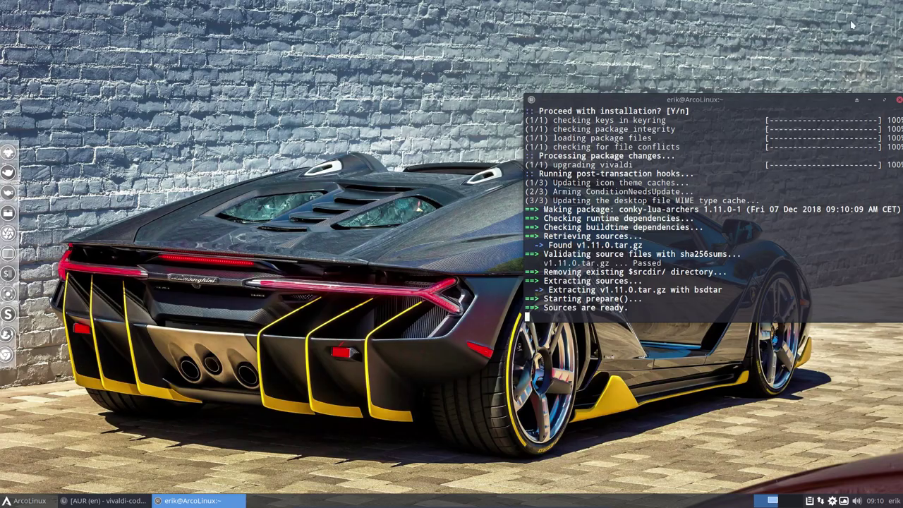
left_click_drag(727, 100, 900, 173)
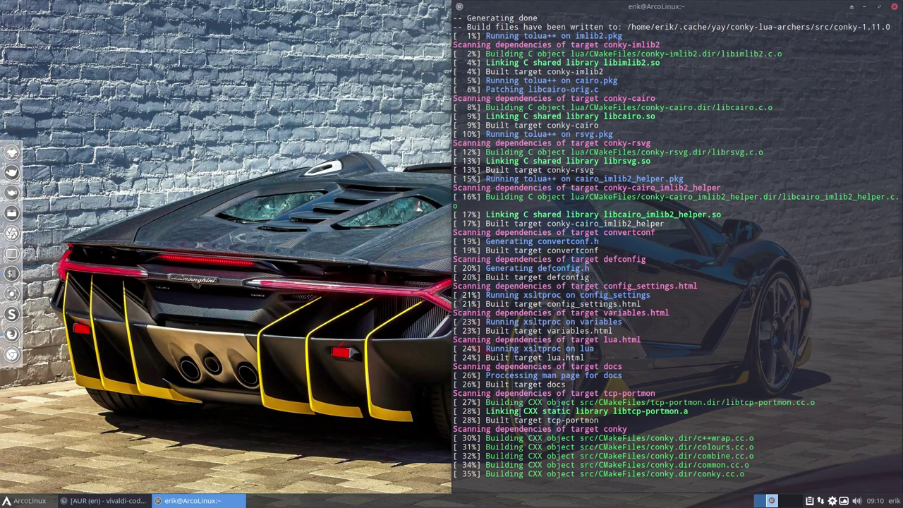
Step: Examine the terminal's update output, highlighting conky-lua-archers as the package being built, and return to the latest lines
scroll(536, 367, "up", 20)
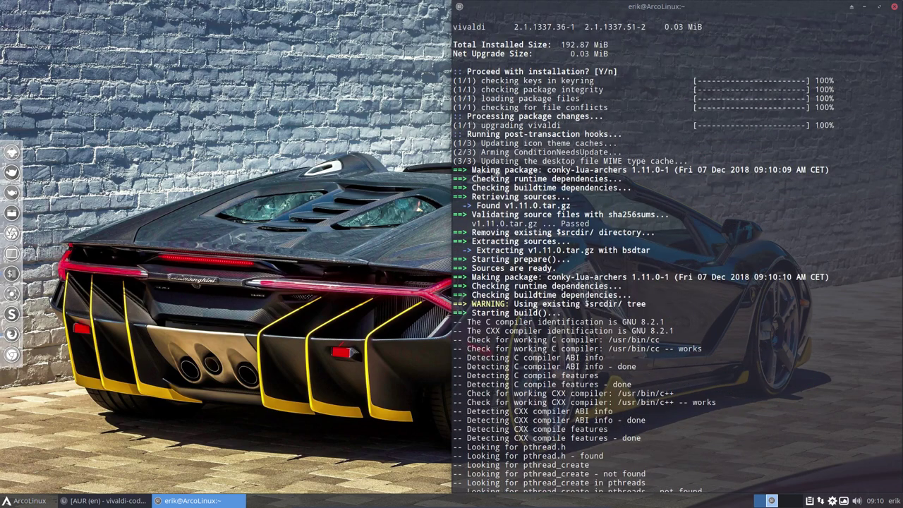
left_click_drag(549, 277, 613, 277)
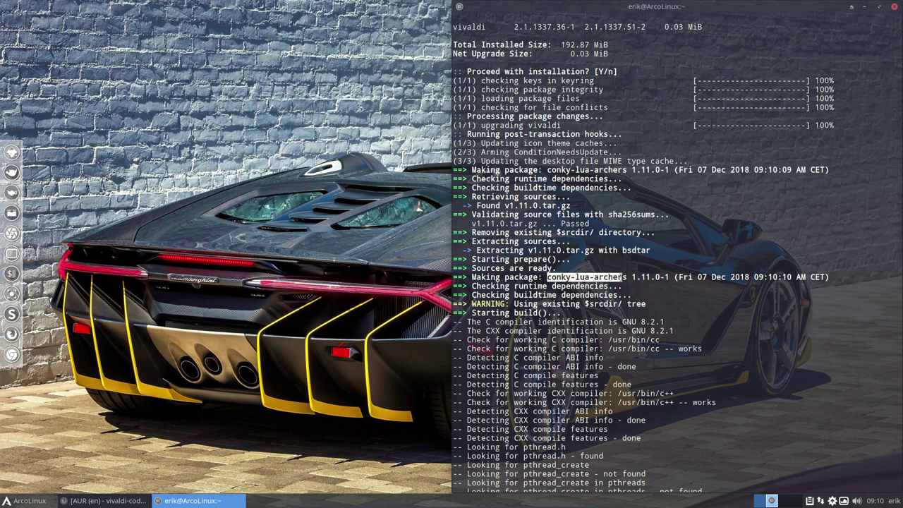
scroll(611, 367, "down", 20)
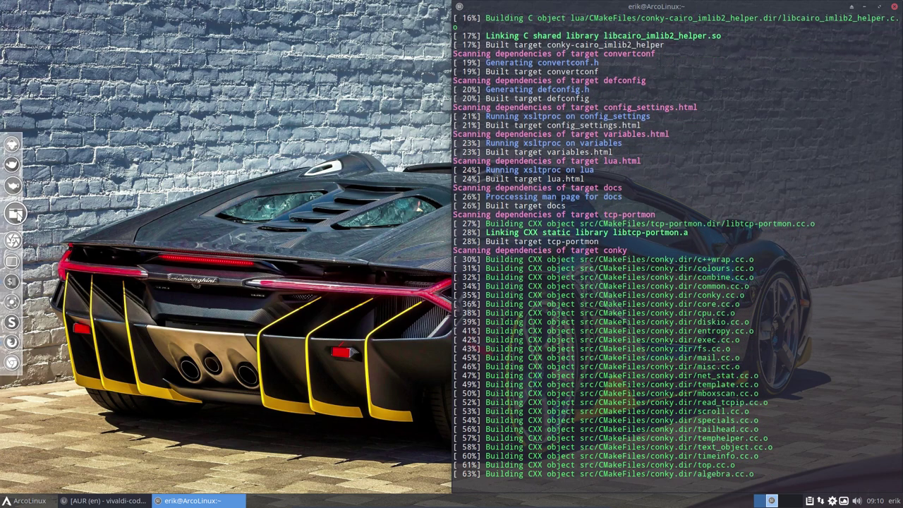
Step: Open the file manager, tile it over the left half of the screen, and enter the home directory's .bin folder
left_click(12, 213)
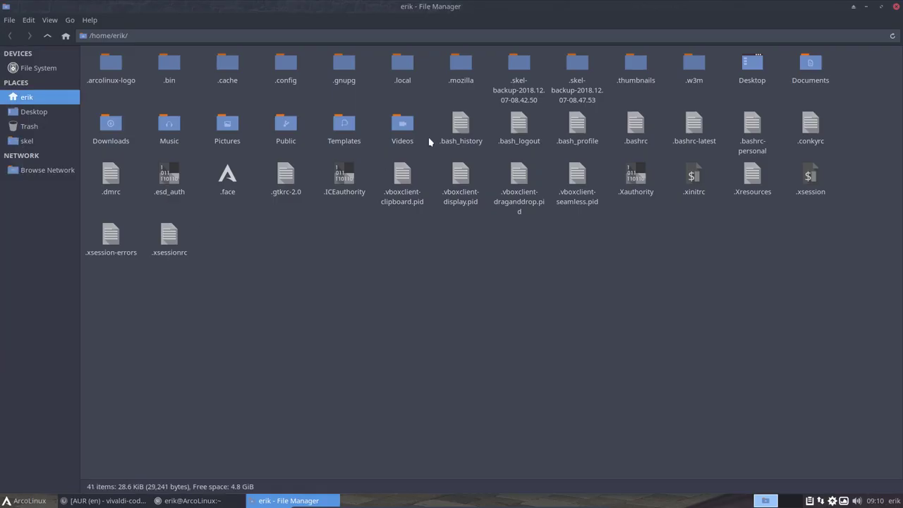
left_click_drag(490, 16, 3, 270)
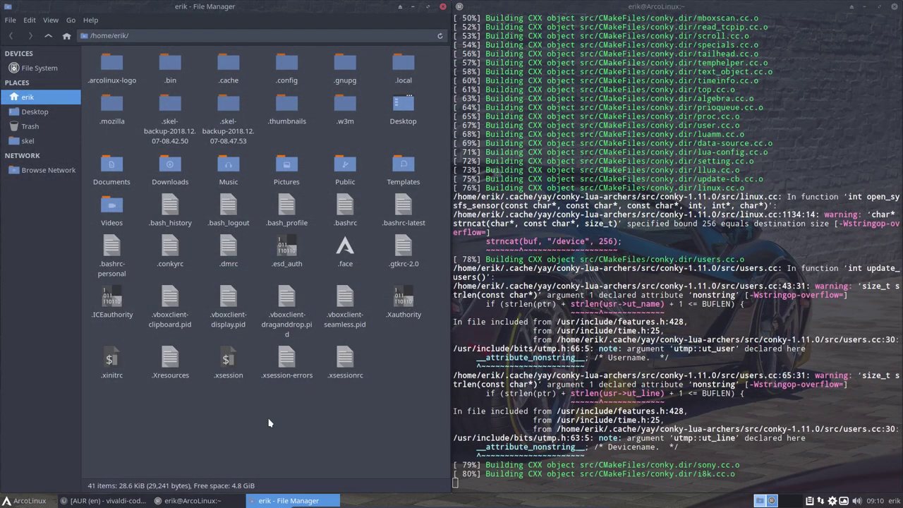
left_click(176, 66)
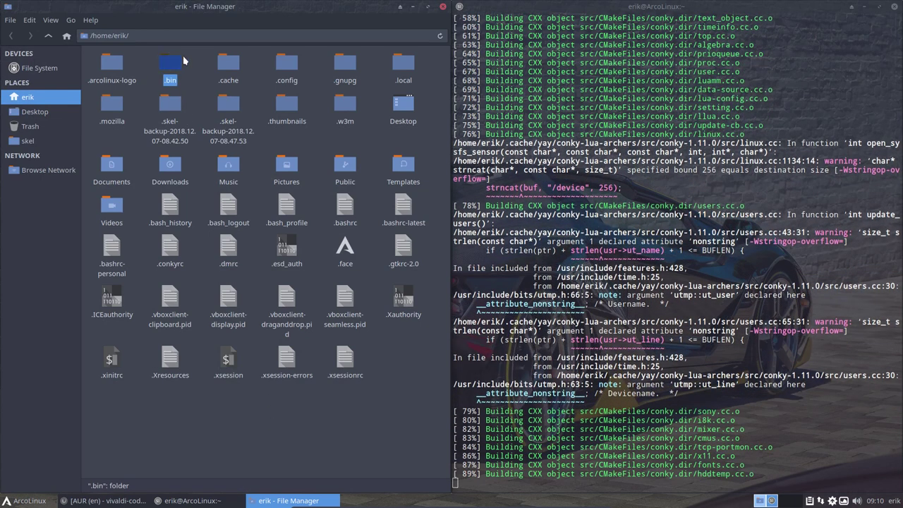
double_click(172, 66)
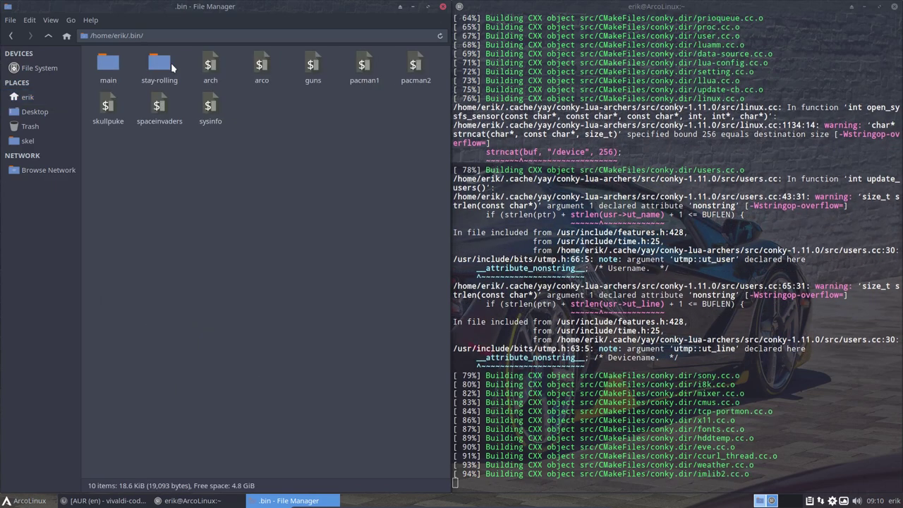
left_click(314, 65)
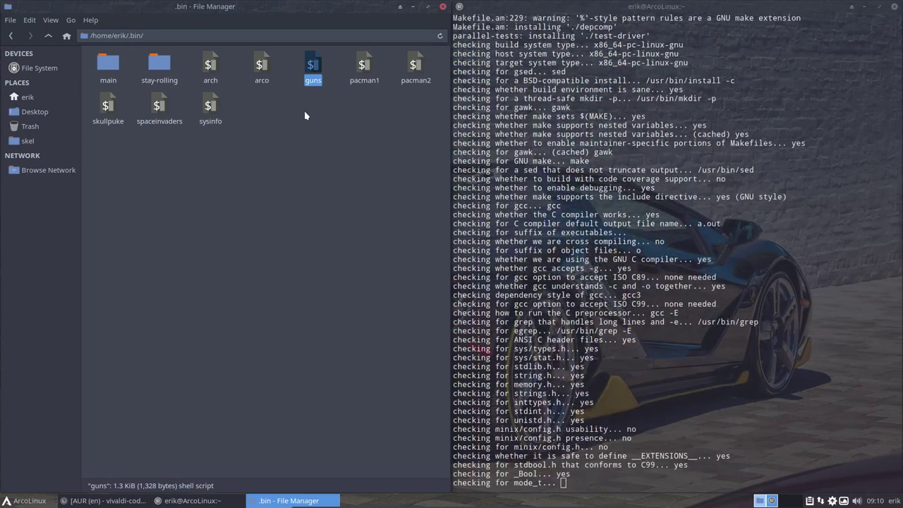
Step: Look through the stay-rolling folder and its 18.11-to-18.12 subfolder, pointing out the samba removal script and stay-rolling-v8.sh
left_click(160, 66)
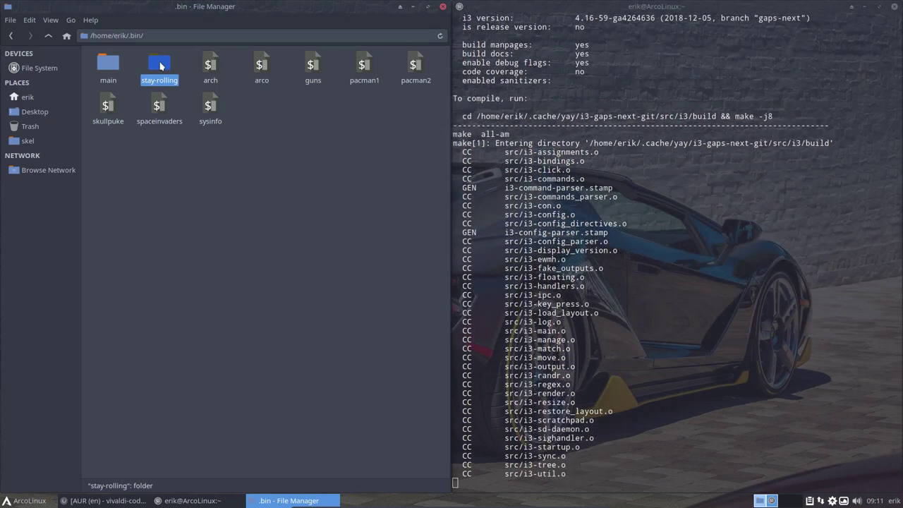
double_click(161, 67)
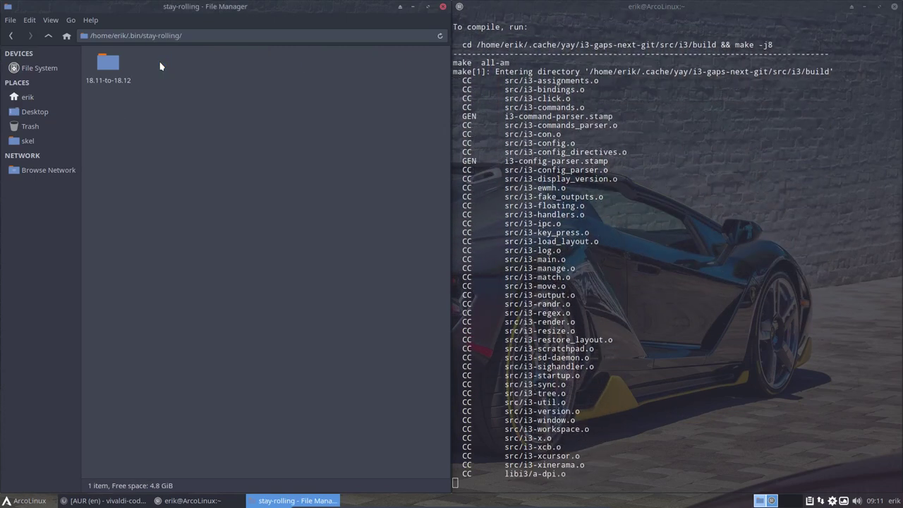
left_click(113, 63)
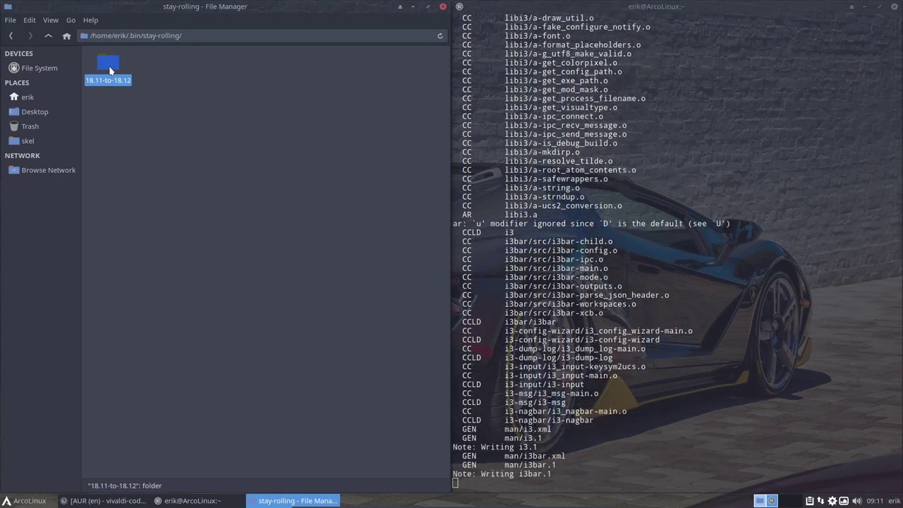
double_click(109, 76)
left_click(119, 112)
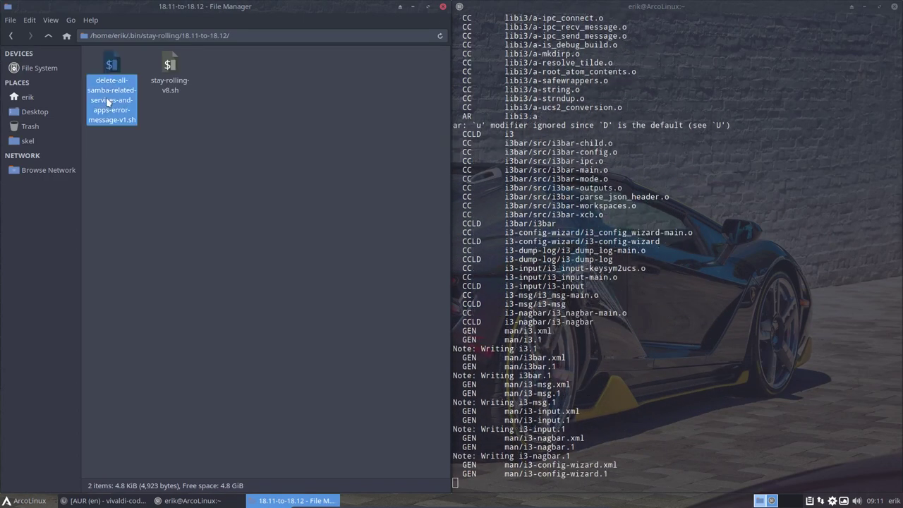
left_click(170, 71)
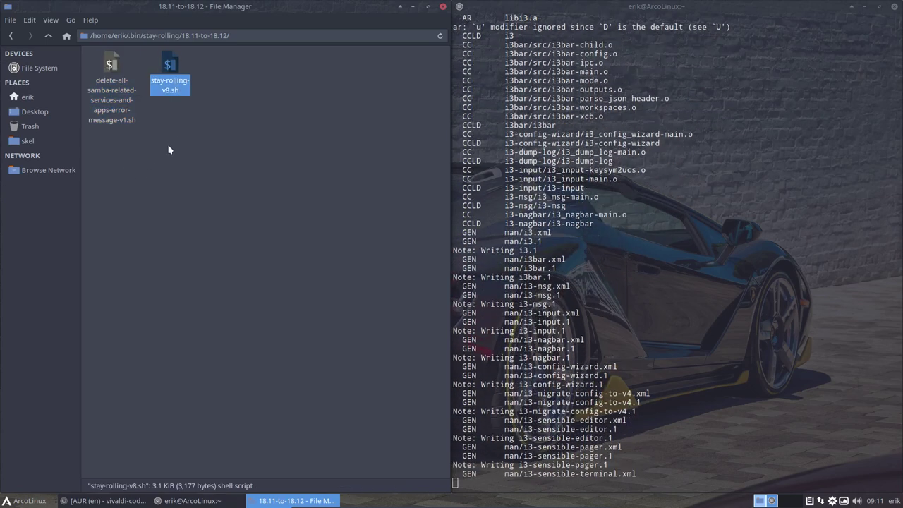
Step: Go back up to .bin, open its main folder, and select the 000-use-all-cores-makepkg-conf-v2.sh script
left_click(48, 36)
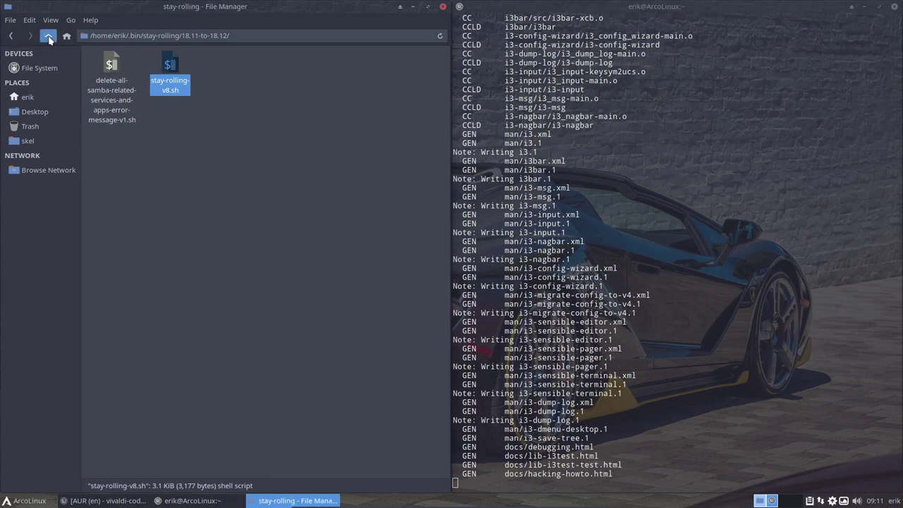
left_click(48, 36)
double_click(109, 64)
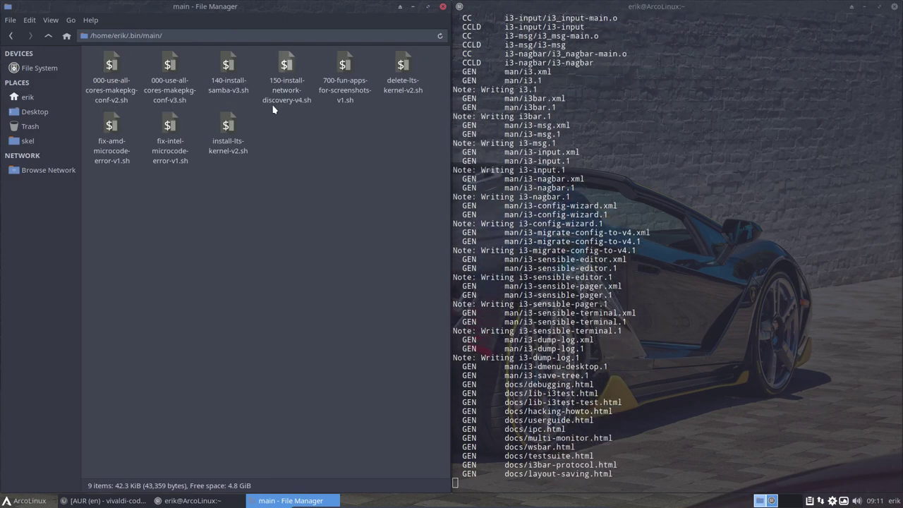
left_click(110, 64)
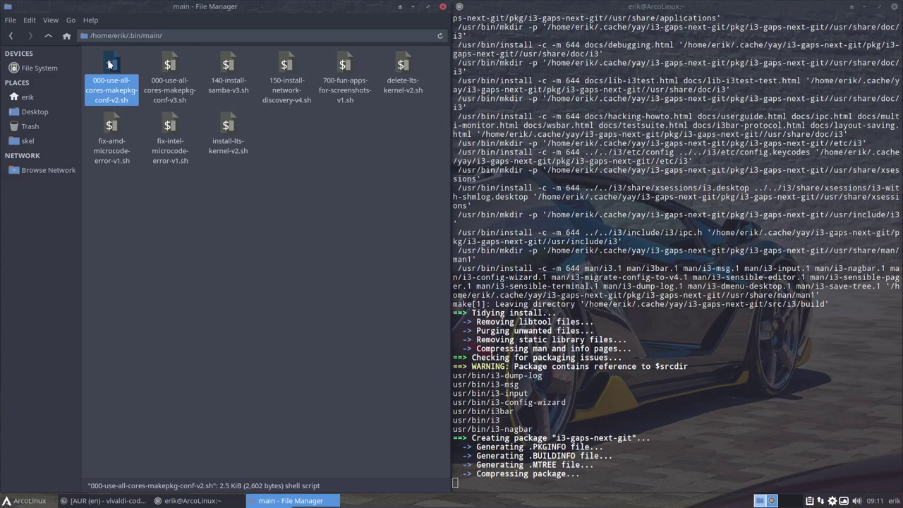
Step: Try to run the 000-use-all-cores-makepkg-conf script from a terminal opened in the main folder, and close that terminal
right_click(188, 227)
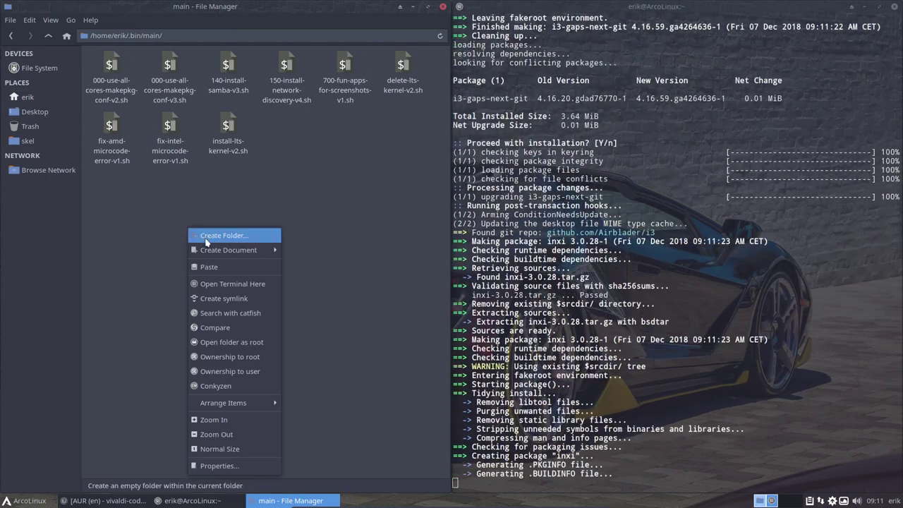
left_click(214, 284)
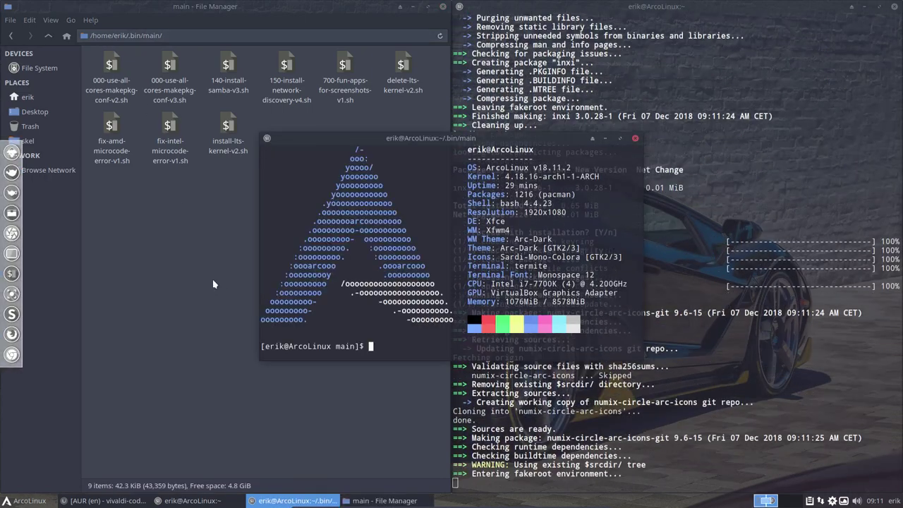
type("./0")
key("Tab")
key("Return")
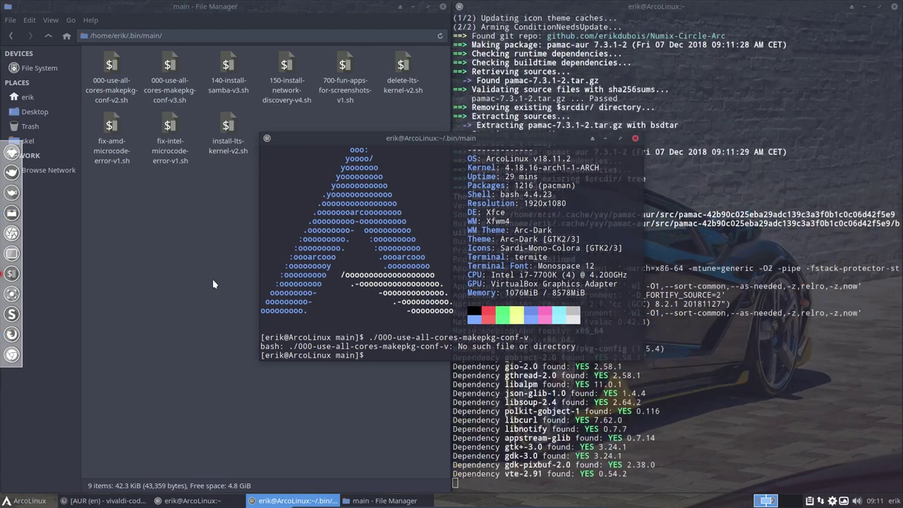
key("Up")
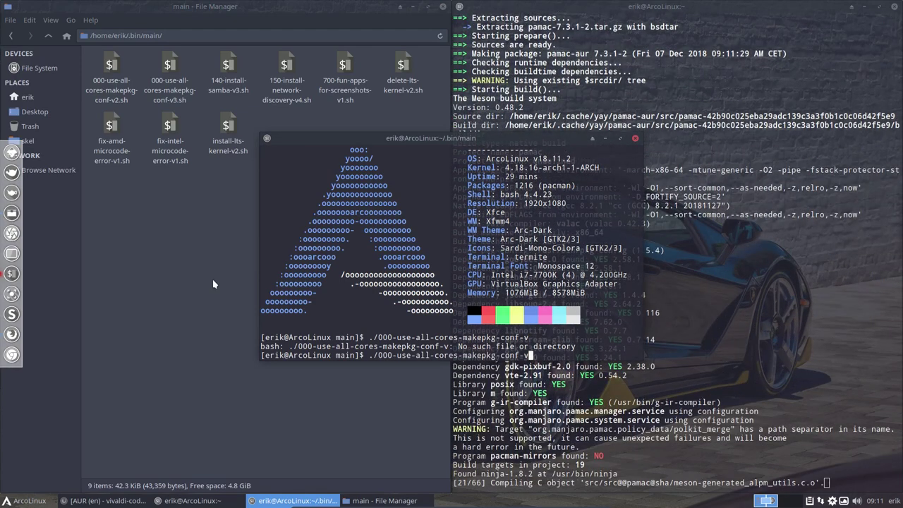
left_click(636, 139)
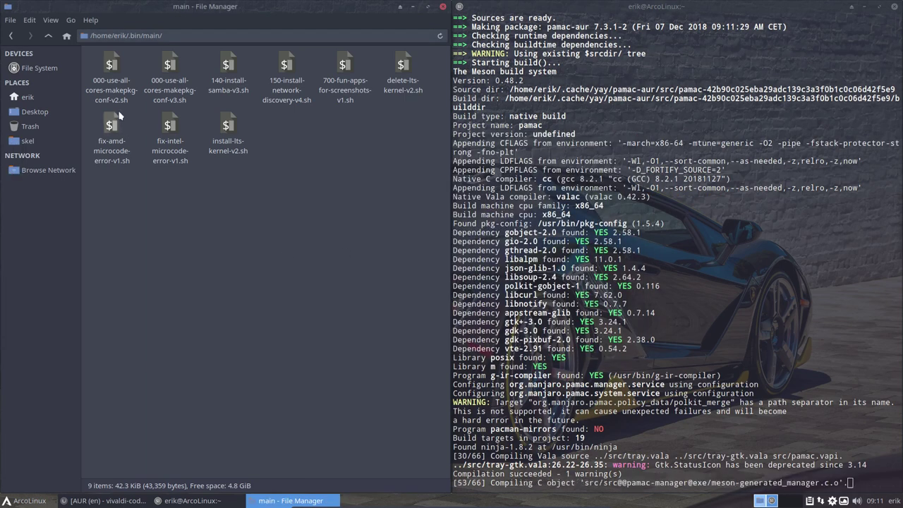
Step: Select the v2 and v3 versions of the 000-use-all-cores-makepkg-conf script and compare them side by side
left_click(111, 85)
left_click(170, 90)
left_click(114, 94)
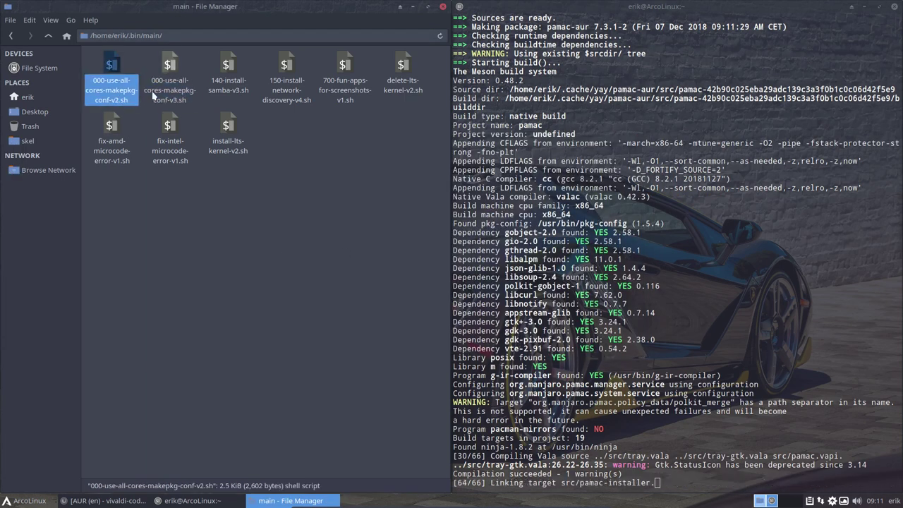
left_click(169, 95)
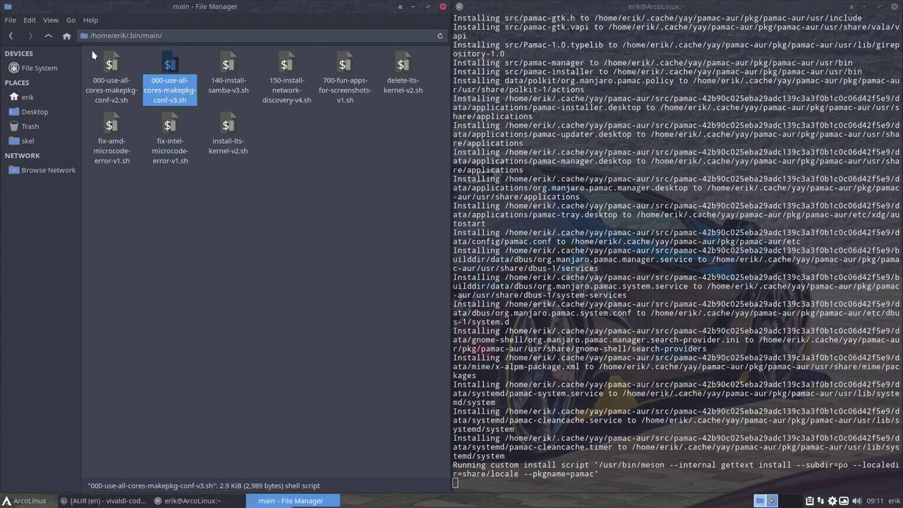
left_click(111, 67, "ctrl")
right_click(169, 68)
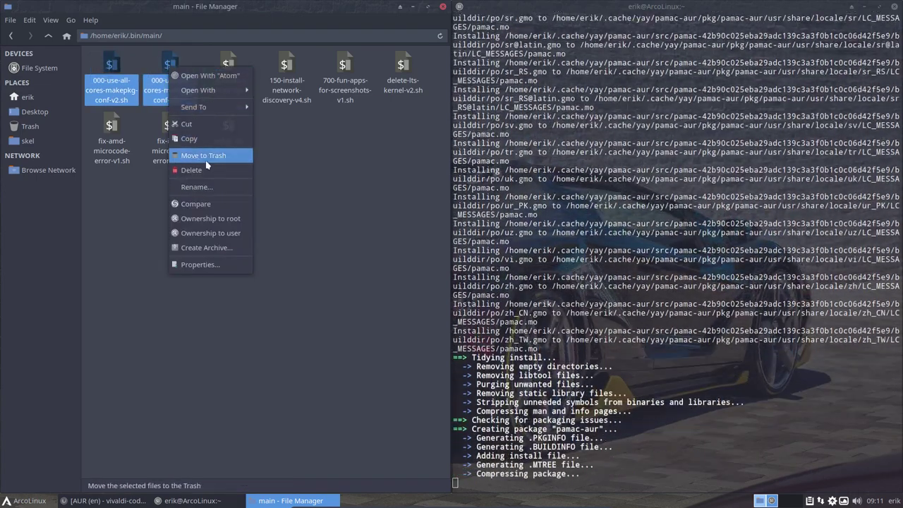
left_click(196, 204)
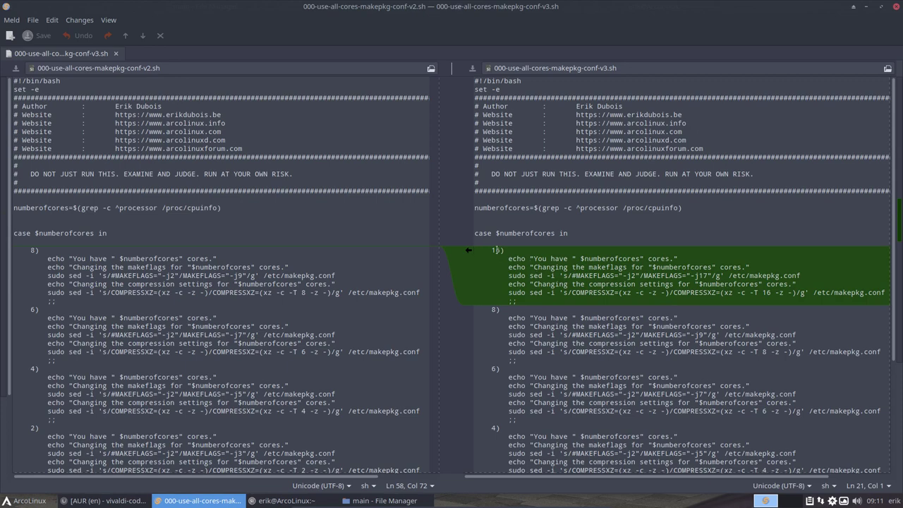
Step: Examine the 16-core case in the v3 script, highlighting its -j17 makeflag and compression thread value, and close the comparison
left_click_drag(492, 250, 504, 251)
left_click_drag(695, 275, 708, 276)
left_click_drag(762, 293, 772, 293)
left_click_drag(691, 275, 708, 276)
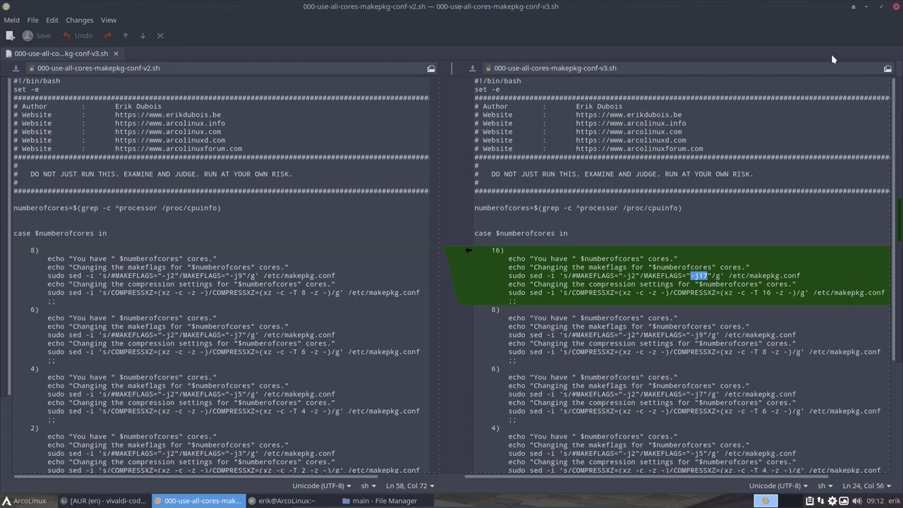
left_click(893, 6)
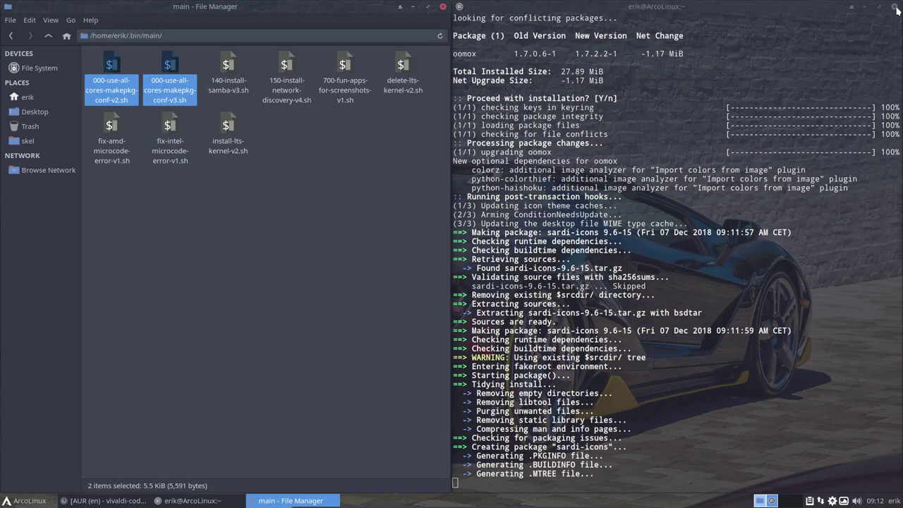
Step: Delete the outdated 000-use-all-cores-makepkg-conf-v2.sh from the main folder, keeping the v3 script
left_click(272, 192)
left_click(171, 97)
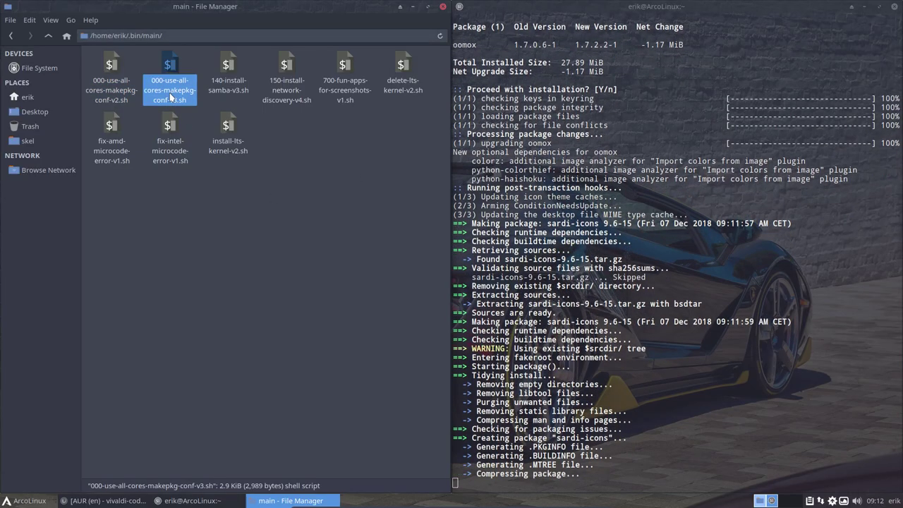
left_click(111, 96)
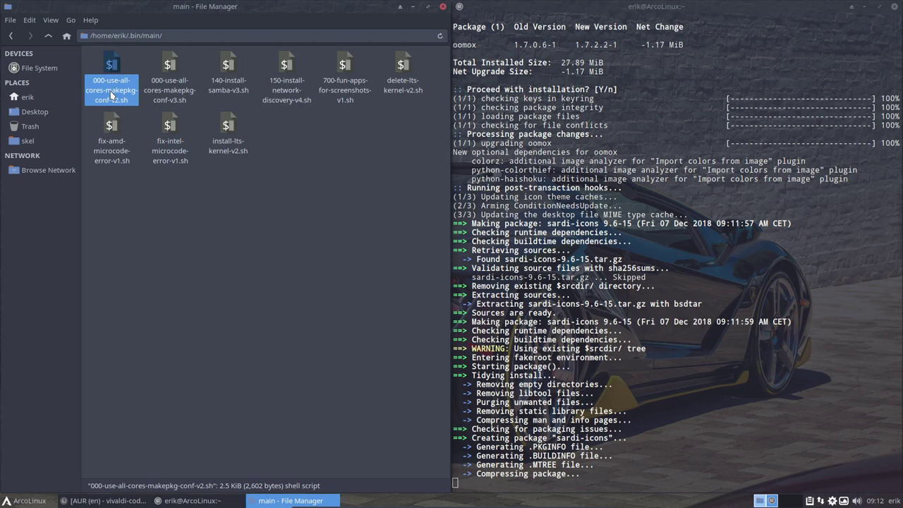
left_click(165, 94)
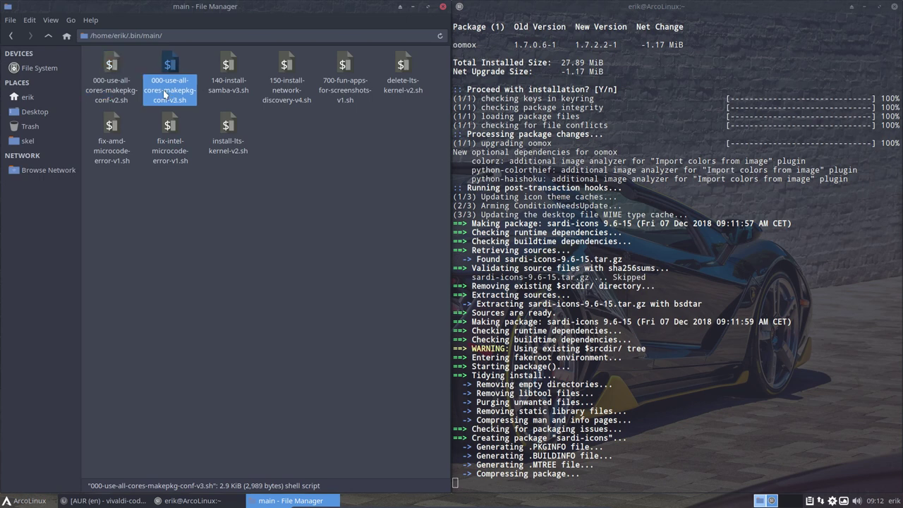
left_click(128, 94)
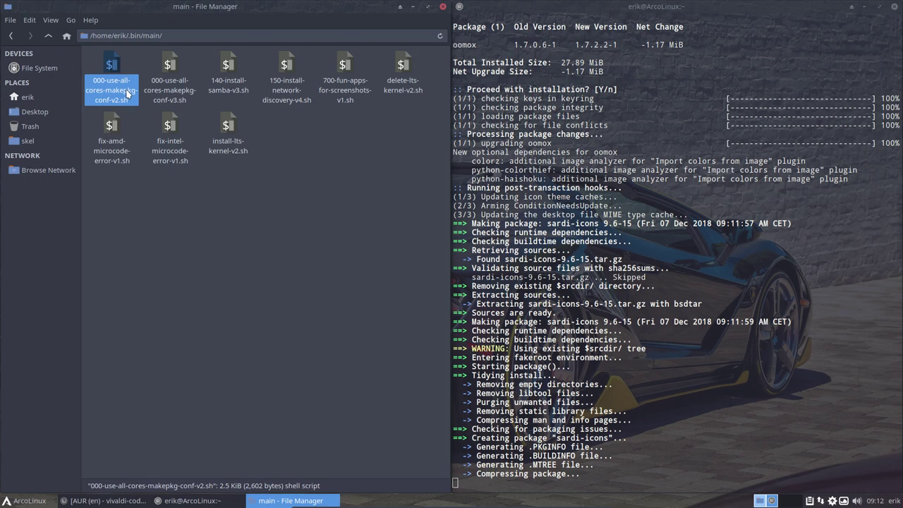
key("Delete")
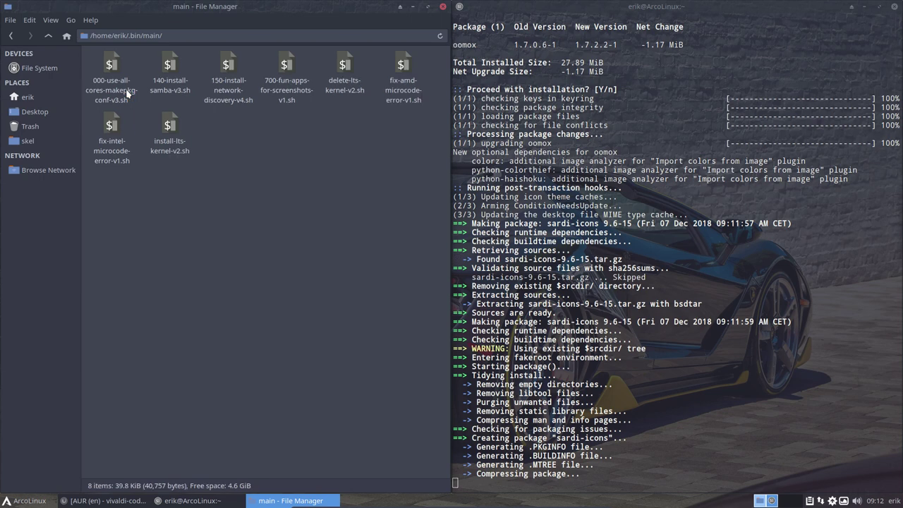
Step: Run 000-use-all-cores-makepkg-conf-v3.sh from a terminal opened in the main folder, enter the sudo password, and close that terminal
right_click(145, 206)
left_click(178, 265)
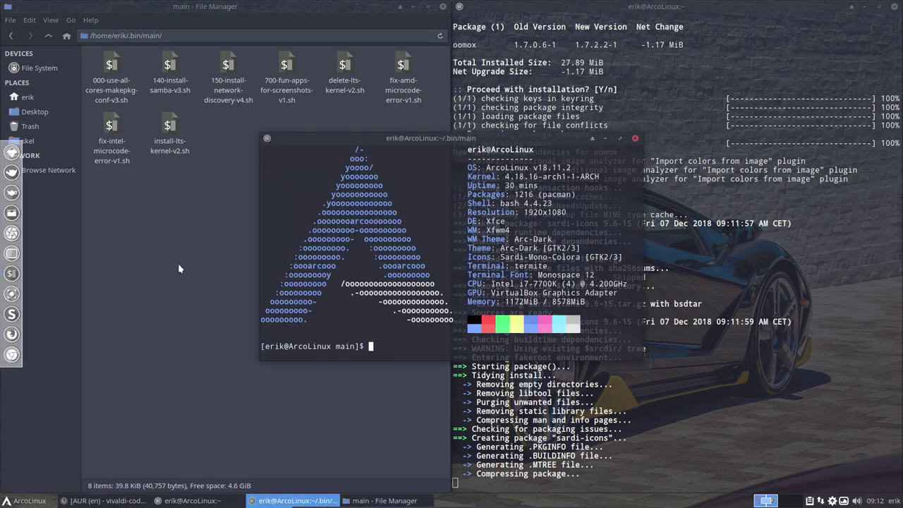
type("./00")
key("Tab")
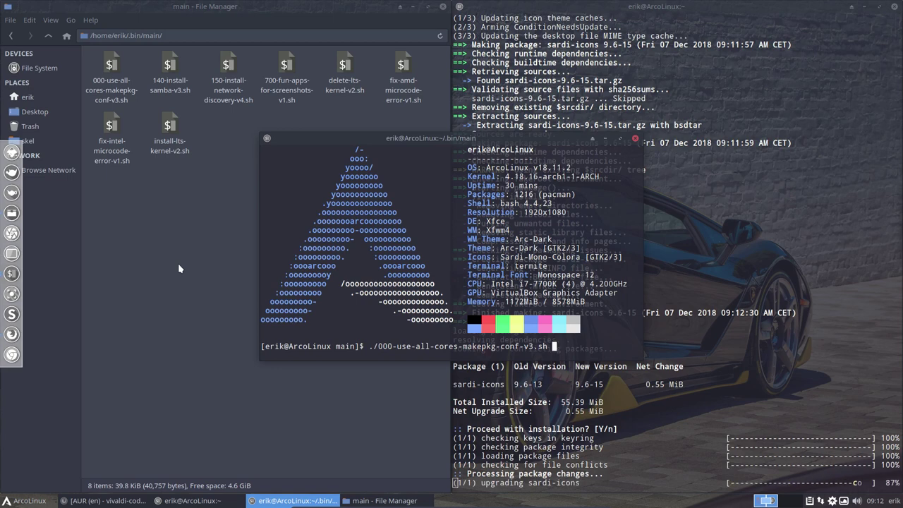
key("Return")
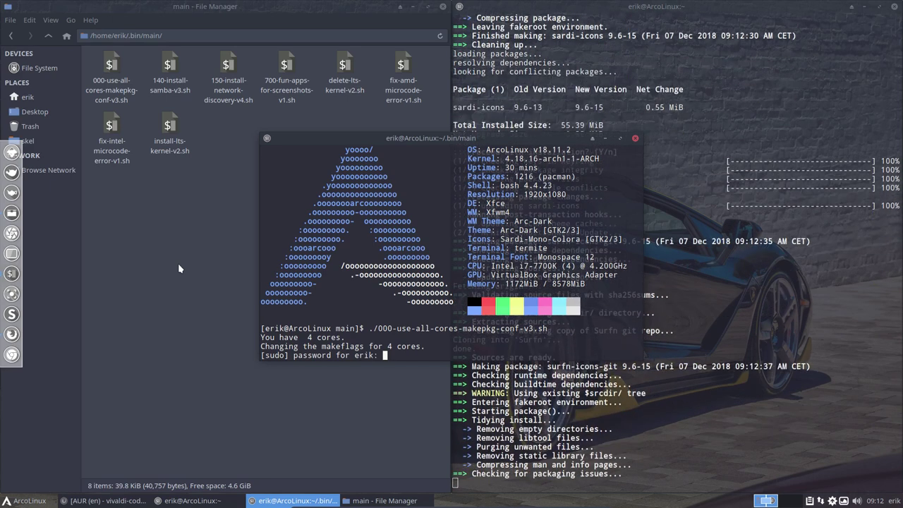
key("Return")
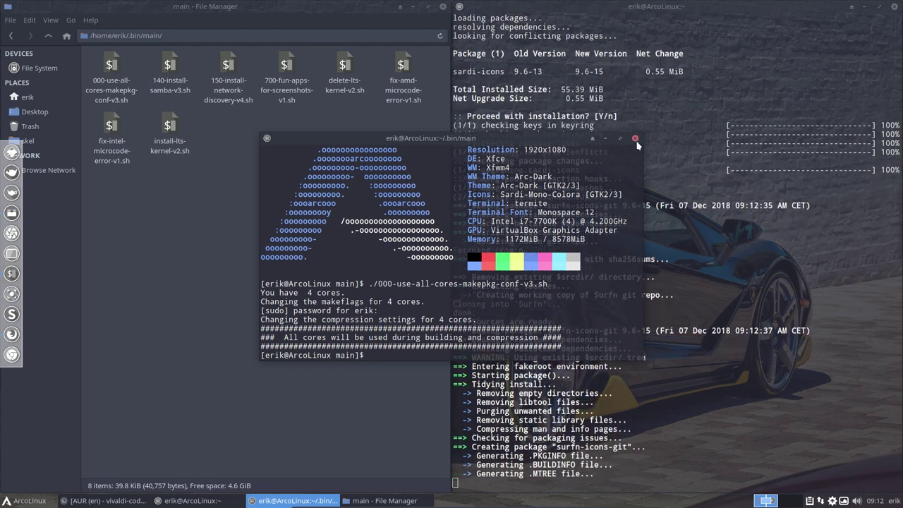
left_click(635, 139)
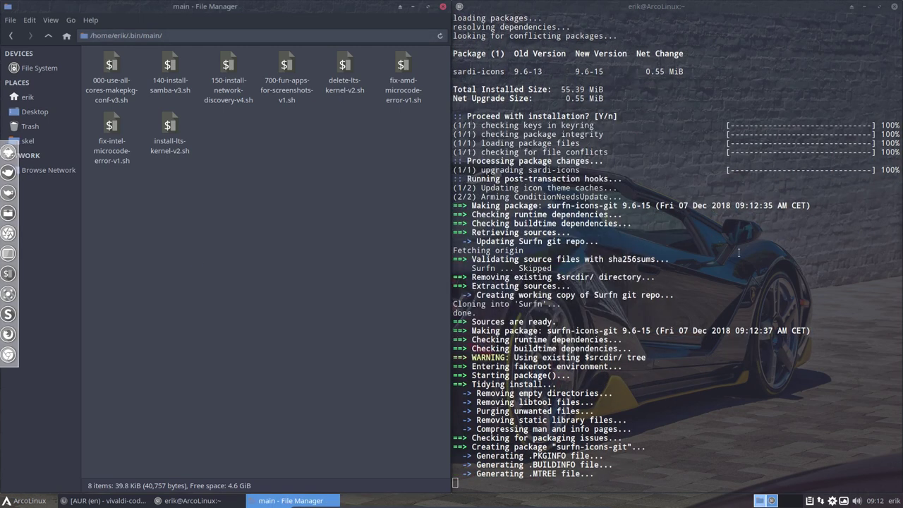
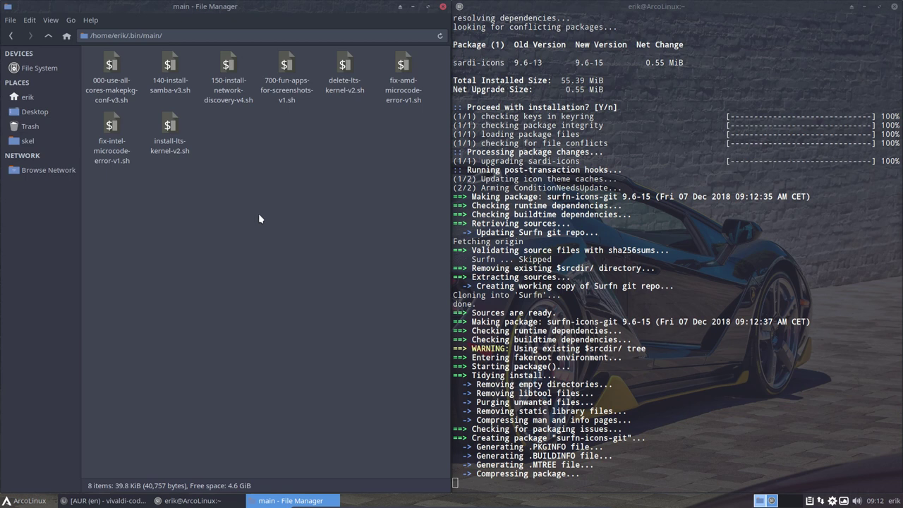
Step: Select the 140-install-samba-v3.sh and 150-install-network-discovery-v4.sh scripts together in the main folder
left_click(169, 65)
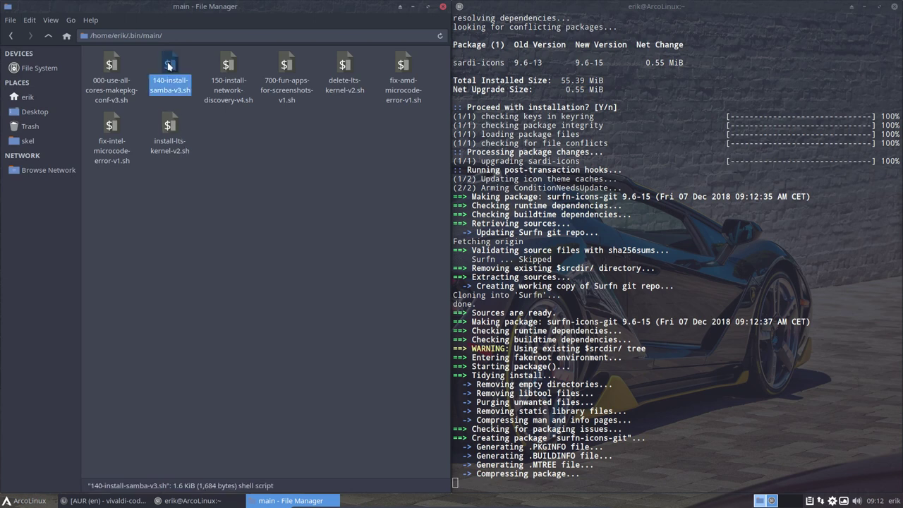
left_click(220, 64)
left_click(175, 65)
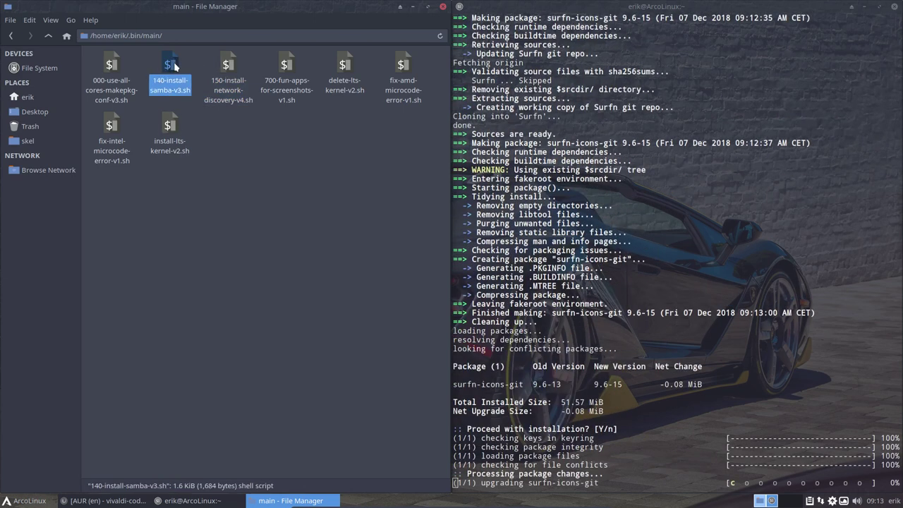
left_click(188, 86)
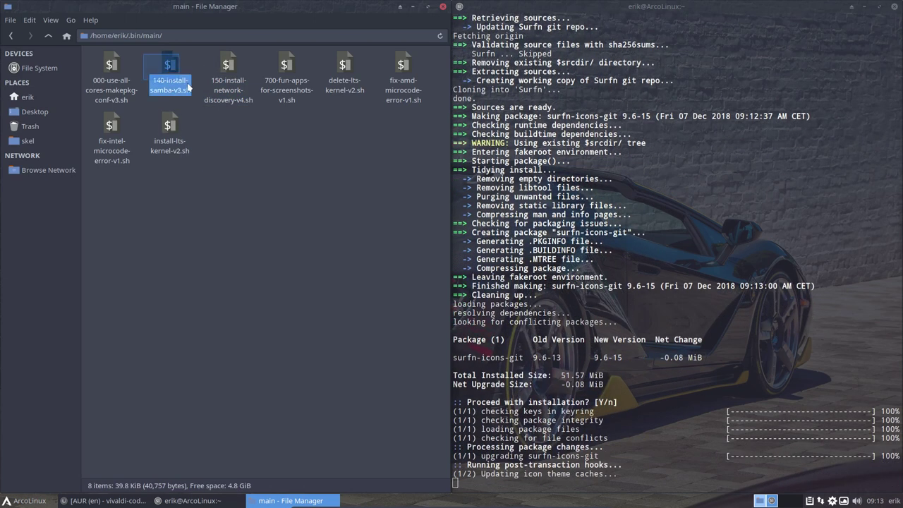
left_click(228, 88, "ctrl")
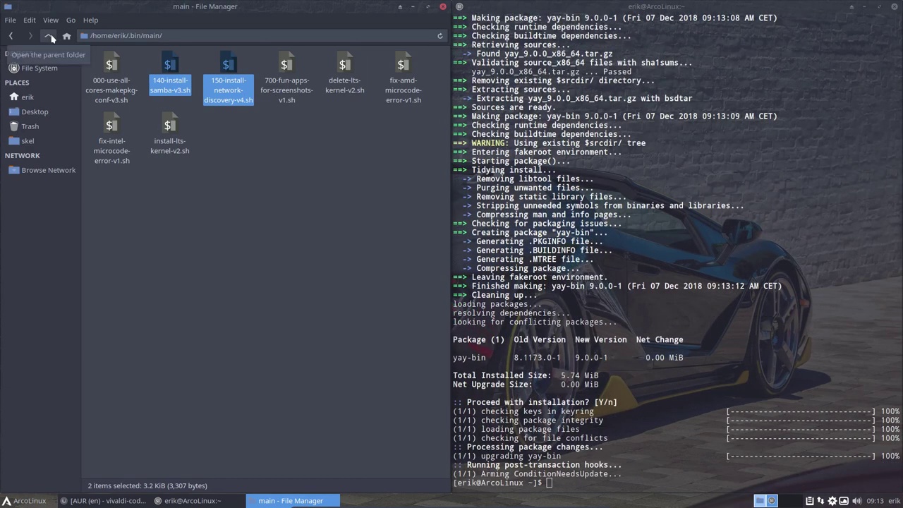
Step: Run the pksyua alias in the open terminal to check for remaining system and AUR updates, and close the terminal
left_click(630, 430)
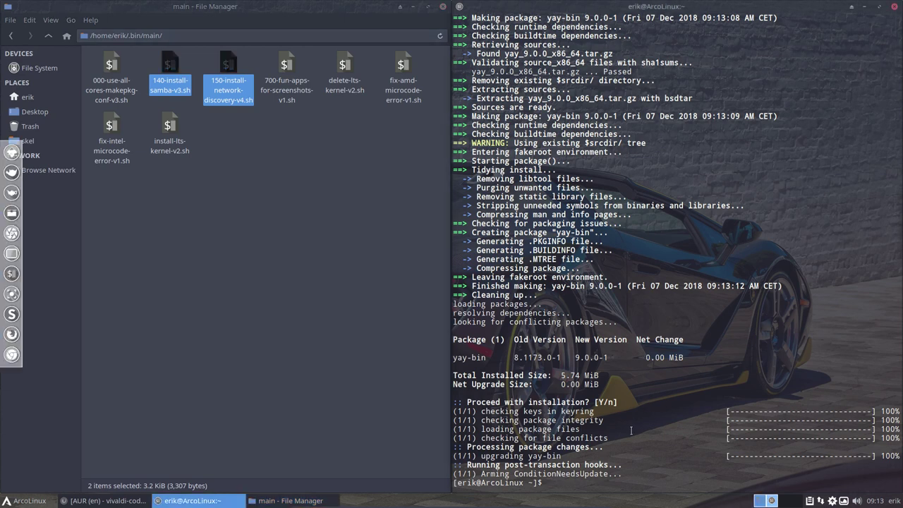
type("pksyua")
key("Return")
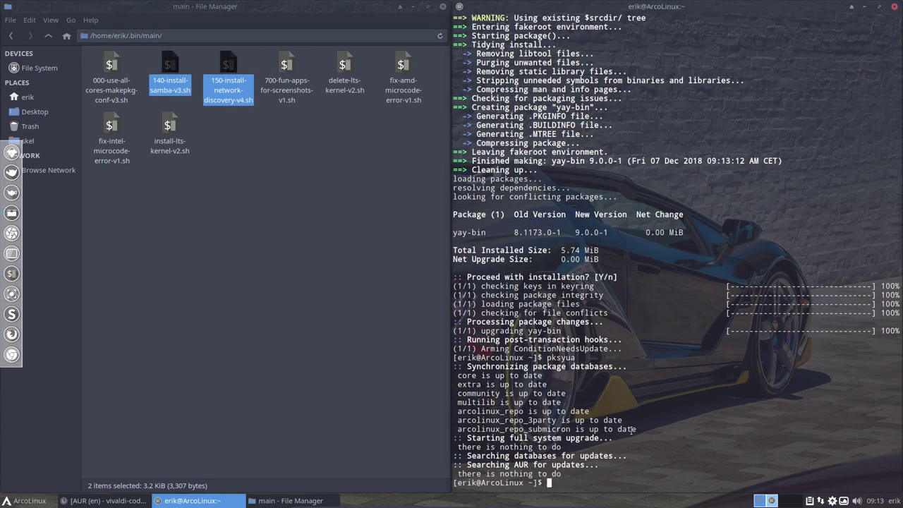
left_click(894, 7)
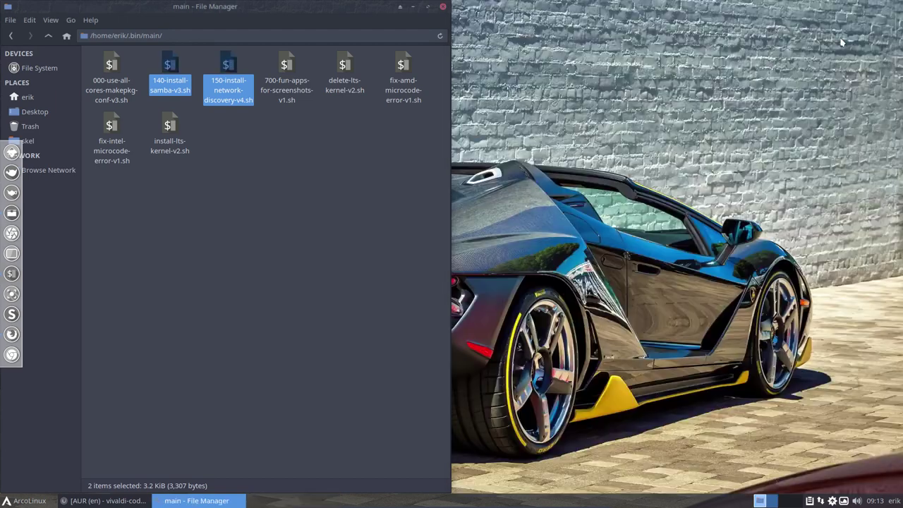
Step: Open the lsb-release file from the /etc folder in the text editor
left_click(41, 71)
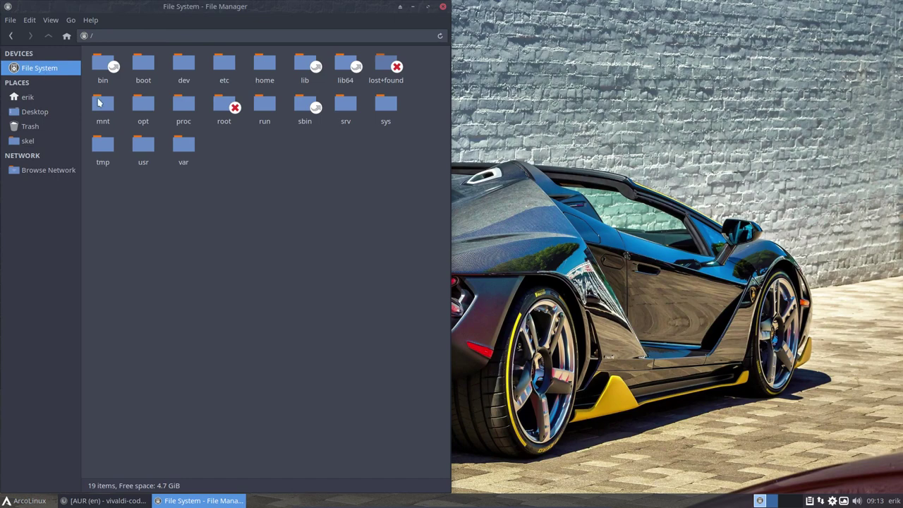
double_click(224, 67)
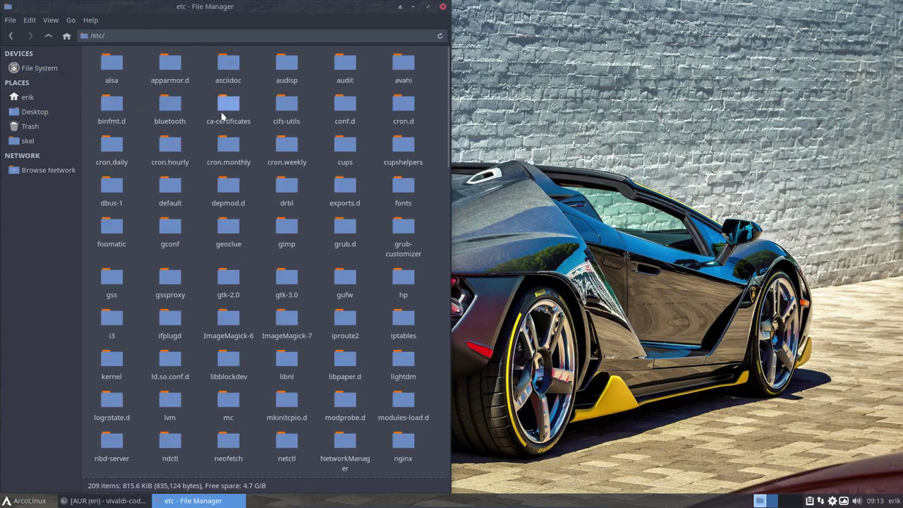
type("ls")
key("Return")
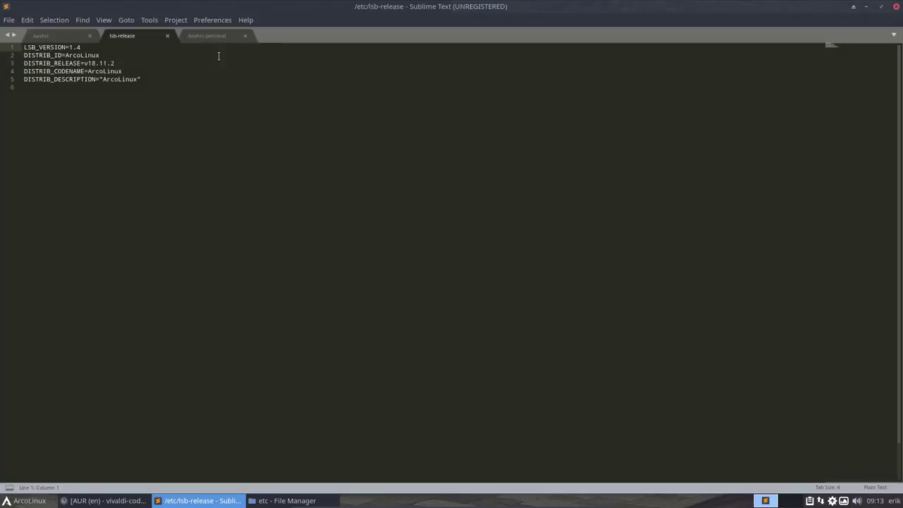
Step: Set DISTRIB_RELEASE to v18.12.7, save lsb-release by entering the account password, and close the editor
left_click(106, 63)
key("BackSpace")
type("2")
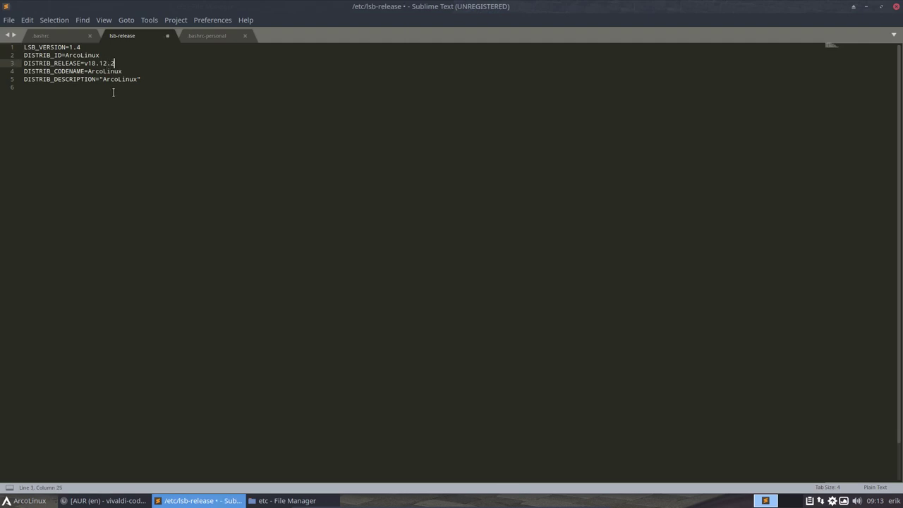
key("Delete")
type("7")
key("ctrl+s")
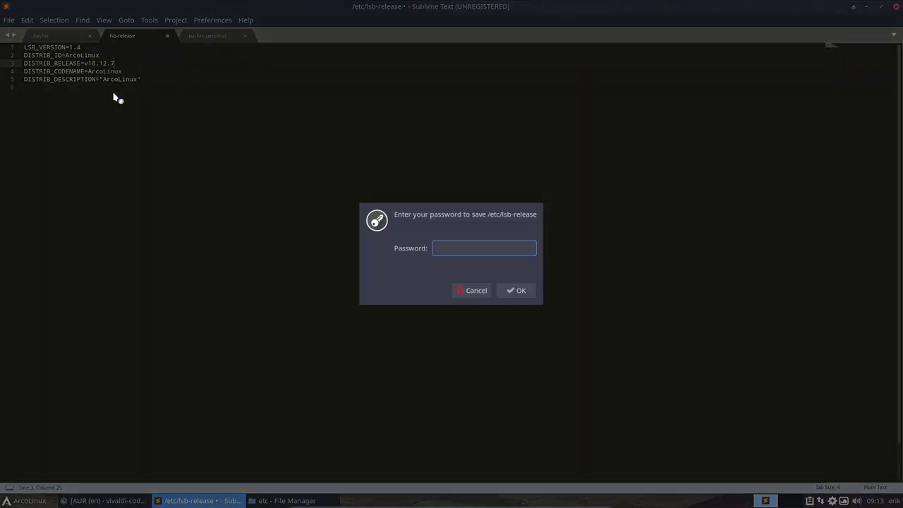
type("***")
key("Return")
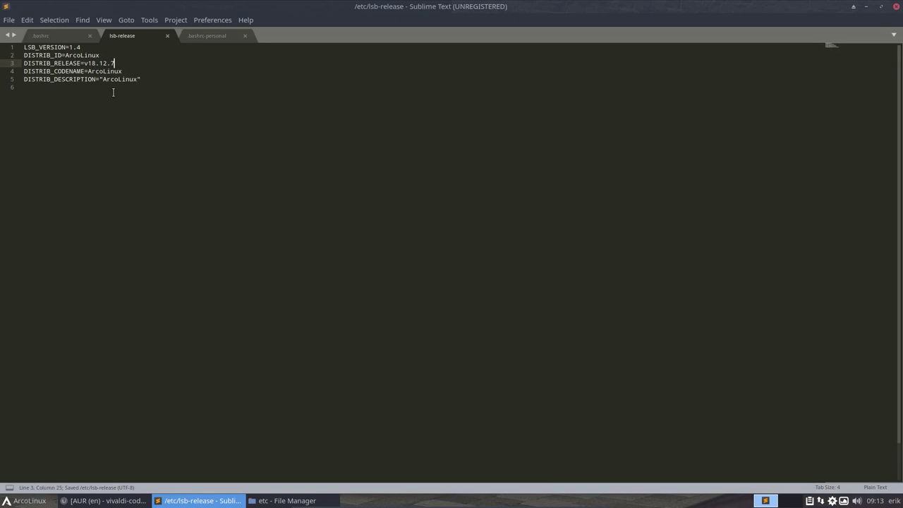
left_click(896, 6)
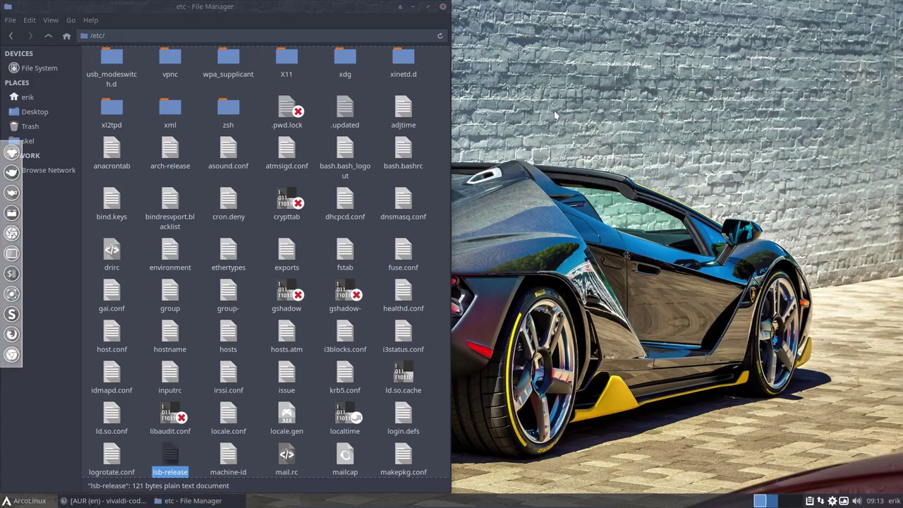
Step: Open a new terminal to check the ArcoLinux version in its system information, and close it
key("ctrl+alt+Return")
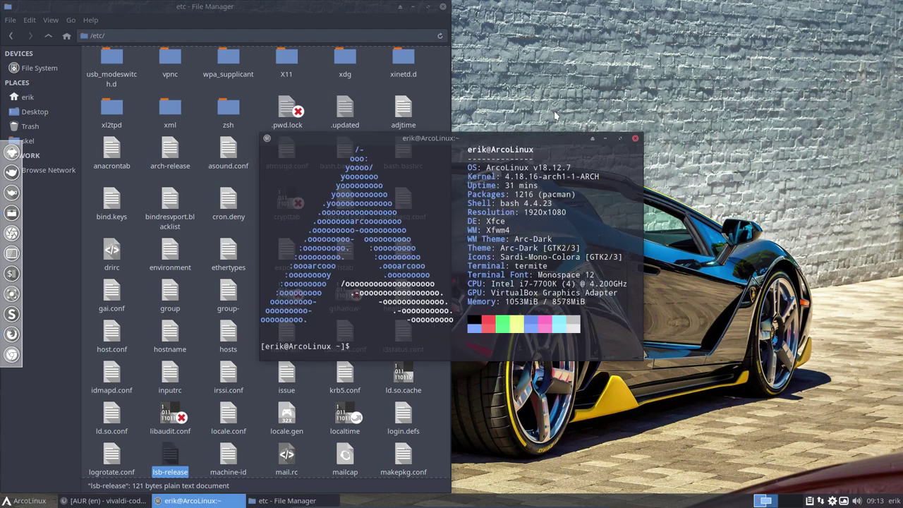
left_click_drag(538, 138, 777, 58)
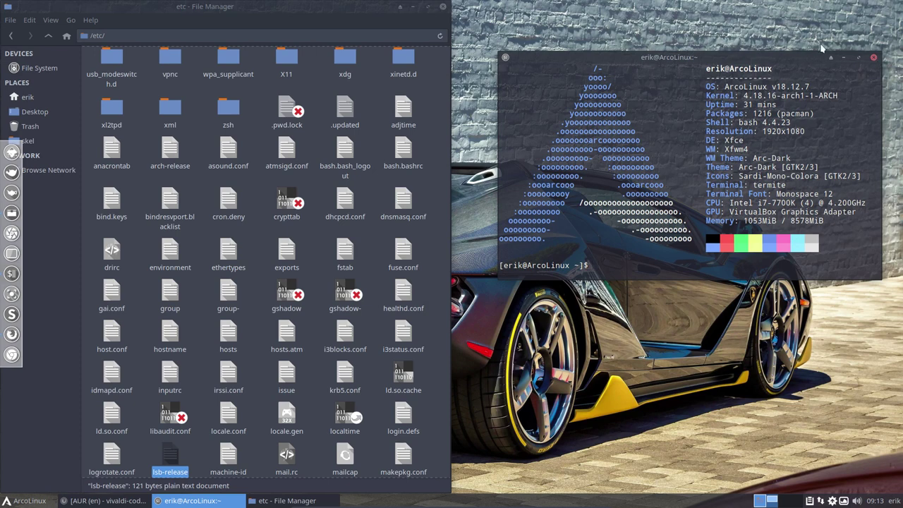
left_click(875, 56)
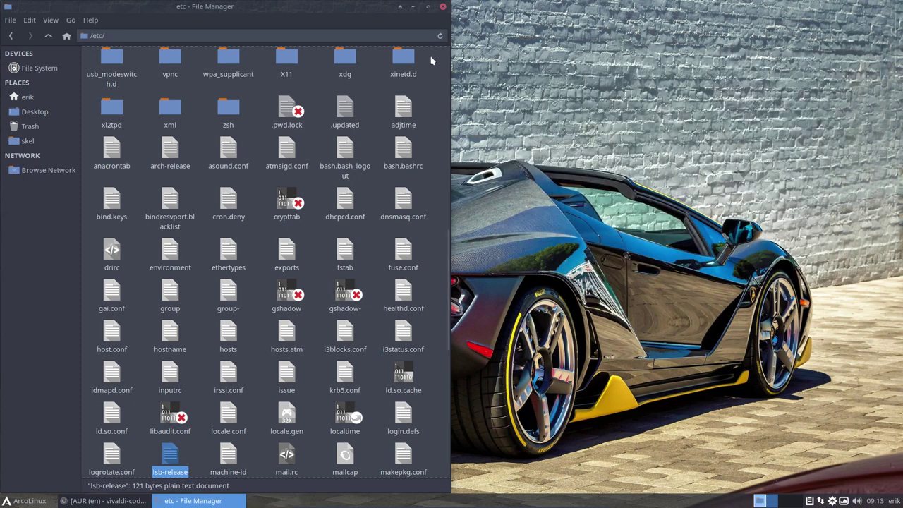
Step: Browse to the 18.11-to-18.12 folder inside .bin/stay-rolling in the home folder
left_click(27, 99)
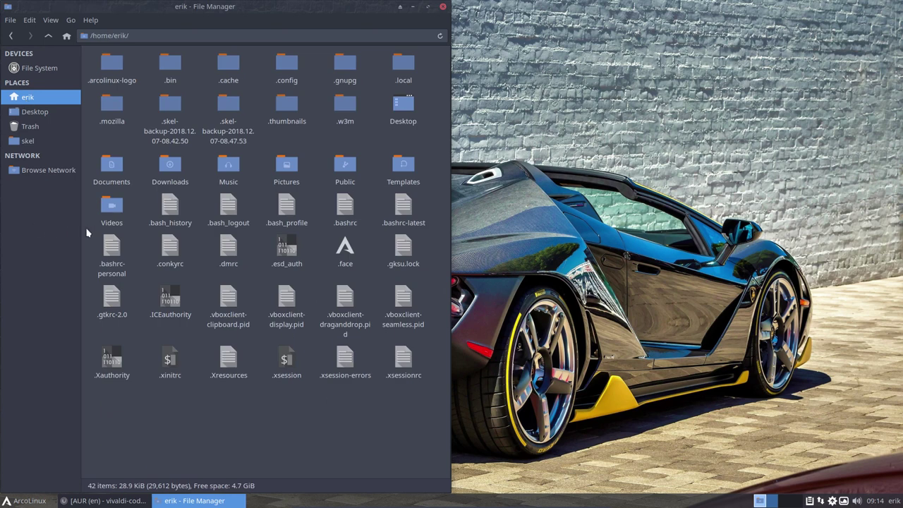
left_click(173, 68)
double_click(174, 68)
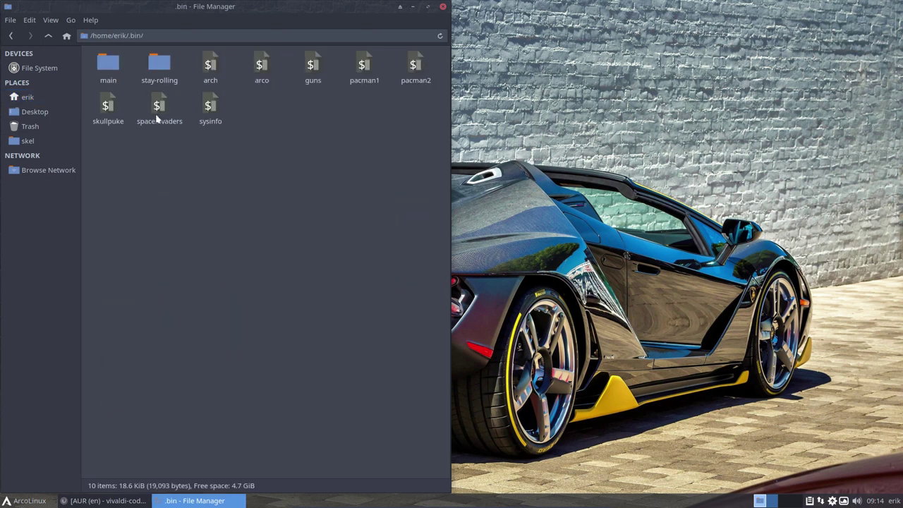
double_click(160, 69)
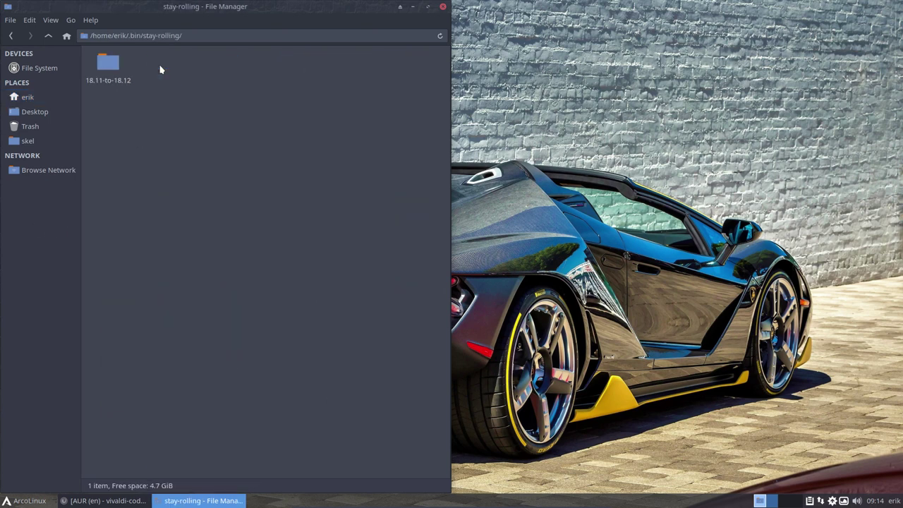
double_click(108, 65)
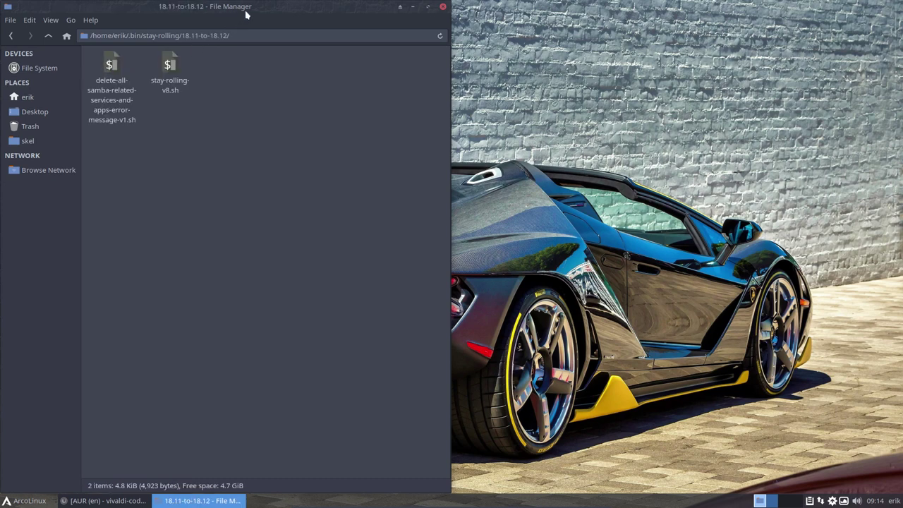
Step: Run delete-all-samba-related-services-and-apps-error-message-v1.sh from a terminal opened in the 18.11-to-18.12 folder and tiled beside the file manager, entering the sudo password
right_click(211, 114)
left_click(255, 170)
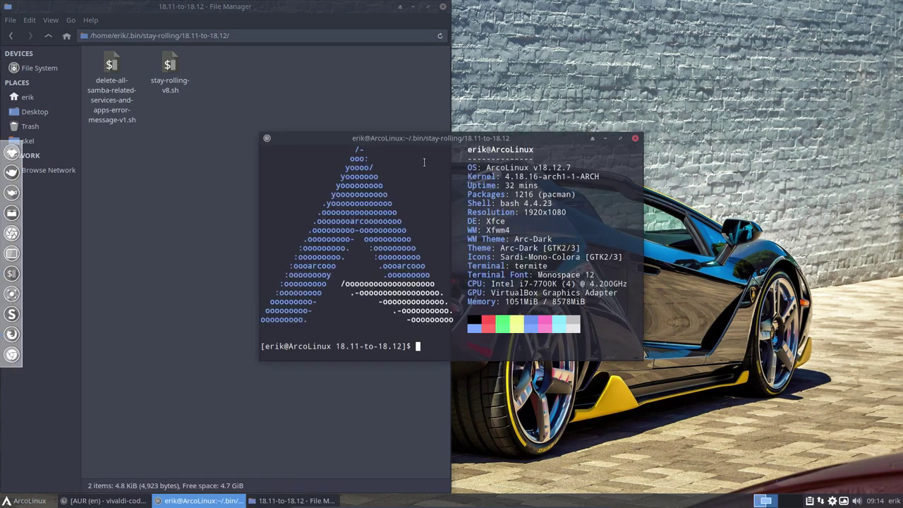
left_click_drag(448, 140, 901, 154)
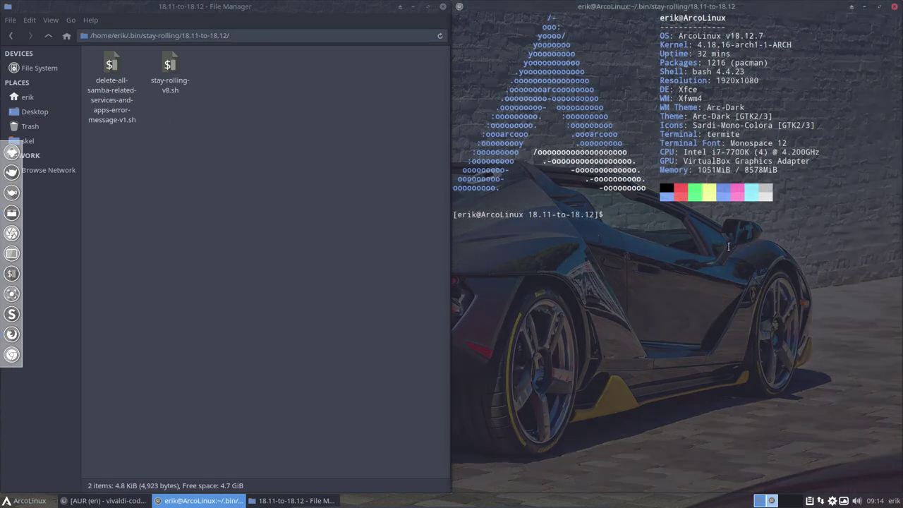
type("./del")
key("Tab")
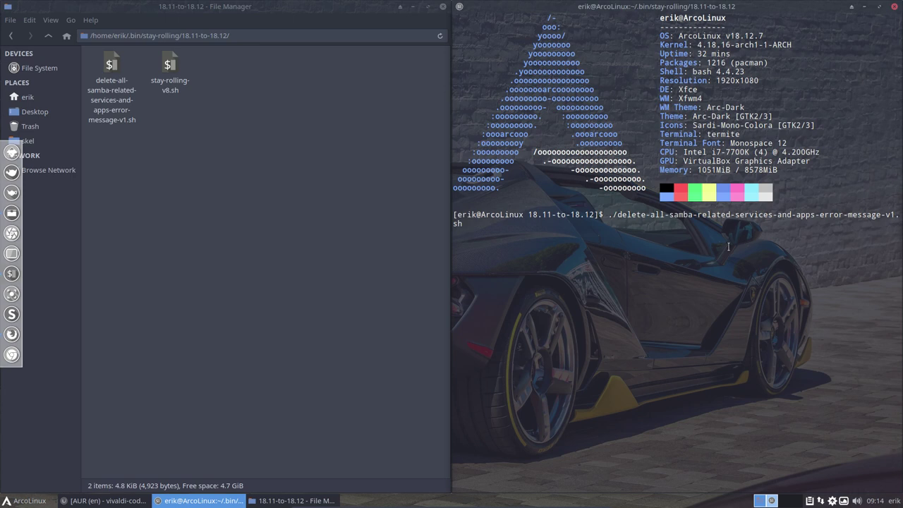
key("Return")
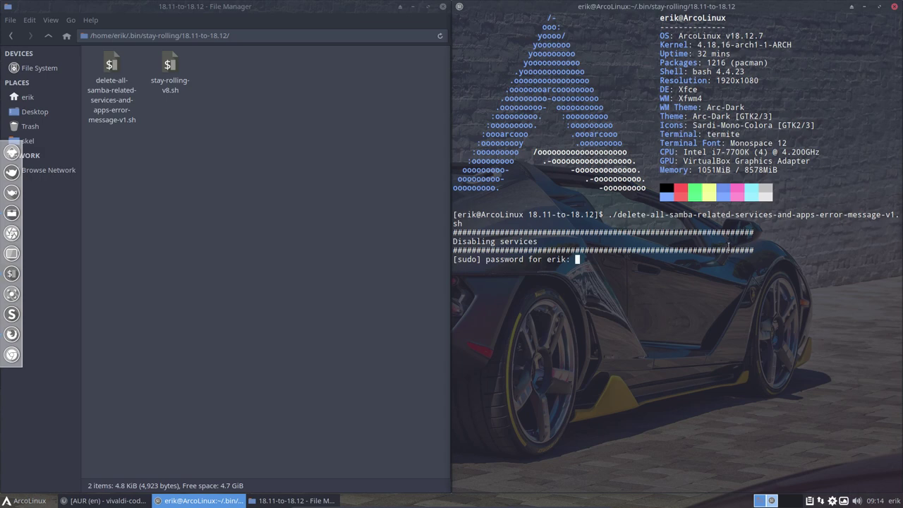
key("Return")
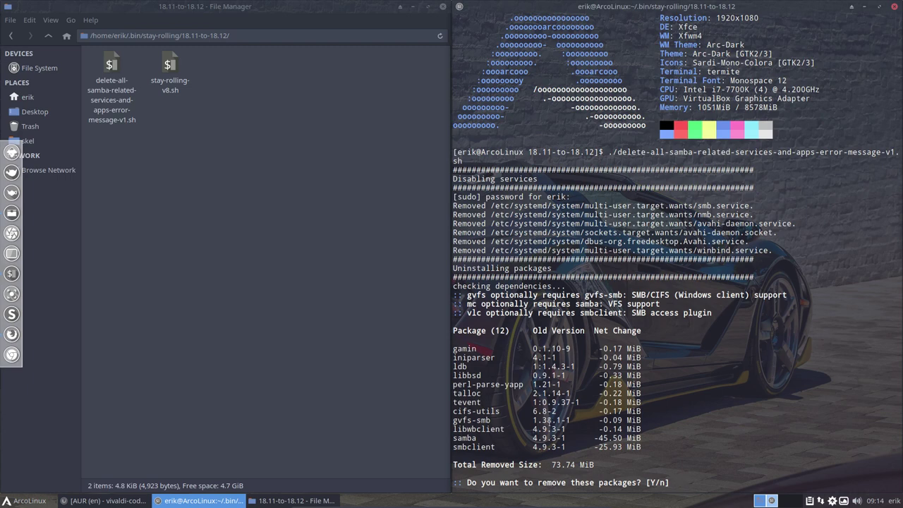
Step: Answer the script's prompt for removing the samba packages with yy, and confirm the removal of nss-mdns with y
type("y")
type("y")
key("Return")
type("y")
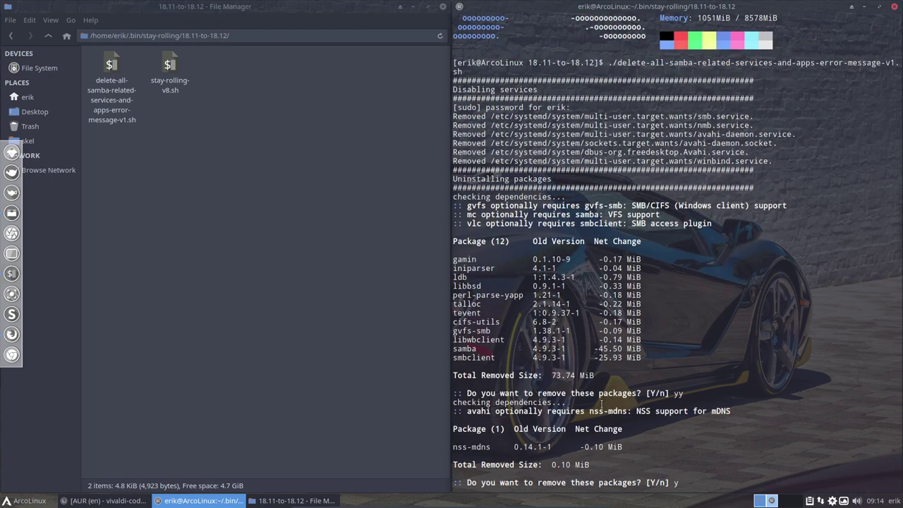
key("Return")
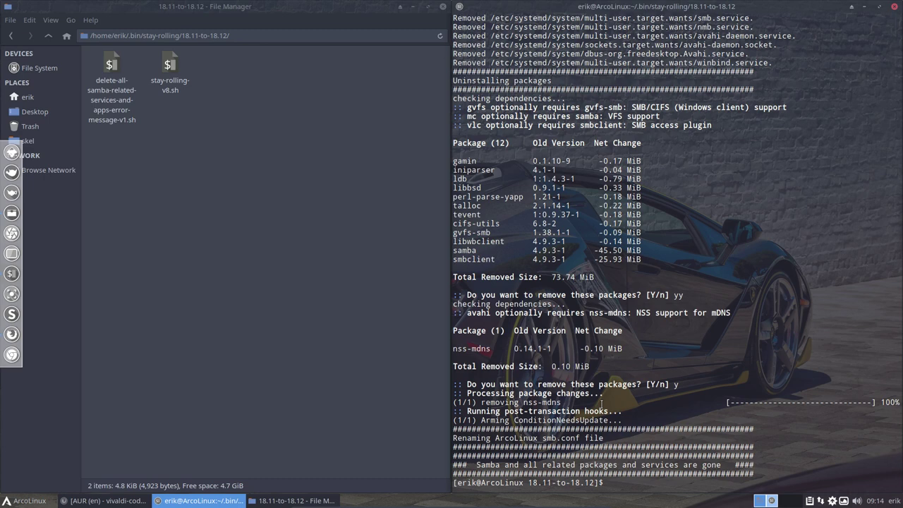
Step: Rerun the previous samba deletion script in the terminal and confirm the package removal with y
key("Up")
key("Return")
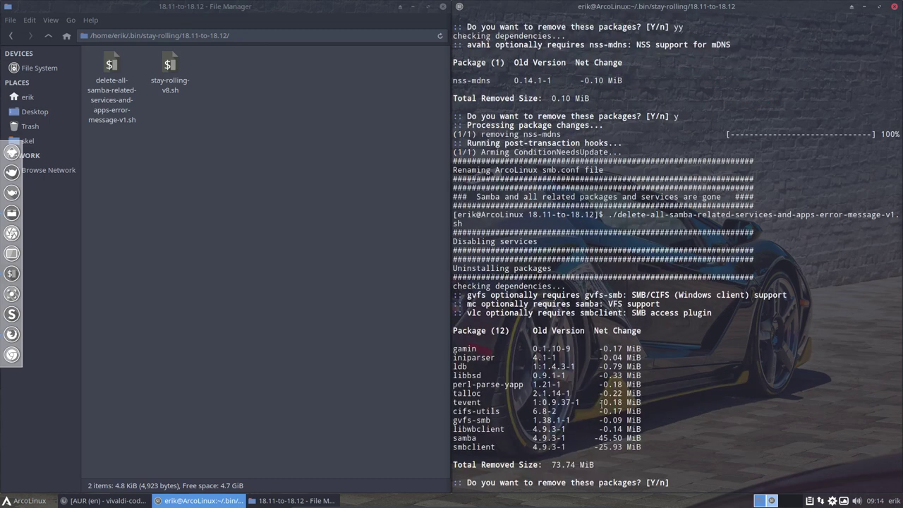
type("y")
key("Return")
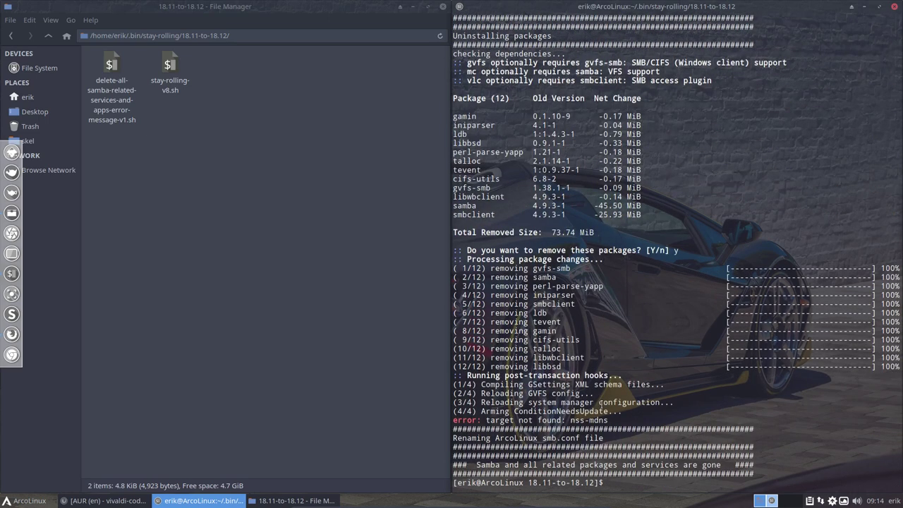
Step: Run delete-all-samba-related-services-and-apps-error-message-v1.sh once more and review the service and package lines in its output
type("./d")
key("Tab")
key("Return")
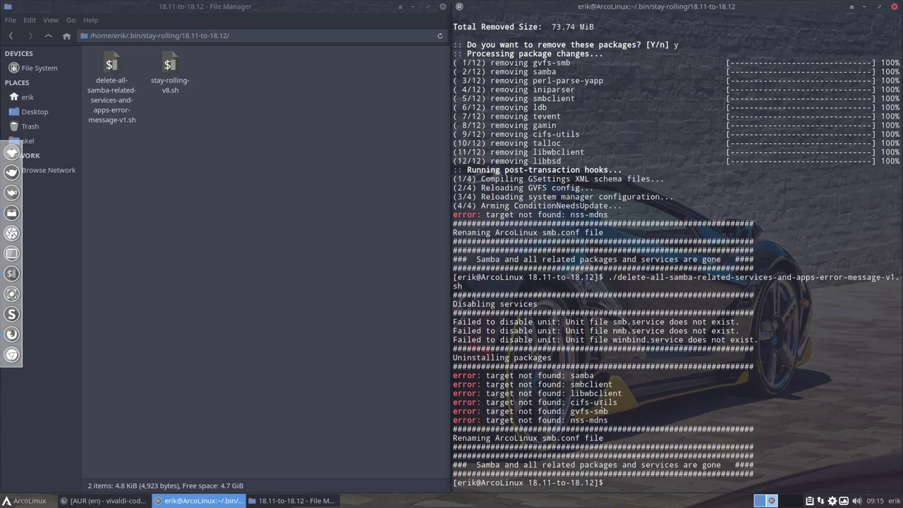
scroll(540, 195, "up", 14)
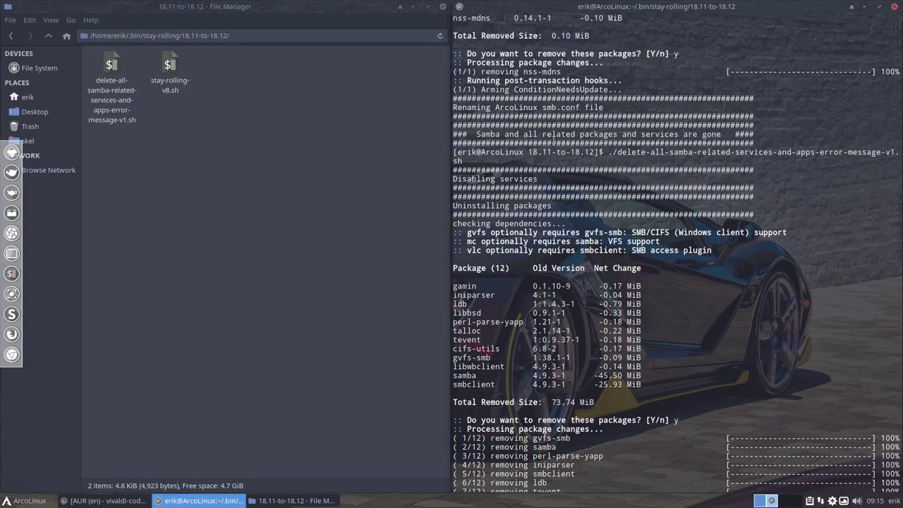
scroll(555, 143, "down", 14)
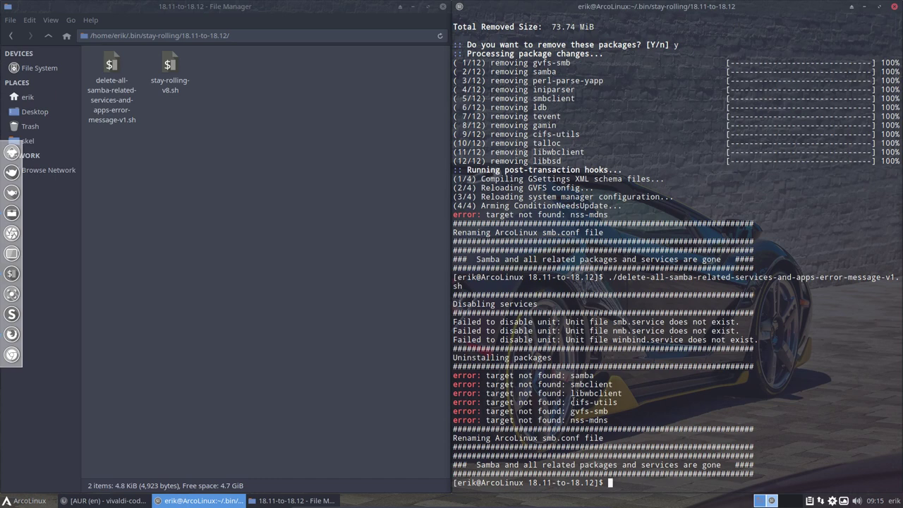
scroll(571, 402, "up", 6)
scroll(572, 402, "down", 6)
left_click_drag(509, 322, 670, 323)
left_click(541, 353)
Step: Open stay-rolling-v8.sh in Atom, disable showing the Welcome Guide at startup, and close the welcome and telemetry pages
left_click(168, 67)
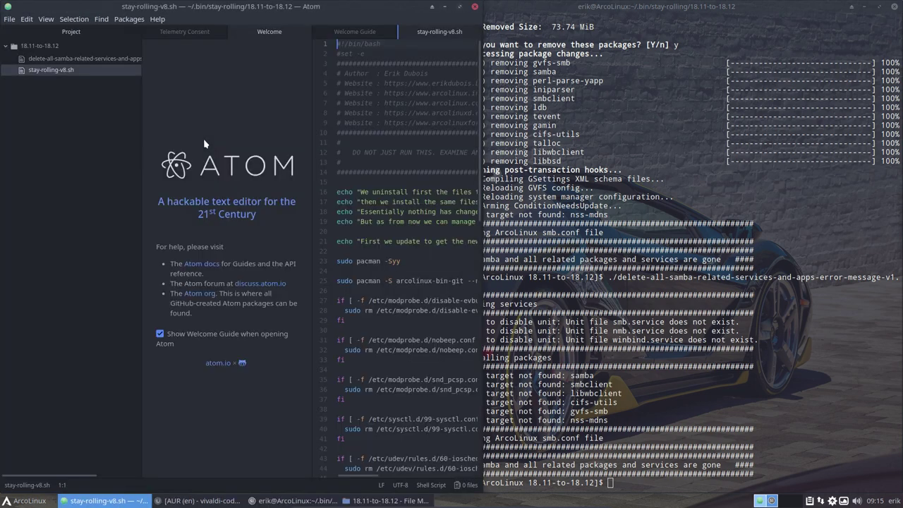
left_click(159, 334)
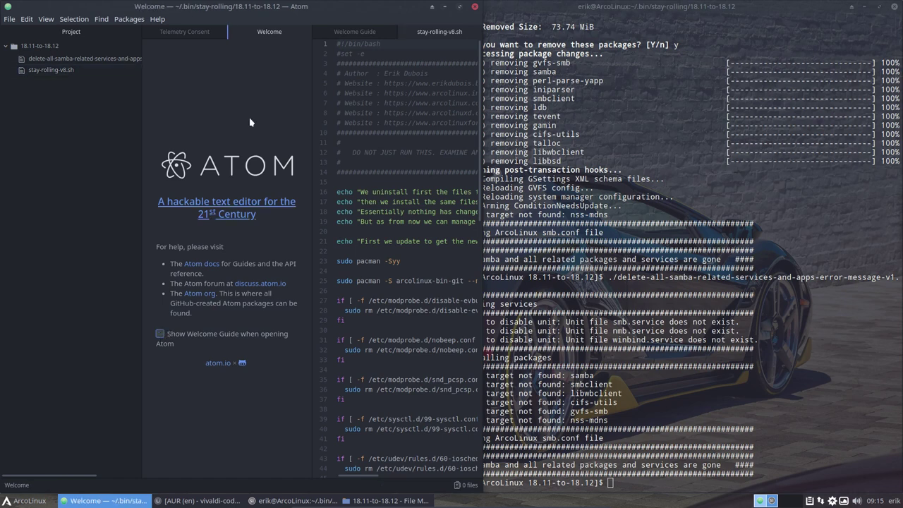
left_click(303, 31)
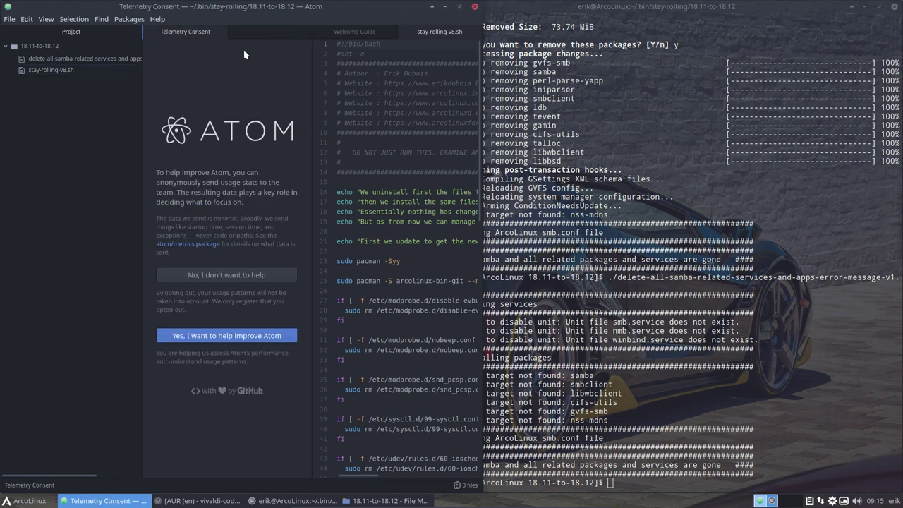
left_click(256, 31)
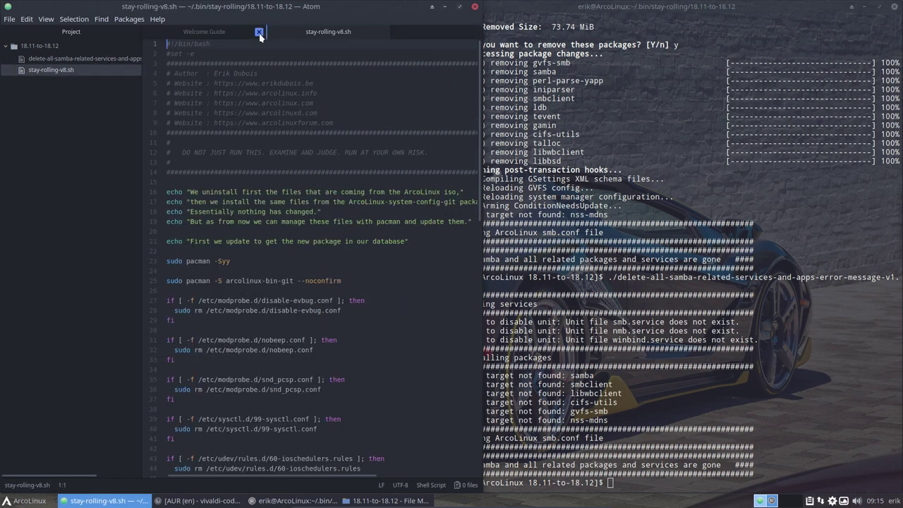
Step: Examine stay-rolling-v8.sh from its file removal commands to the arcolinux-system-config-git installation line, and close Atom
scroll(280, 290, "down", 8)
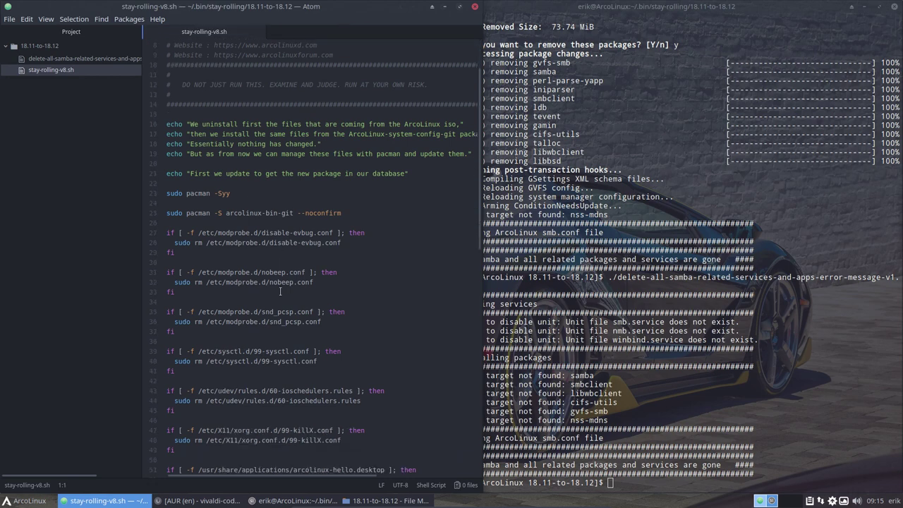
scroll(280, 291, "down", 2)
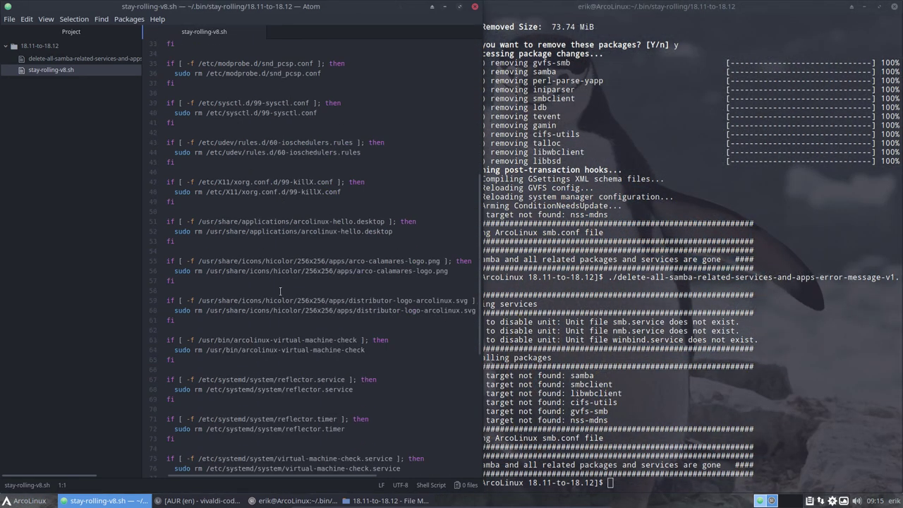
left_click_drag(323, 135, 175, 135)
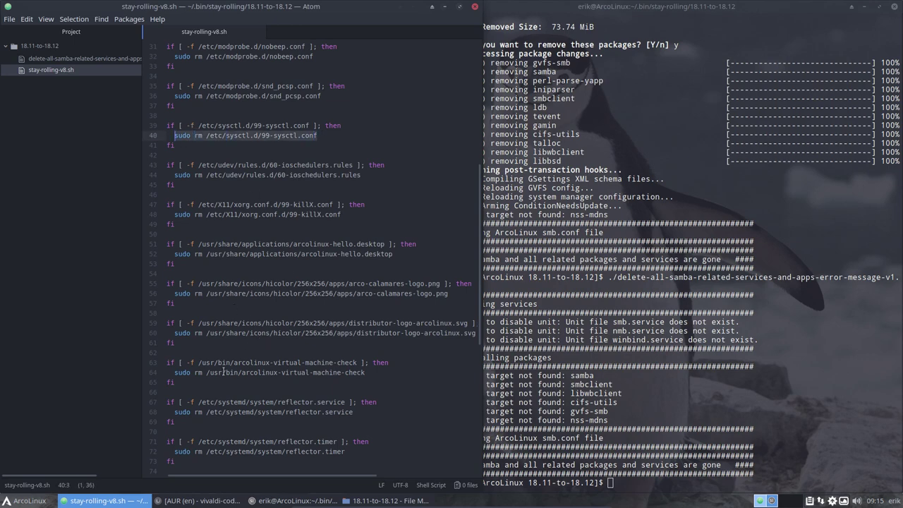
scroll(223, 371, "down", 10)
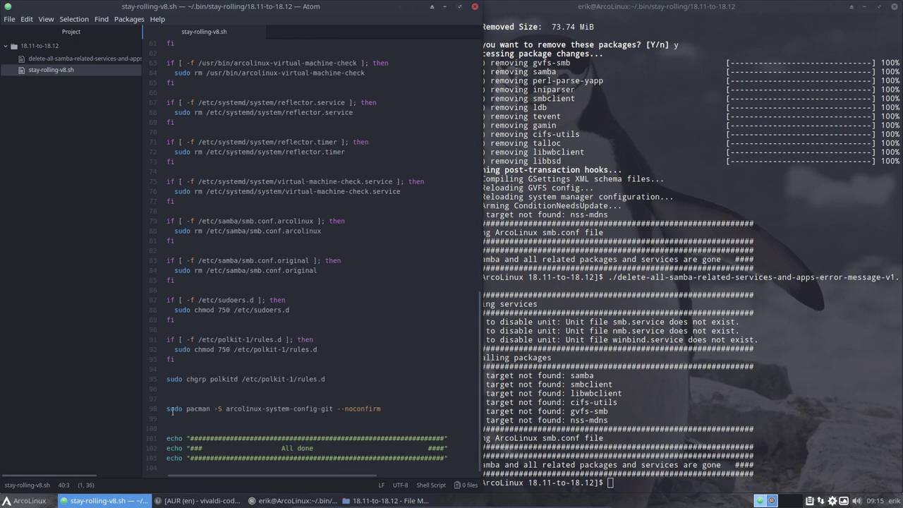
left_click_drag(170, 408, 337, 408)
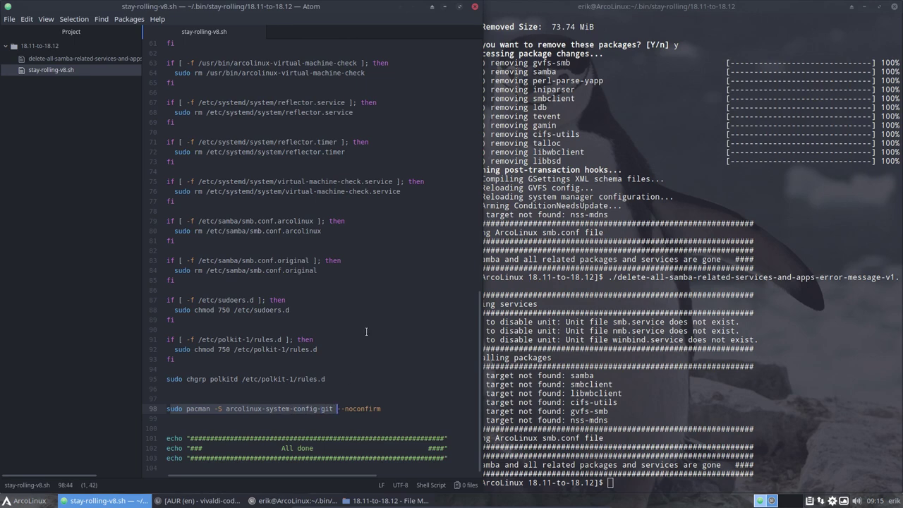
left_click(475, 7)
Step: Run ./stay-rolling-v8.sh in the terminal and highlight the arcolinux-system-config-git package in its output
left_click(519, 487)
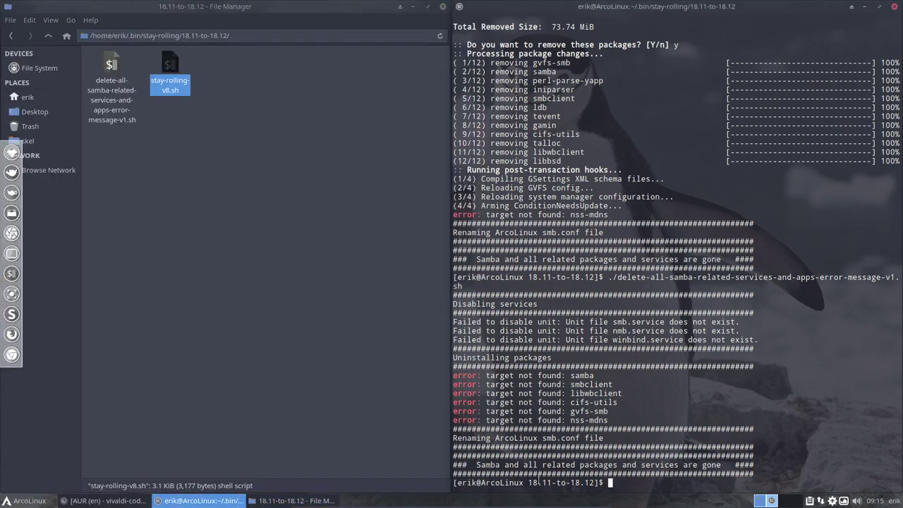
type("./stay-rolling-v8.sh")
key("Return")
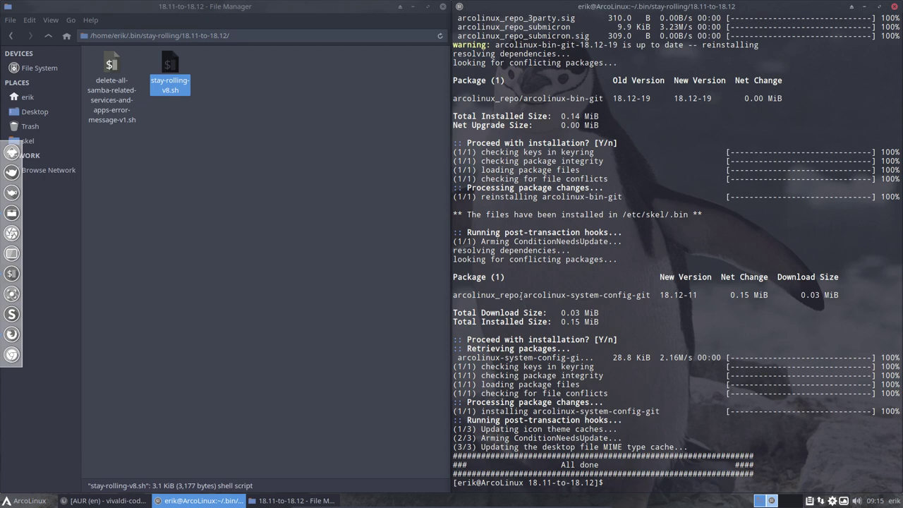
left_click_drag(520, 296, 650, 296)
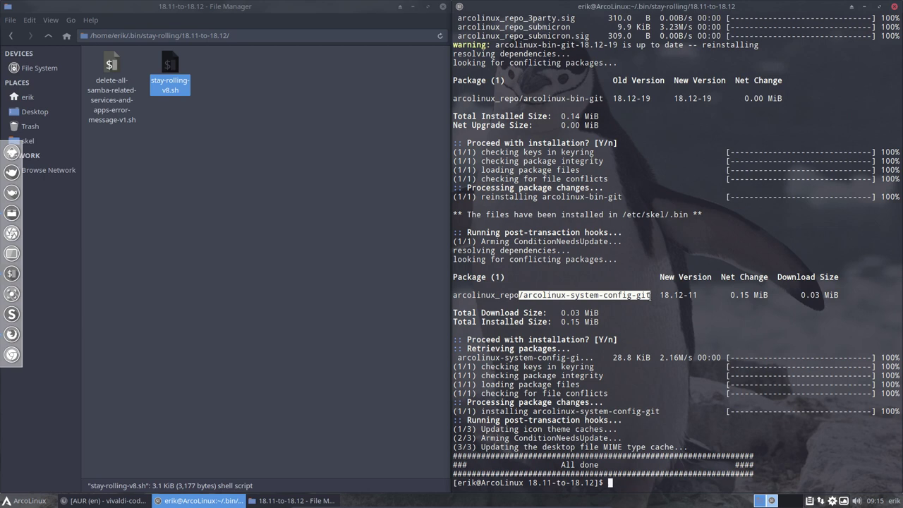
left_click(608, 299)
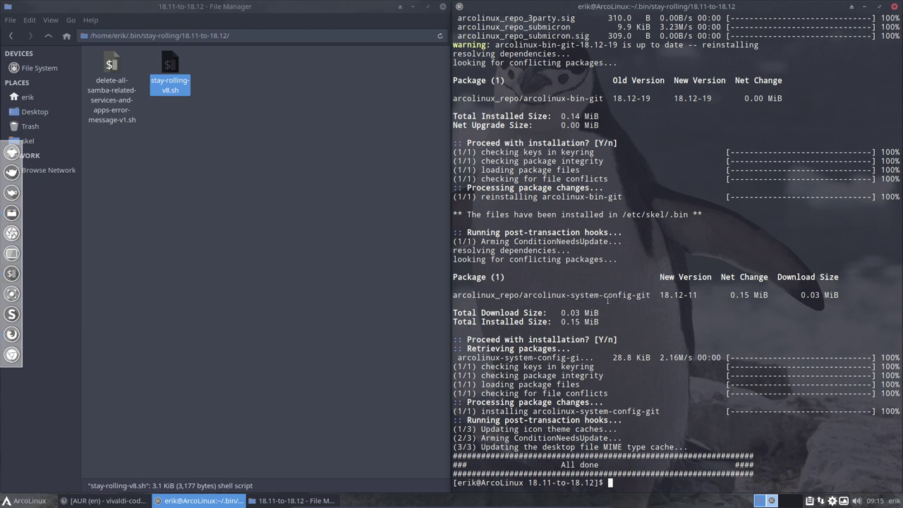
left_click_drag(523, 296, 655, 295)
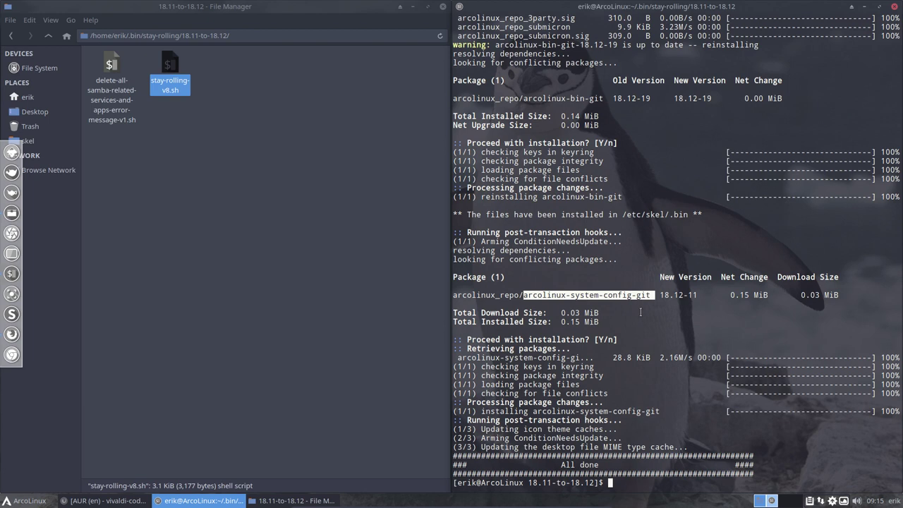
left_click(562, 296)
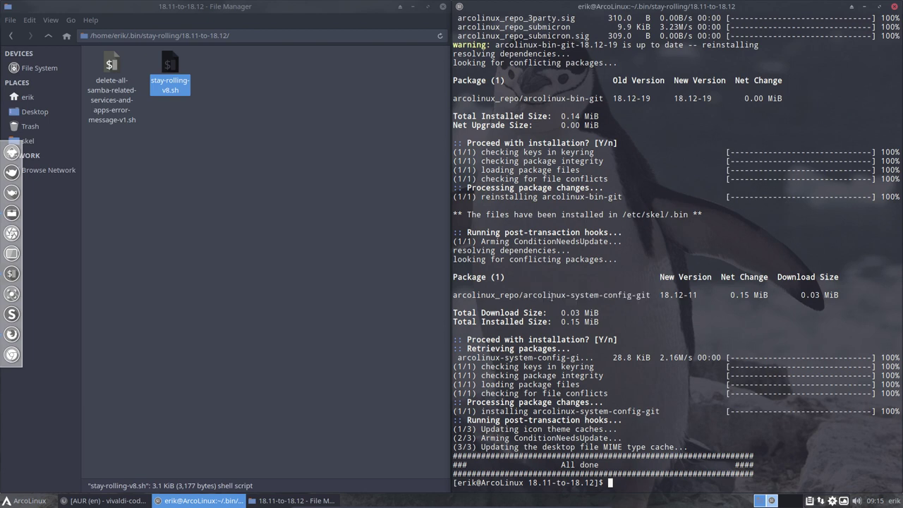
left_click_drag(524, 296, 650, 295)
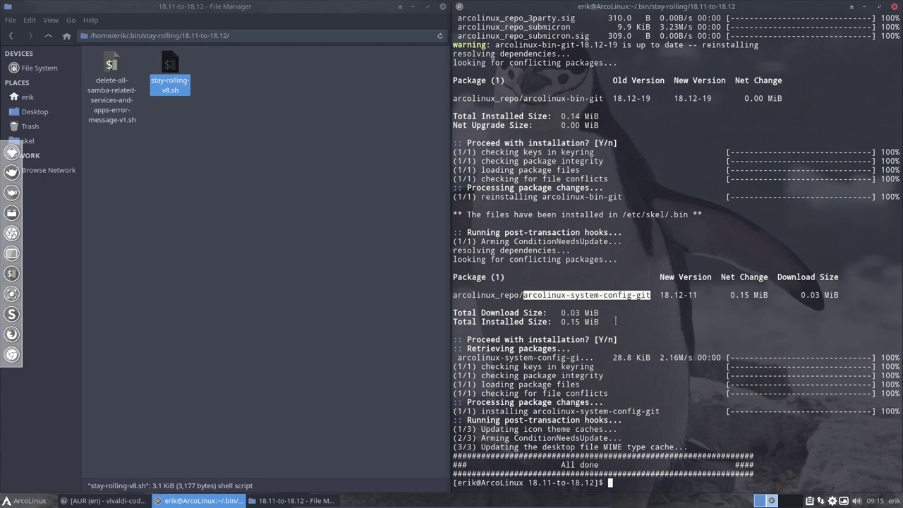
Step: Close the terminal and the file manager showing the 18.11-to-18.12 folder
left_click(330, 249)
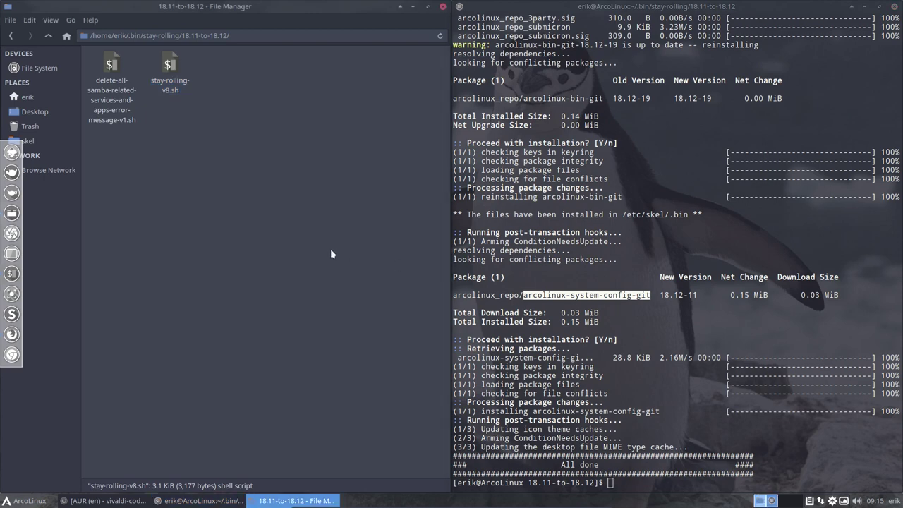
left_click(895, 7)
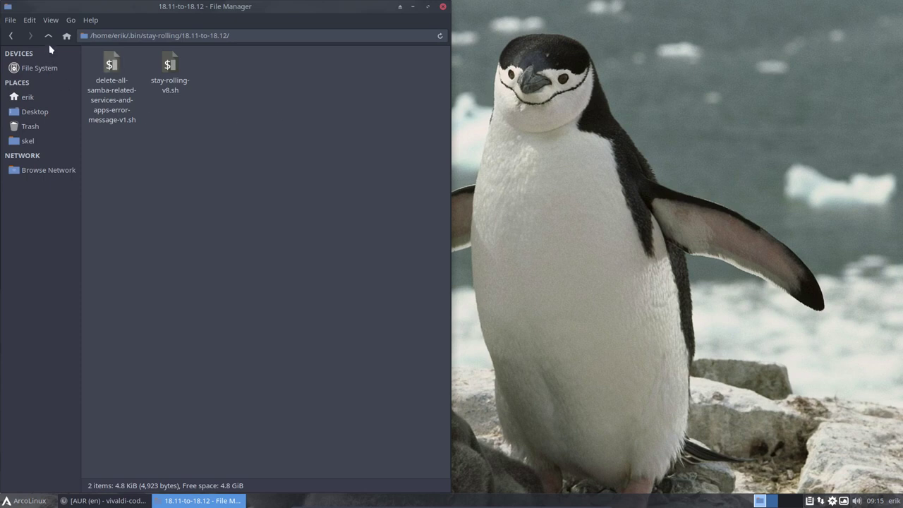
left_click(442, 7)
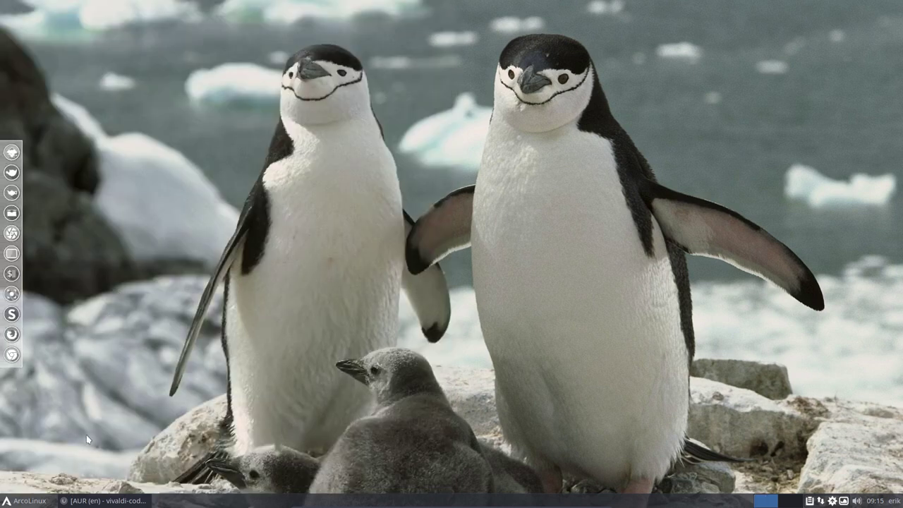
Step: Switch to Firefox, go to arcolinux.info and open the ArcoLinux release article 18.12
left_click(101, 501)
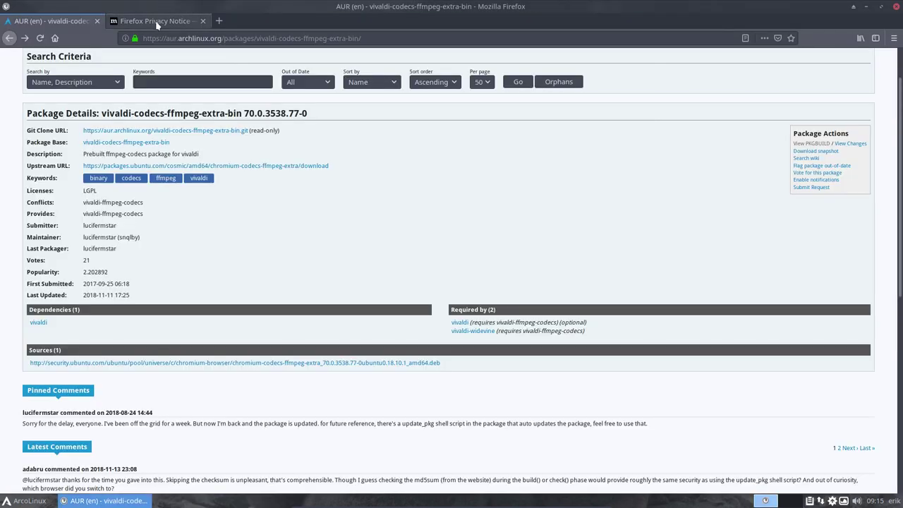
left_click(217, 41)
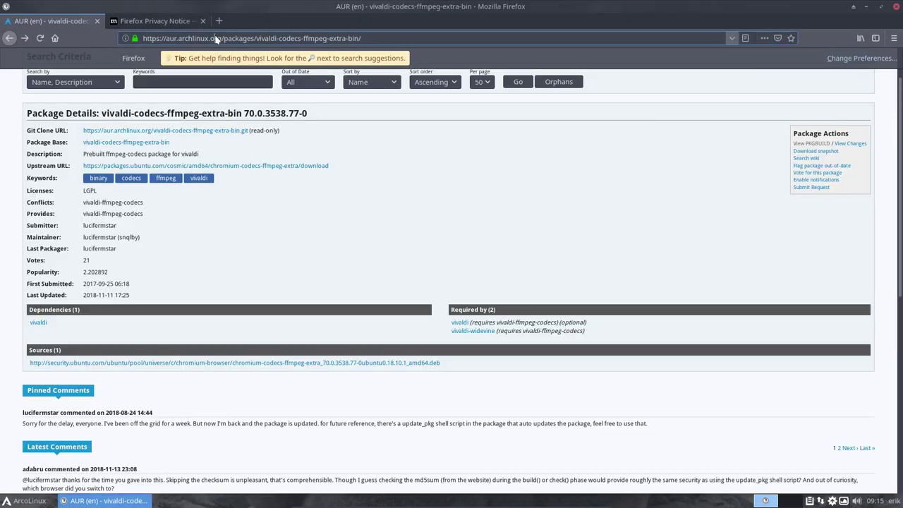
left_click(217, 40)
type("arcolinux.")
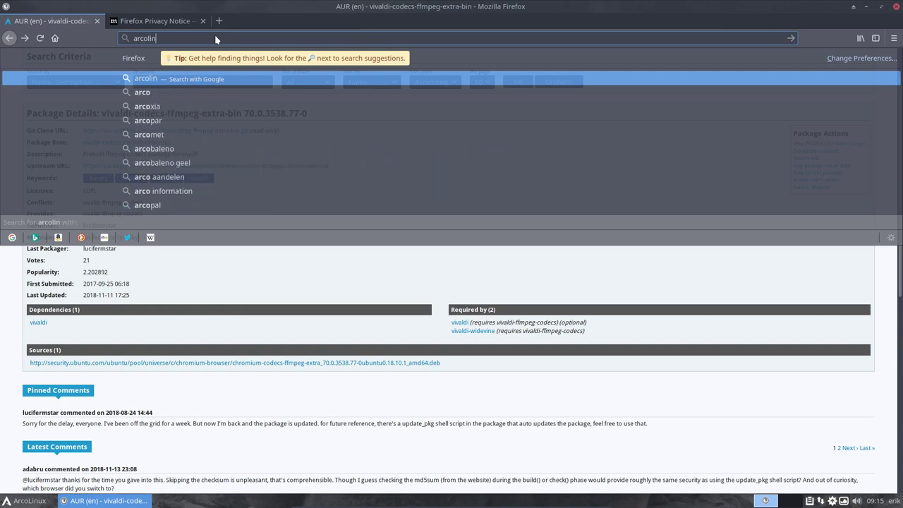
type("info")
key("Return")
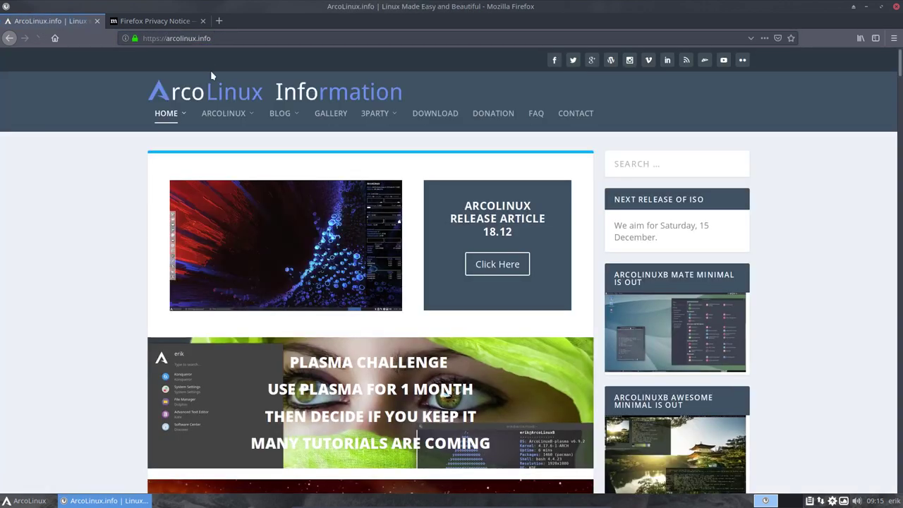
left_click(496, 268)
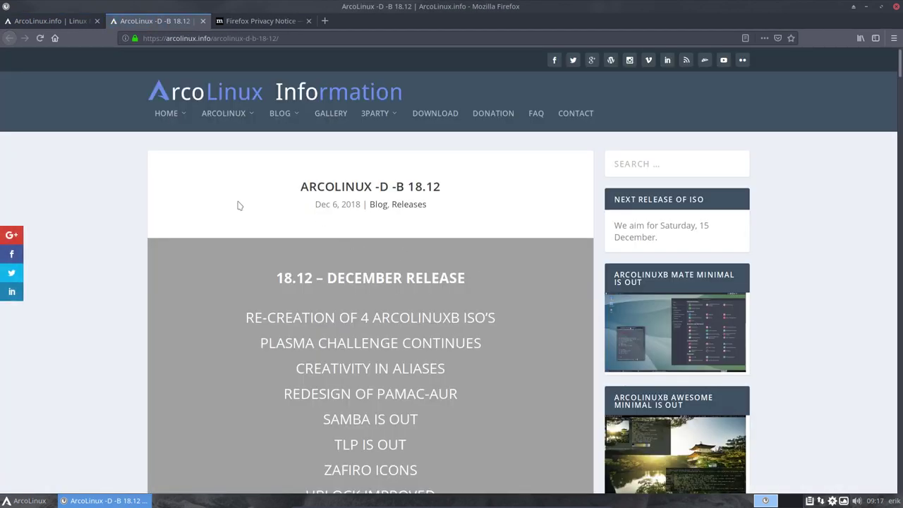
Step: Read the article's topic list and its ArcoLinuxB section on the desktops getting a revised packages list
scroll(238, 205, "down", 6)
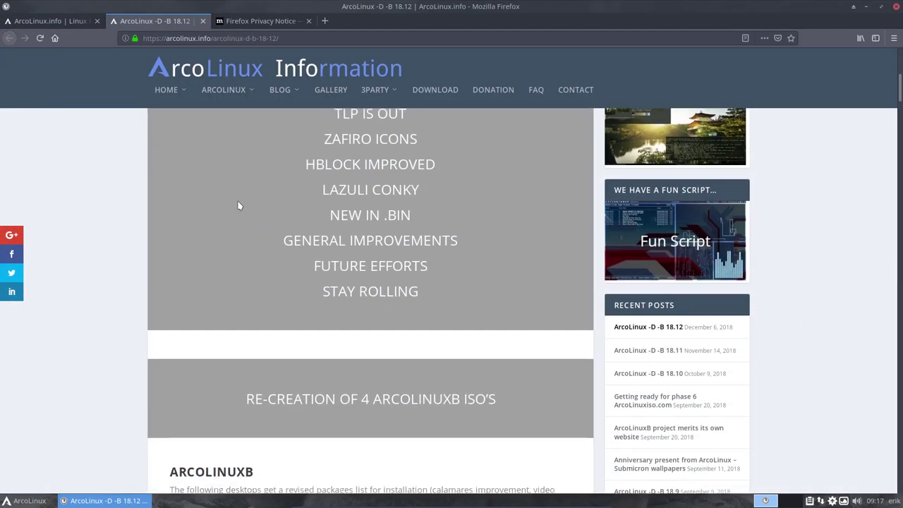
scroll(238, 206, "down", 3)
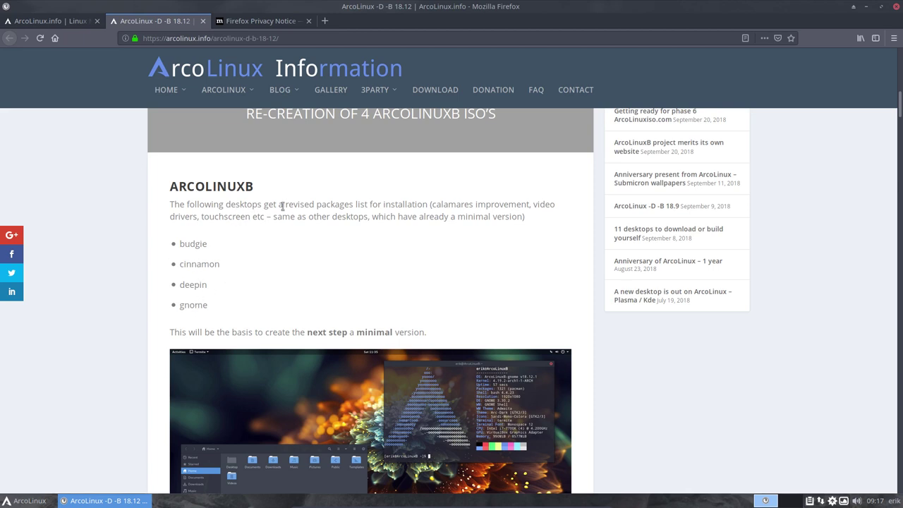
left_click_drag(285, 204, 354, 204)
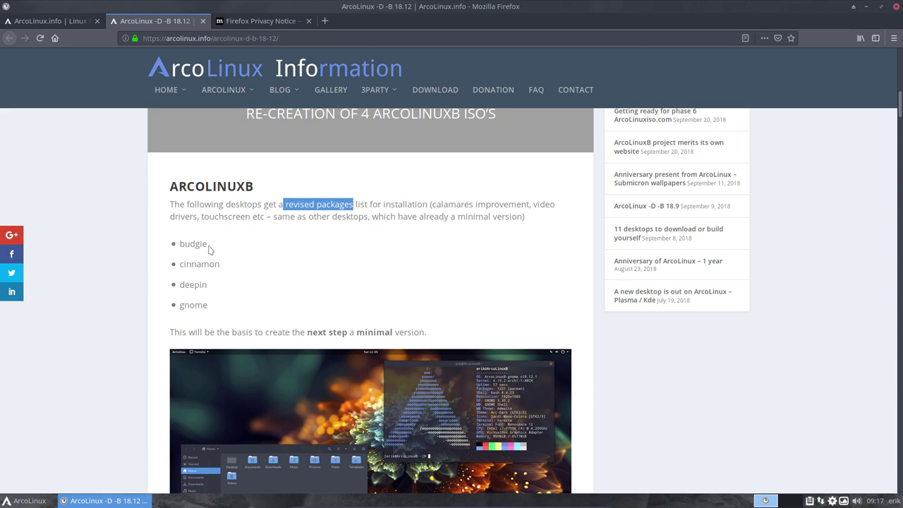
left_click_drag(219, 315, 179, 245)
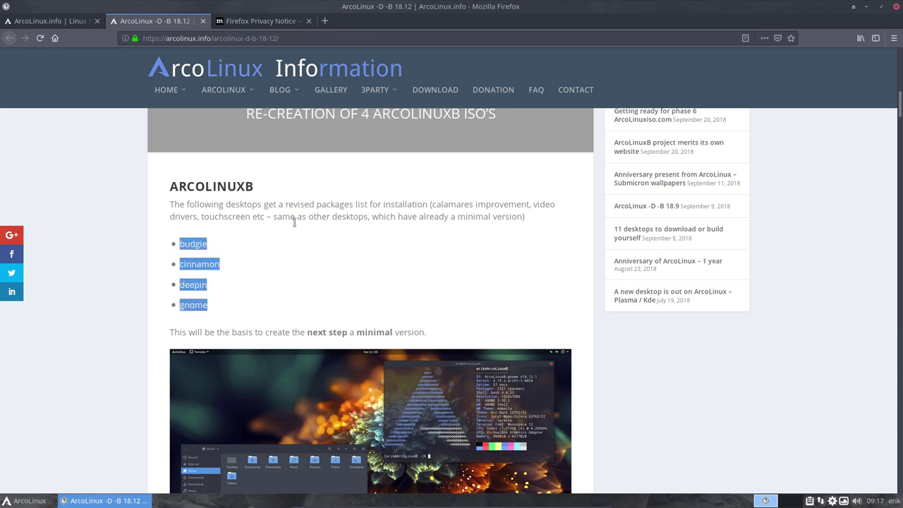
left_click_drag(270, 218, 171, 185)
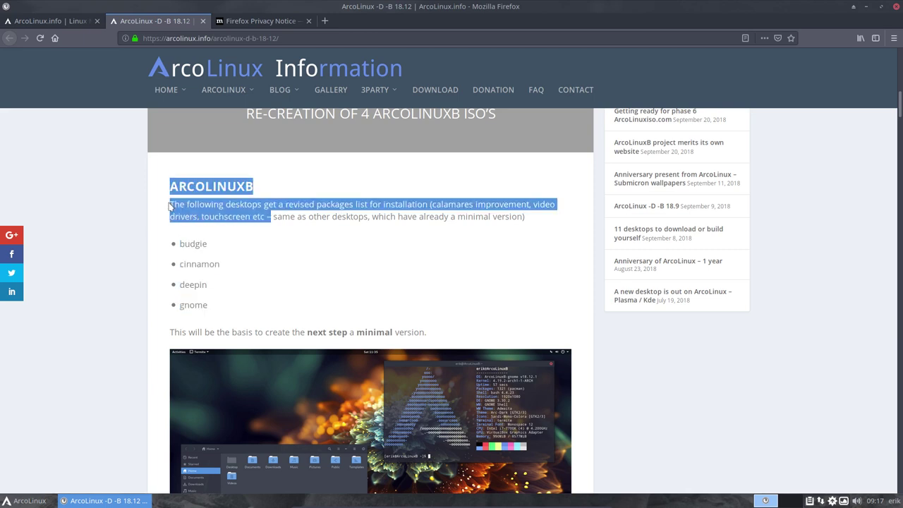
left_click(263, 264)
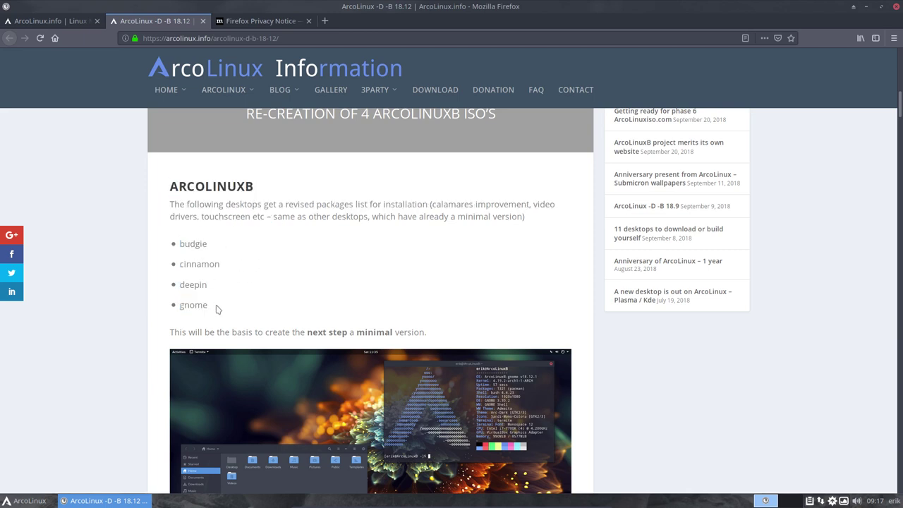
Step: Highlight the article's budgie, cinnamon, deepin and gnome list, and view the GNOME desktop screenshot enlarged before closing it
left_click_drag(219, 310, 178, 247)
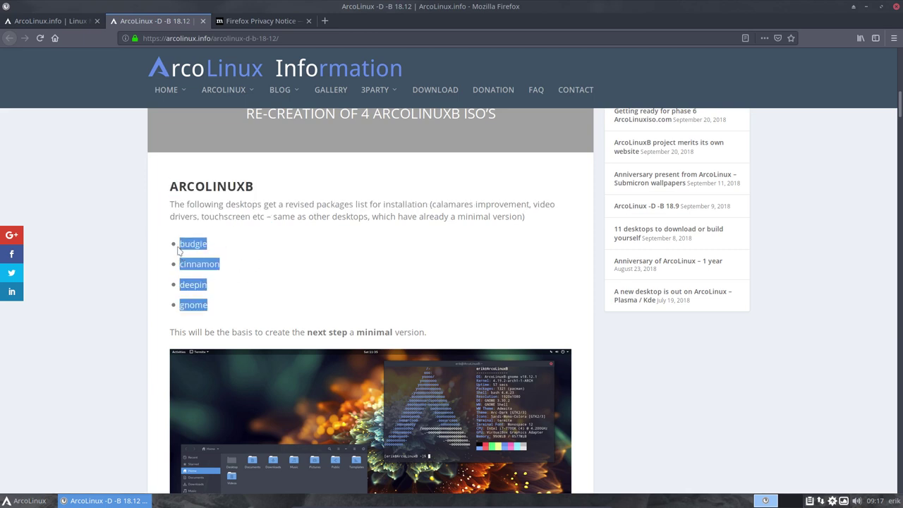
scroll(371, 329, "down", 3)
left_click(372, 330)
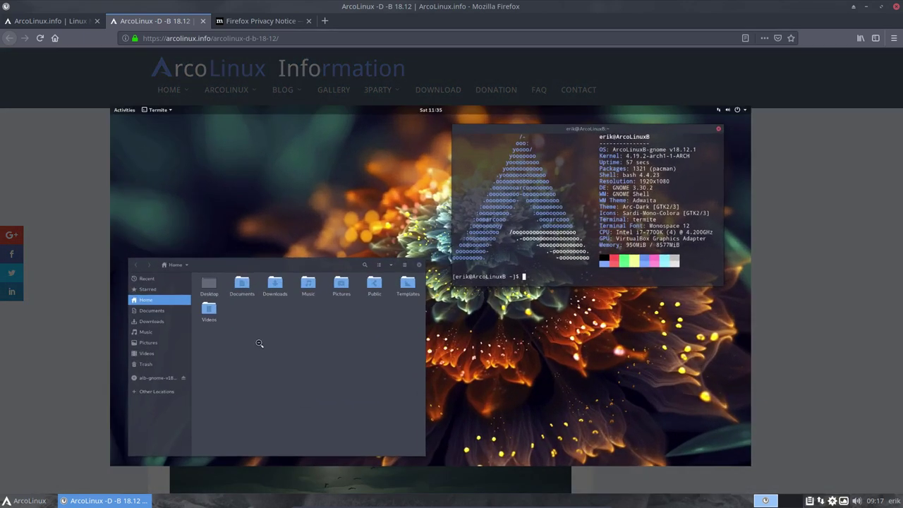
left_click(72, 361)
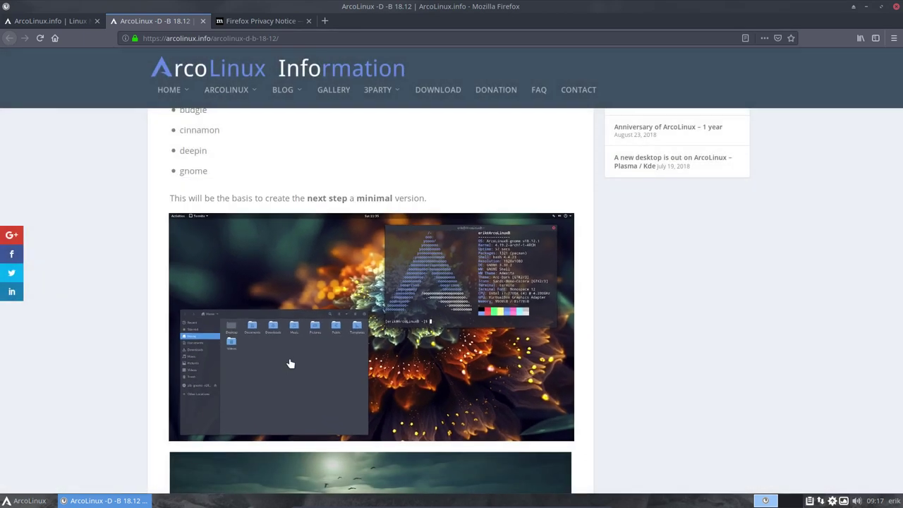
Step: Enlarge and close the article's Deepin, Cinnamon and Budgie desktop screenshots one after another
scroll(211, 365, "down", 3)
left_click(185, 364)
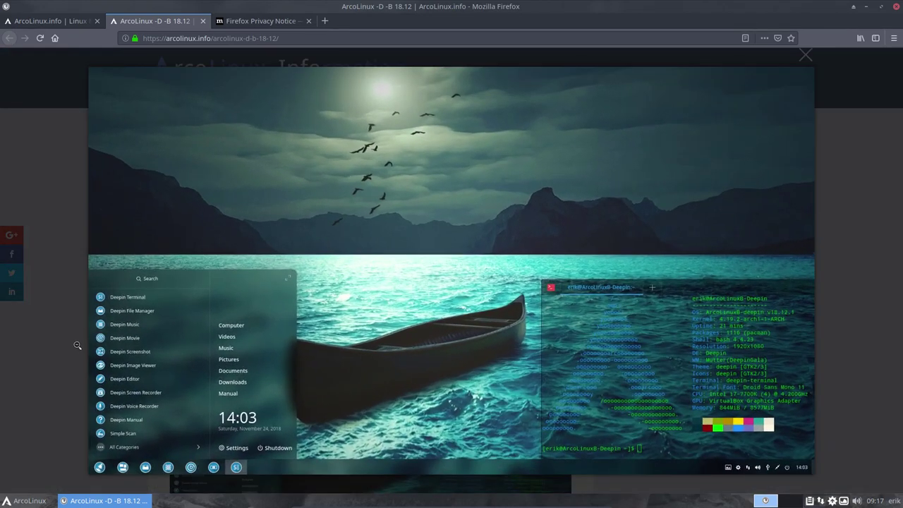
left_click(76, 346)
scroll(339, 416, "down", 3)
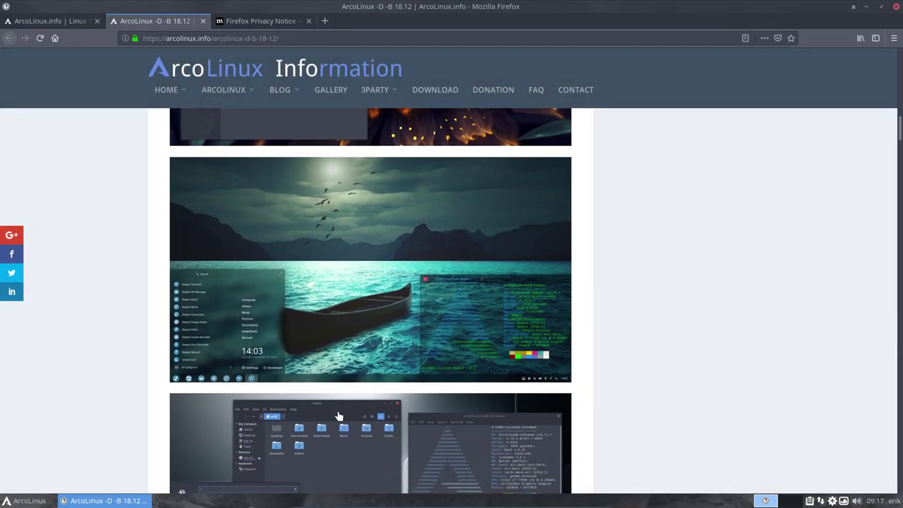
left_click(357, 446)
left_click(68, 422)
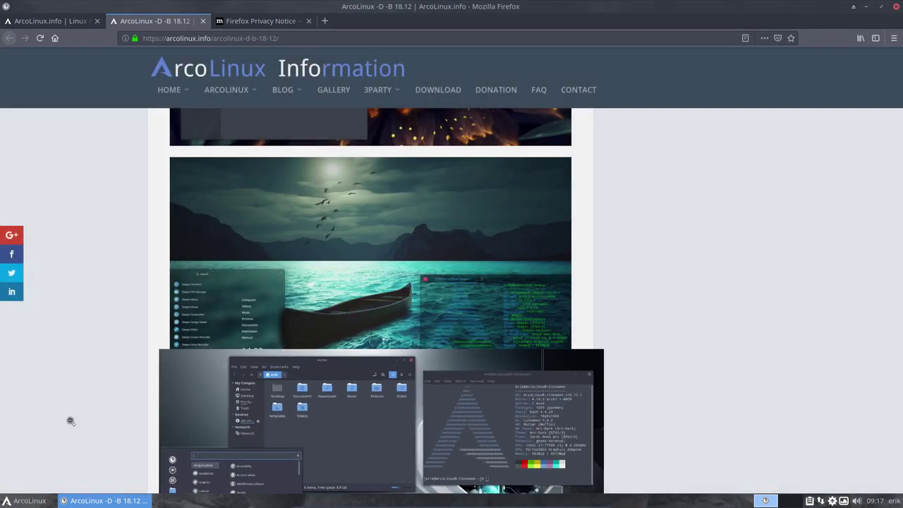
scroll(314, 346, "down", 5)
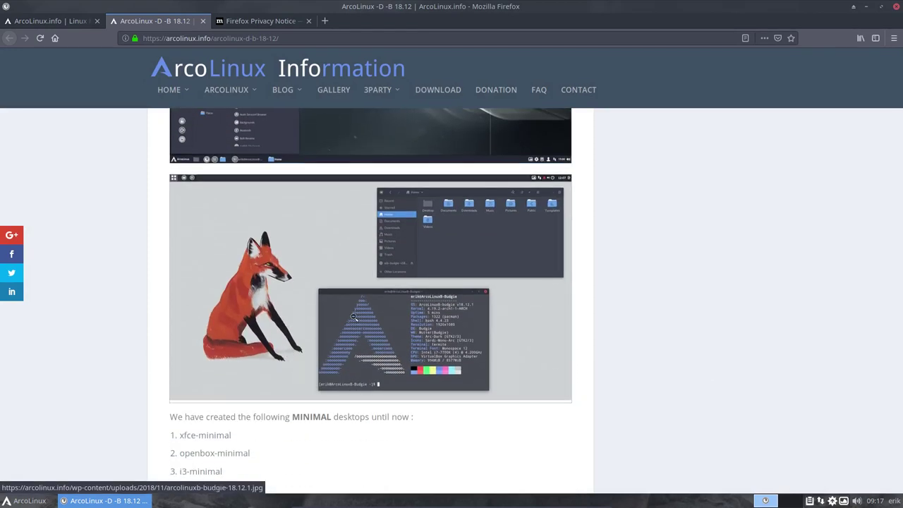
left_click(314, 346)
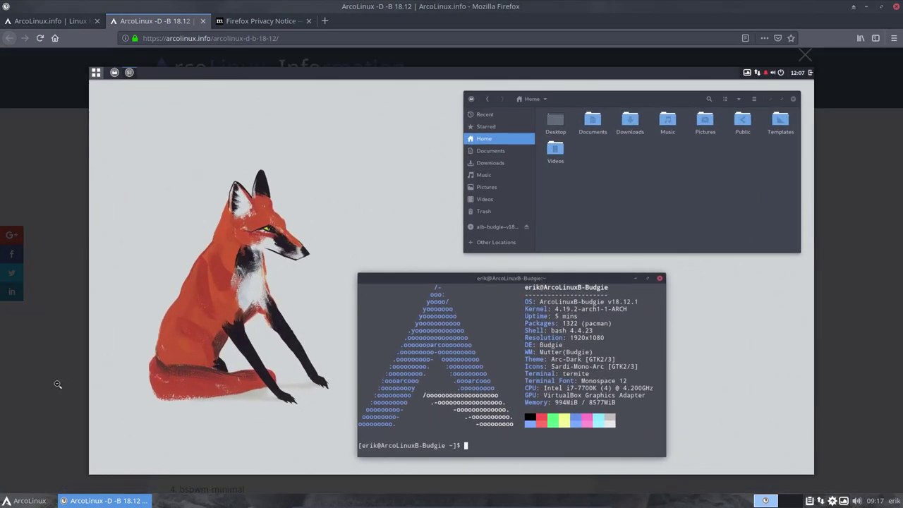
left_click(58, 385)
Step: Highlight the list of minimal desktops from awesome-minimal upwards, clear the selection and continue to the Plasma Challenge section
scroll(59, 387, "down", 3)
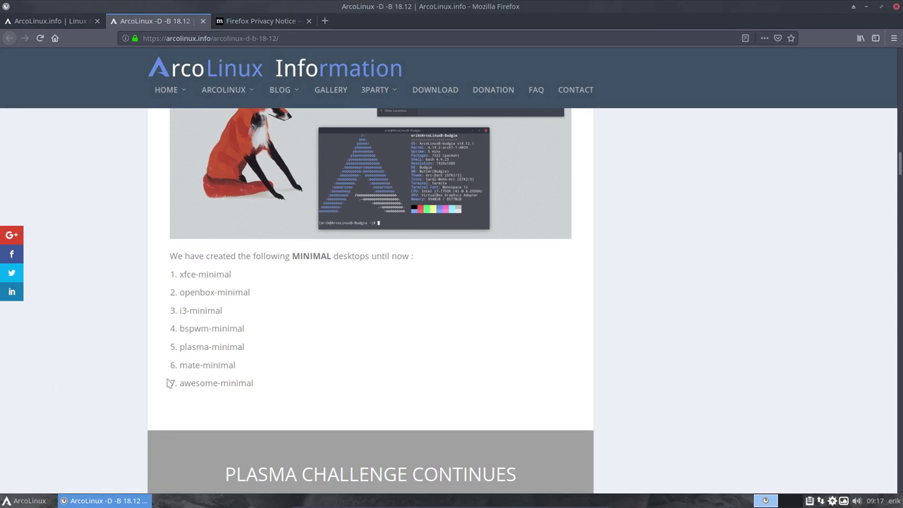
left_click_drag(272, 386, 176, 278)
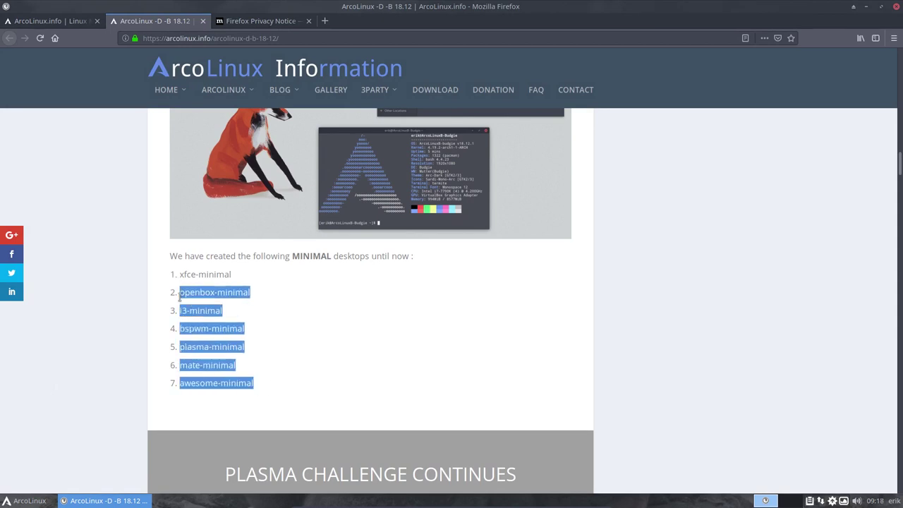
left_click(125, 392)
scroll(126, 391, "down", 3)
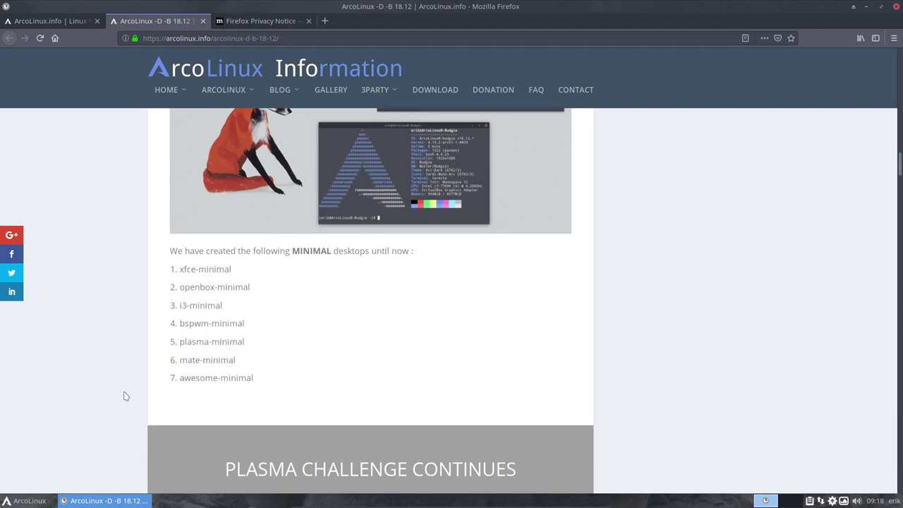
scroll(126, 393, "down", 1)
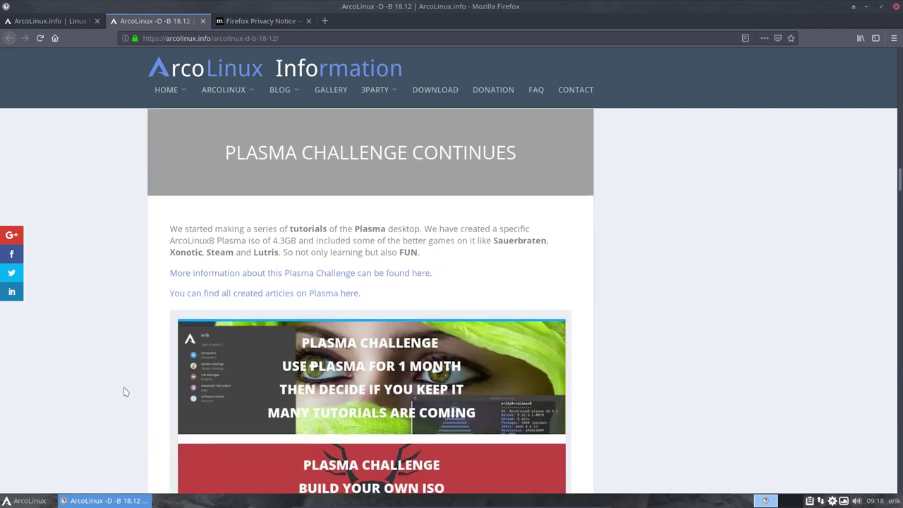
Step: Load arcolinuxd.com in the tab that holds the Firefox Privacy Notice
left_click(265, 23)
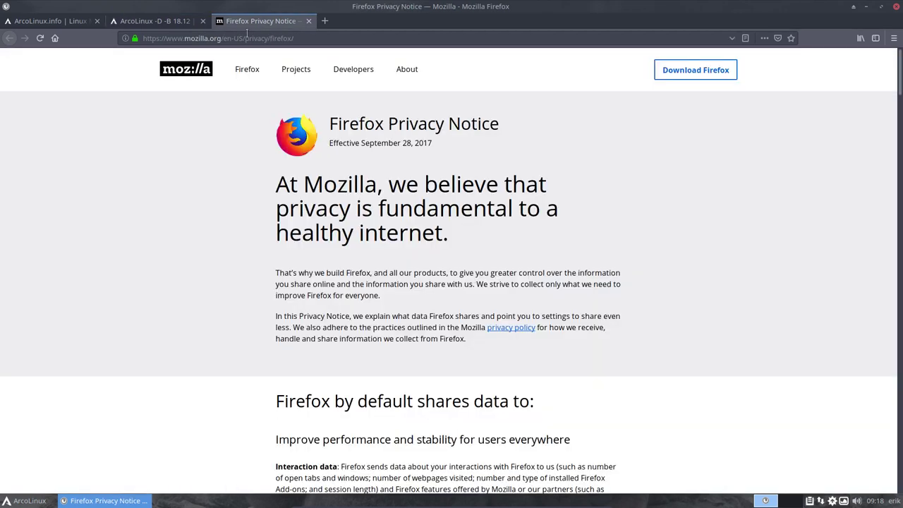
left_click(247, 37)
triple_click(247, 38)
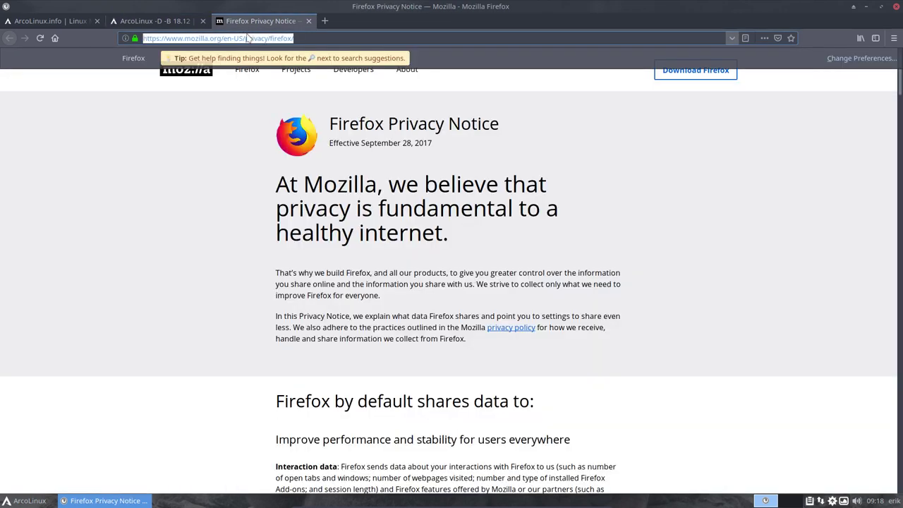
type("arcoli")
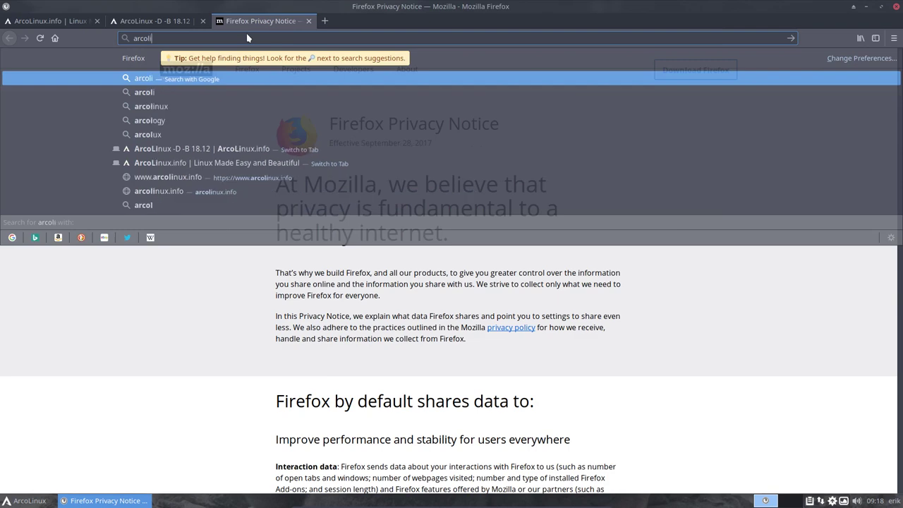
type("nuxd")
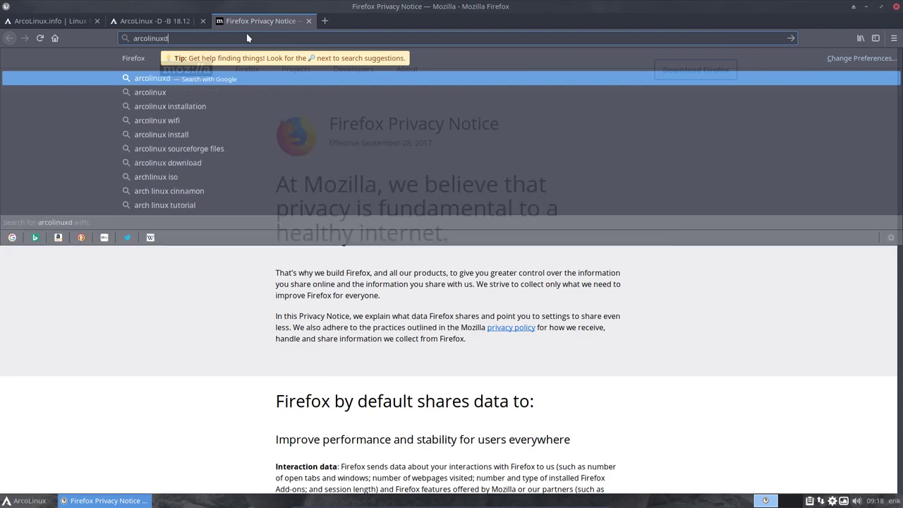
type(".com")
key("Return")
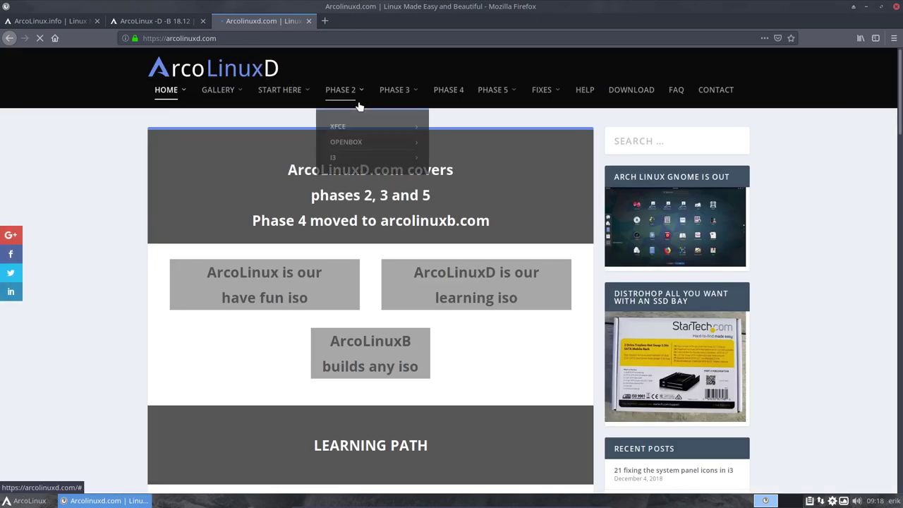
Step: Open the Plasma articles category listed under Phase 3 on the ArcoLinuxD site
mouse_move(413, 168)
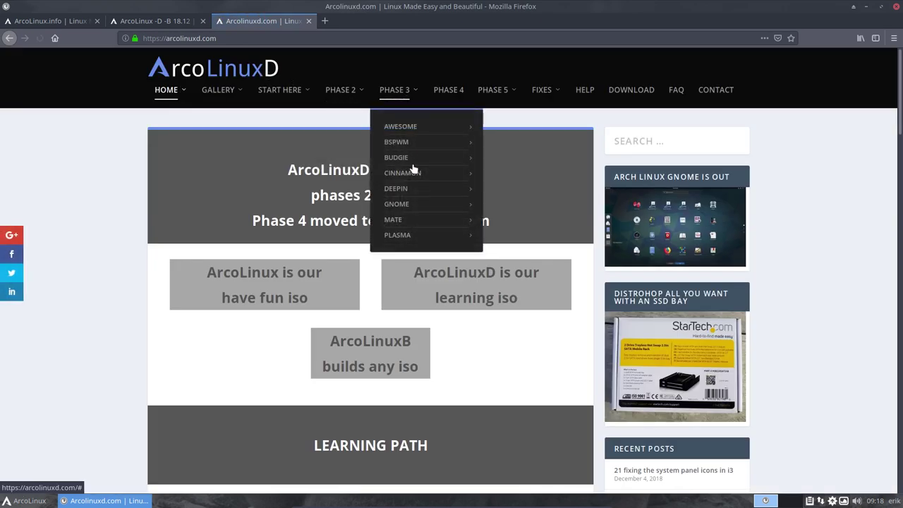
mouse_move(416, 232)
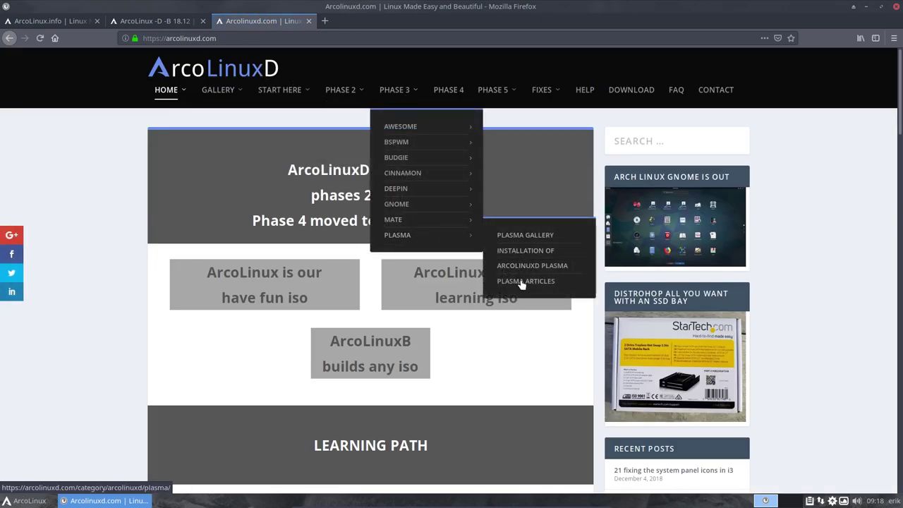
left_click(522, 284)
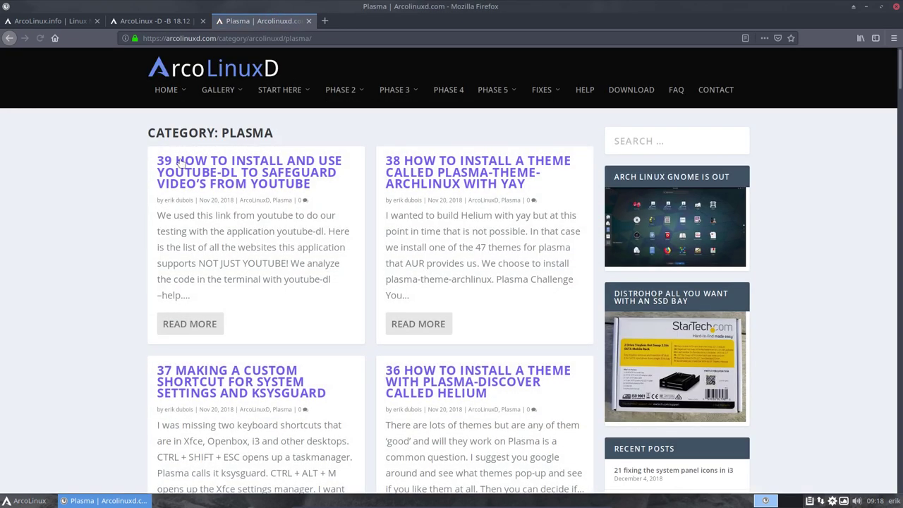
Step: Return to the 18.12 release article and read its Plasma Challenge and Creativity in Aliases sections
left_click(156, 23)
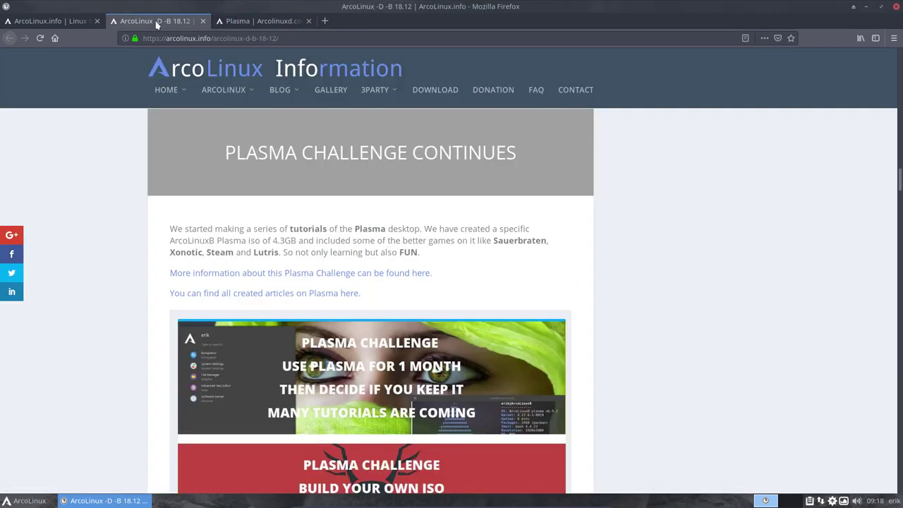
scroll(103, 303, "down", 5)
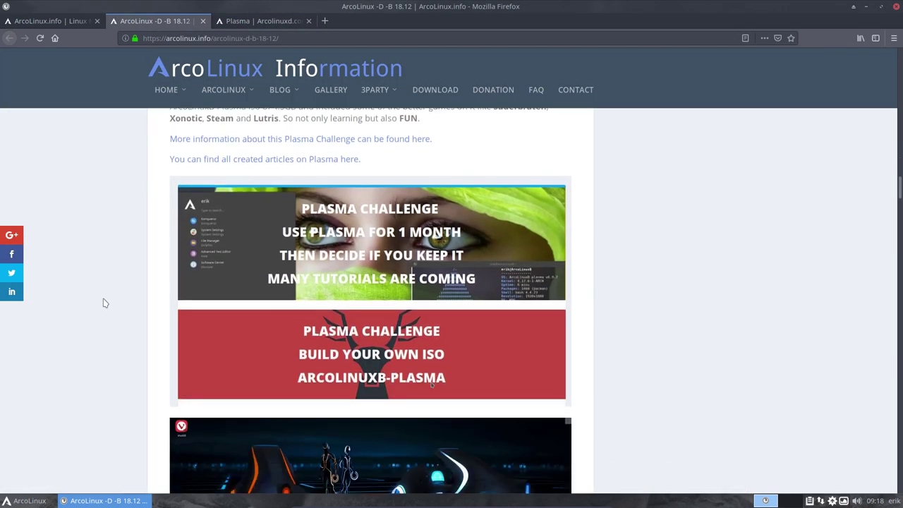
scroll(103, 303, "down", 10)
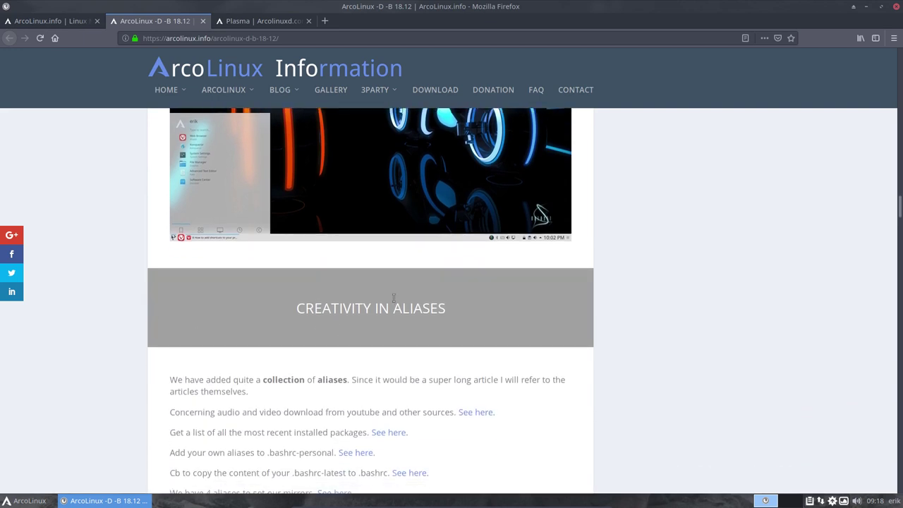
scroll(437, 300, "down", 3)
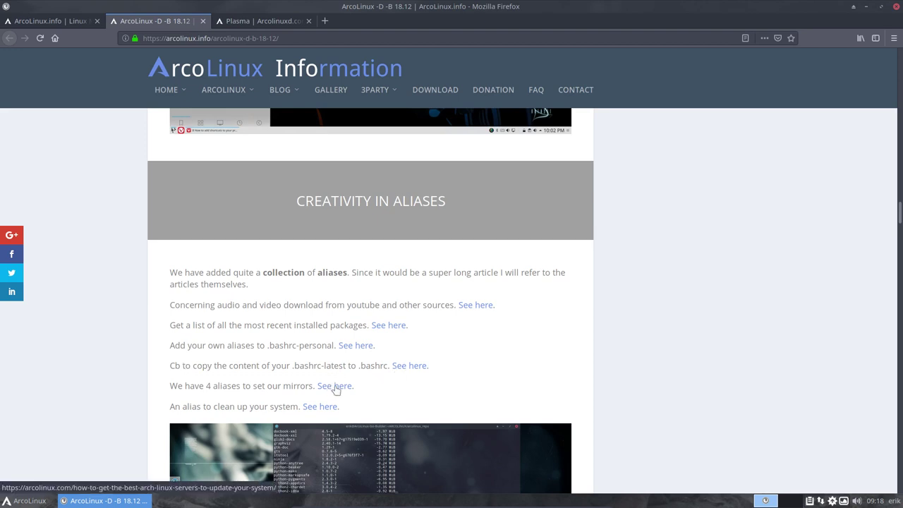
scroll(336, 391, "down", 2)
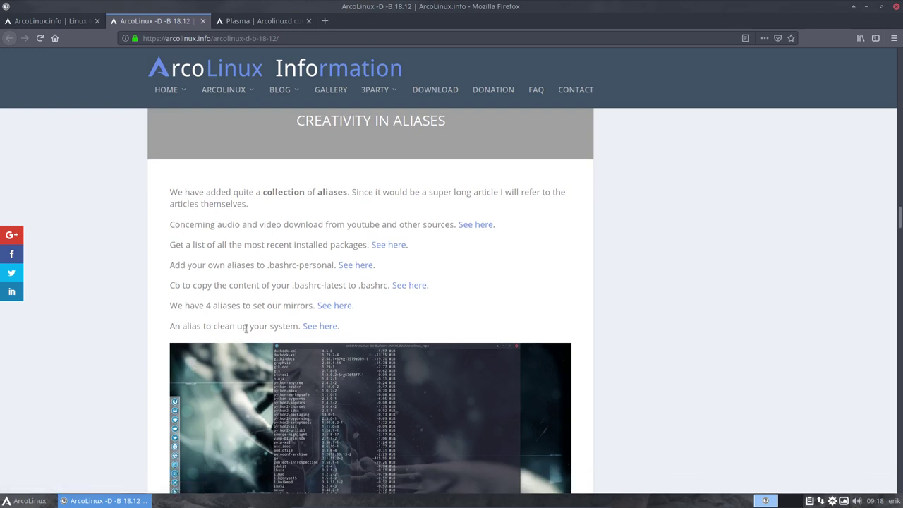
scroll(336, 332, "down", 5)
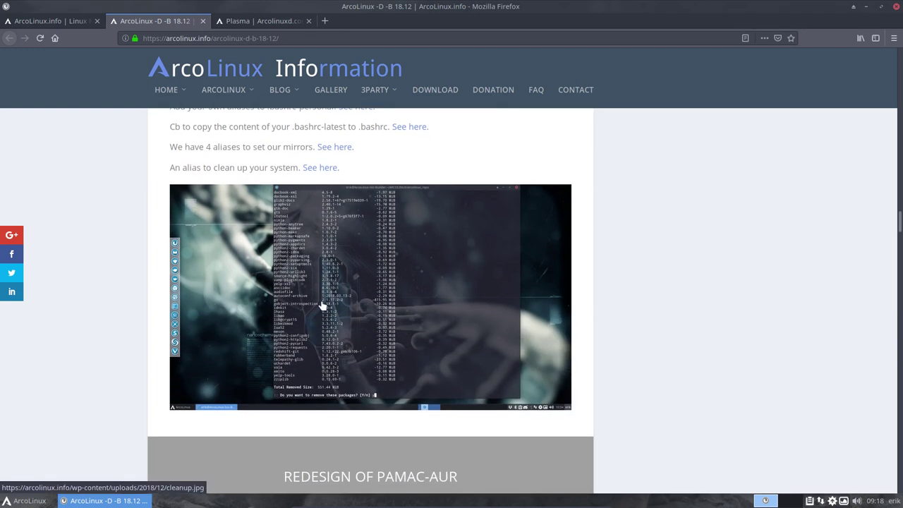
Step: Examine the Redesign of Pamac-aur section and its screenshot of the package manager's new icons
scroll(317, 295, "down", 2)
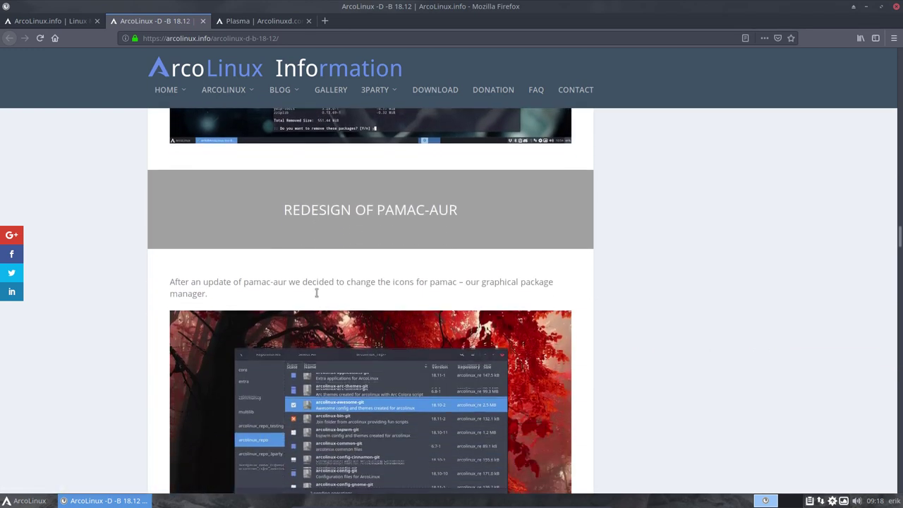
scroll(317, 297, "down", 1)
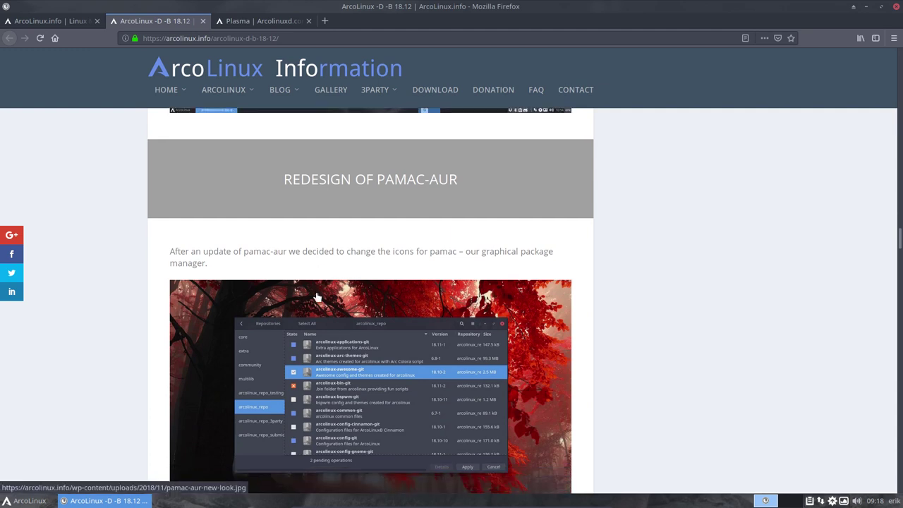
scroll(317, 297, "up", 3)
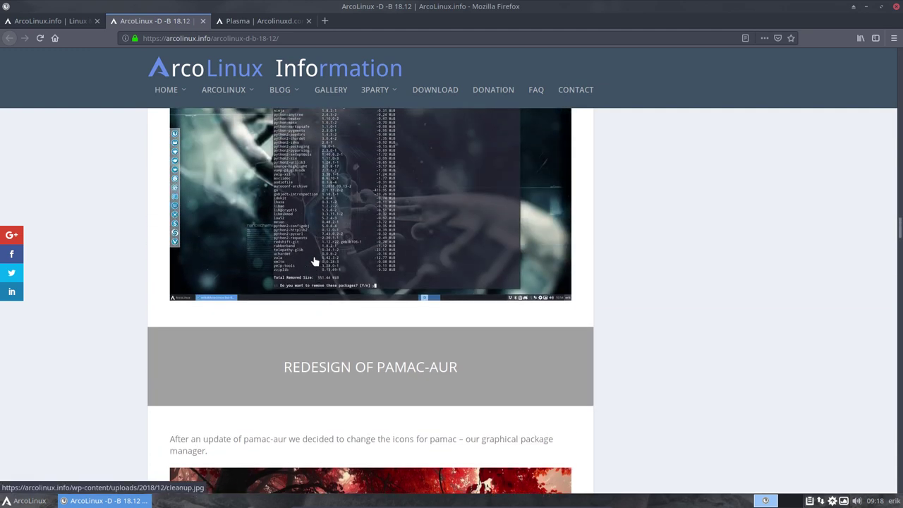
scroll(315, 262, "down", 3)
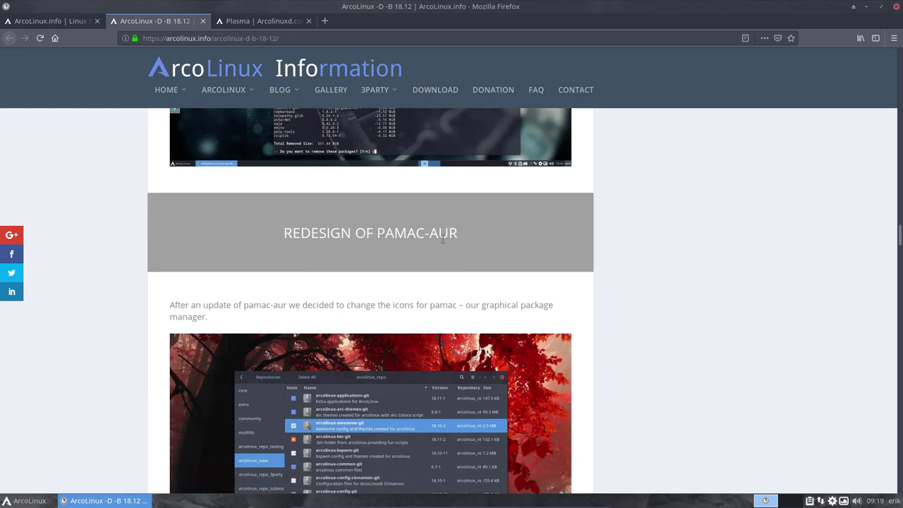
scroll(444, 240, "down", 3)
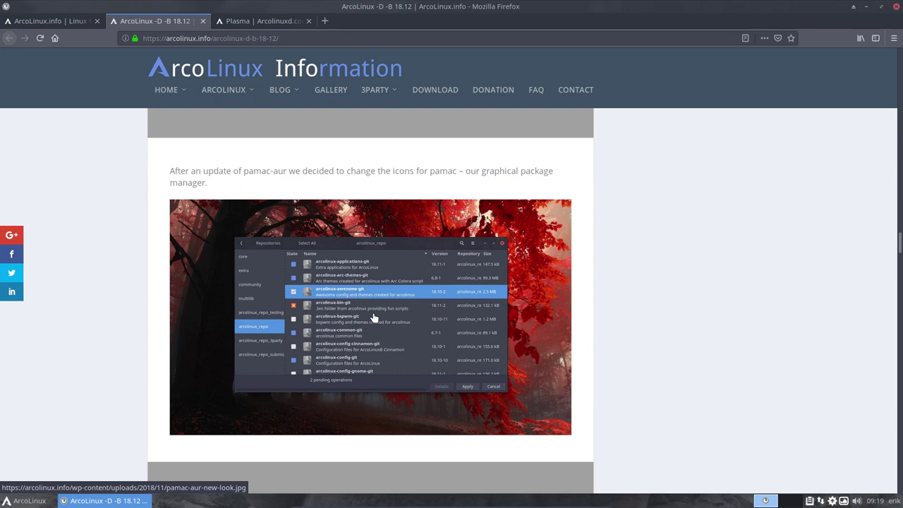
scroll(313, 303, "up", 2)
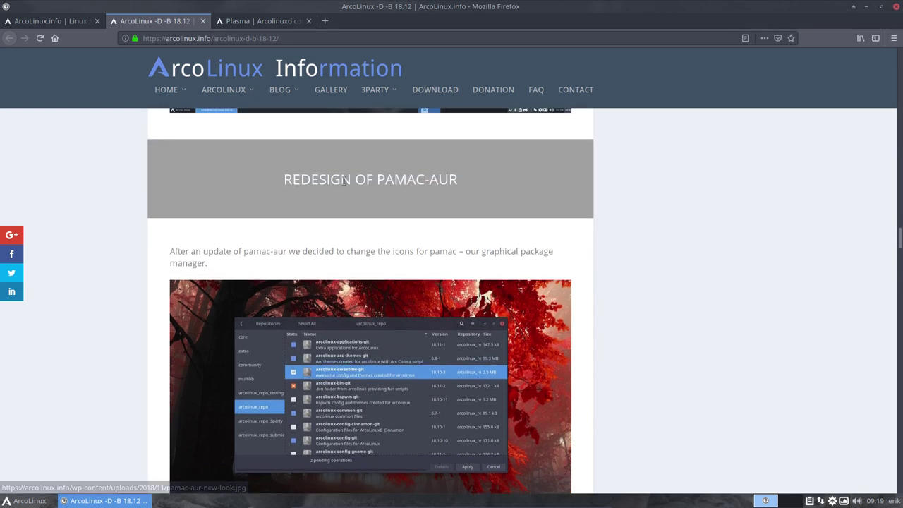
scroll(389, 388, "down", 2)
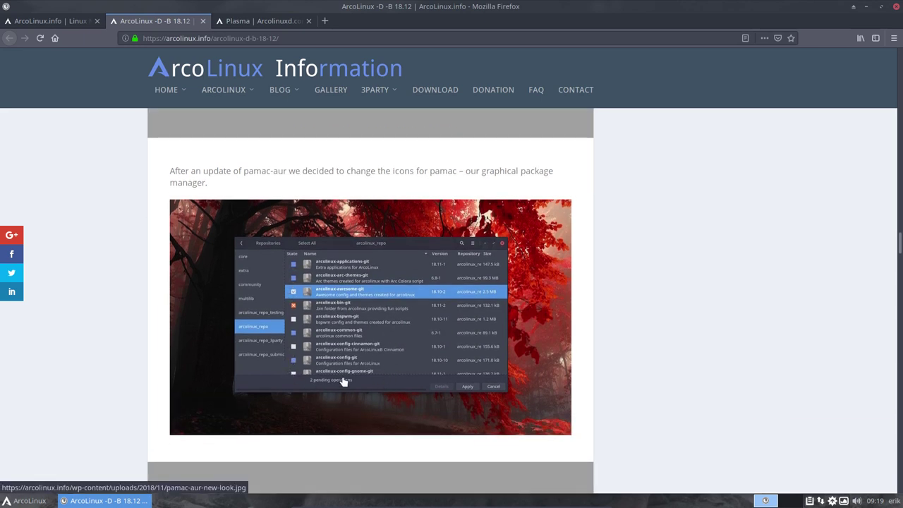
Step: Read the Samba Is Out section and highlight part of the phrase "under 1 minute"
scroll(344, 381, "down", 5)
scroll(344, 381, "down", 3)
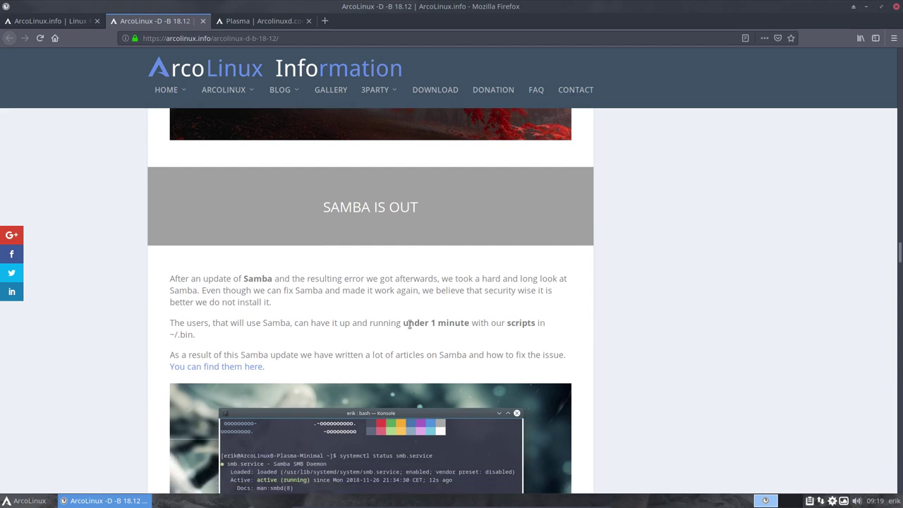
left_click_drag(418, 323, 459, 323)
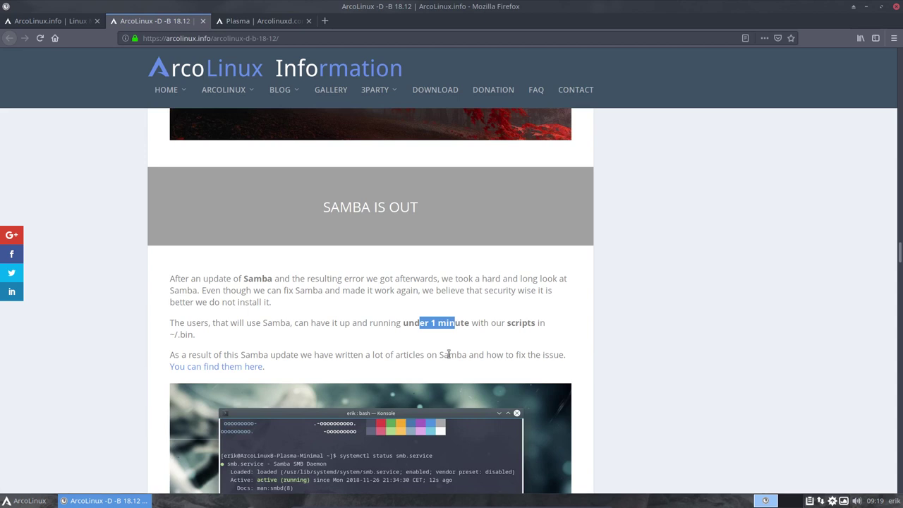
Step: Clear the text highlight, examine the Samba section's terminal screenshot, and read on to the TLP Is Out section
scroll(449, 354, "down", 4)
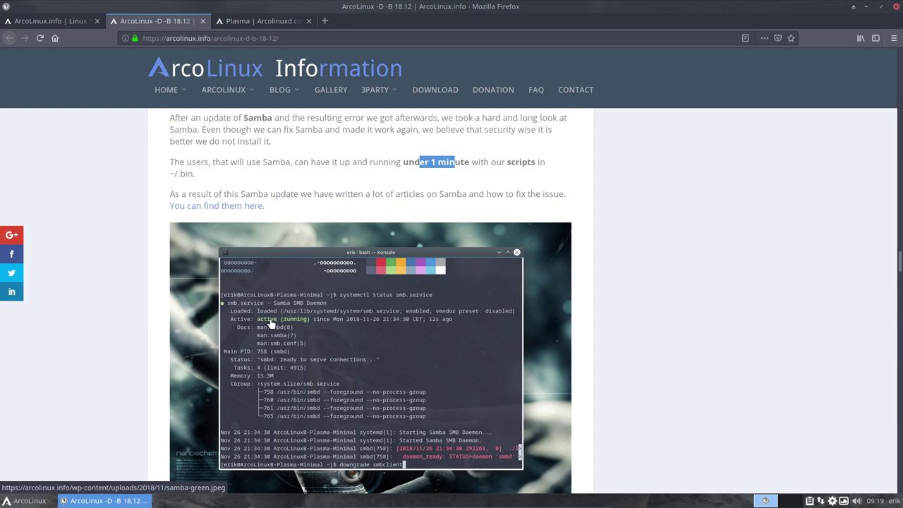
scroll(268, 323, "down", 1)
scroll(269, 322, "up", 2)
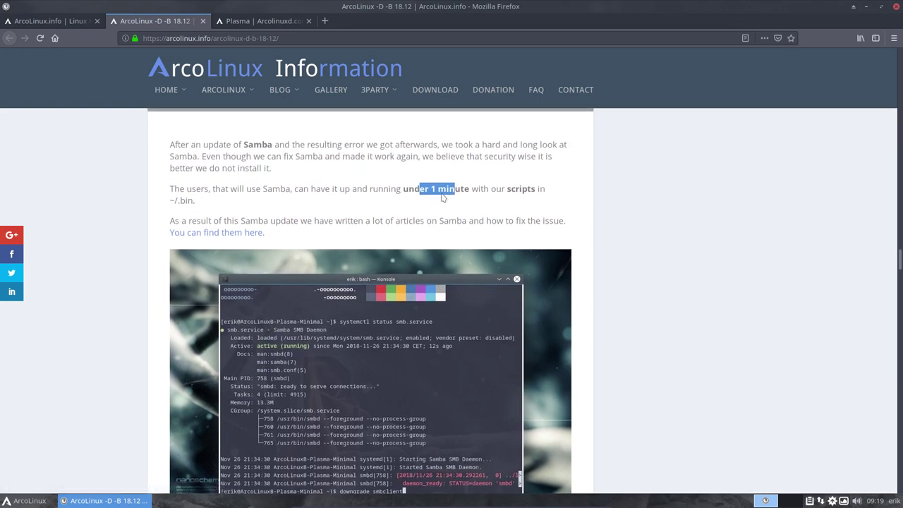
left_click(409, 233)
scroll(332, 254, "down", 4)
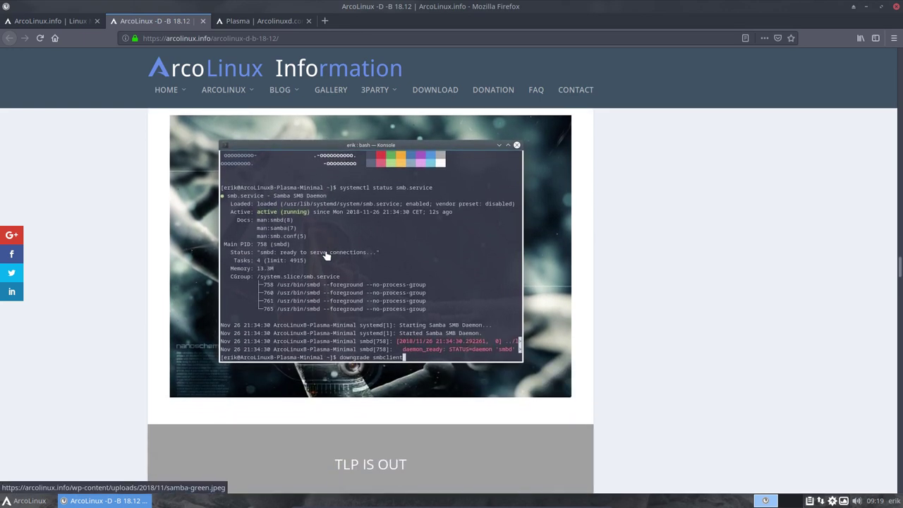
scroll(327, 255, "down", 4)
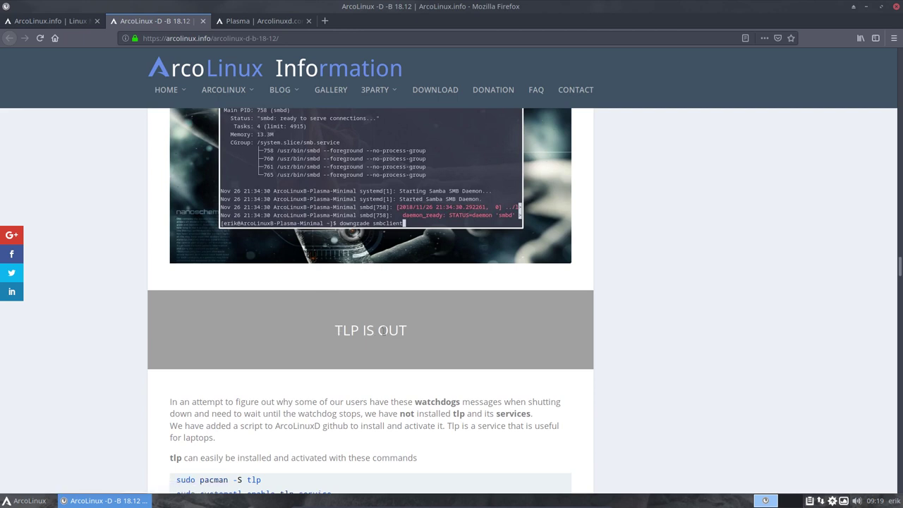
scroll(384, 332, "down", 2)
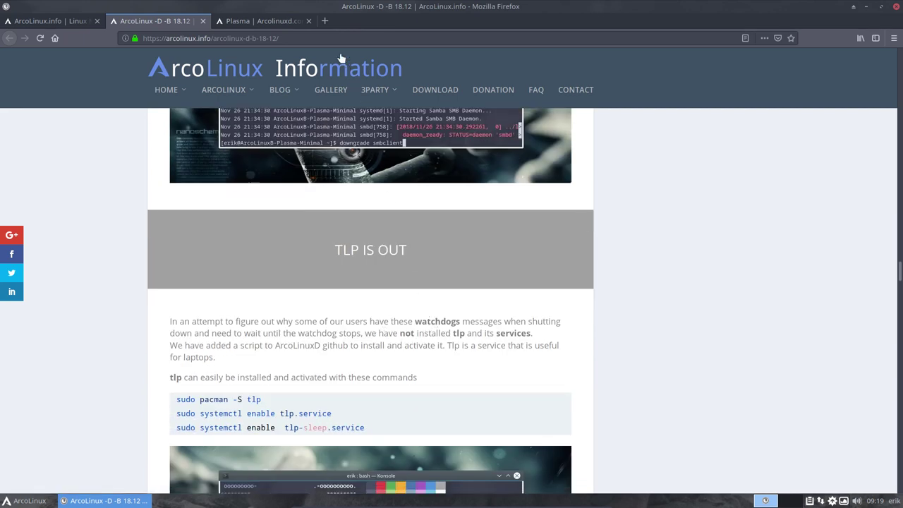
Step: Search the web for "arch wiki watchdog" in a new browser tab
left_click(325, 20)
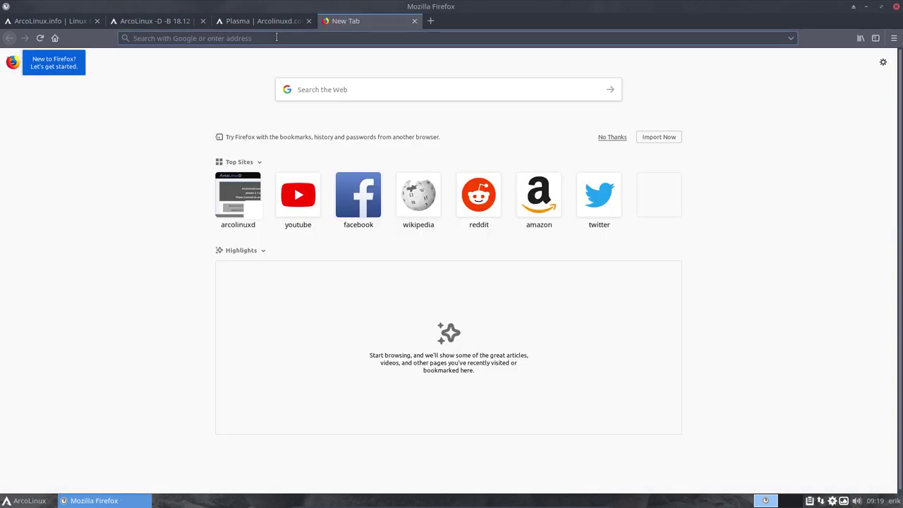
type("arch wikie")
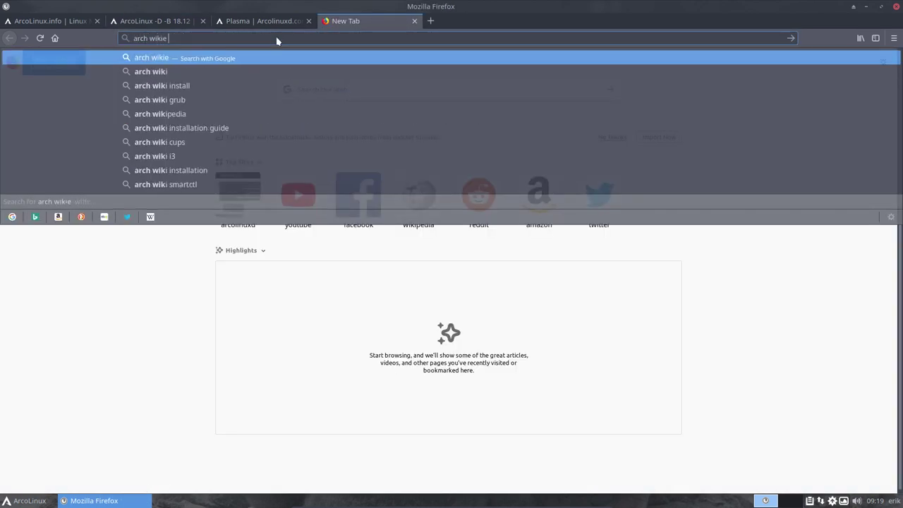
key("BackSpace")
type("w")
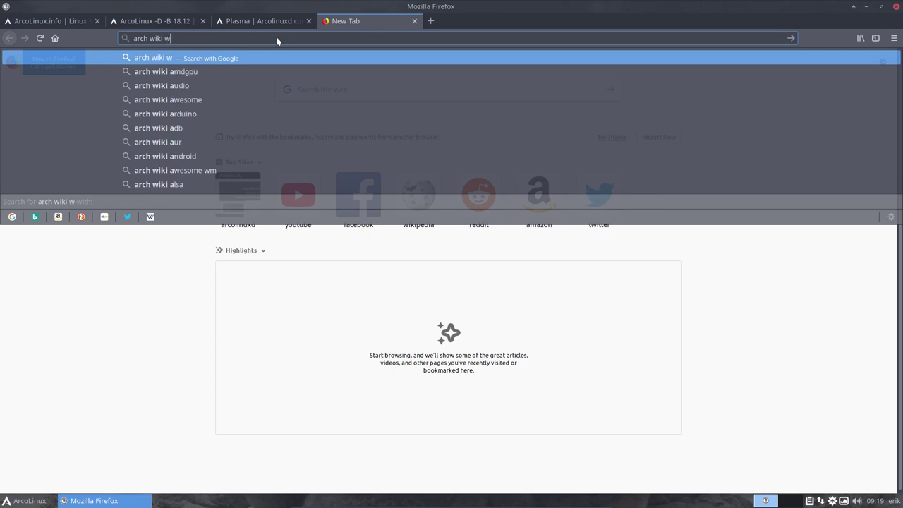
type("atchdag")
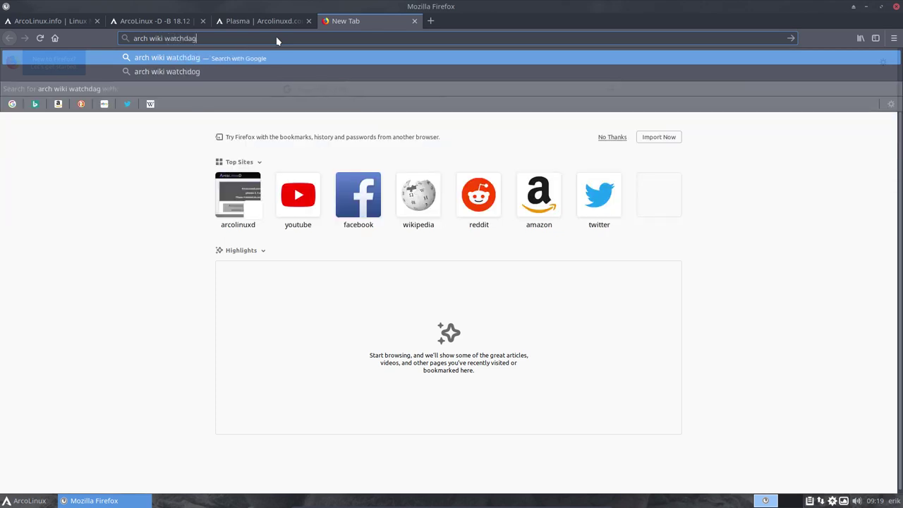
key("BackSpace")
key("BackSpace")
type("og")
key("Return")
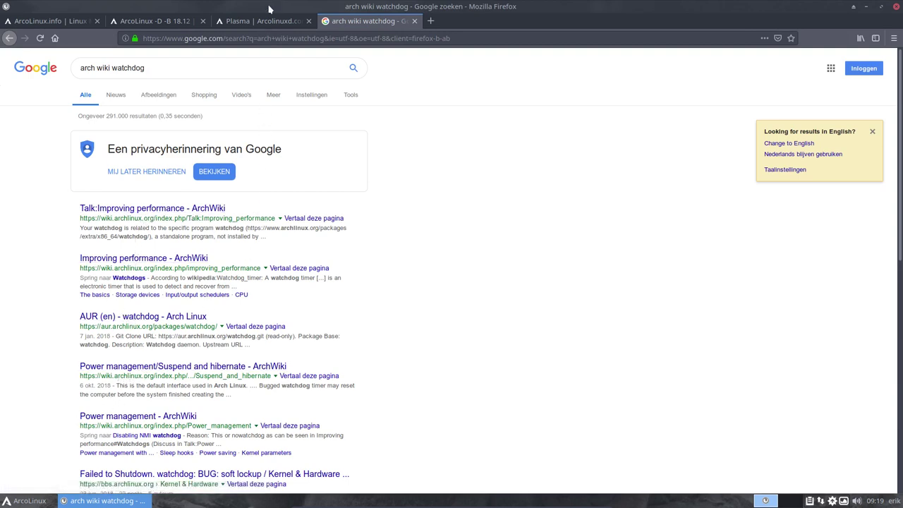
Step: Return to the 18.12 release article, read the TLP Is Out section and highlight its three tlp installation and activation commands
left_click(267, 24)
left_click(140, 26)
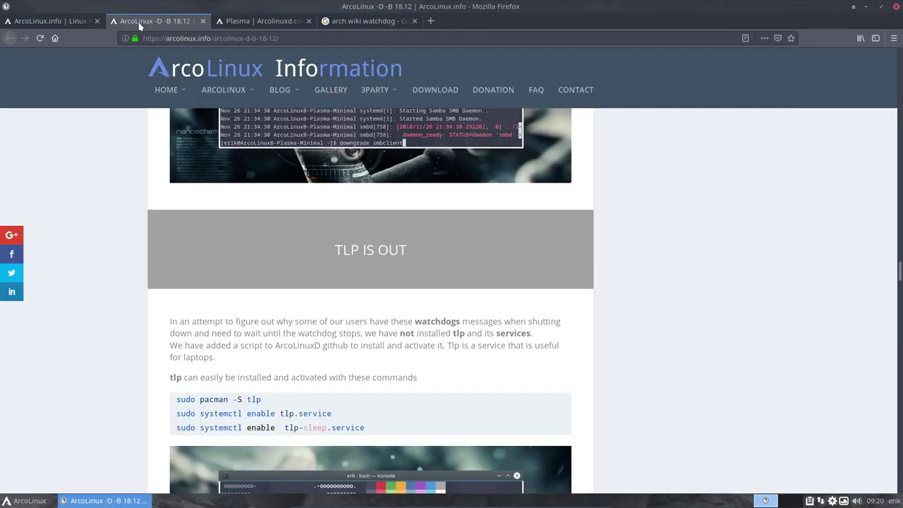
scroll(385, 262, "down", 1)
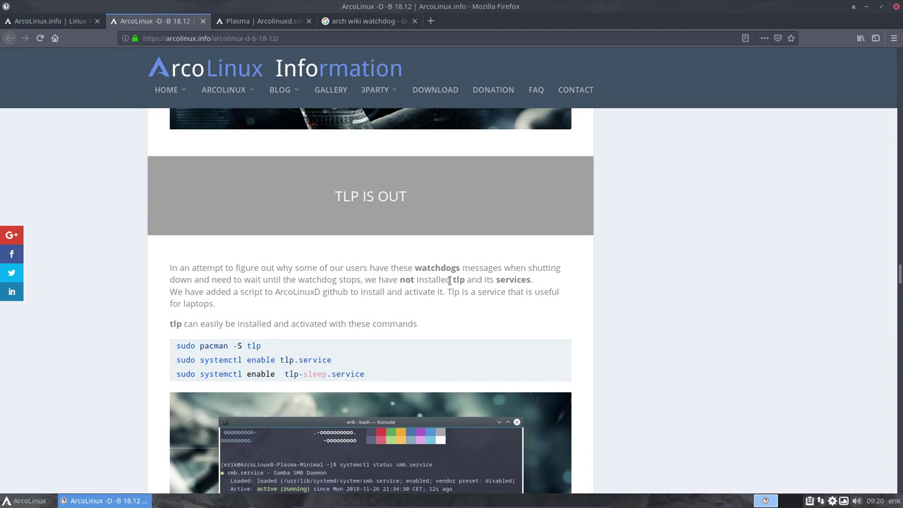
scroll(449, 281, "down", 2)
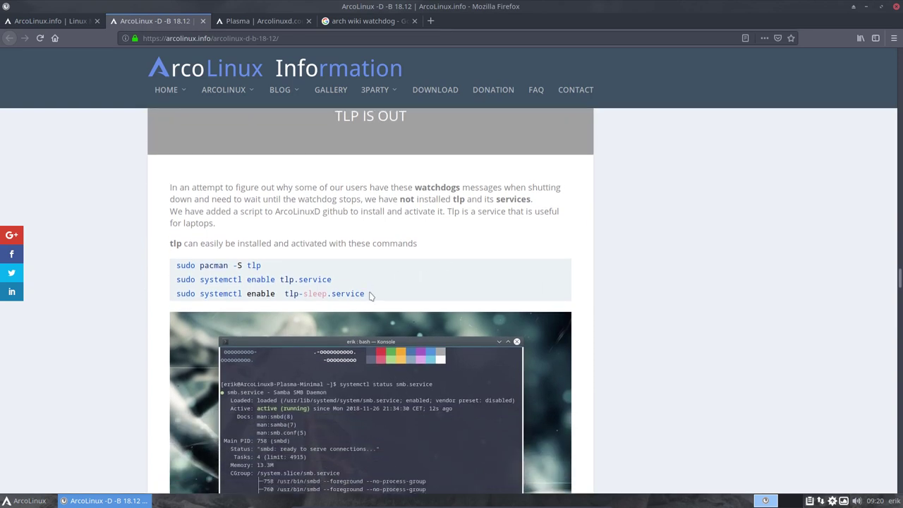
left_click_drag(371, 295, 169, 273)
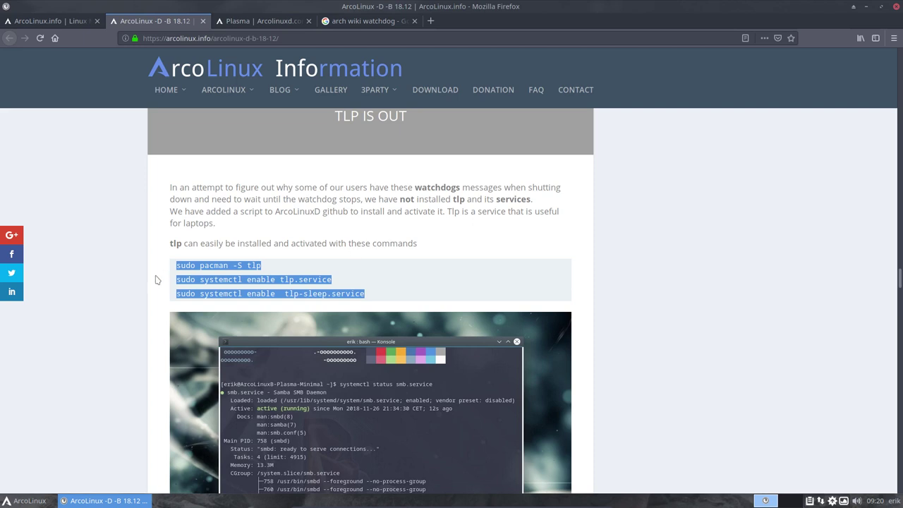
scroll(152, 286, "down", 4)
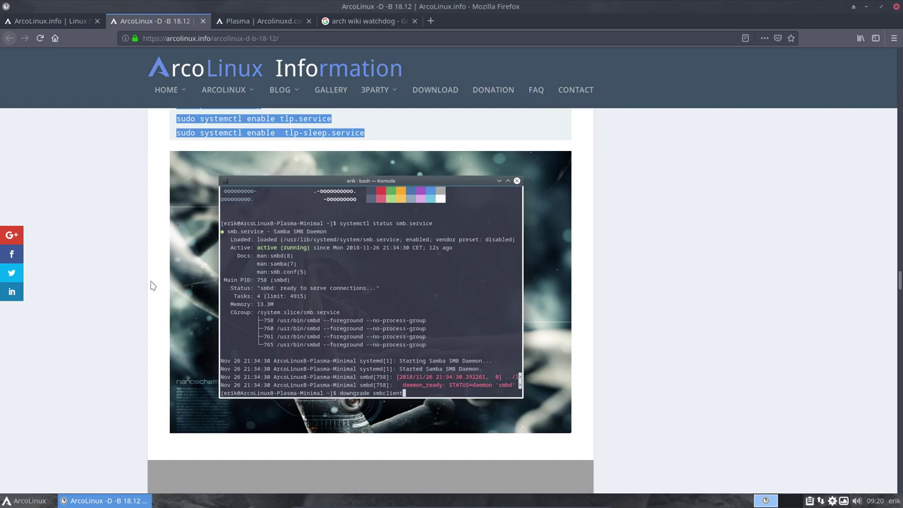
scroll(152, 285, "up", 10)
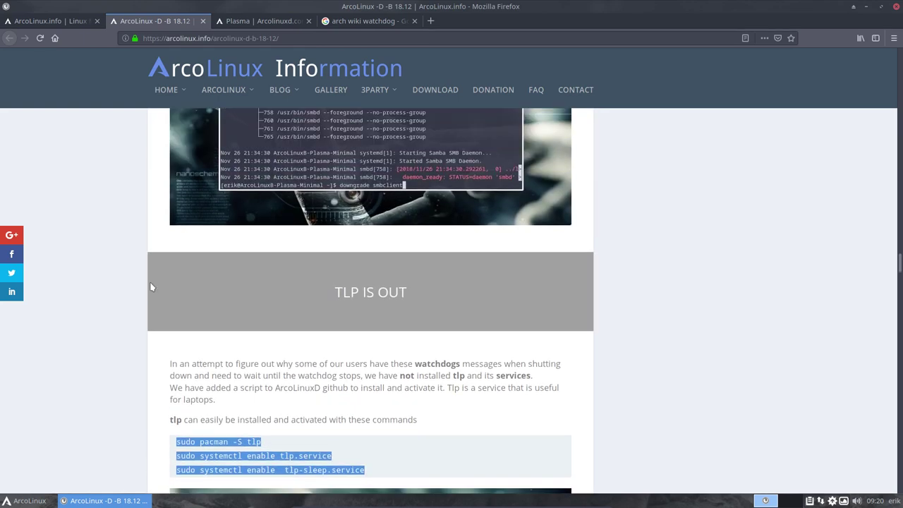
scroll(151, 285, "down", 8)
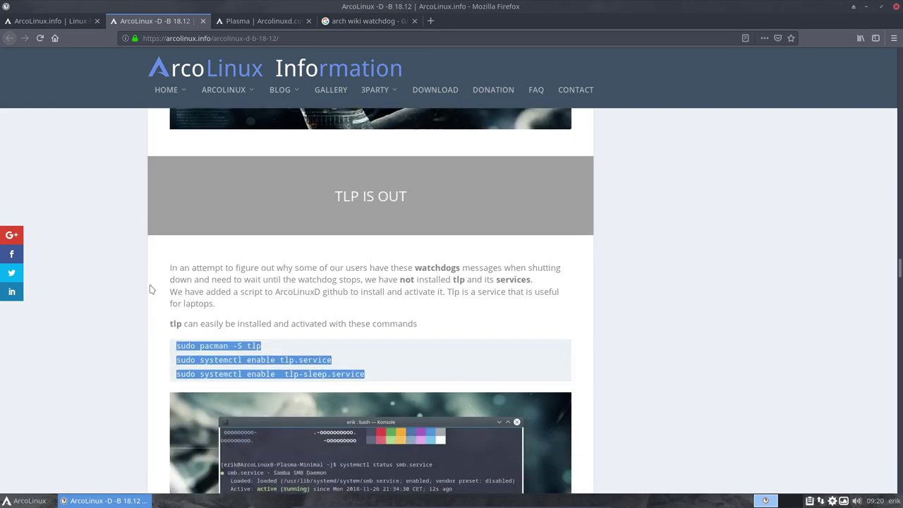
Step: Read the Zafiro Icons section of the release article and view its desktop screenshot
scroll(326, 374, "down", 3)
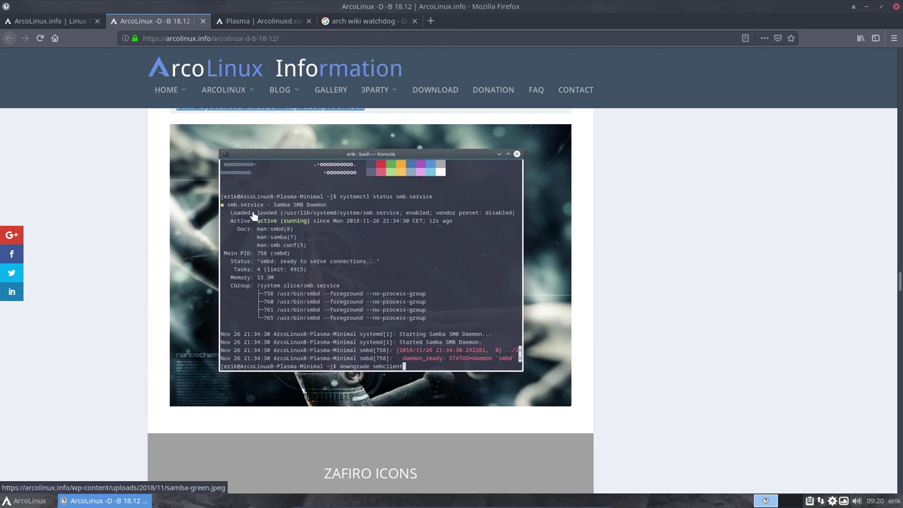
scroll(181, 336, "down", 5)
scroll(181, 334, "down", 4)
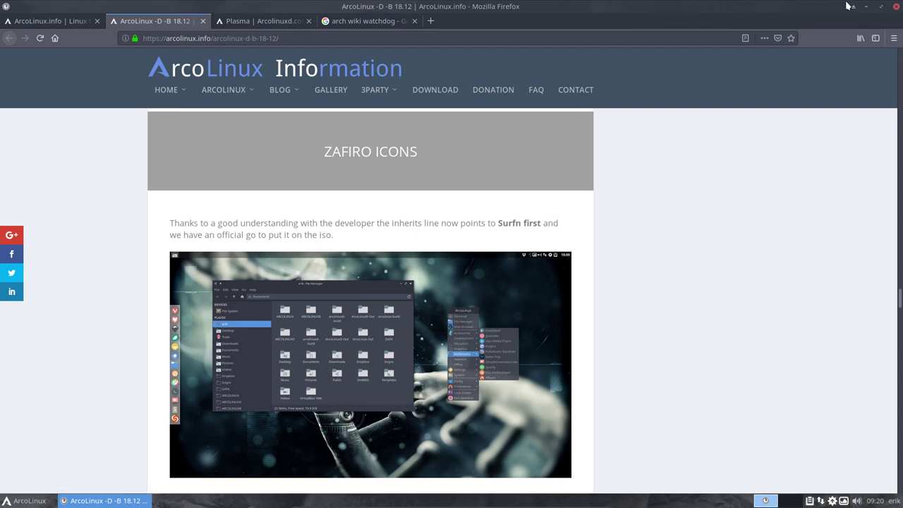
Step: Minimize the browser and open a terminal on the desktop
left_click(870, 6)
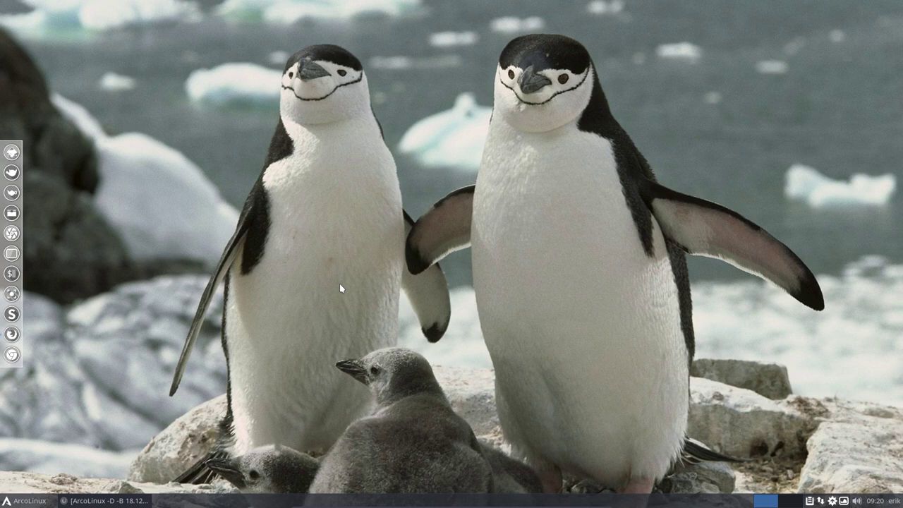
key("ctrl+alt+Return")
type("su")
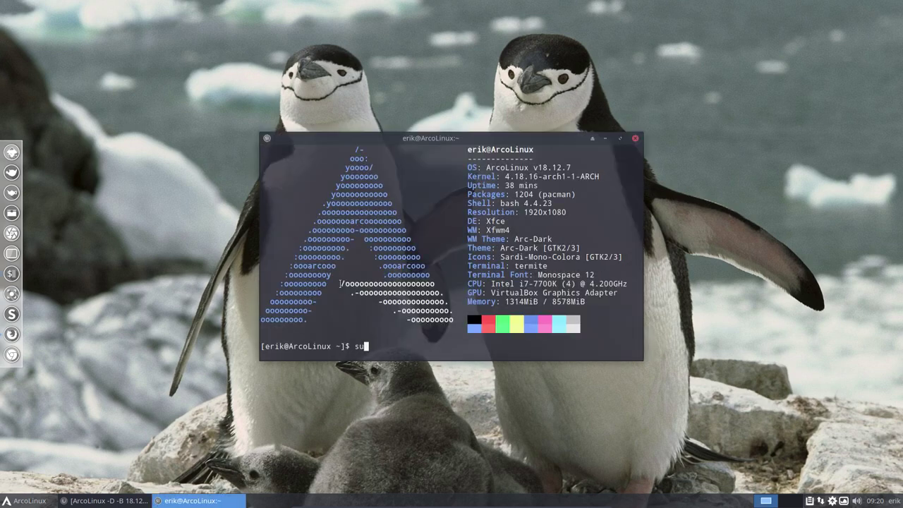
type("do pacman ")
type("-S zaf")
type("ir")
key("BackSpace")
key("BackSpace")
key("BackSpace")
key("BackSpace")
key("BackSpace")
key("BackSpace")
key("BackSpace")
key("BackSpace")
key("BackSpace")
key("BackSpace")
key("BackSpace")
key("BackSpace")
key("BackSpace")
key("BackSpace")
key("BackSpace")
key("BackSpace")
key("BackSpace")
key("BackSpace")
key("BackSpace")
Step: Look up zafiro with yay, install package 1, zafiro-icon-theme, accepting the default answers, and enter the sudo password
type("yay zafiro")
key("Return")
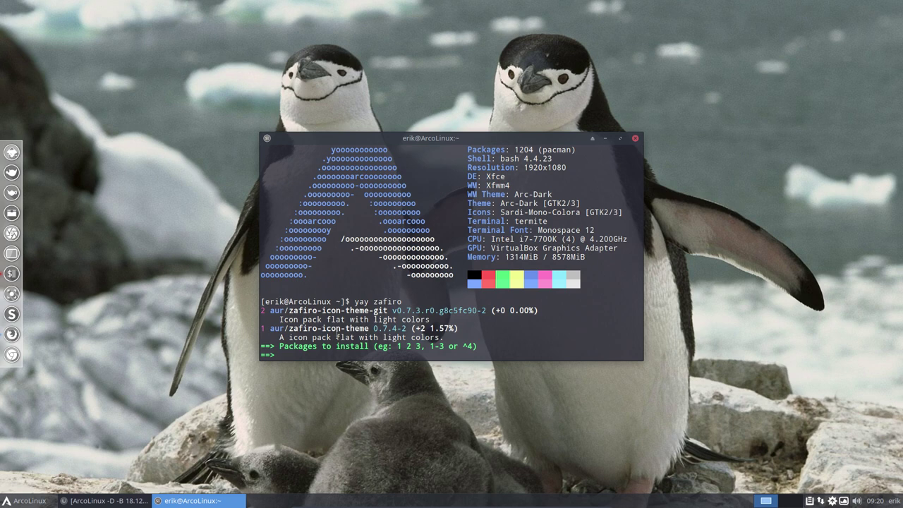
type("1")
key("Return")
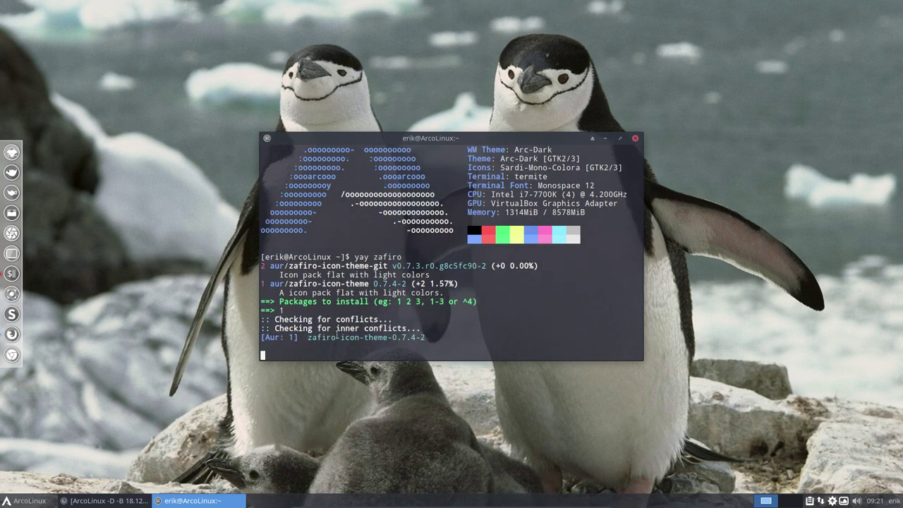
key("Return")
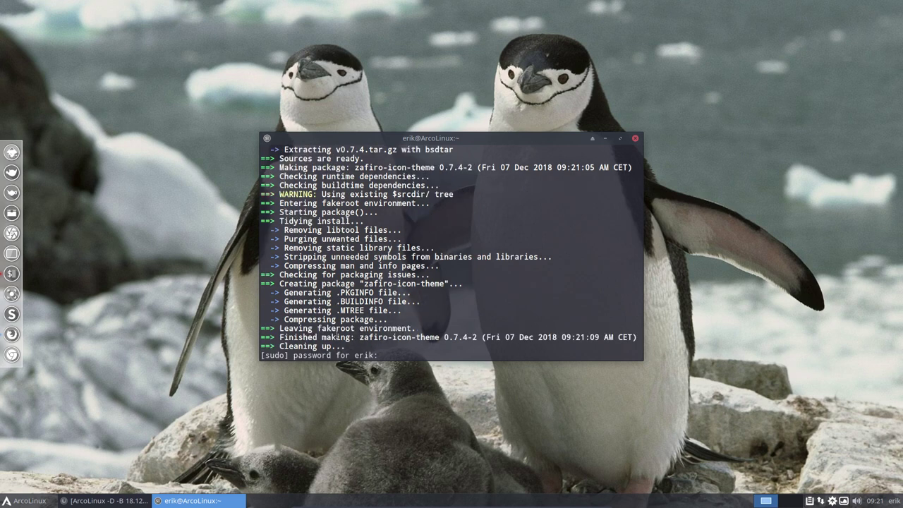
key("Return")
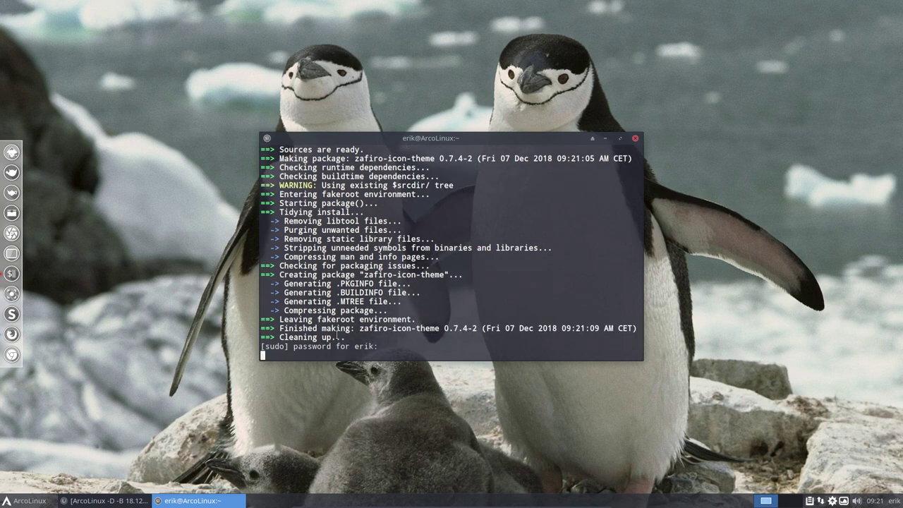
Step: Apply the Zafiro-icons icon theme in the desktop's Appearance settings, and close the settings and terminal windows
left_click(22, 501)
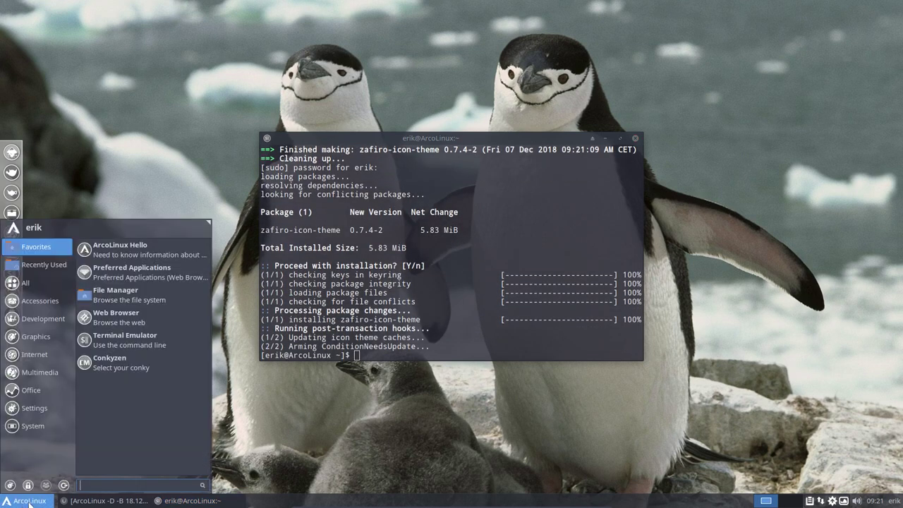
left_click(11, 485)
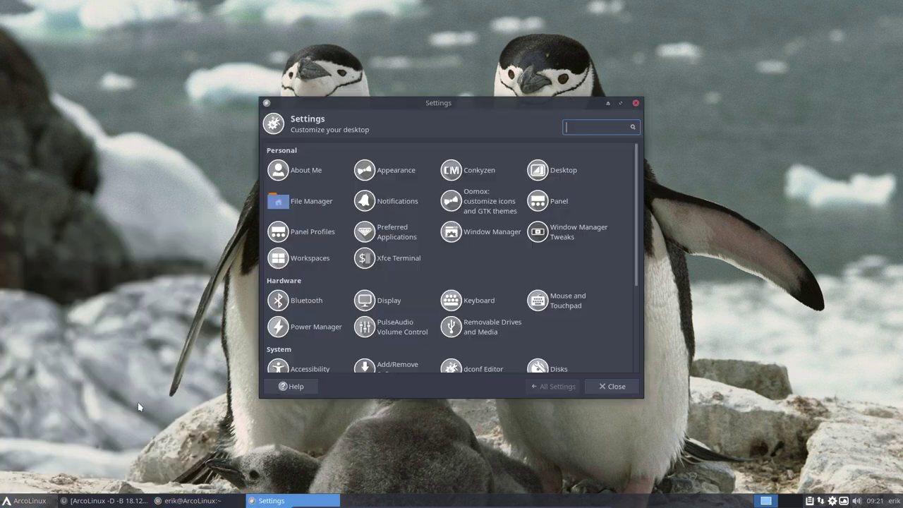
left_click(391, 170)
left_click(305, 153)
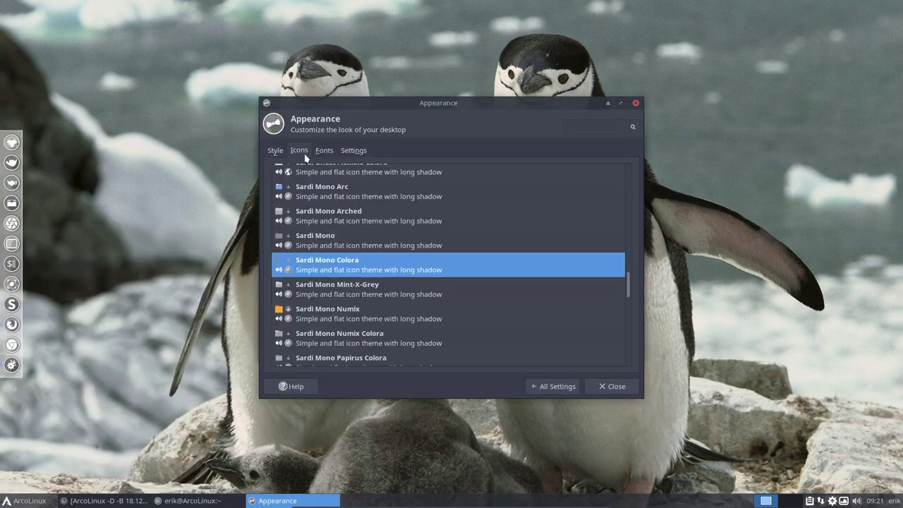
scroll(365, 245, "down", 5)
left_click(355, 359)
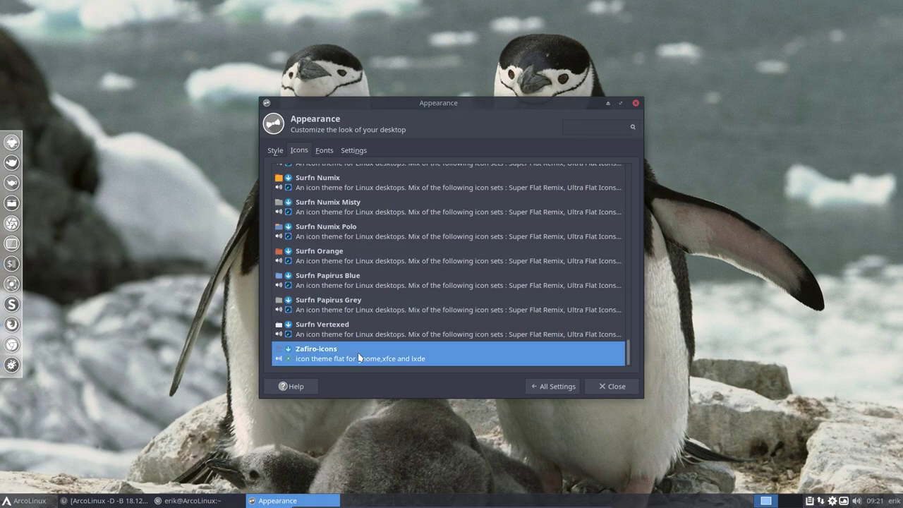
left_click(610, 387)
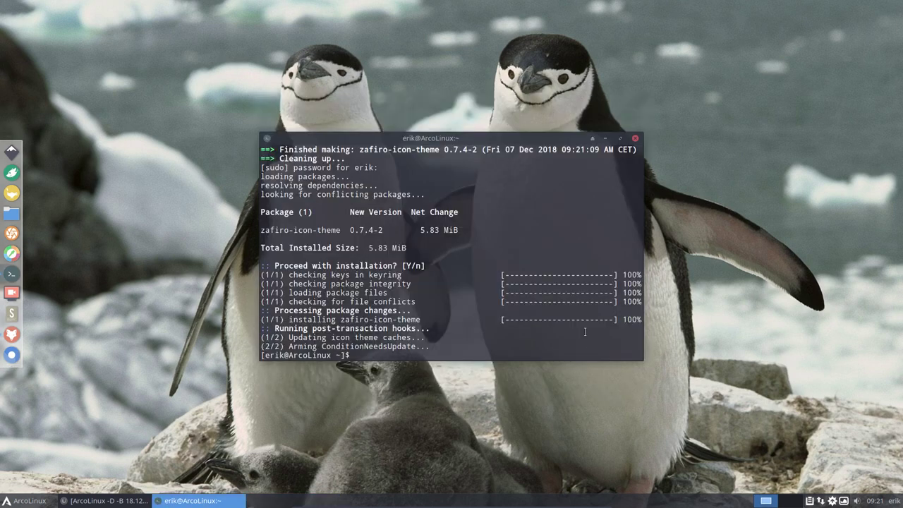
left_click(635, 138)
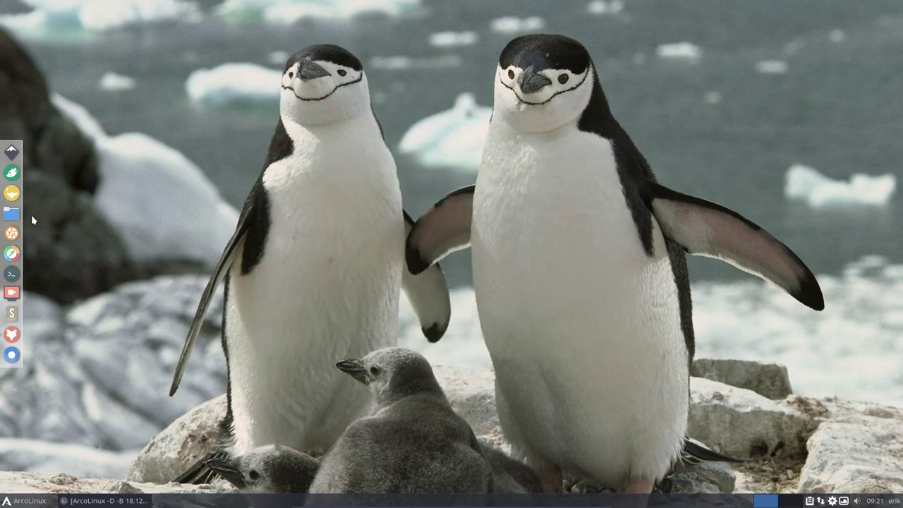
Step: Open the home folder in the file manager, hide its hidden files, and go to File System to inspect the folder icons
left_click(11, 213)
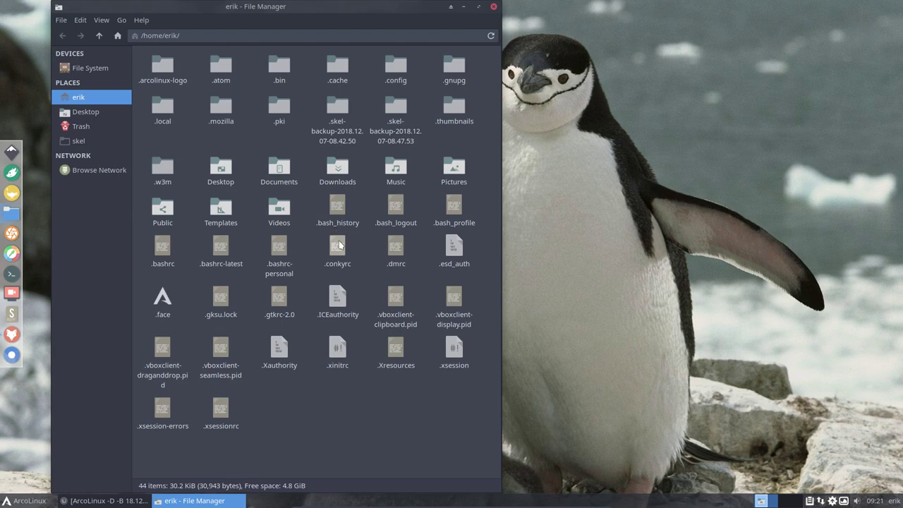
key("ctrl+h")
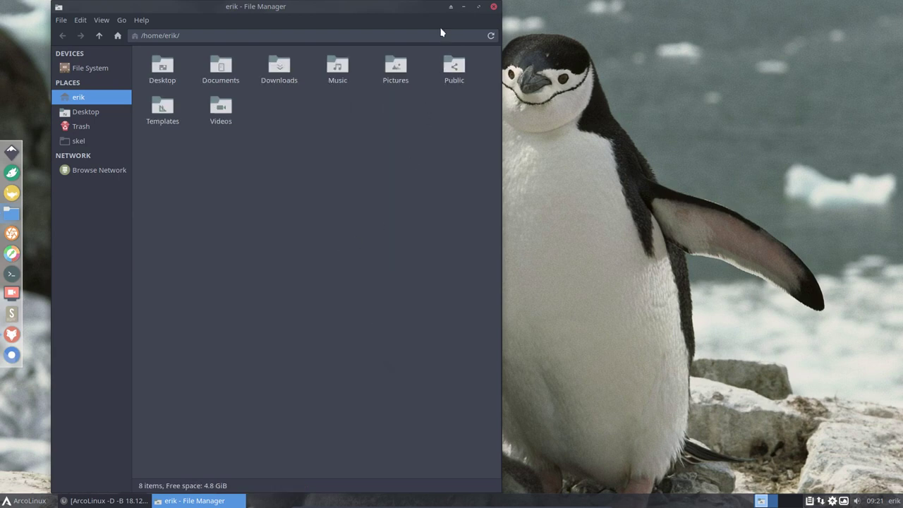
left_click_drag(427, 11, 614, 72)
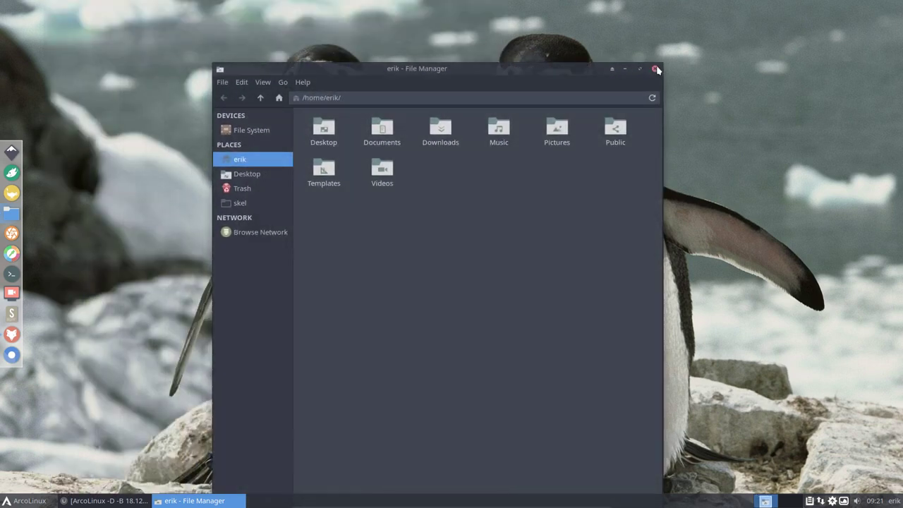
left_click(247, 132)
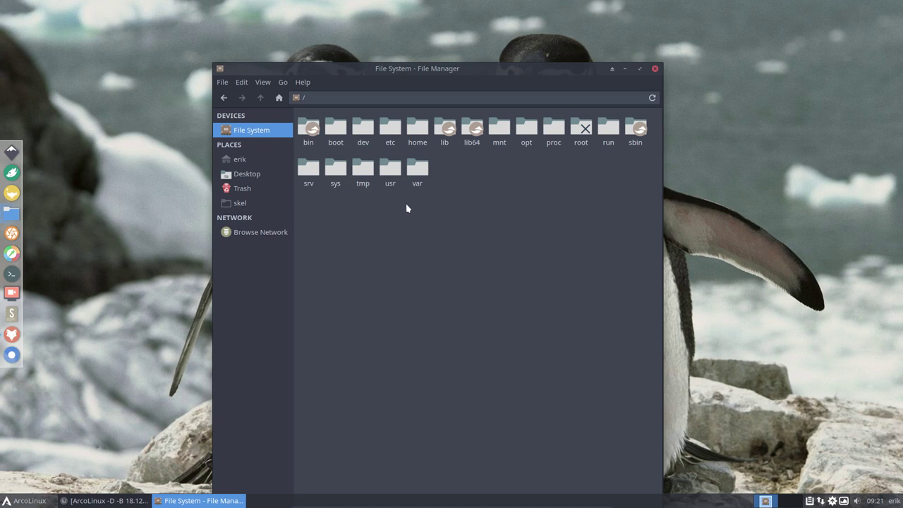
Step: Browse to /usr/share/icons/zafiro-icon-theme in a maximized file manager and open its index.theme file
double_click(390, 170)
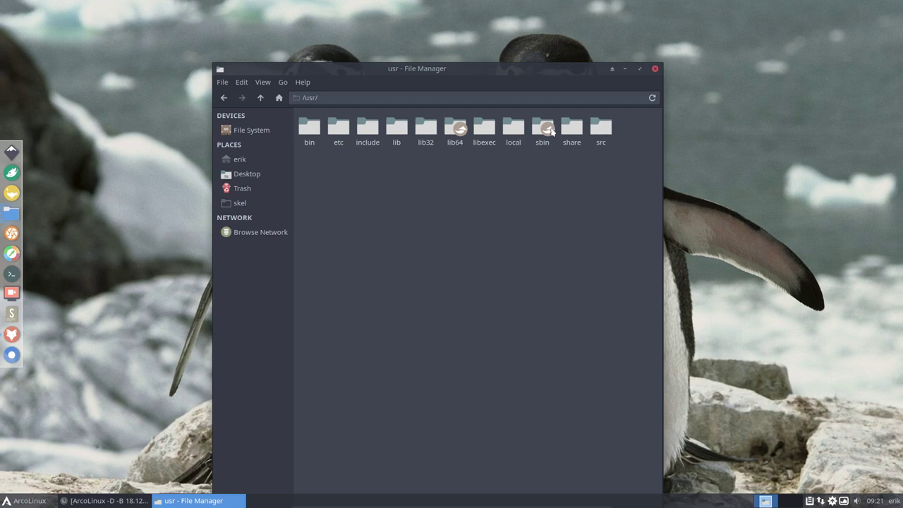
double_click(572, 128)
scroll(427, 310, "down", 5)
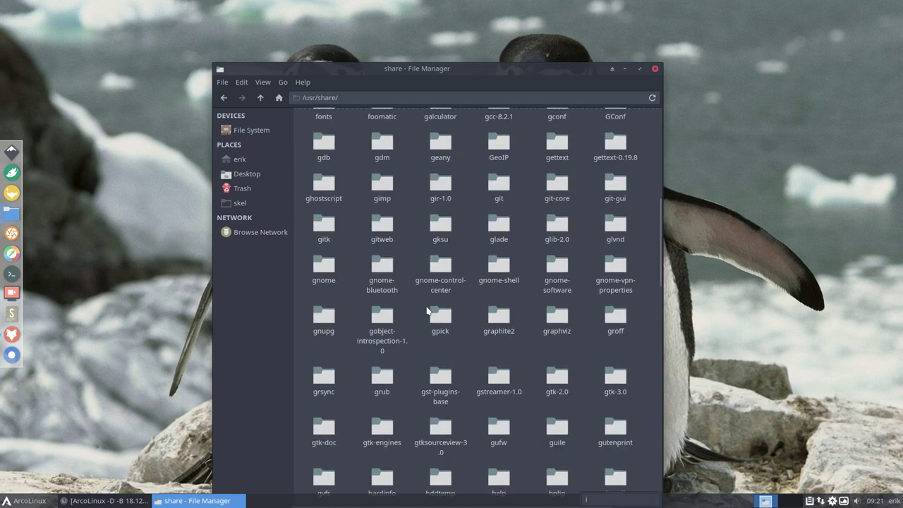
scroll(427, 310, "down", 1)
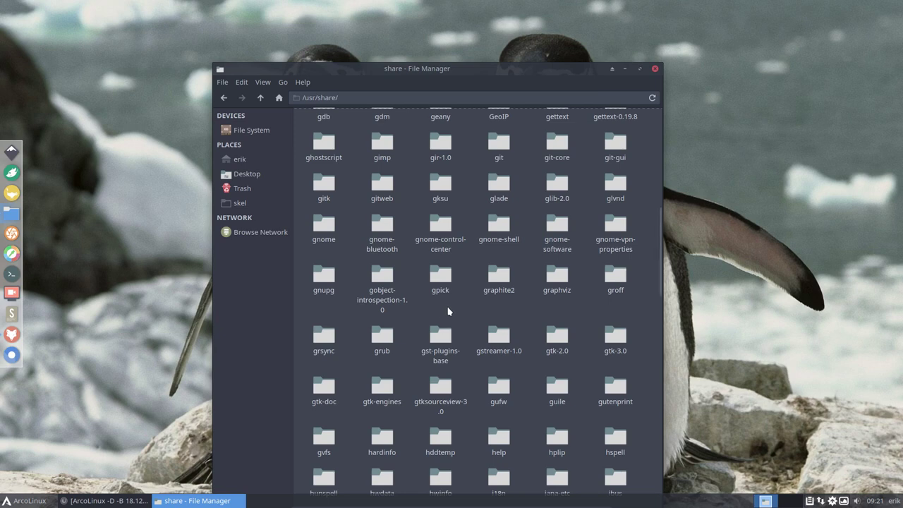
type("s")
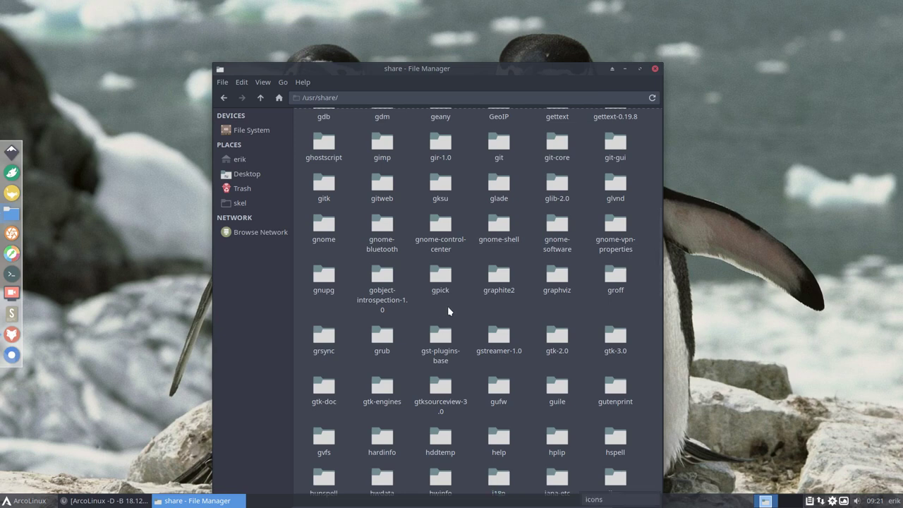
double_click(488, 68)
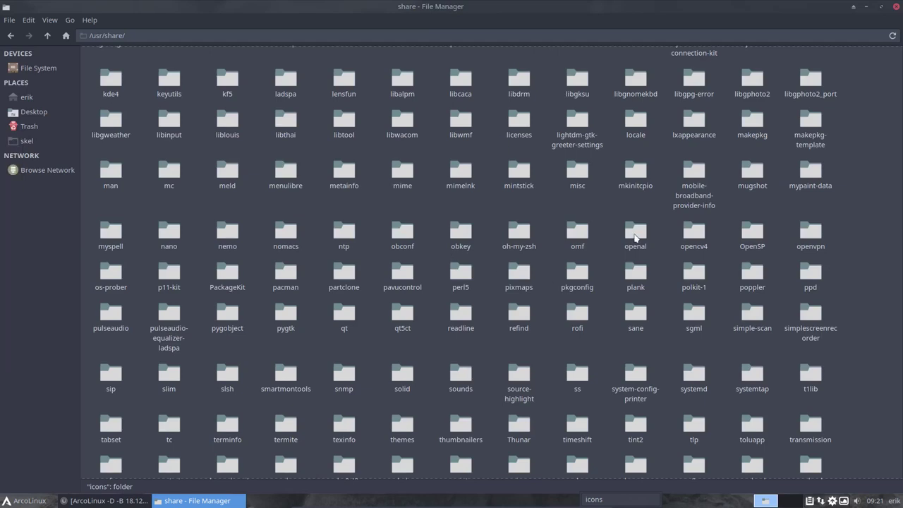
scroll(393, 202, "up", 5)
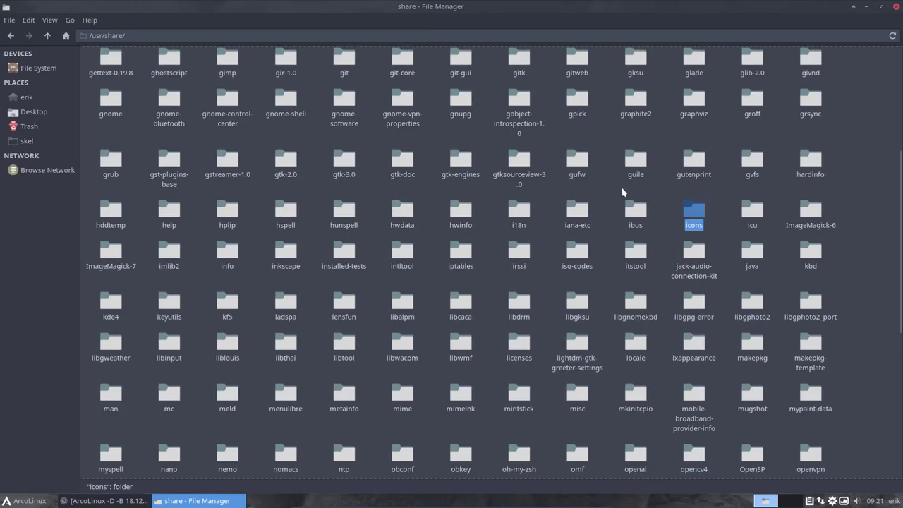
double_click(694, 211)
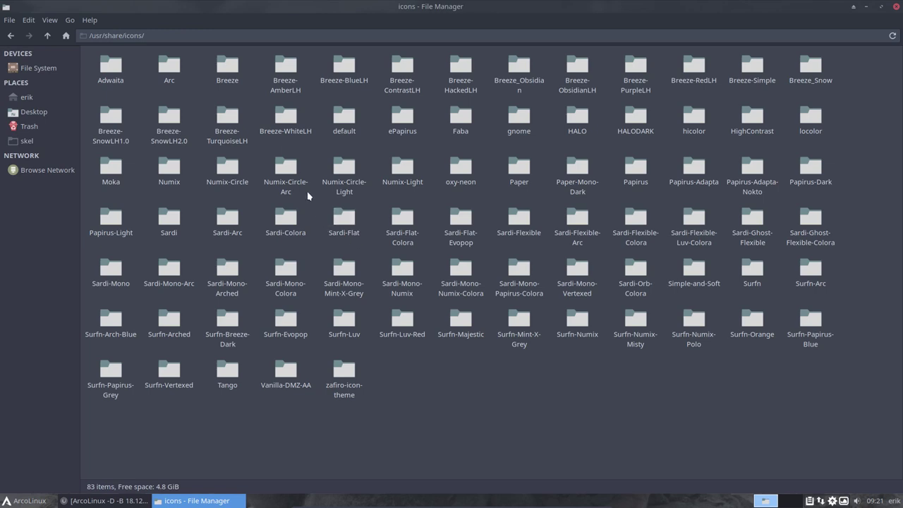
double_click(345, 373)
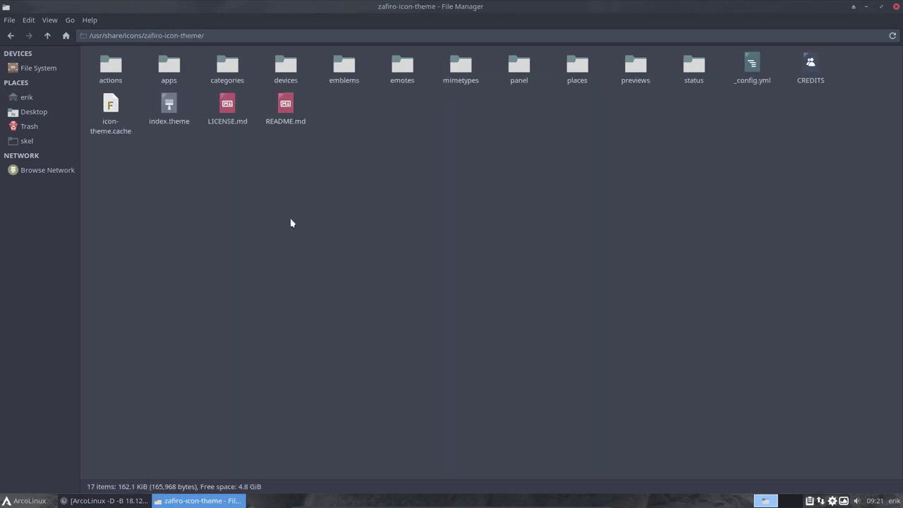
double_click(175, 113)
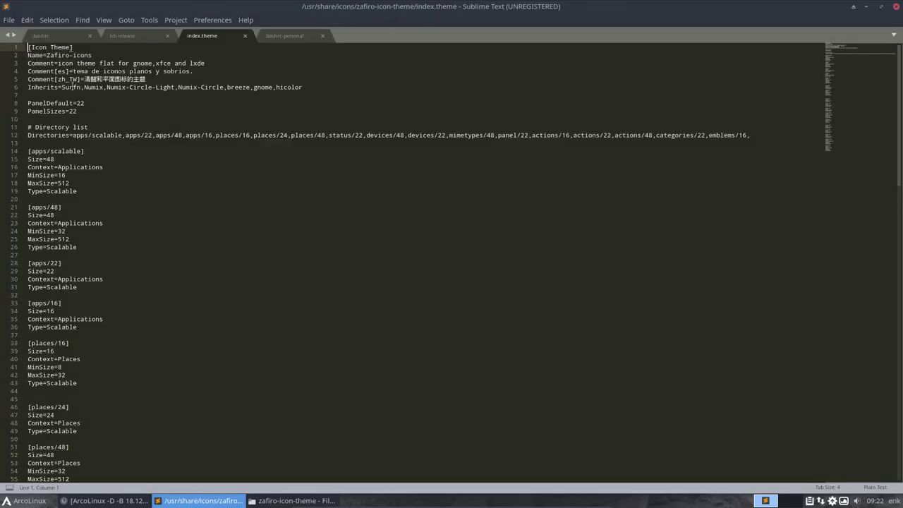
Step: Examine the theme names on the Inherits line of index.theme, and close the text editor and file manager
double_click(73, 87)
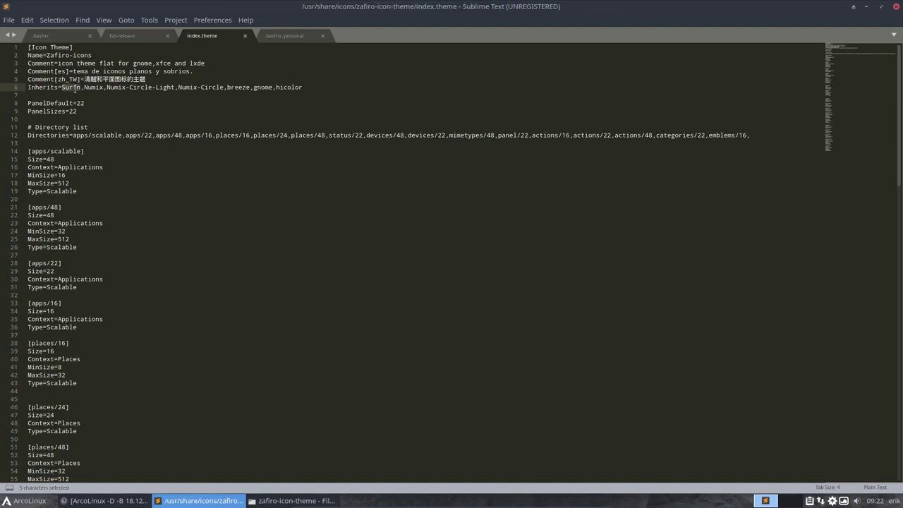
double_click(74, 87)
double_click(94, 87)
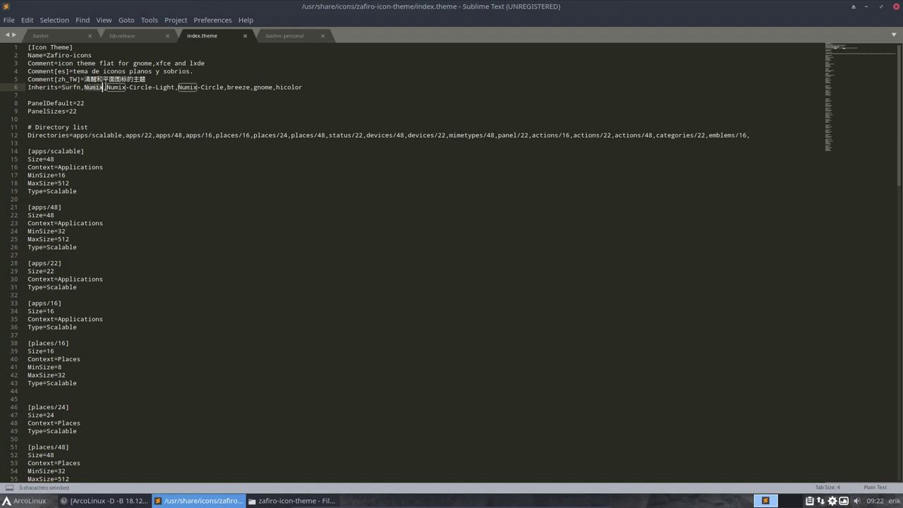
double_click(94, 88)
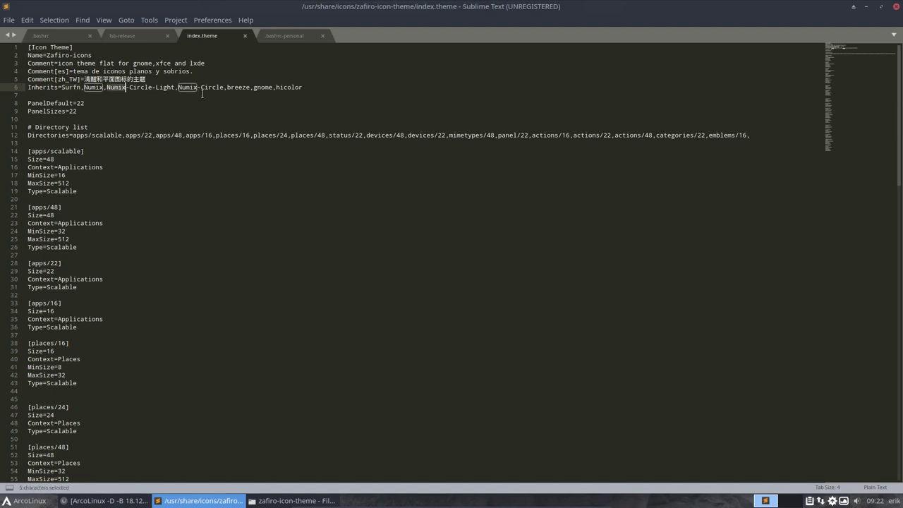
double_click(283, 88)
left_click(265, 87)
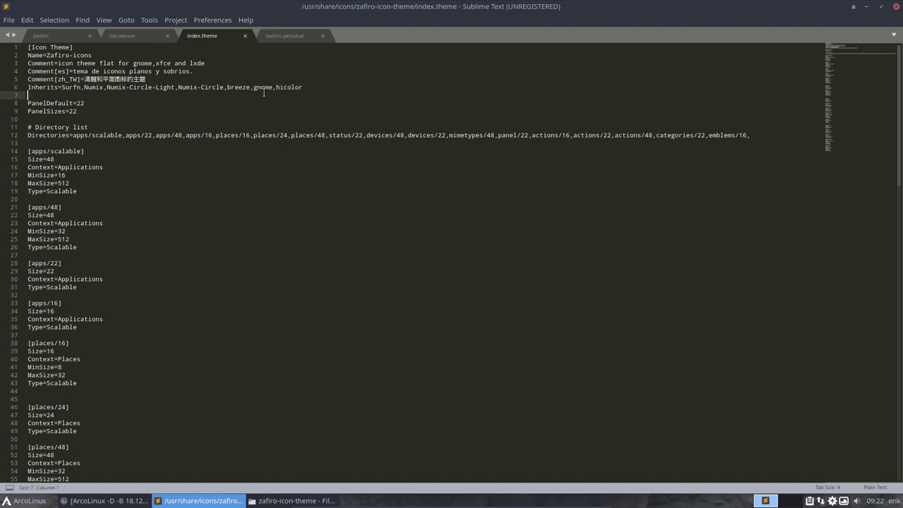
double_click(265, 88)
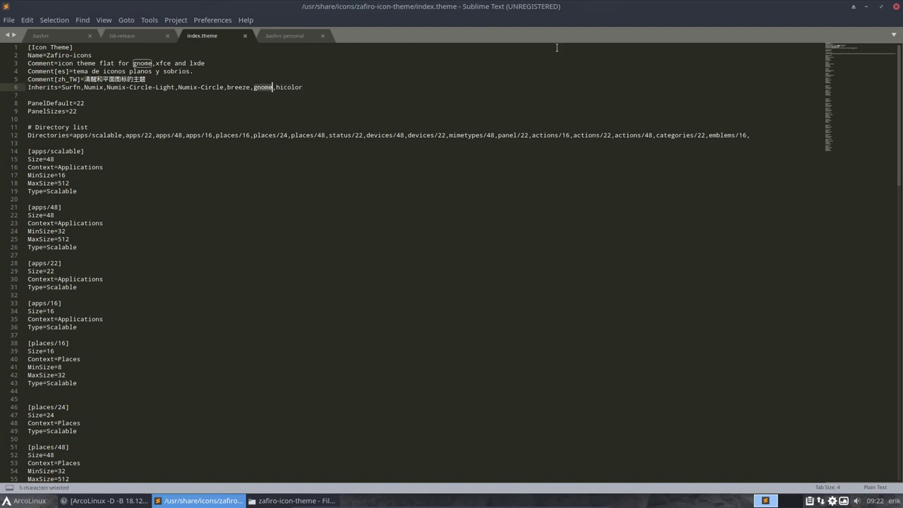
left_click(881, 7)
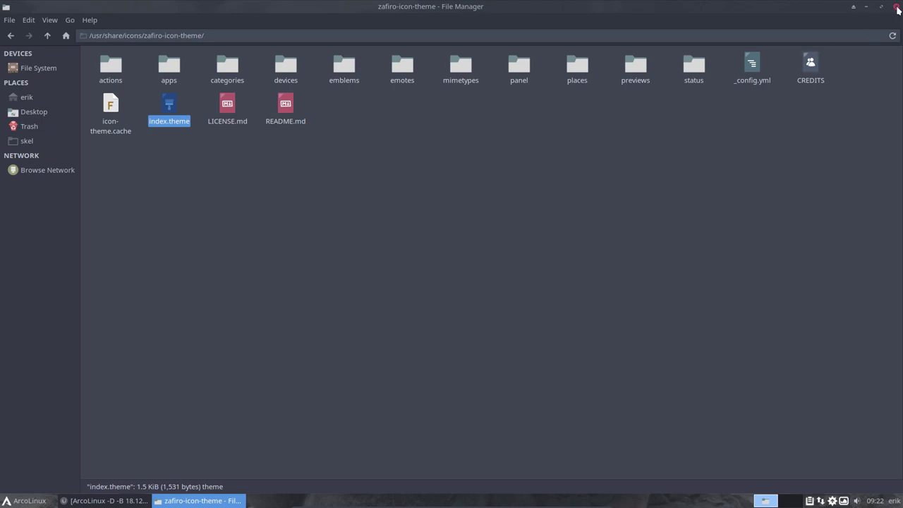
left_click(897, 6)
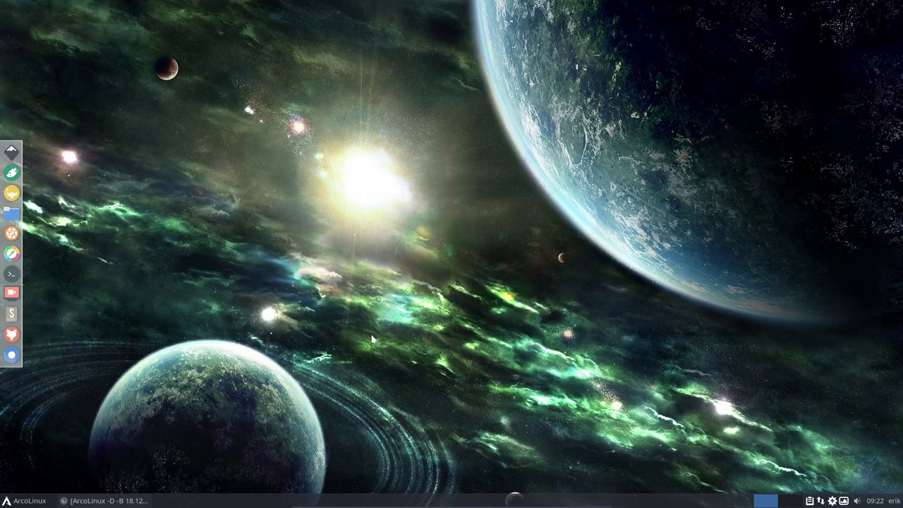
Step: Return to the release article in the browser, read the hblock whitelist section and view its screenshot enlarged
left_click(78, 501)
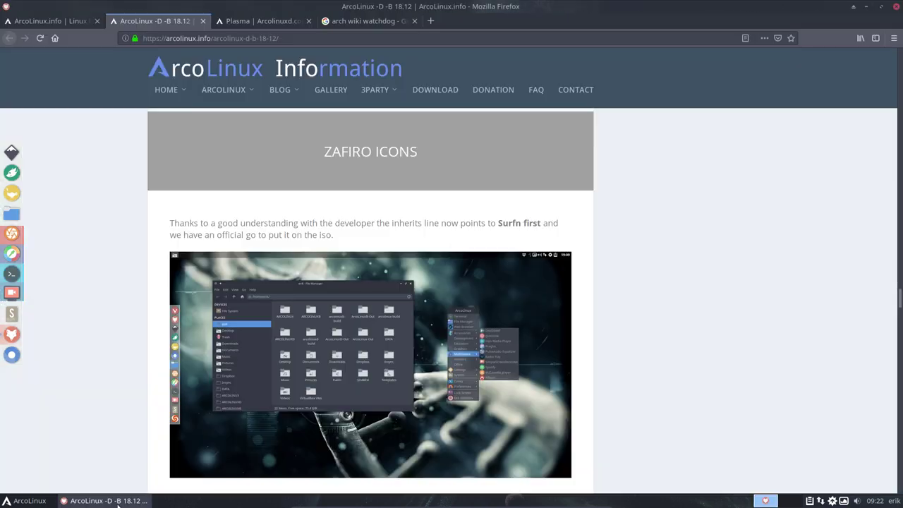
scroll(203, 289, "down", 1)
scroll(151, 276, "down", 11)
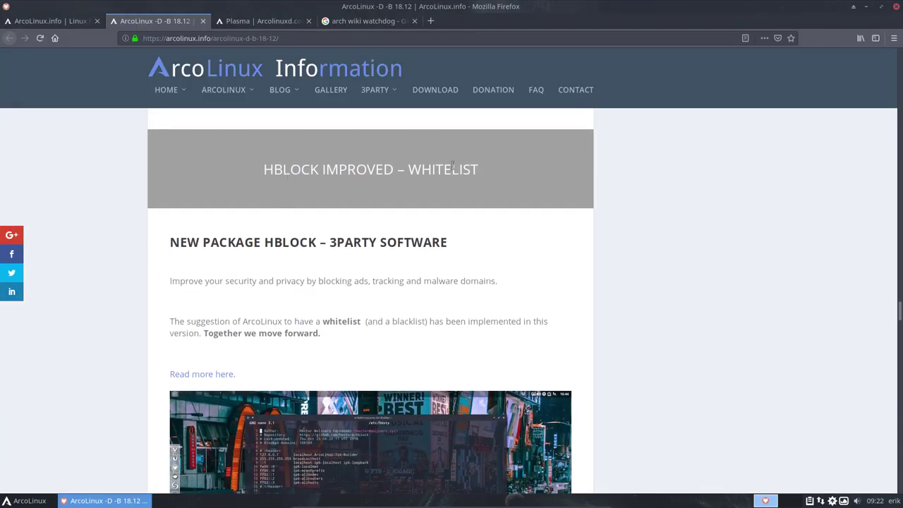
scroll(455, 177, "down", 1)
scroll(455, 177, "down", 2)
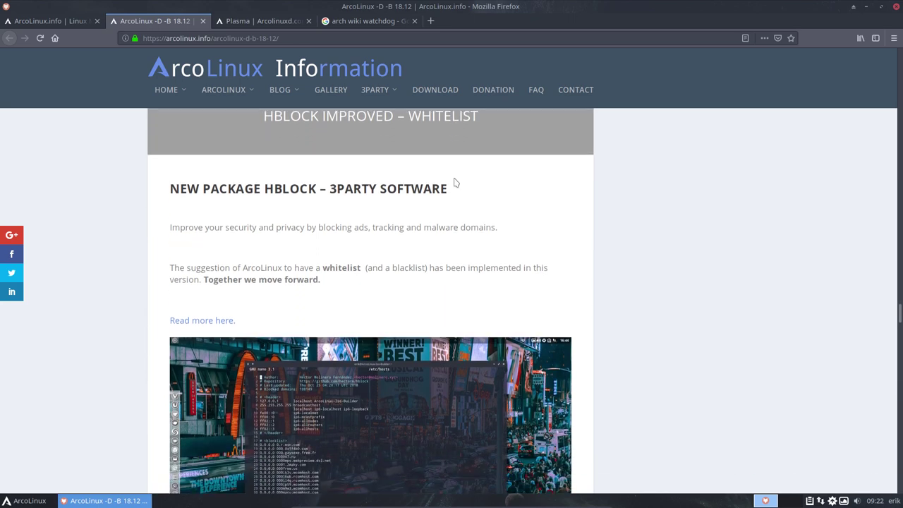
scroll(455, 182, "down", 2)
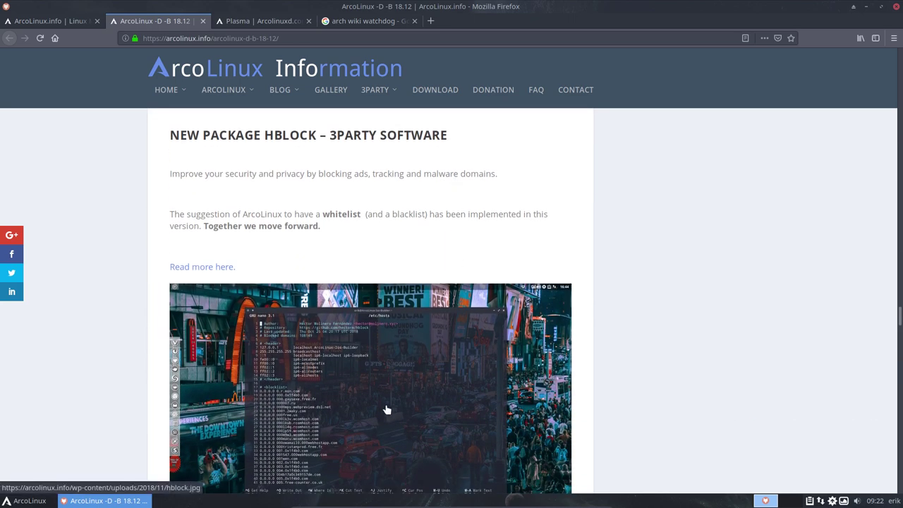
left_click(386, 407)
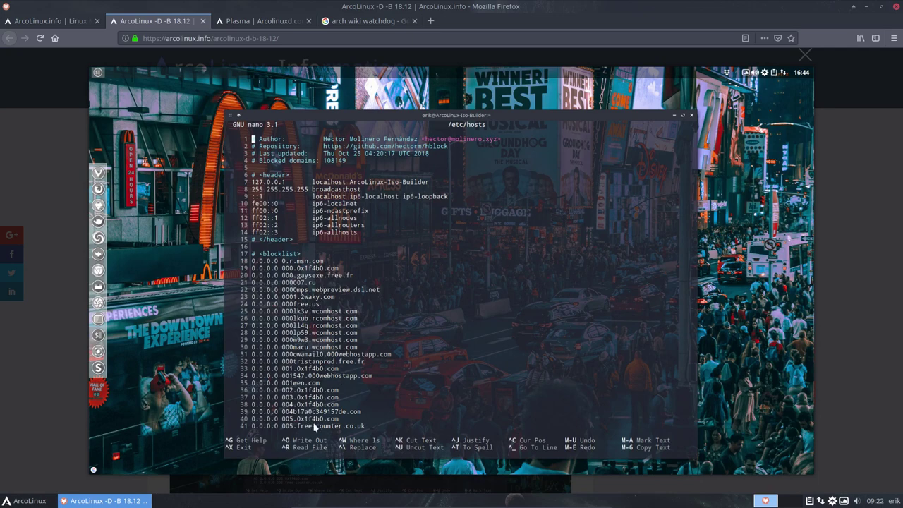
left_click(243, 415)
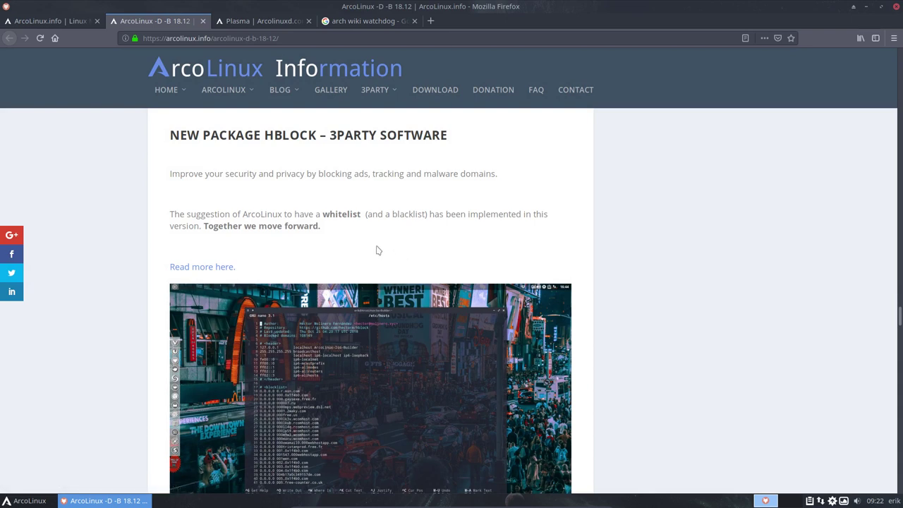
left_click_drag(323, 214, 362, 215)
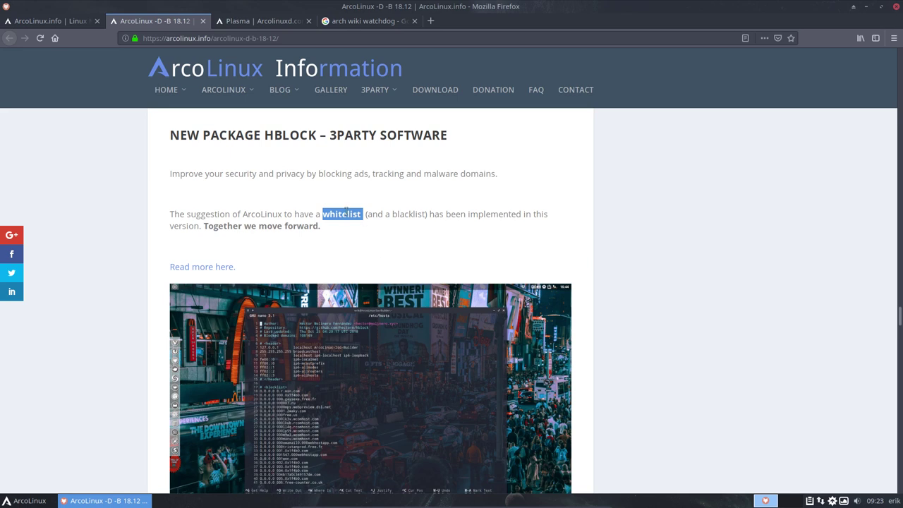
left_click(346, 214)
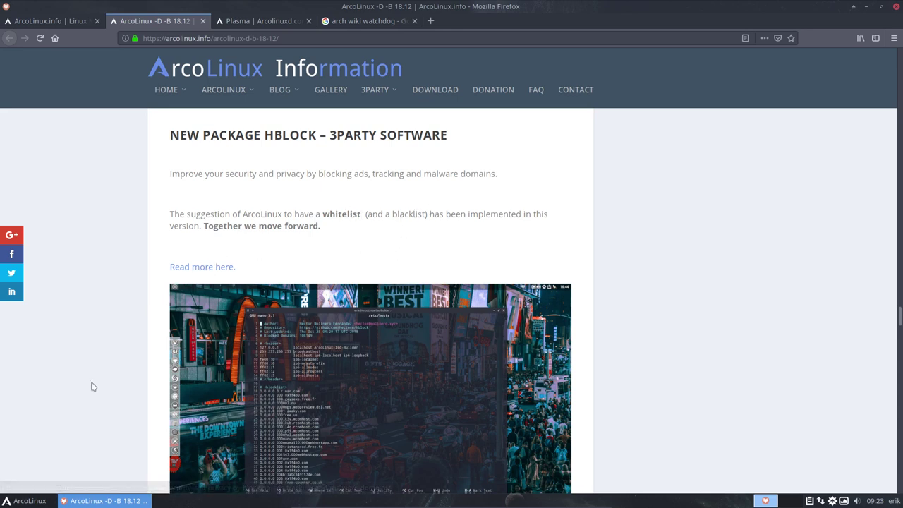
scroll(92, 387, "down", 3)
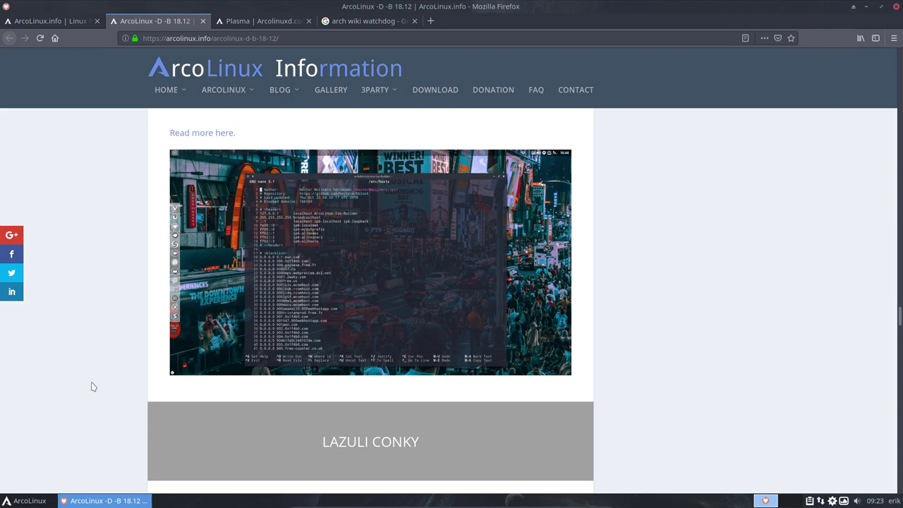
Step: Minimize the browser and try to run hblock -b in a new terminal
left_click(867, 6)
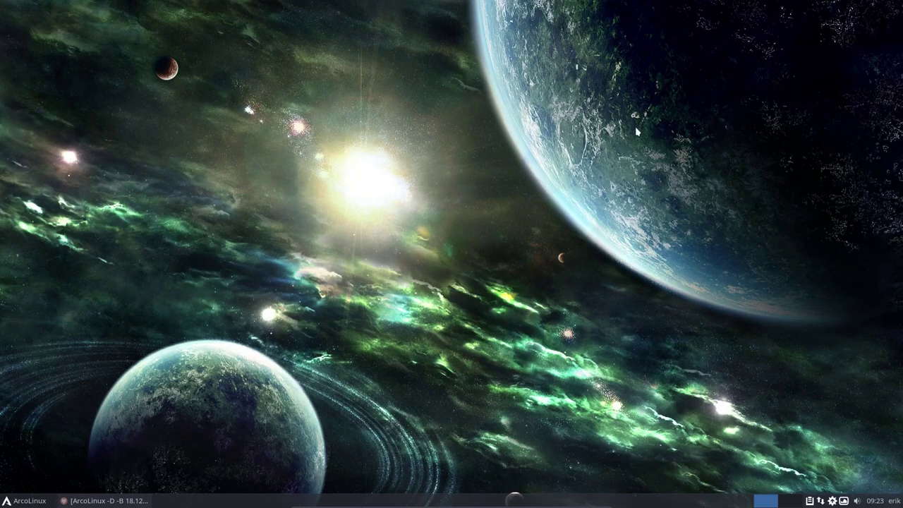
key("ctrl+alt+t")
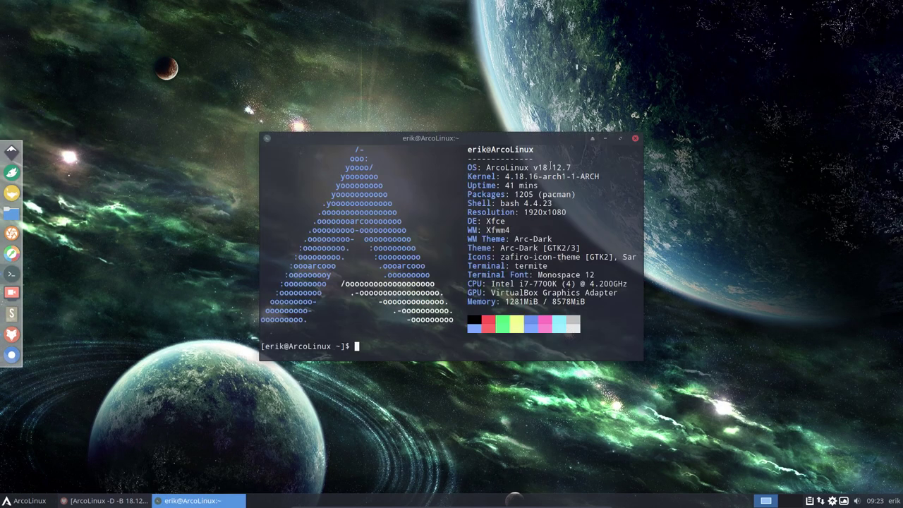
type("hblock -b")
key("Return")
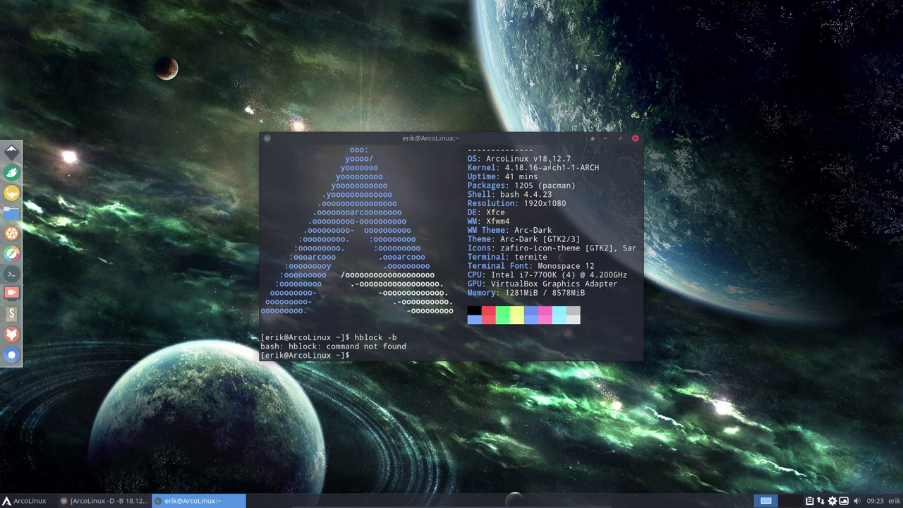
Step: Install the hblock-git package with sudo pacman -S, entering the sudo password and accepting the default answer
type("sudo pacman -S hblo")
key("Tab")
key("Return")
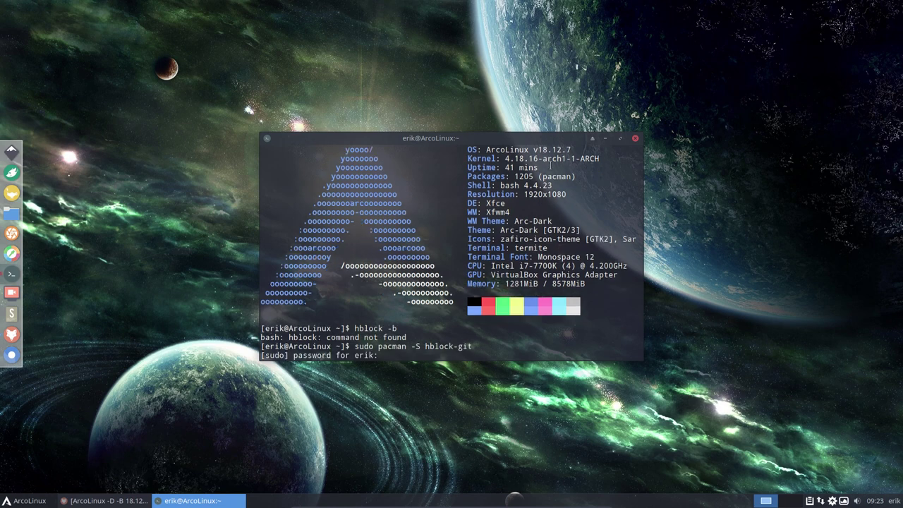
key("Return")
key("Return")
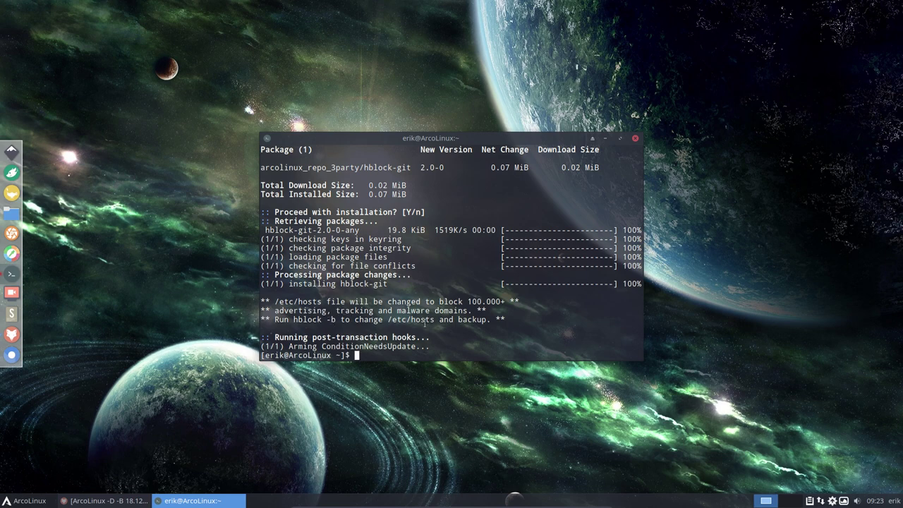
Step: Move the terminal aside and locate the hblock.d folder in /etc with the file manager
left_click_drag(480, 140, 746, 287)
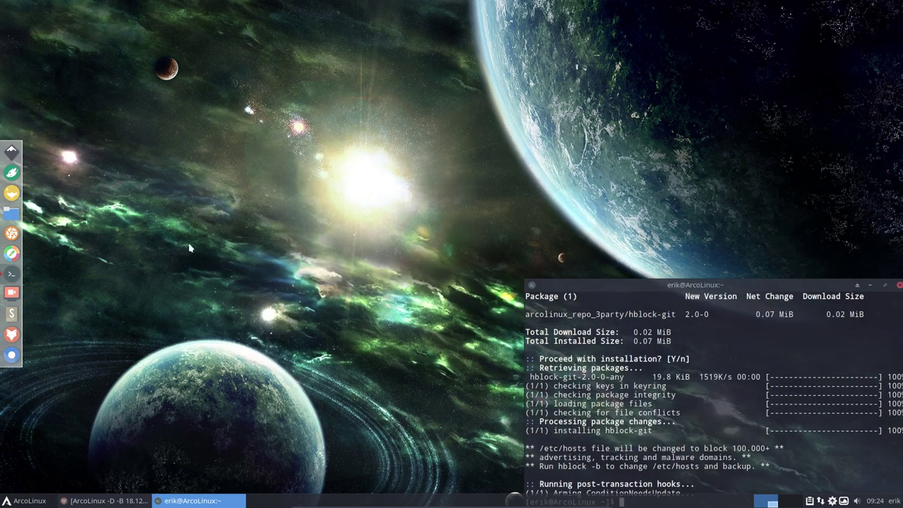
left_click(16, 213)
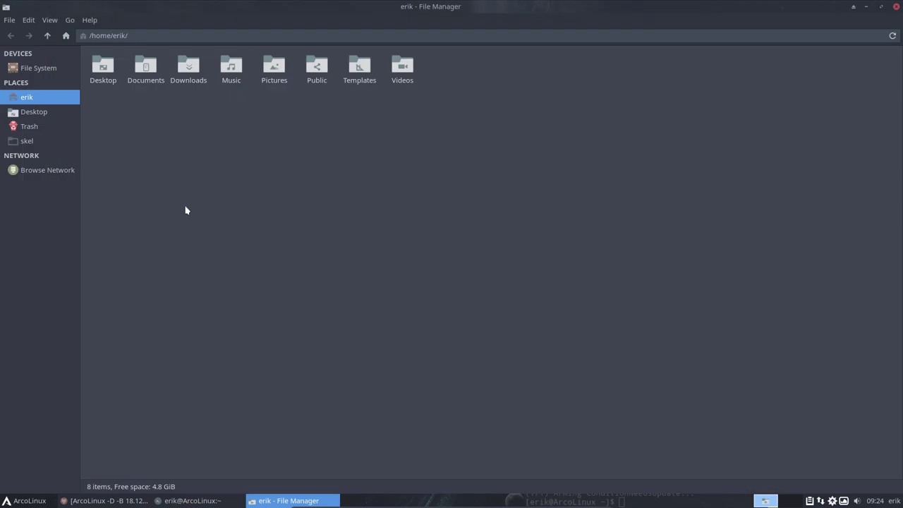
left_click(38, 68)
double_click(177, 67)
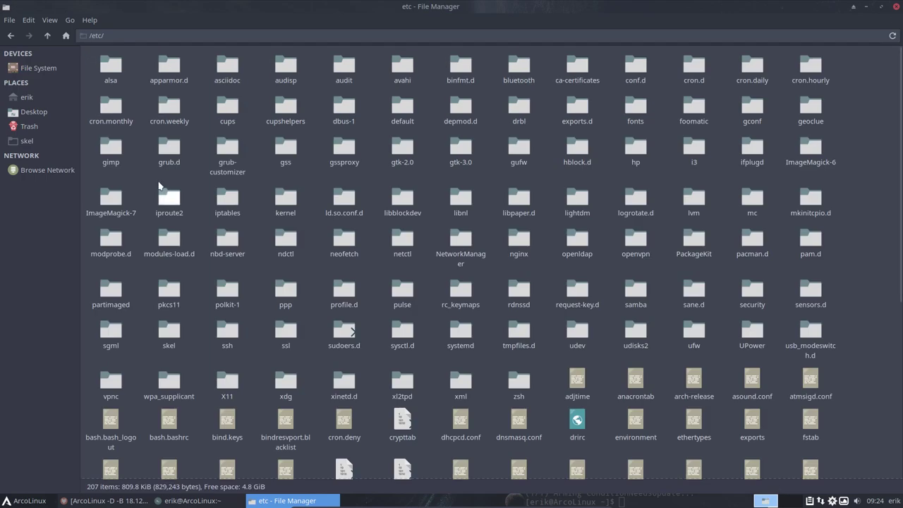
type("hb")
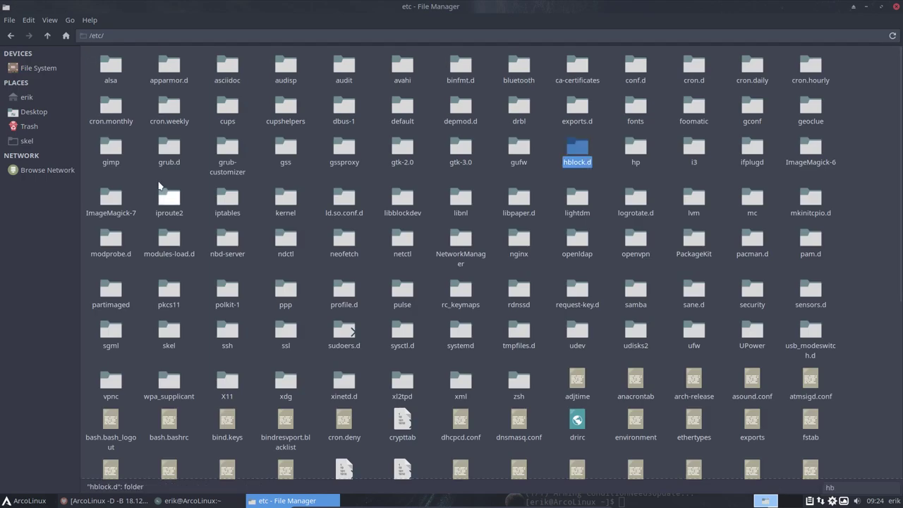